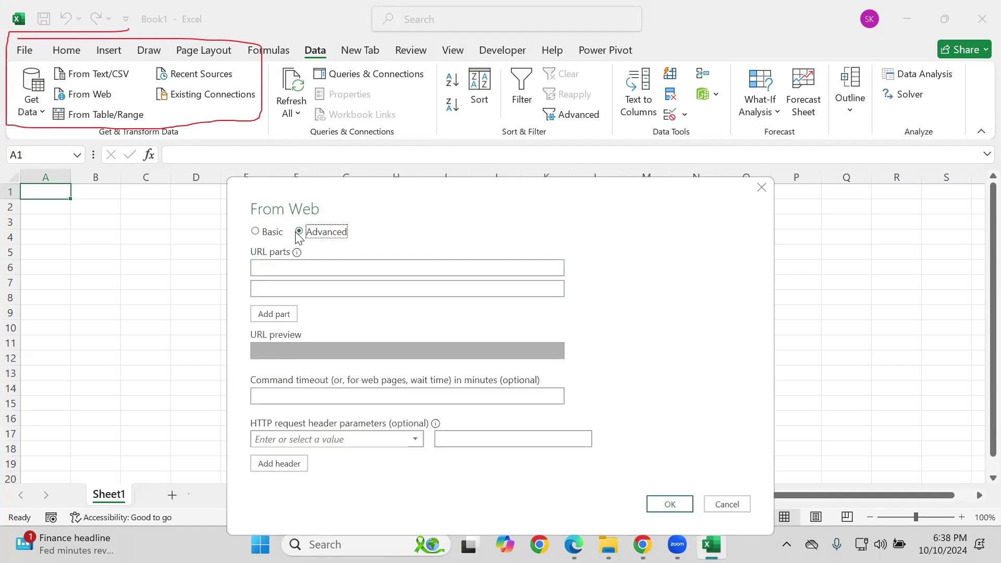
# Cancel the web import and start importing data from a folder instead
pyautogui.click(256, 232)
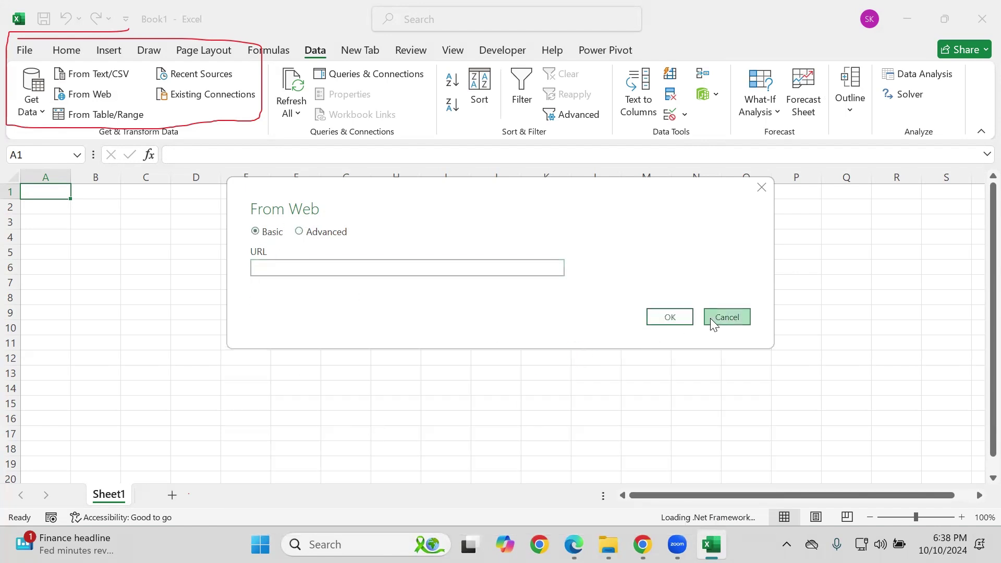
pyautogui.click(713, 318)
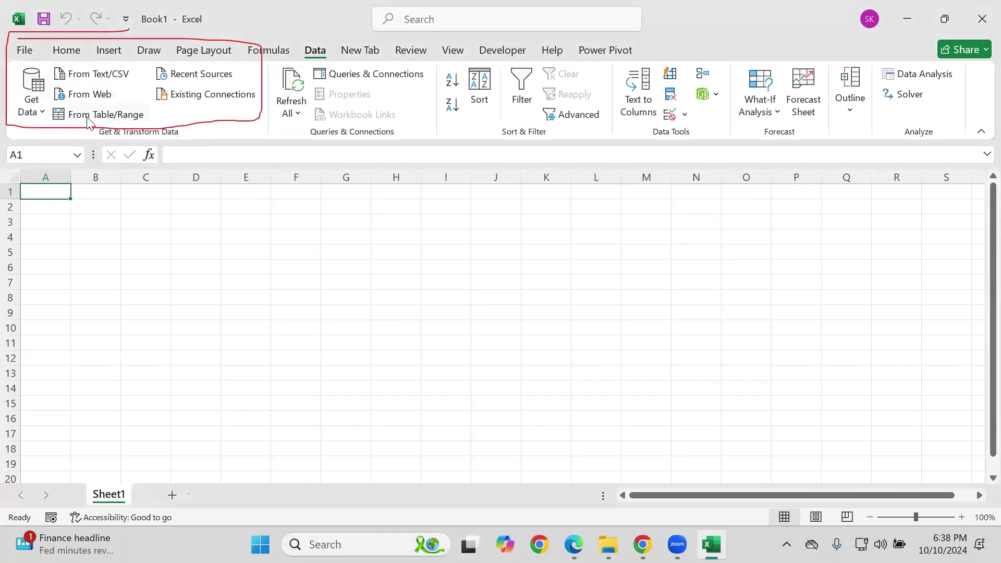
pyautogui.click(42, 108)
pyautogui.moveTo(44, 138)
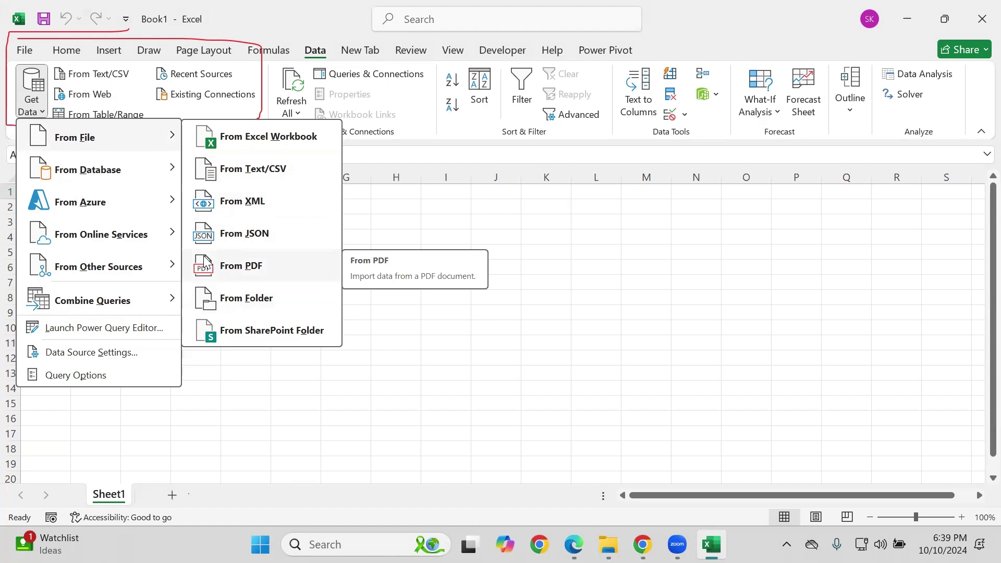
pyautogui.click(253, 297)
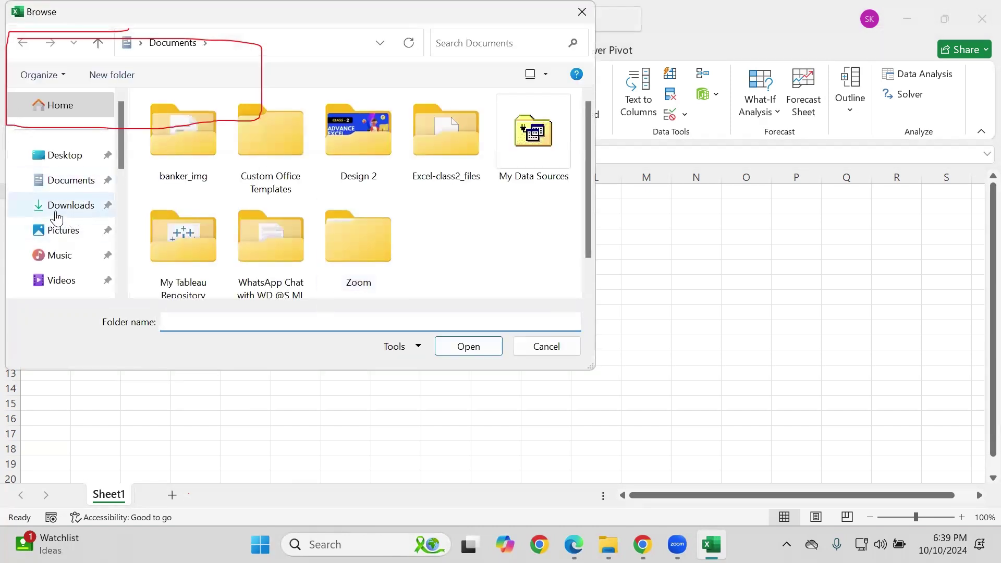
# Browse to the D_Drive Backup folder on New Volume (E:) for the folder import
pyautogui.scroll(-3, 63, 215)
pyautogui.click(68, 200)
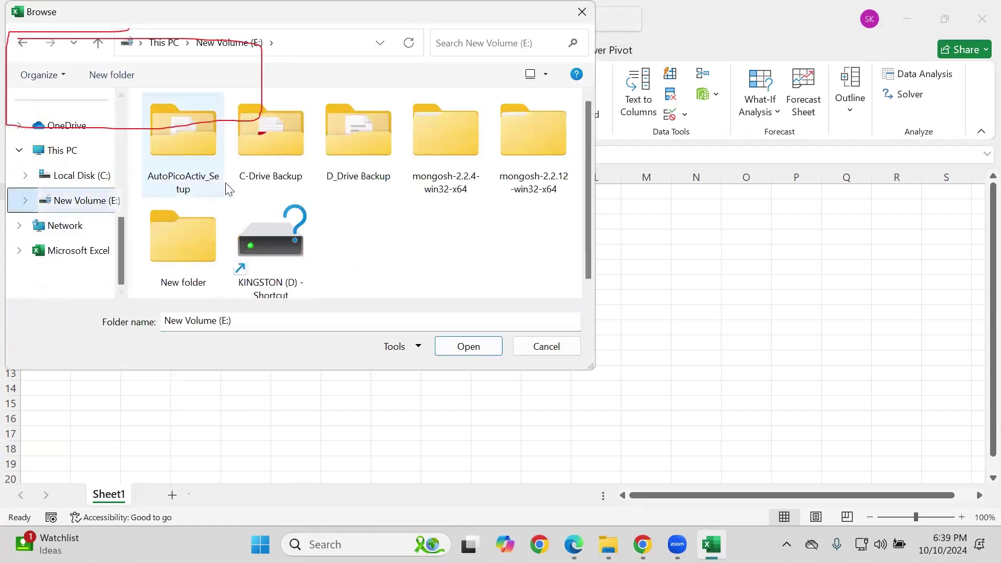
pyautogui.doubleClick(358, 130)
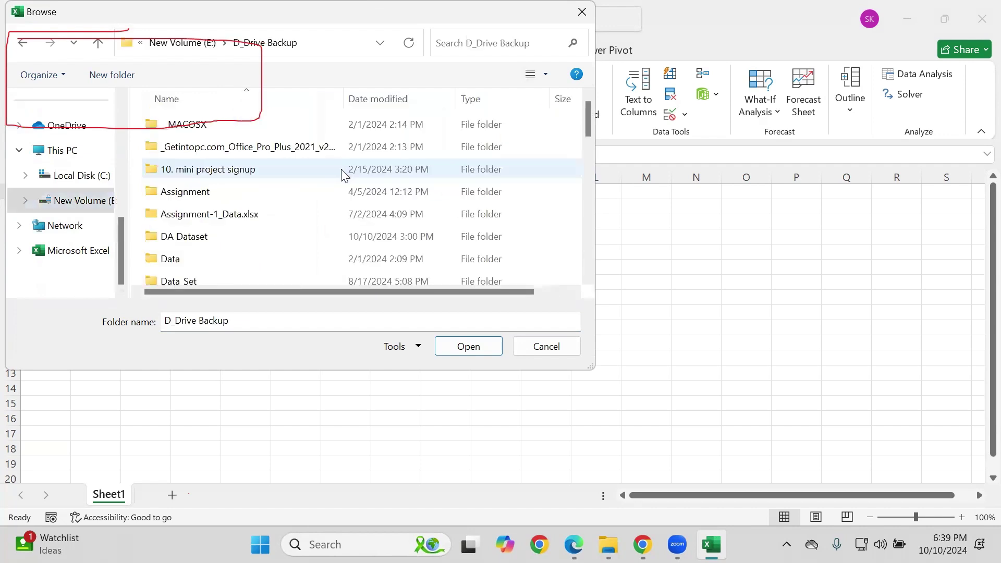
pyautogui.scroll(-4, 226, 192)
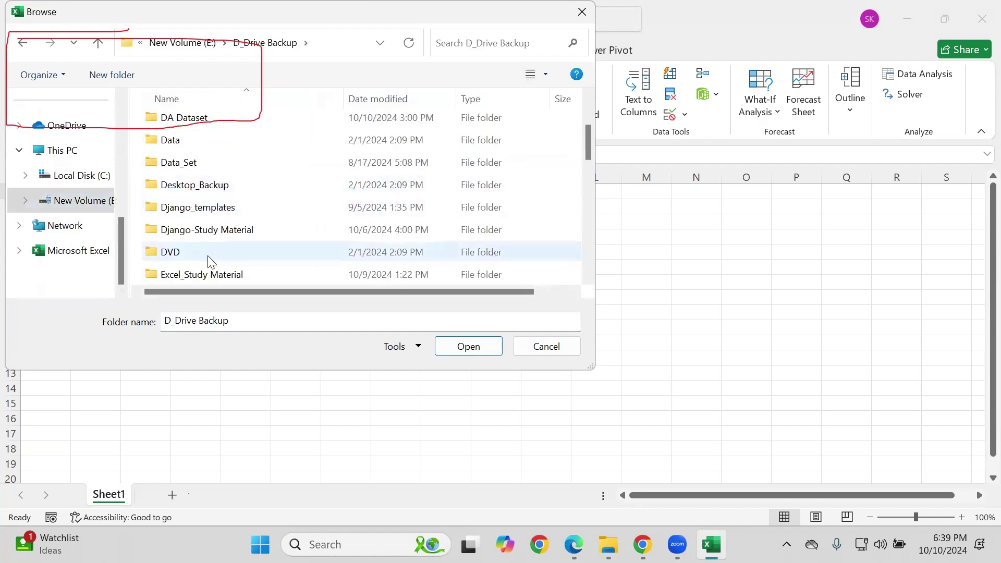
pyautogui.scroll(5, 68, 209)
pyautogui.scroll(-3, 71, 247)
pyautogui.scroll(-3, 70, 245)
pyautogui.scroll(4, 229, 157)
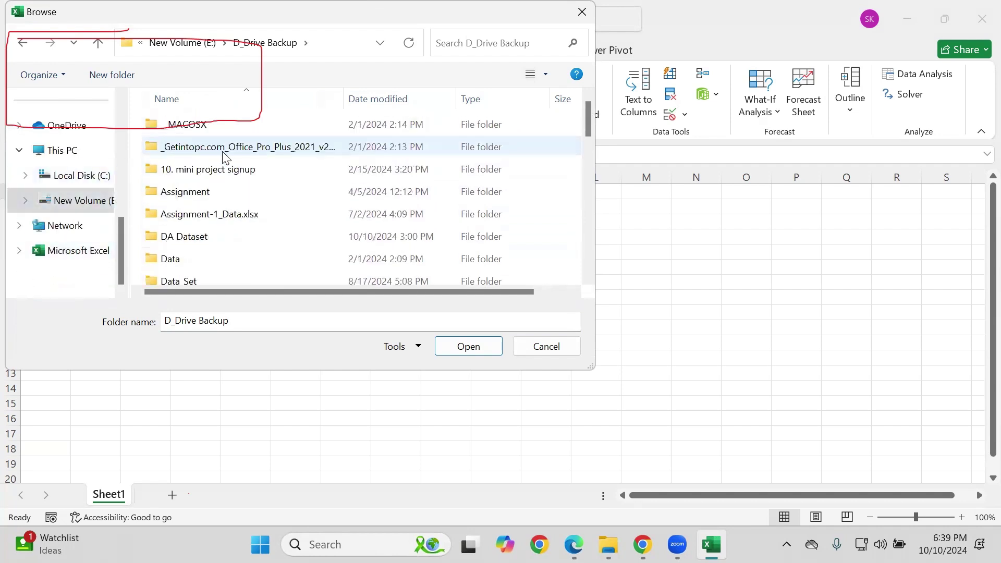
pyautogui.click(81, 201)
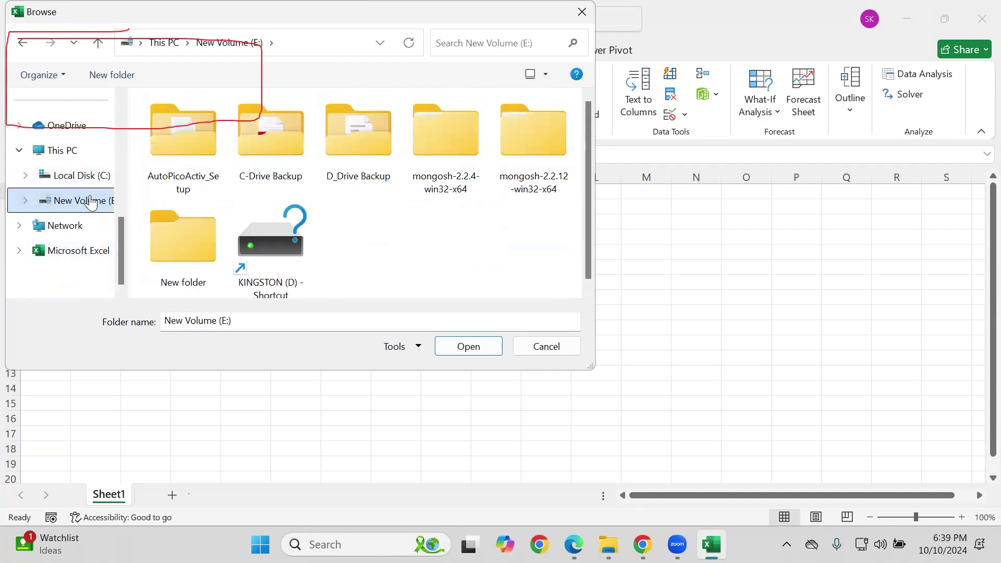
pyautogui.doubleClick(341, 161)
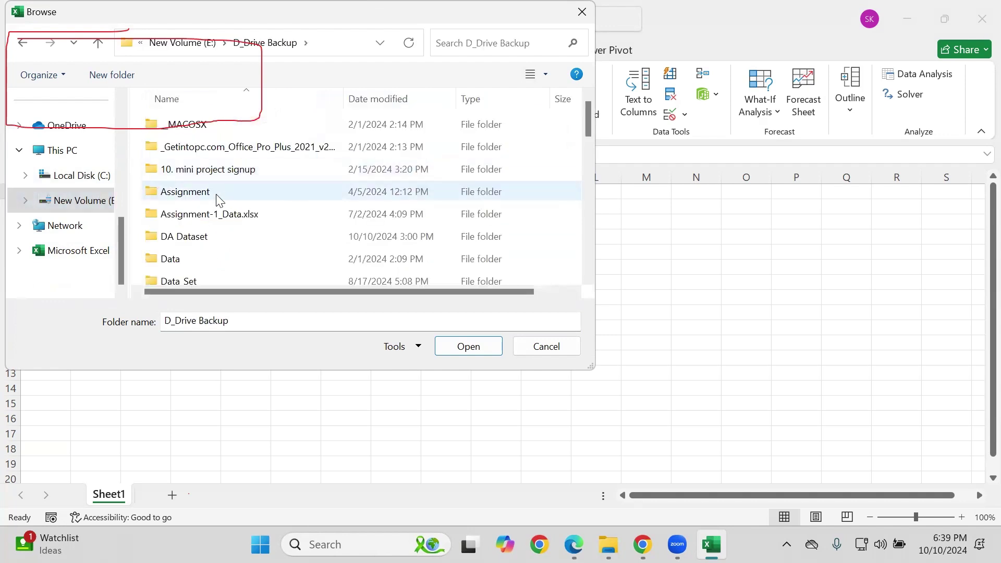
# Choose the MonthlySalesFiles folder inside Excel_Study Material > New folder as the import source
pyautogui.scroll(-2, 214, 219)
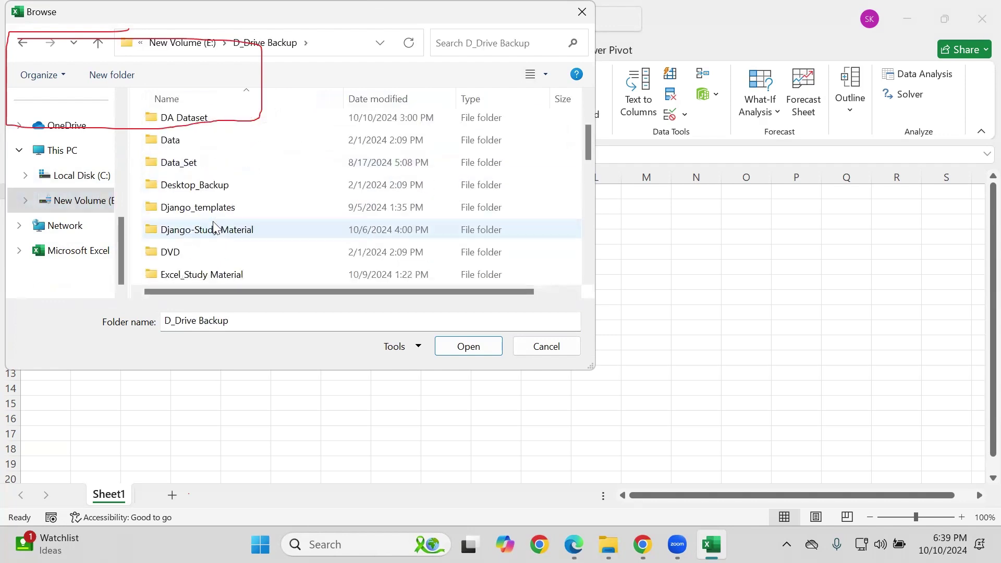
pyautogui.click(193, 272)
pyautogui.doubleClick(193, 272)
pyautogui.doubleClick(211, 131)
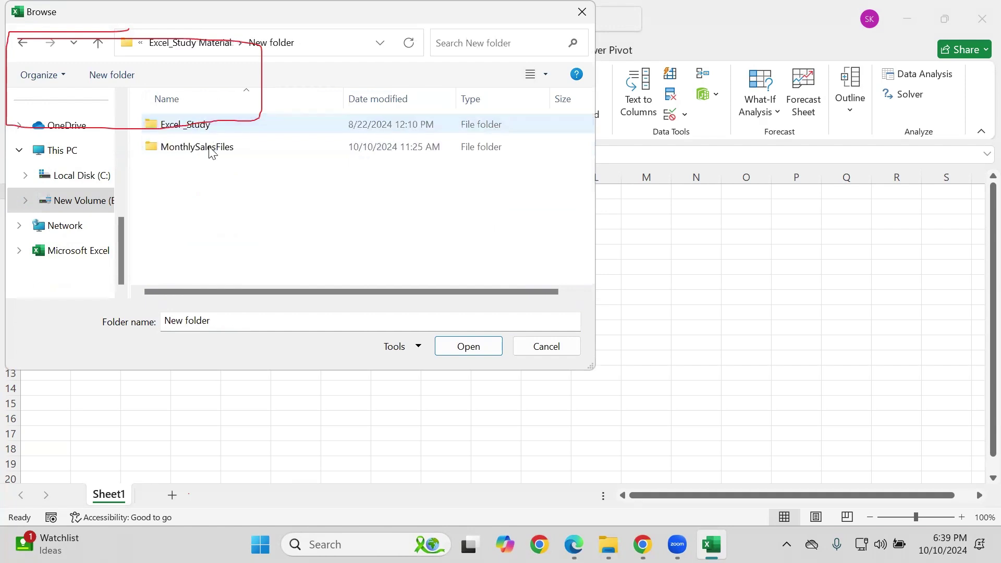
pyautogui.click(211, 151)
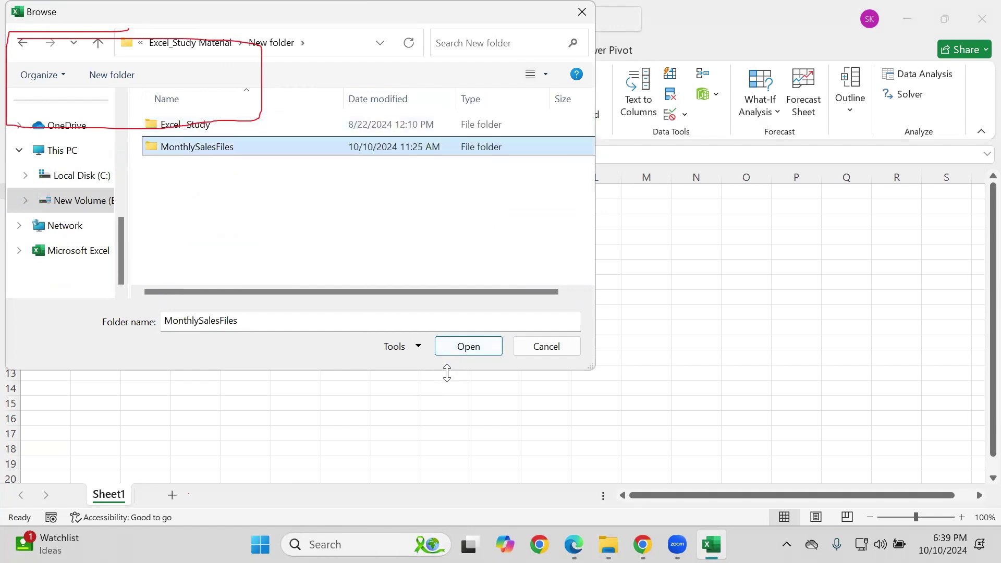
pyautogui.click(475, 348)
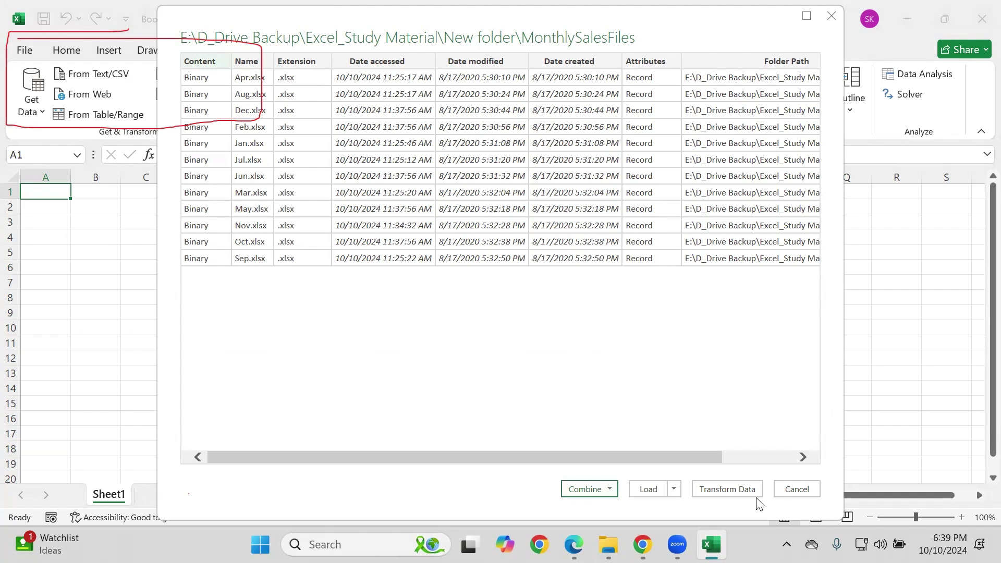
pyautogui.click(604, 490)
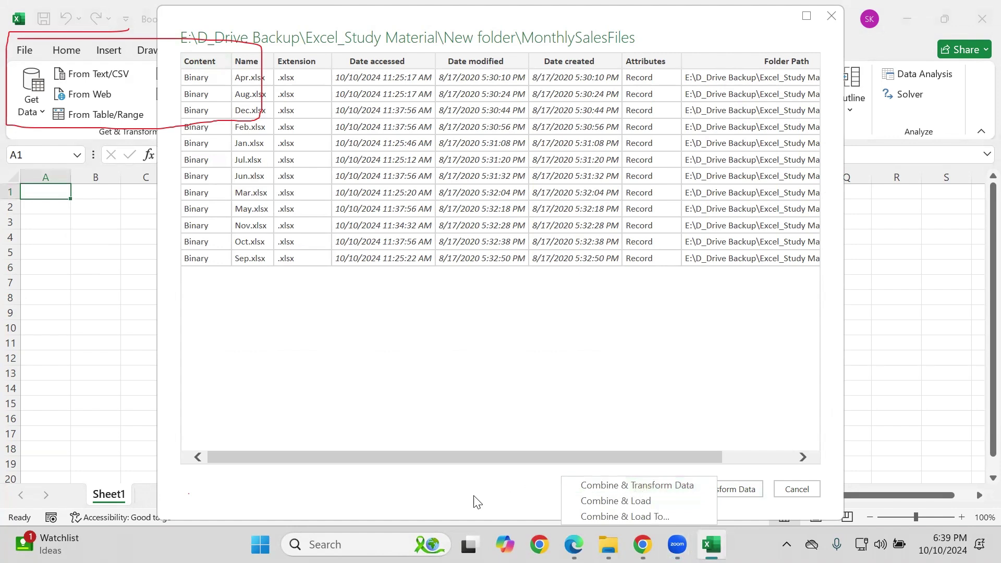
pyautogui.click(573, 490)
pyautogui.click(674, 489)
pyautogui.click(652, 407)
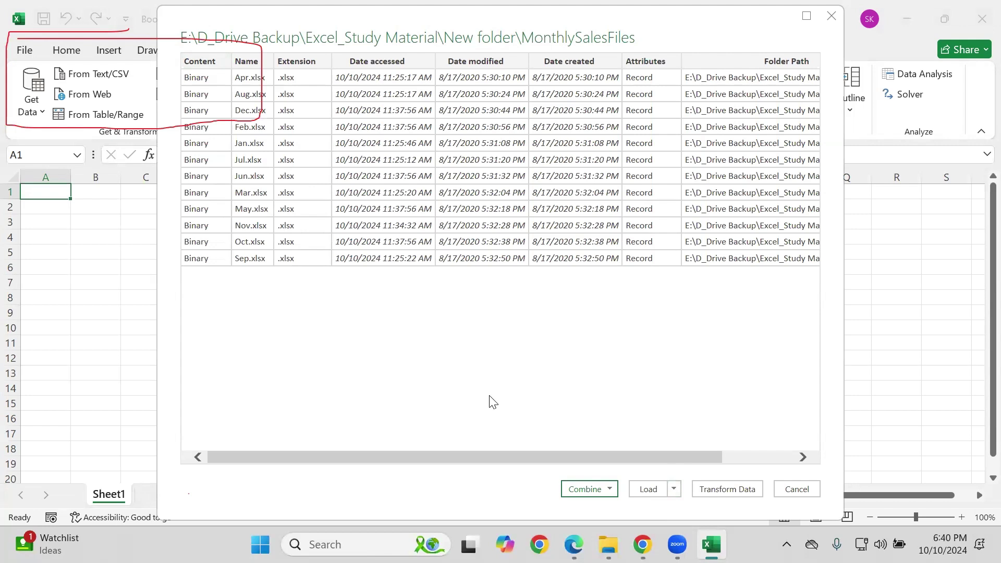
# Combine and transform the files of the folder, extracting the Data sheet with the first file as sample
pyautogui.click(609, 490)
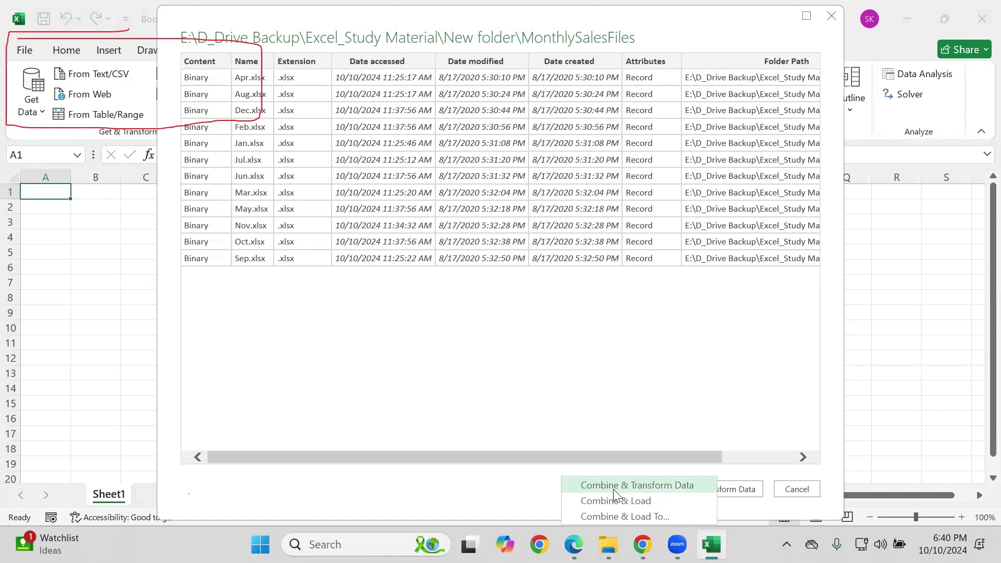
pyautogui.click(576, 487)
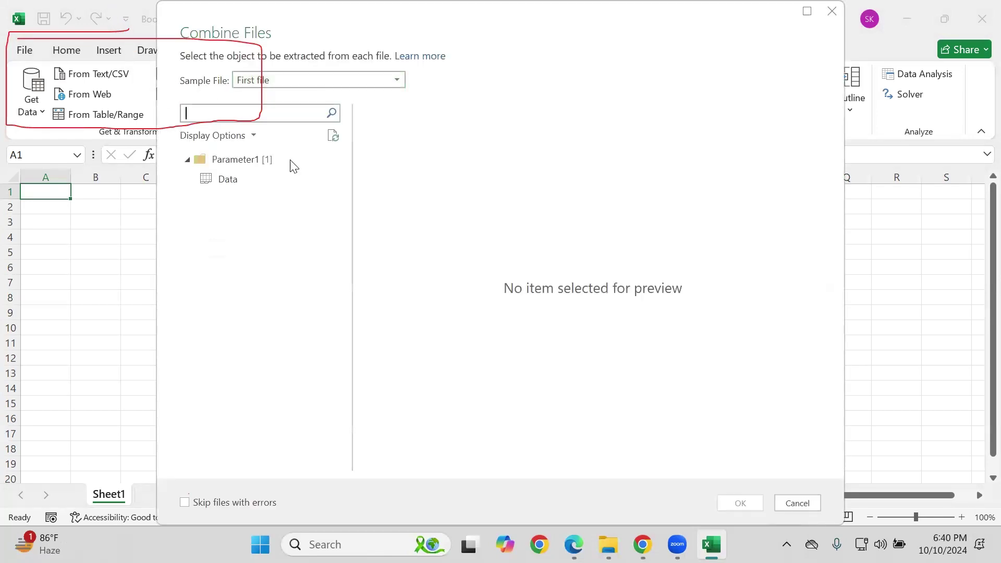
pyautogui.click(237, 183)
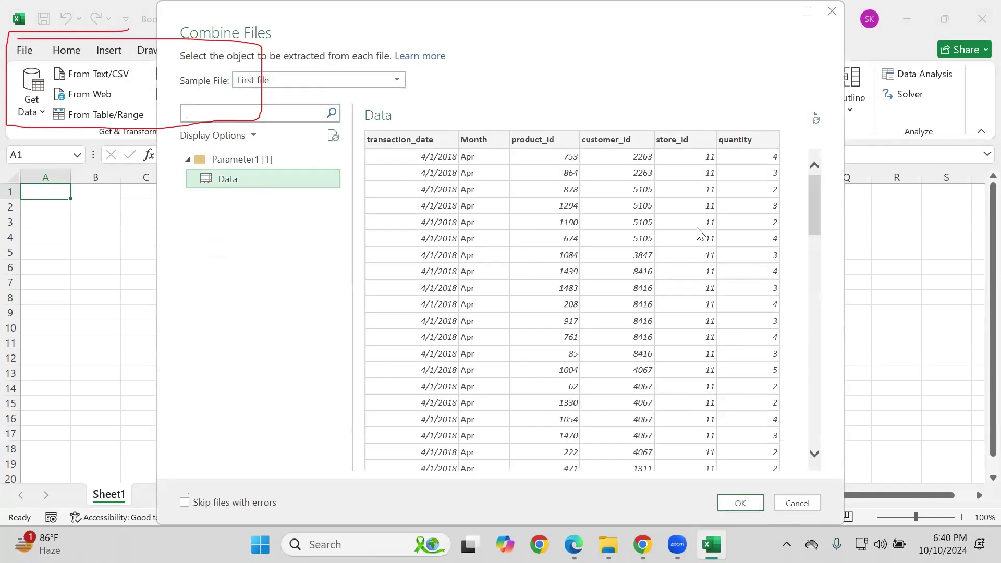
pyautogui.scroll(-5, 521, 250)
pyautogui.scroll(5, 509, 292)
pyautogui.click(737, 502)
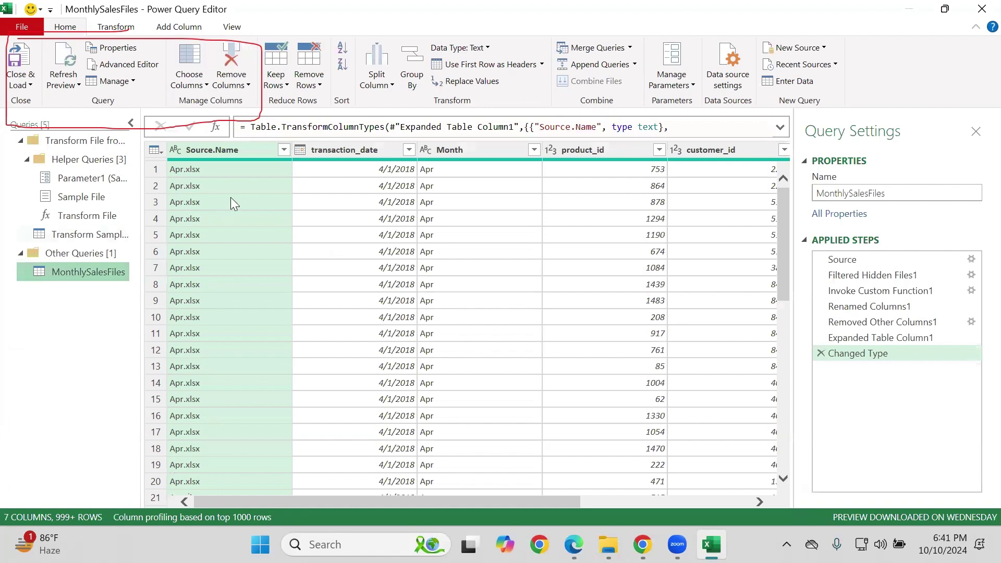
# Load all values of the Source.Name column and filter it to Apr.xlsx and Aug.xlsx only
pyautogui.click(284, 150)
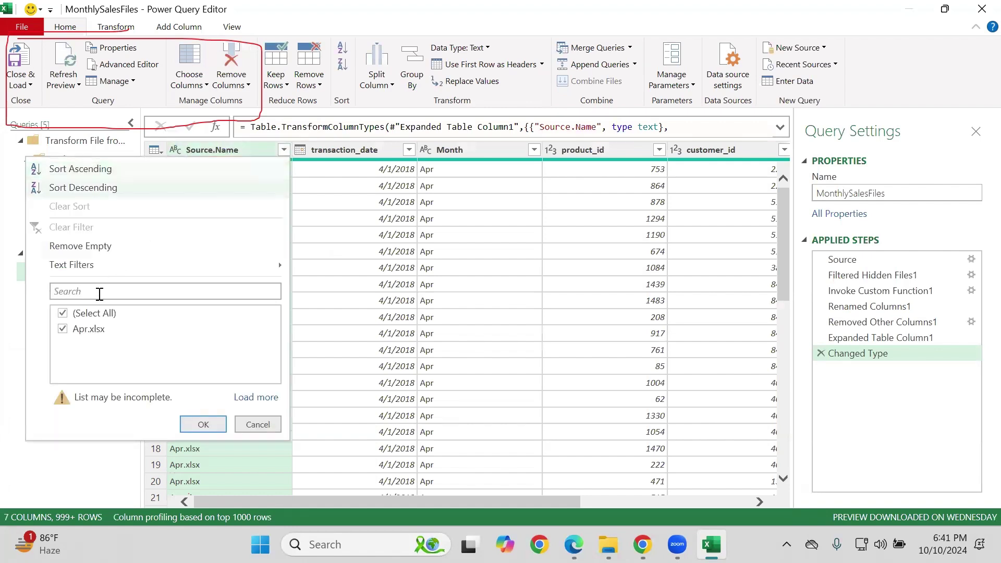
pyautogui.click(263, 402)
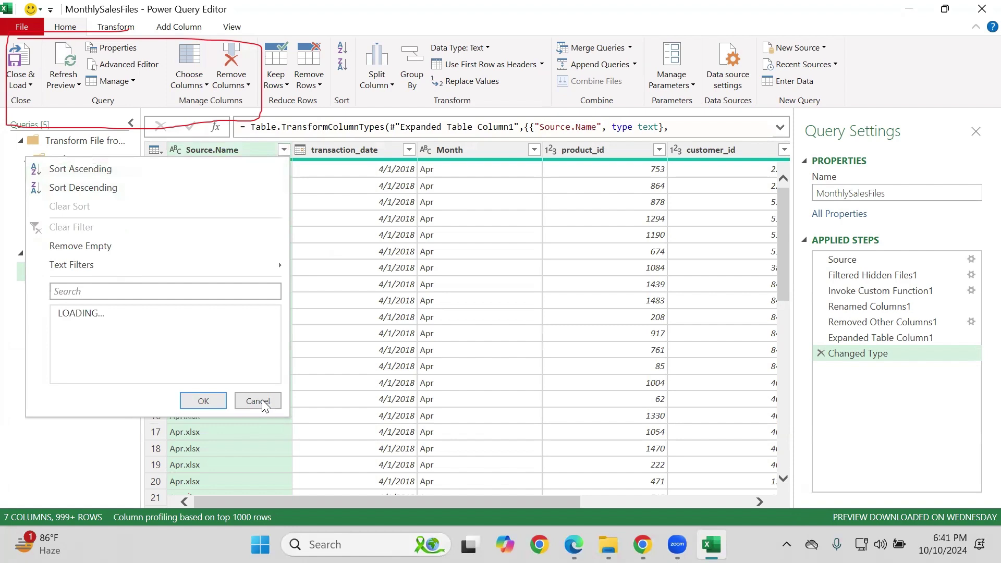
pyautogui.scroll(2, 104, 475)
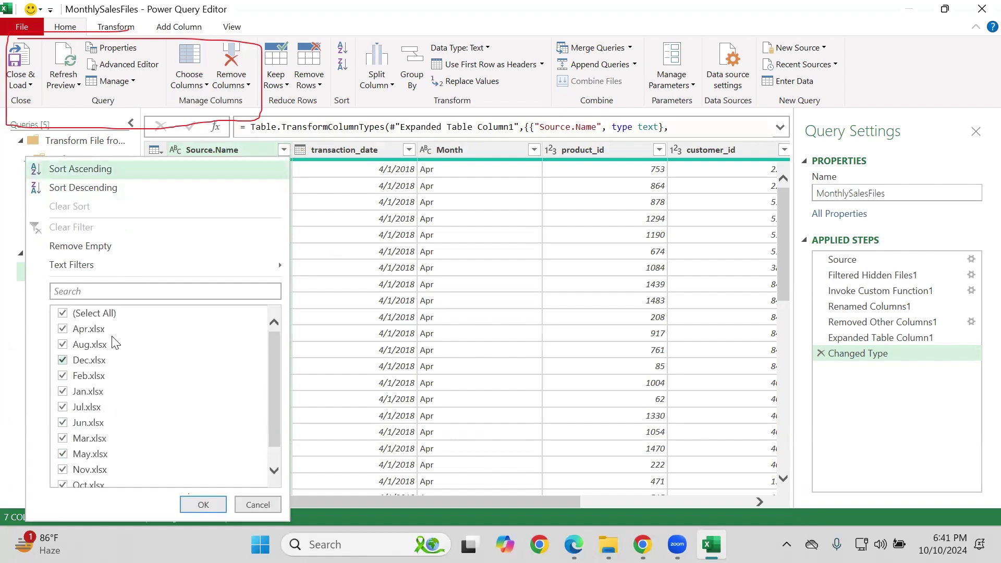
pyautogui.click(63, 313)
pyautogui.click(63, 330)
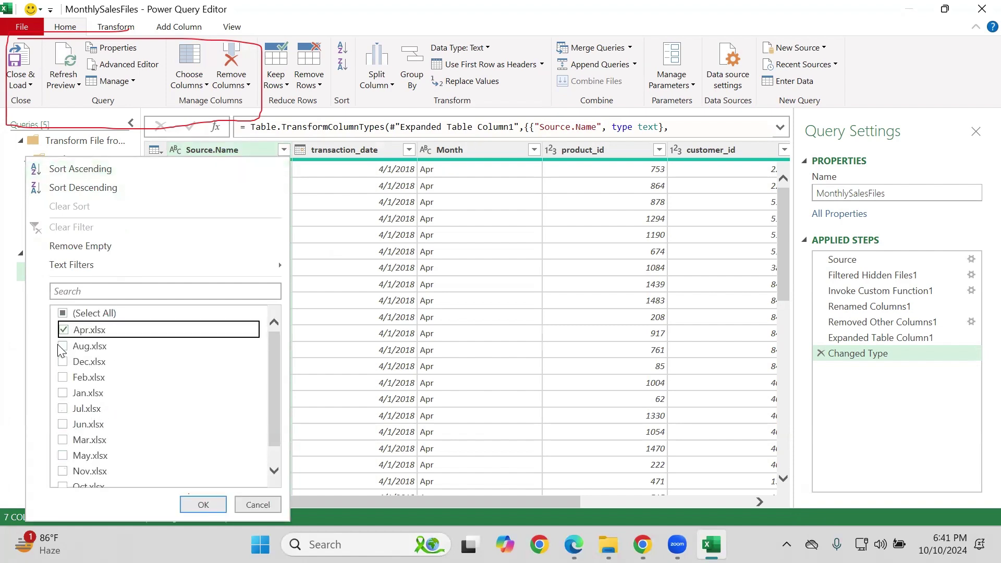
pyautogui.click(63, 346)
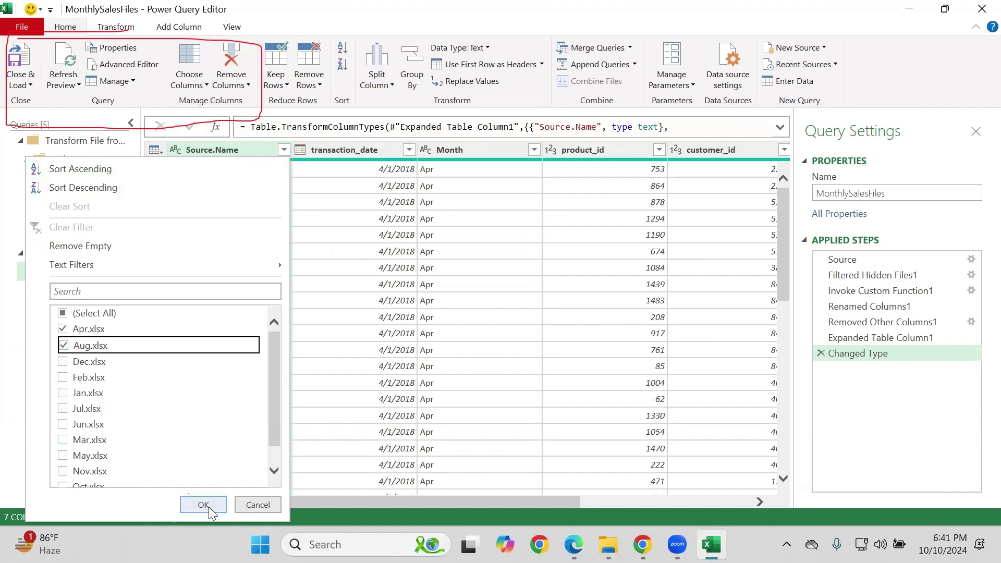
pyautogui.click(204, 504)
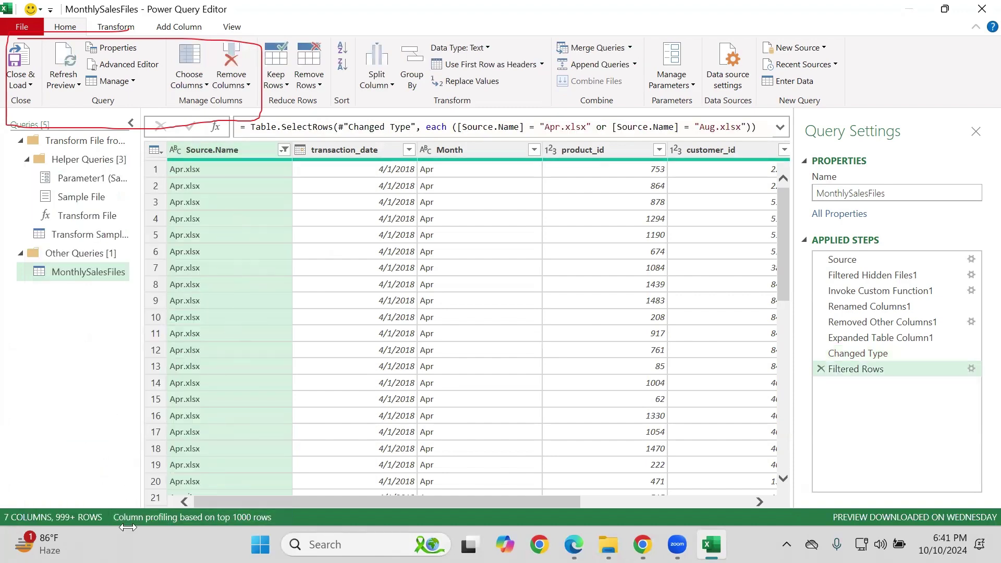
# Reset the Source.Name filter so that all monthly files are included again
pyautogui.scroll(-10, 385, 354)
pyautogui.scroll(10, 405, 347)
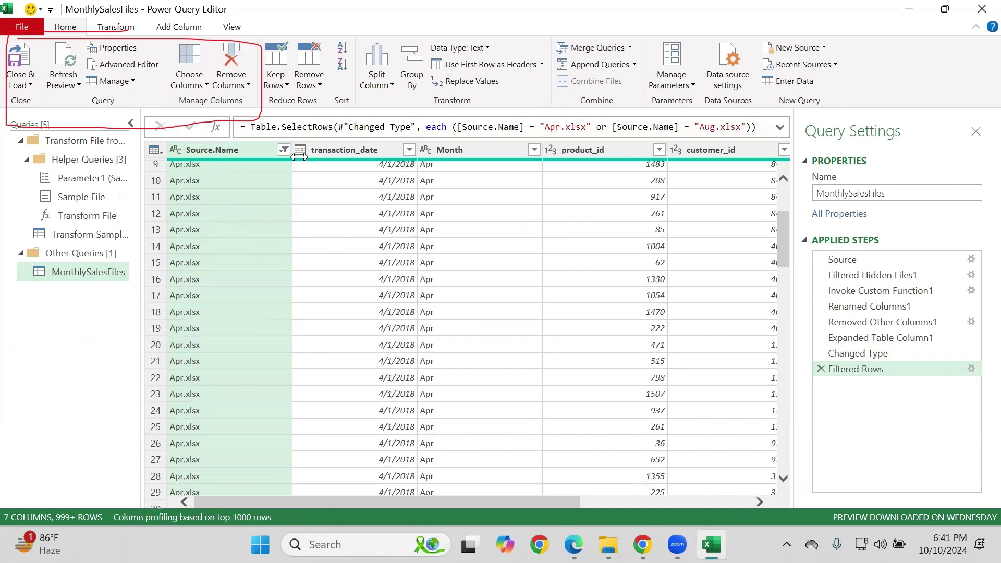
pyautogui.click(284, 150)
pyautogui.click(63, 308)
pyautogui.click(255, 392)
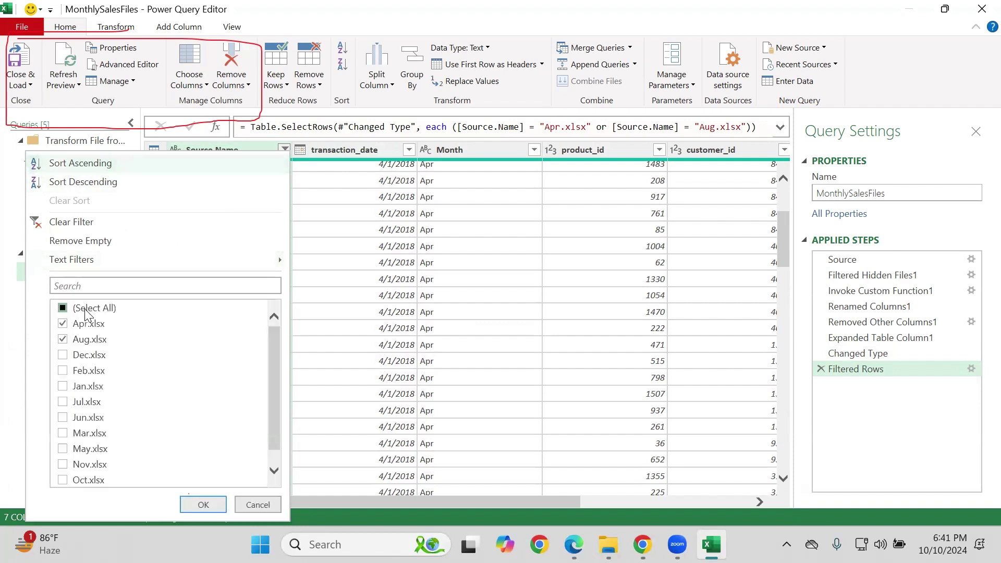
pyautogui.click(86, 308)
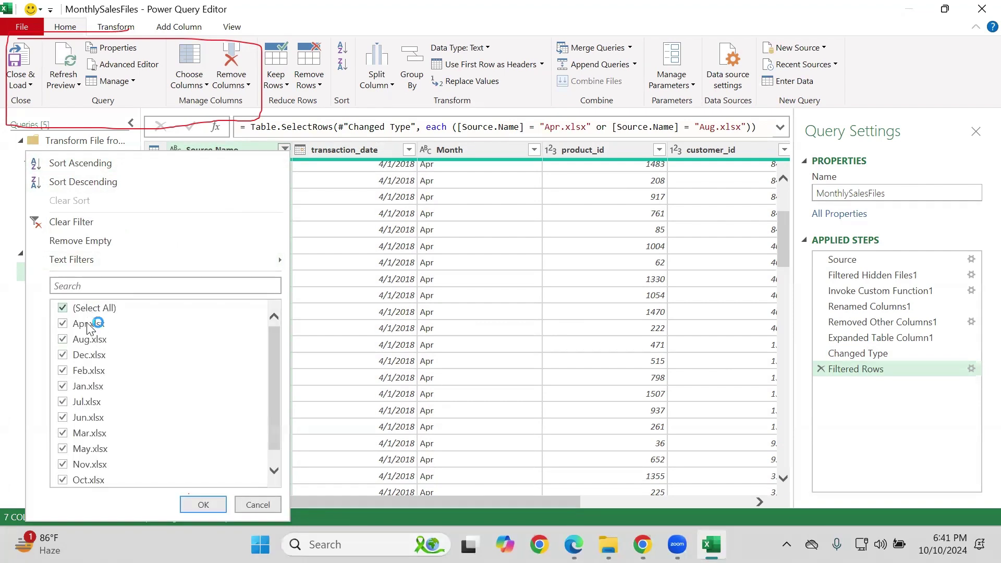
pyautogui.click(204, 504)
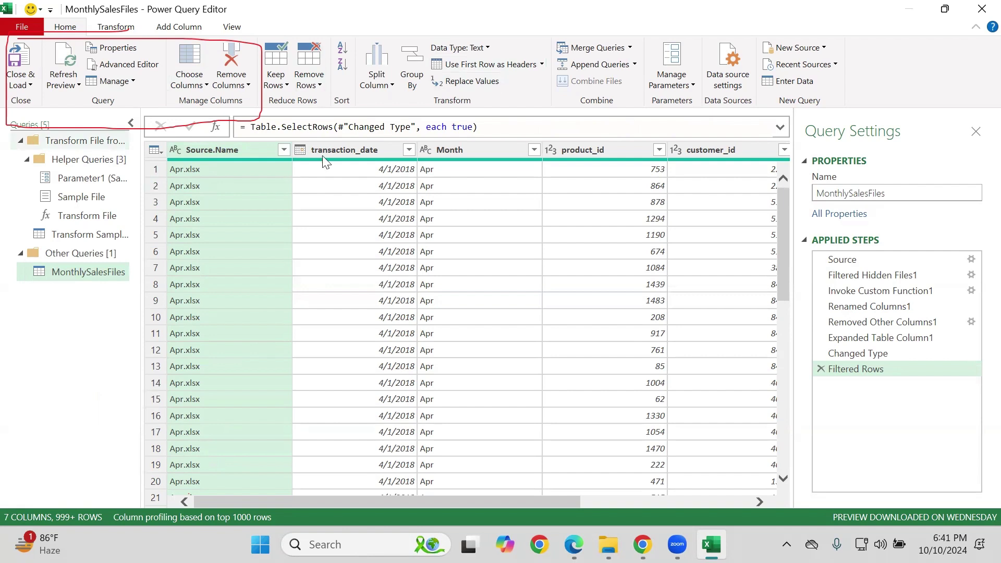
# Turn on the Column quality display for the MonthlySalesFiles preview and examine the columns' valid, error and empty shares
pyautogui.moveTo(323, 164)
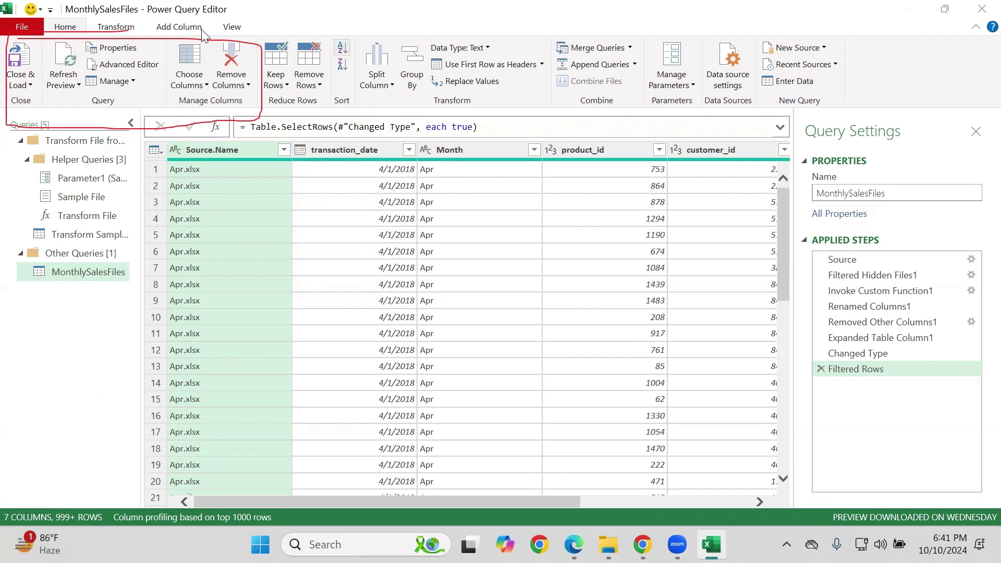
pyautogui.click(220, 29)
pyautogui.click(115, 83)
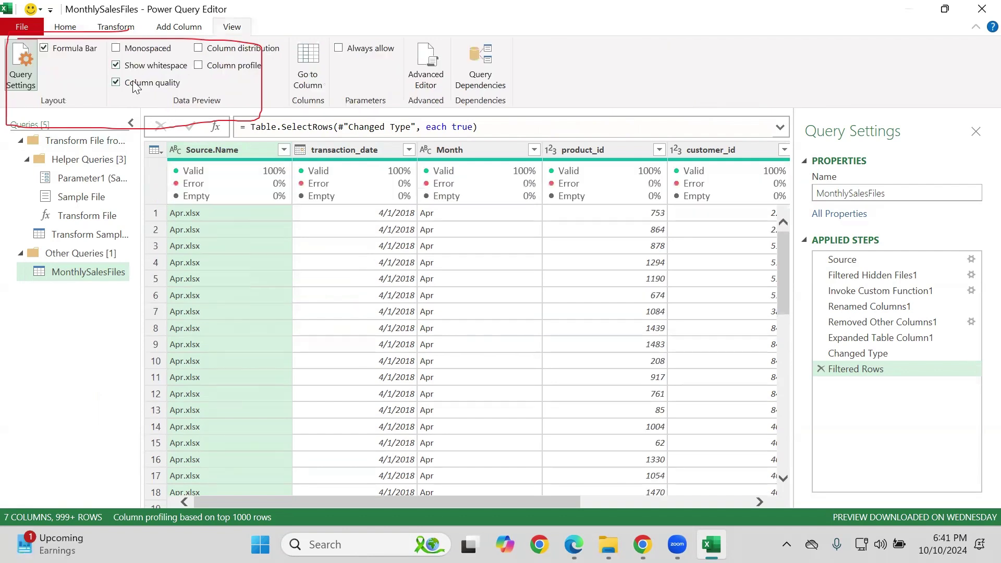
pyautogui.moveTo(540, 501); pyautogui.dragTo(763, 495)
pyautogui.moveTo(321, 177)
pyautogui.moveTo(566, 194)
pyautogui.moveTo(203, 209)
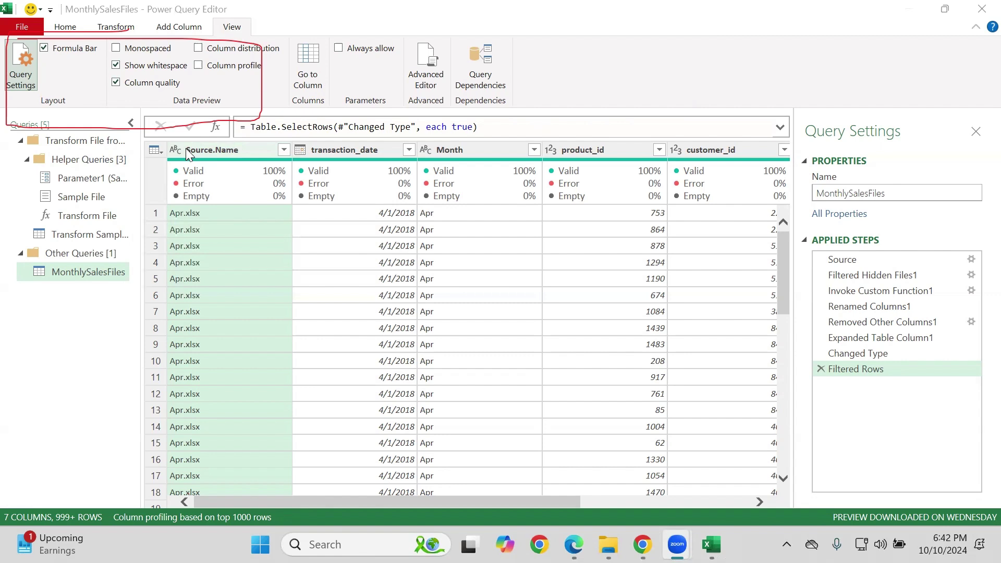
# Look at the data type choices available for the transaction_date and Month columns
pyautogui.click(300, 150)
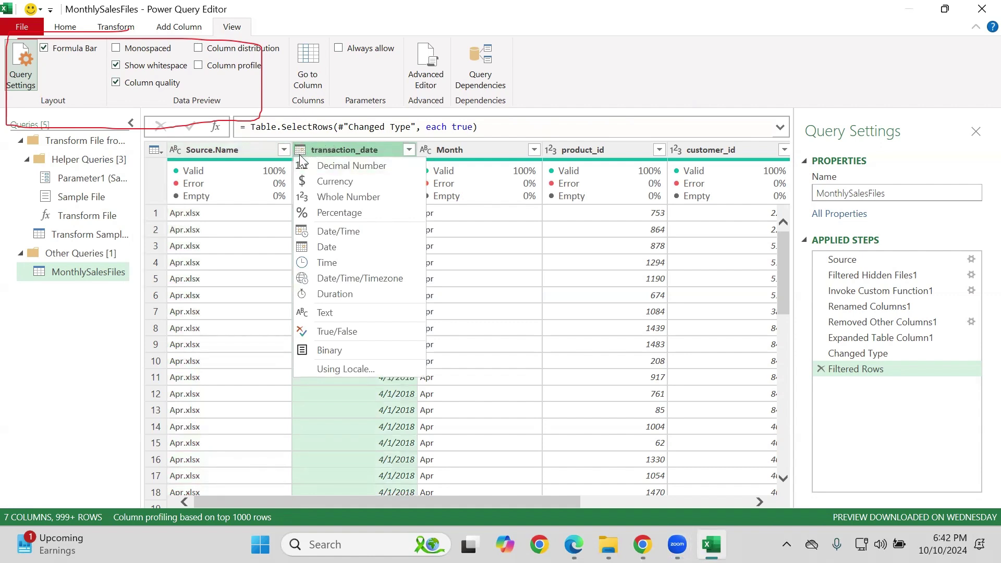
pyautogui.click(428, 151)
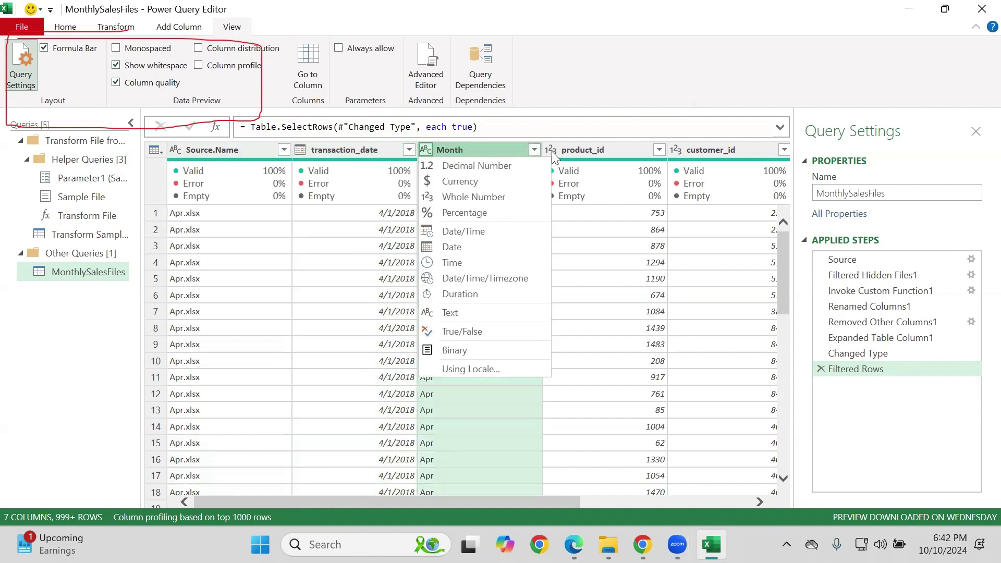
pyautogui.click(569, 148)
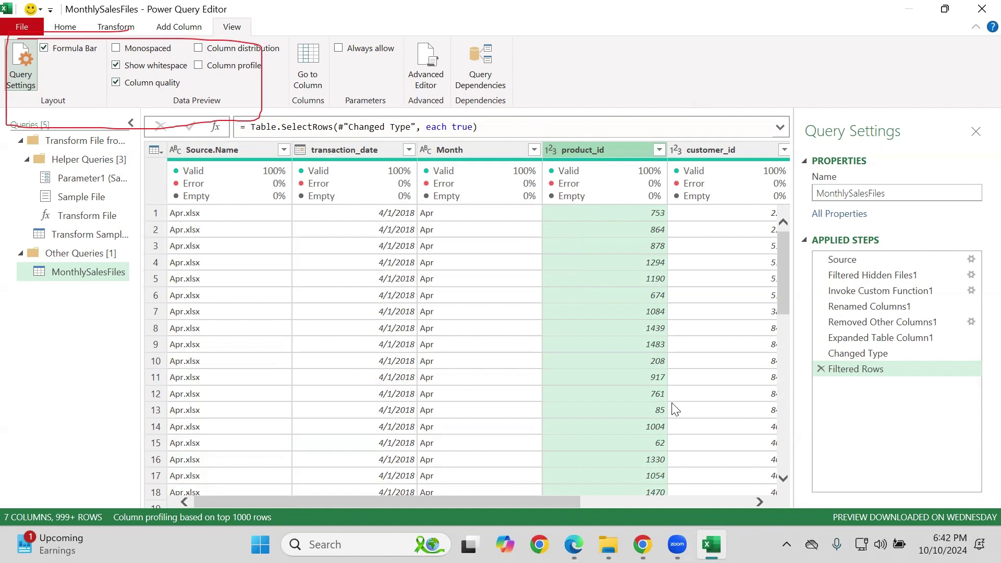
# Check the remaining columns up to quantity, and turn off the Column quality display
pyautogui.click(605, 507)
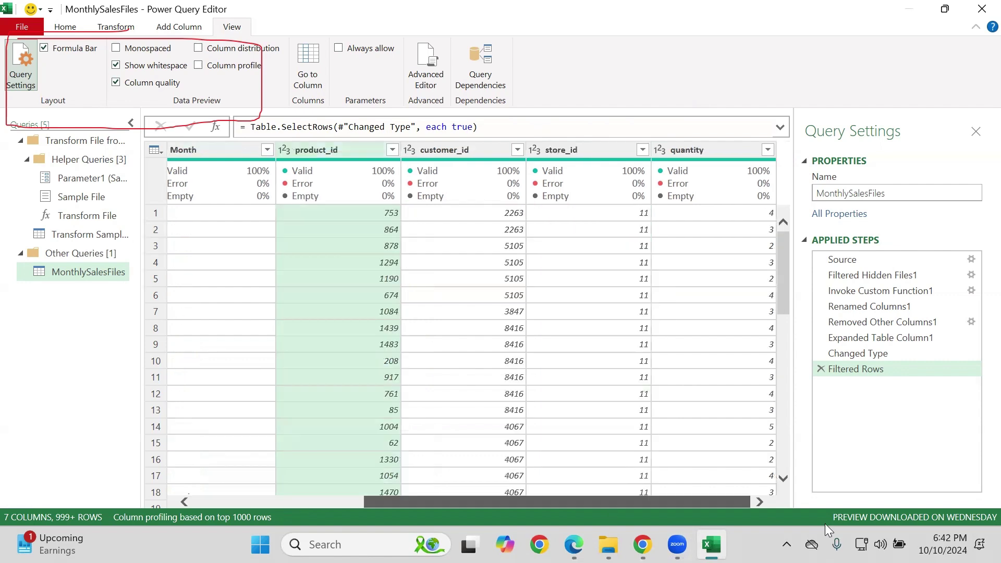
pyautogui.click(131, 82)
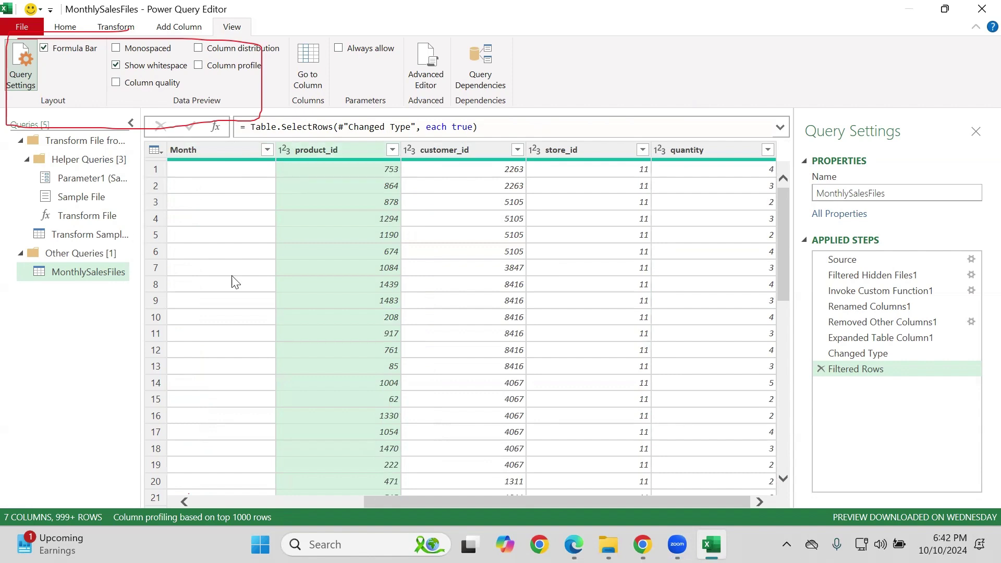
pyautogui.click(310, 502)
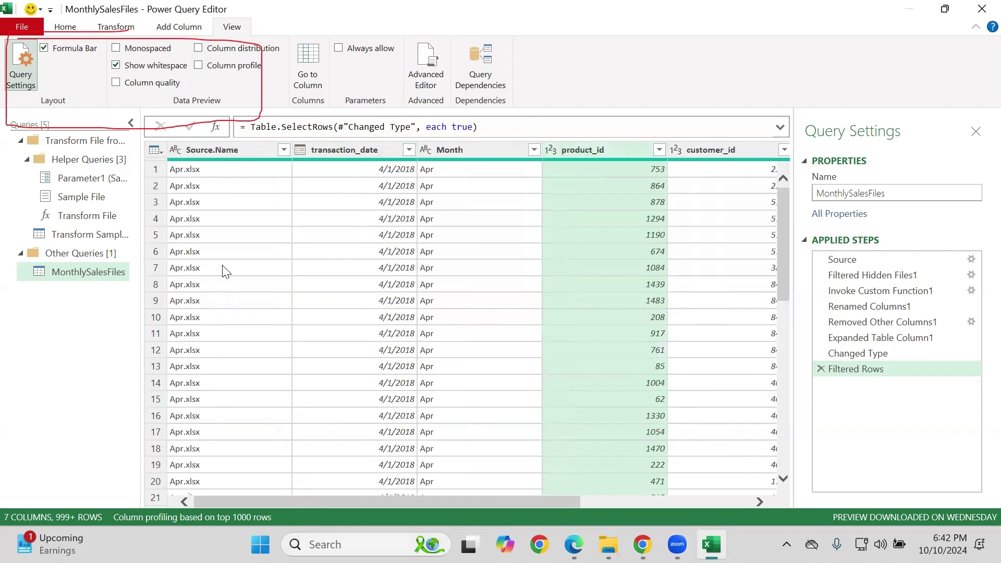
# Load the complete list of file names in the Source.Name filter
pyautogui.click(283, 150)
pyautogui.click(260, 386)
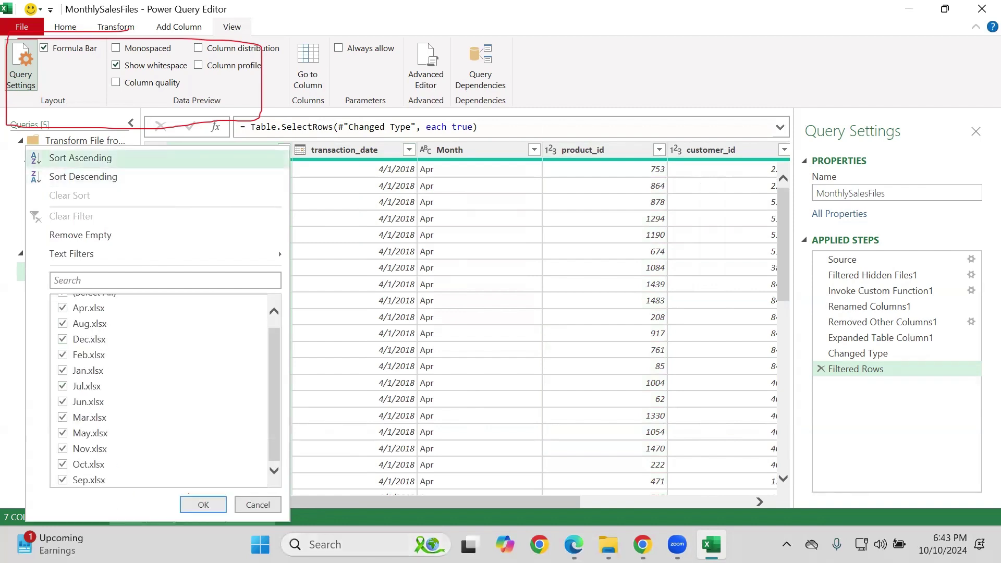
# Switch to File Explorer and duplicate the Sep workbook inside the MonthlySalesFiles folder
pyautogui.hotkey('alt', 'Tab')
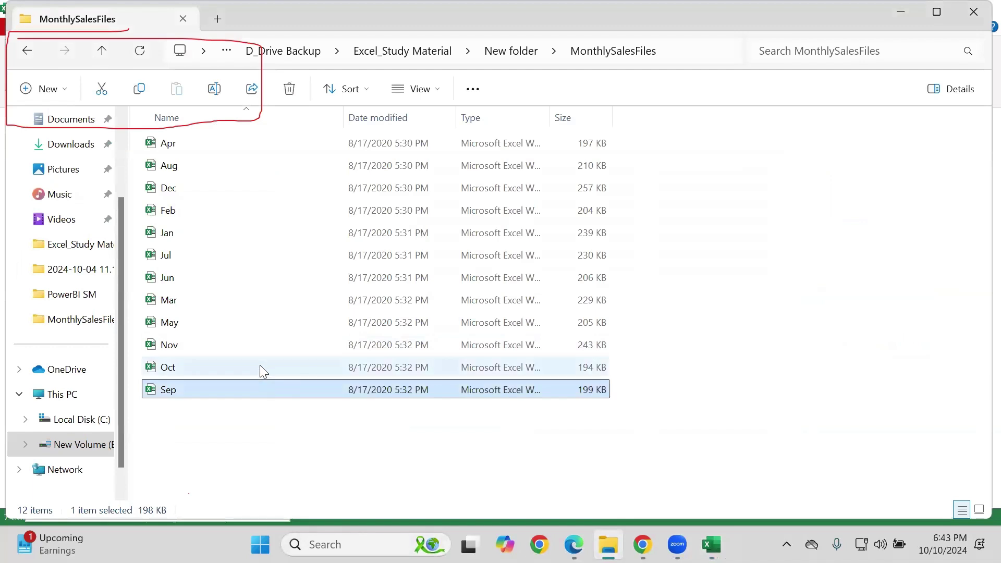
pyautogui.hotkey('ctrl', 'c')
pyautogui.click(218, 442)
pyautogui.hotkey('ctrl', 'v')
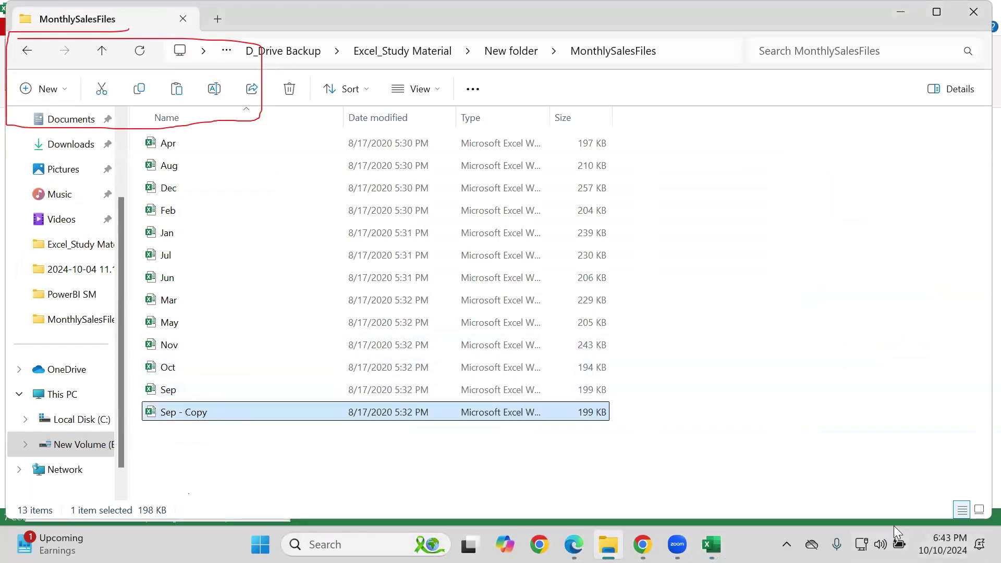
# Return to the Power Query Editor and reload all Source.Name filter values to check for Sep - Copy.xlsx
pyautogui.click(711, 544)
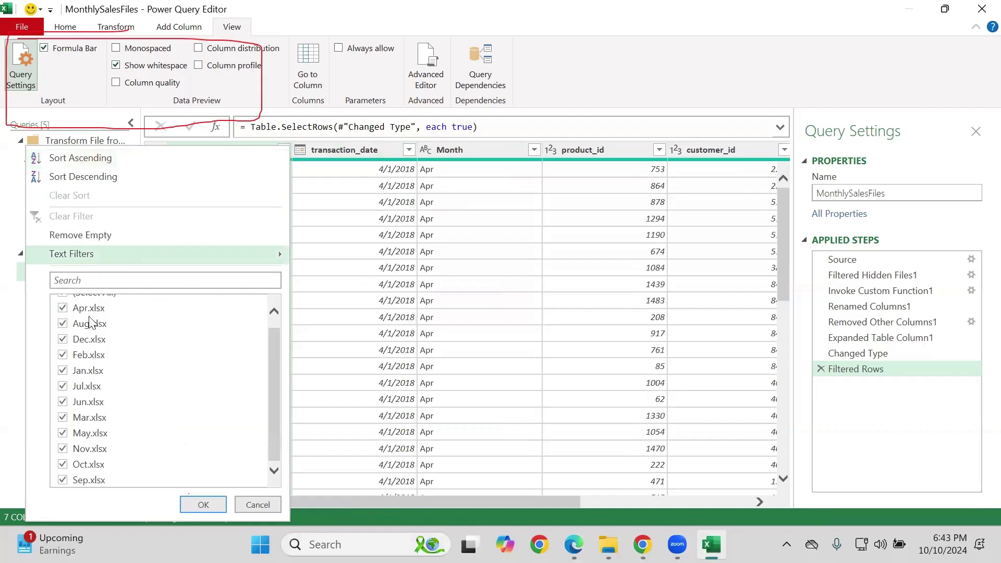
pyautogui.click(212, 505)
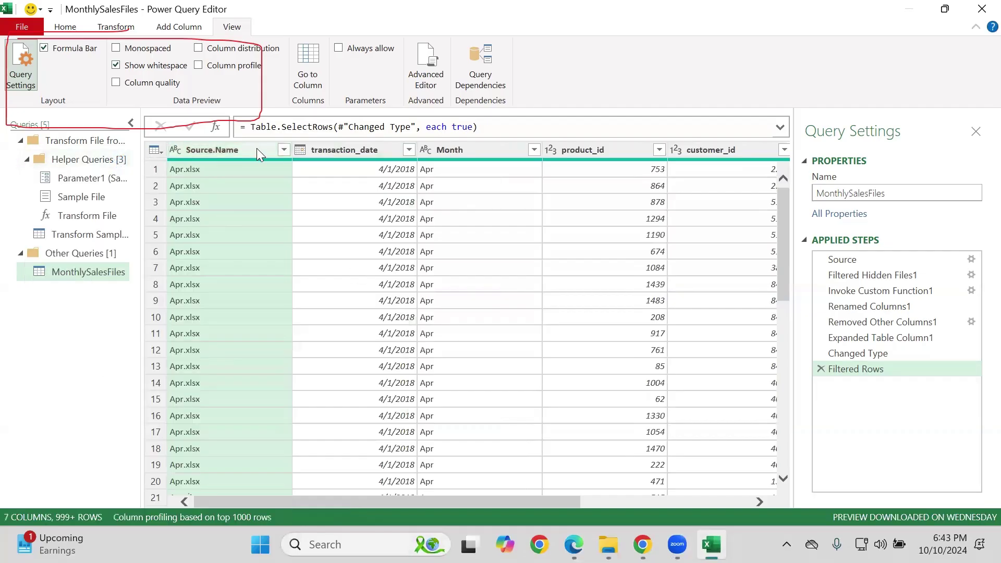
pyautogui.click(285, 150)
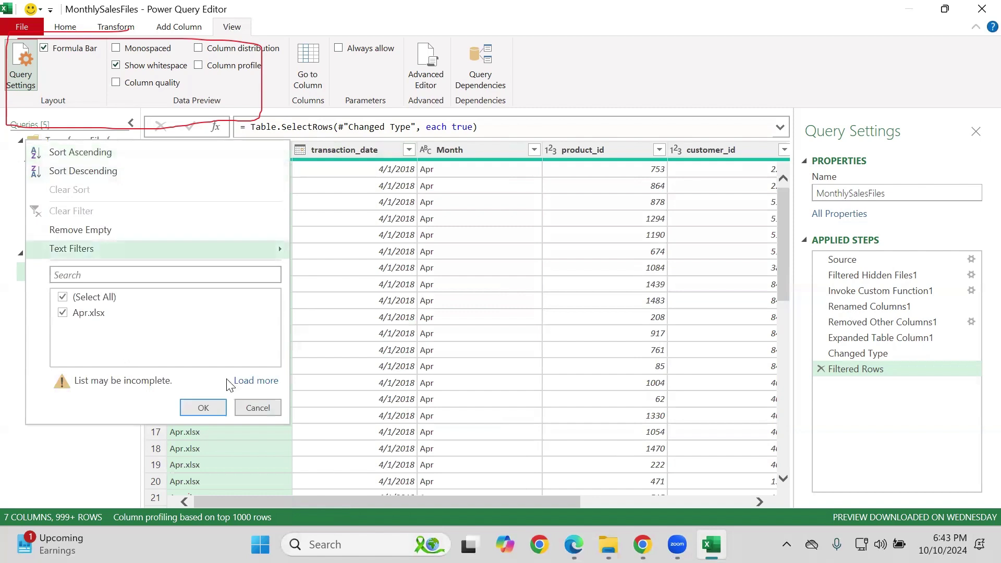
pyautogui.click(240, 384)
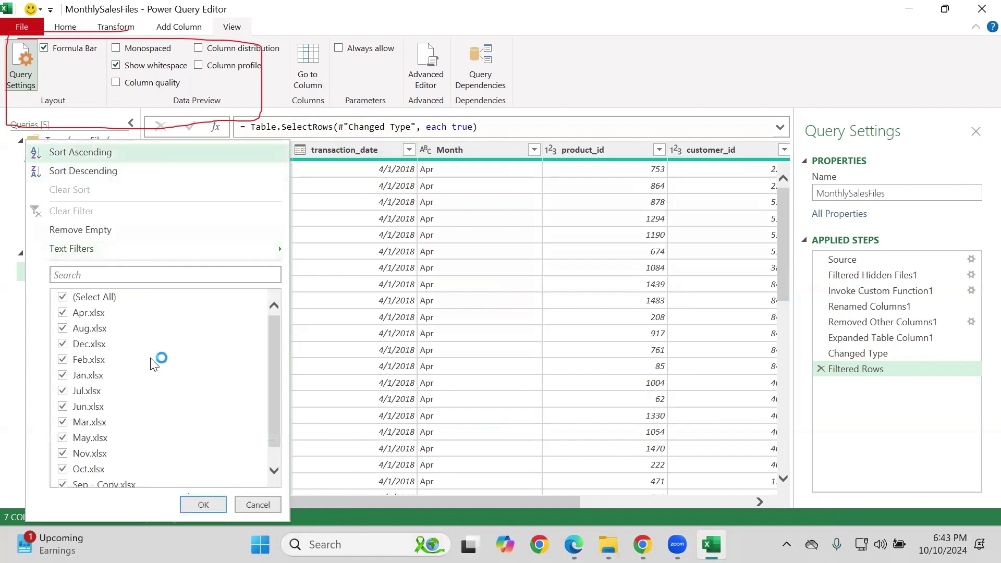
pyautogui.scroll(-1, 164, 447)
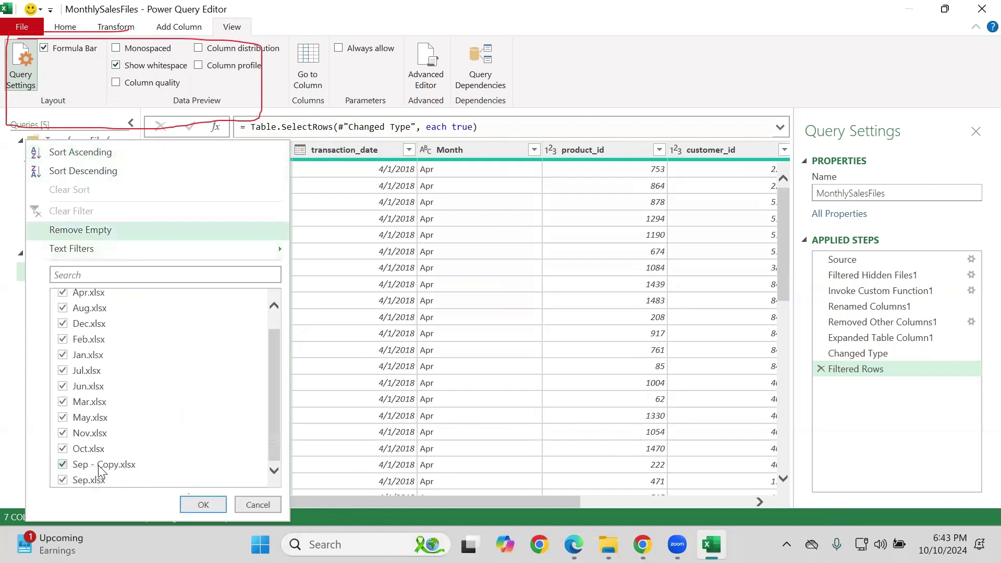
pyautogui.click(126, 469)
pyautogui.click(205, 505)
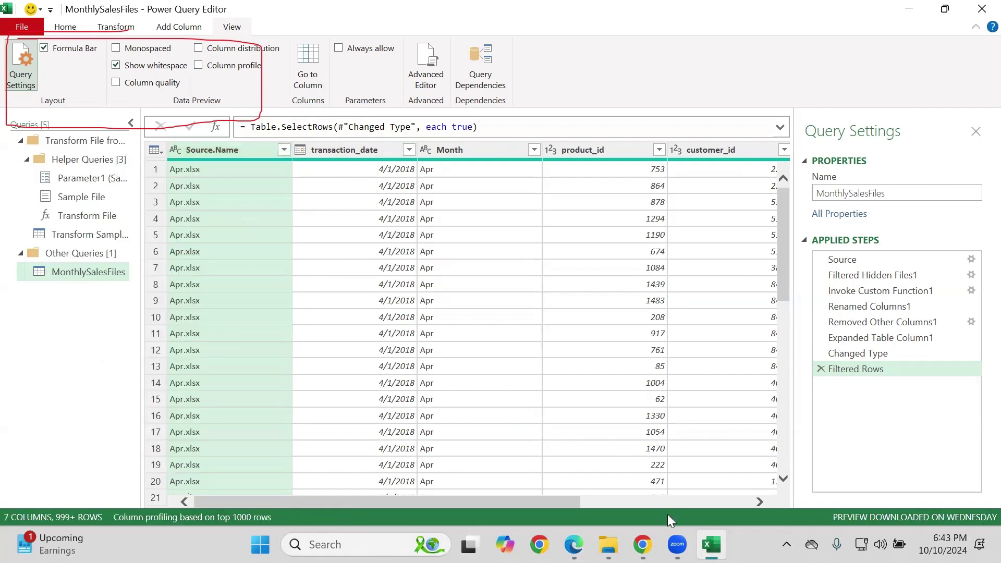
# Close the Power Query Editor and discard the changes to the MonthlySalesFiles query
pyautogui.click(608, 544)
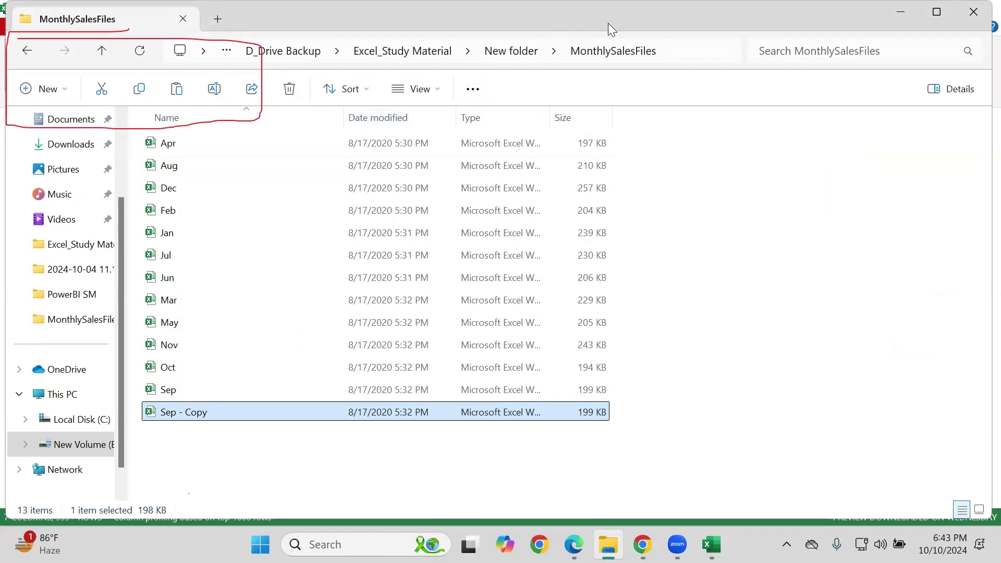
pyautogui.moveTo(712, 544)
pyautogui.click(727, 497)
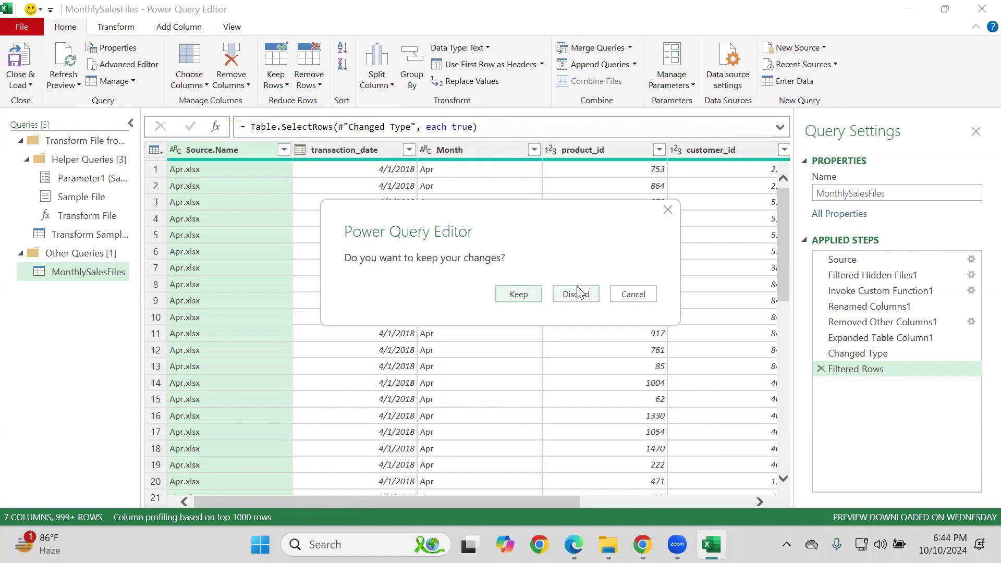
pyautogui.click(577, 292)
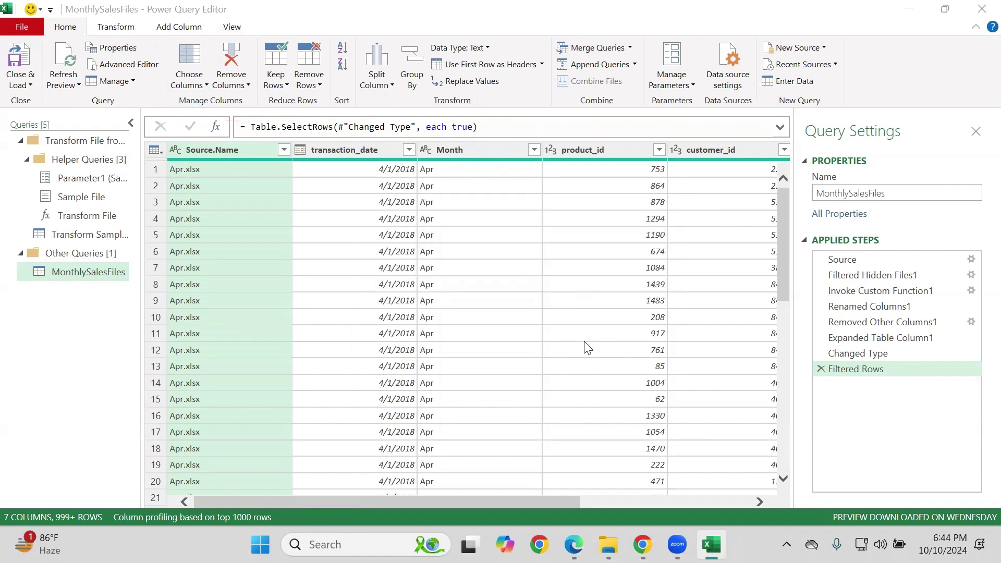
# Switch to the PDF Sample1 document in Edge and look through the text and data tables on both pages
pyautogui.click(641, 545)
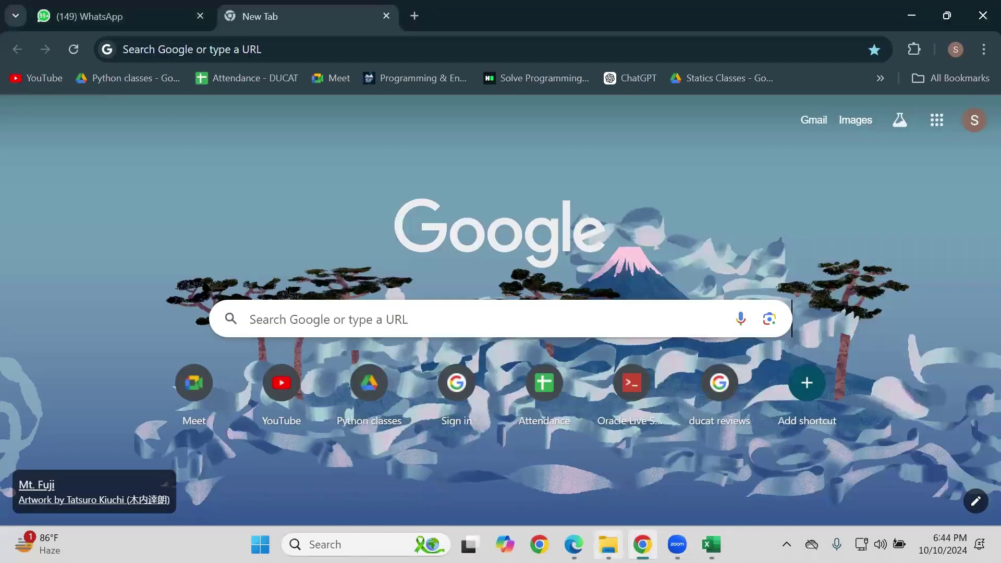
pyautogui.click(573, 544)
pyautogui.scroll(1, 449, 284)
pyautogui.scroll(-10, 446, 279)
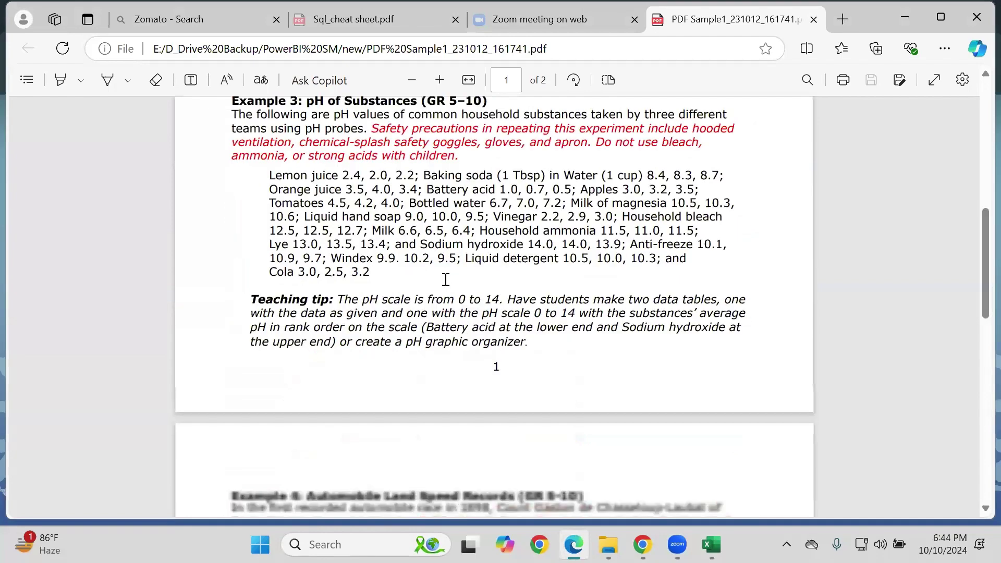
pyautogui.scroll(-8, 443, 275)
pyautogui.scroll(15, 424, 174)
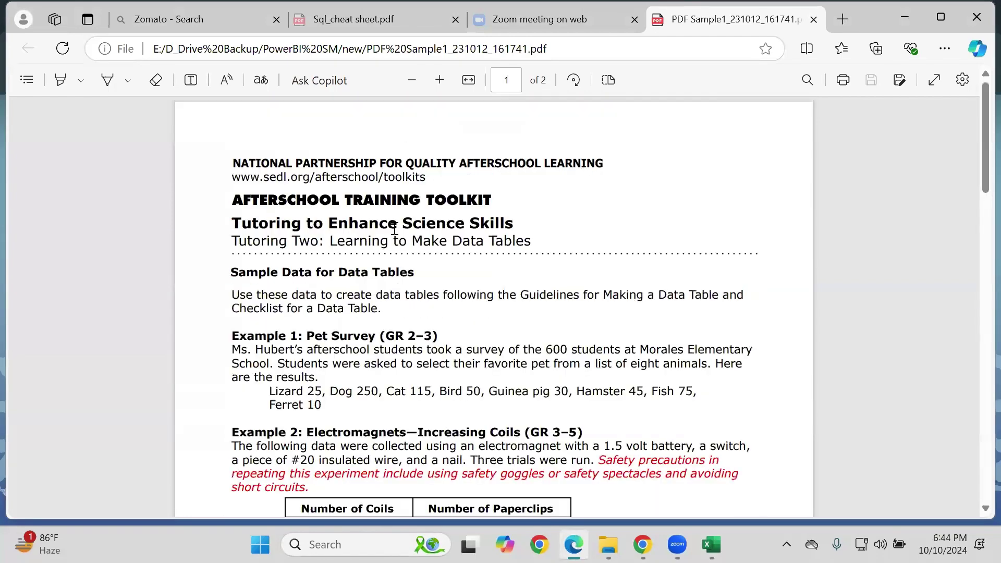
pyautogui.scroll(-15, 359, 194)
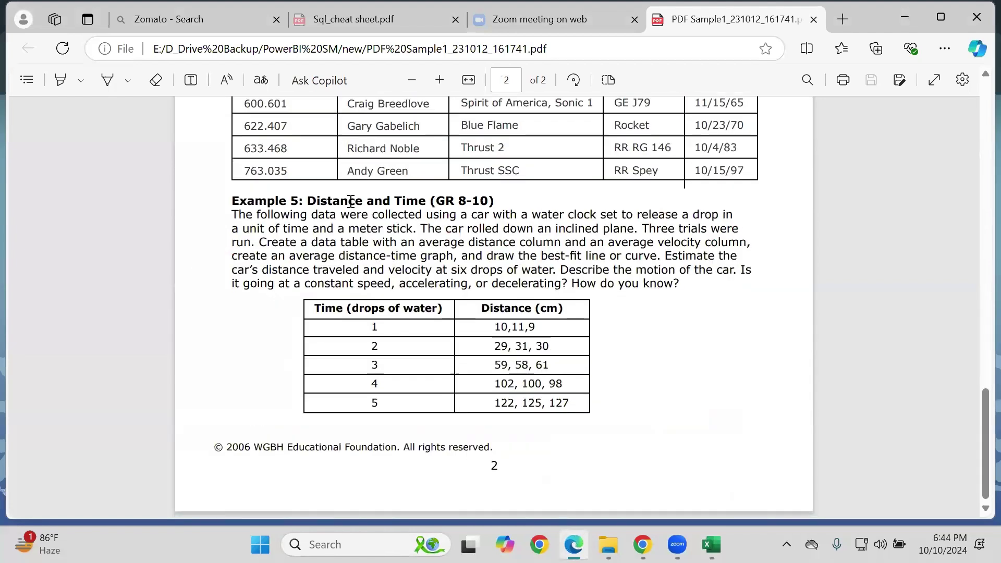
pyautogui.scroll(10, 401, 290)
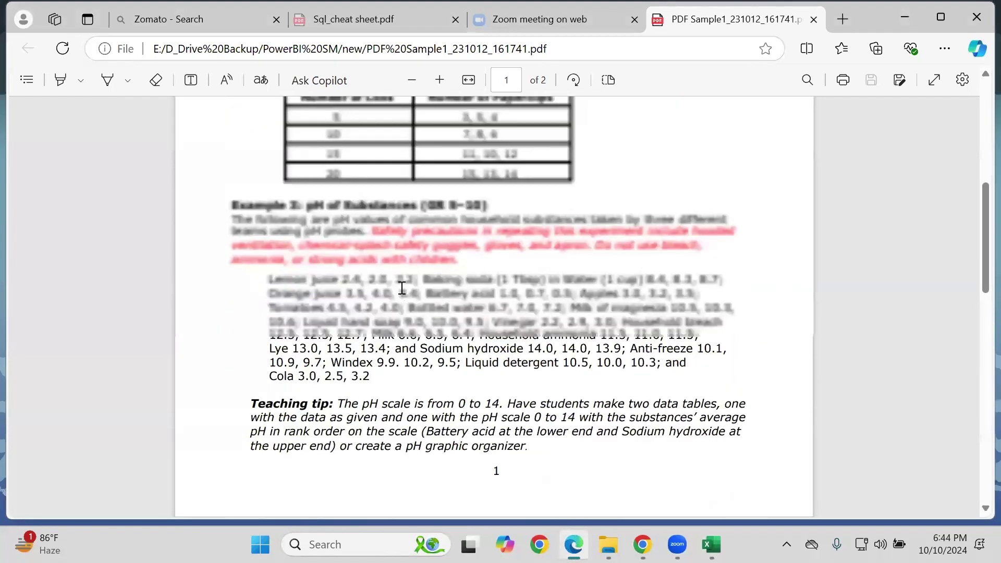
pyautogui.scroll(5, 402, 288)
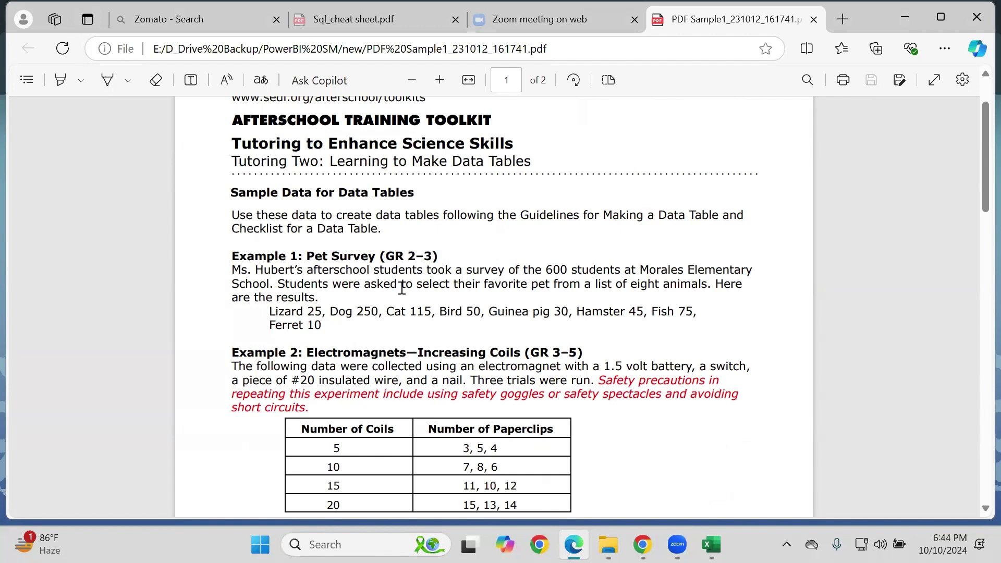
pyautogui.scroll(-5, 519, 261)
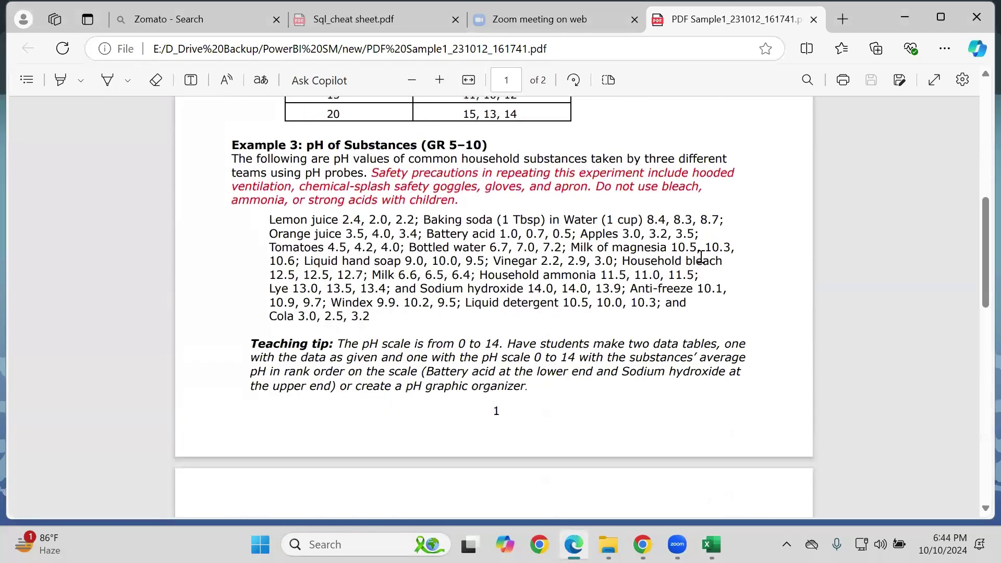
# Switch to Excel and look over the Get Data sources, including the file types and the Combine Queries options
pyautogui.click(711, 544)
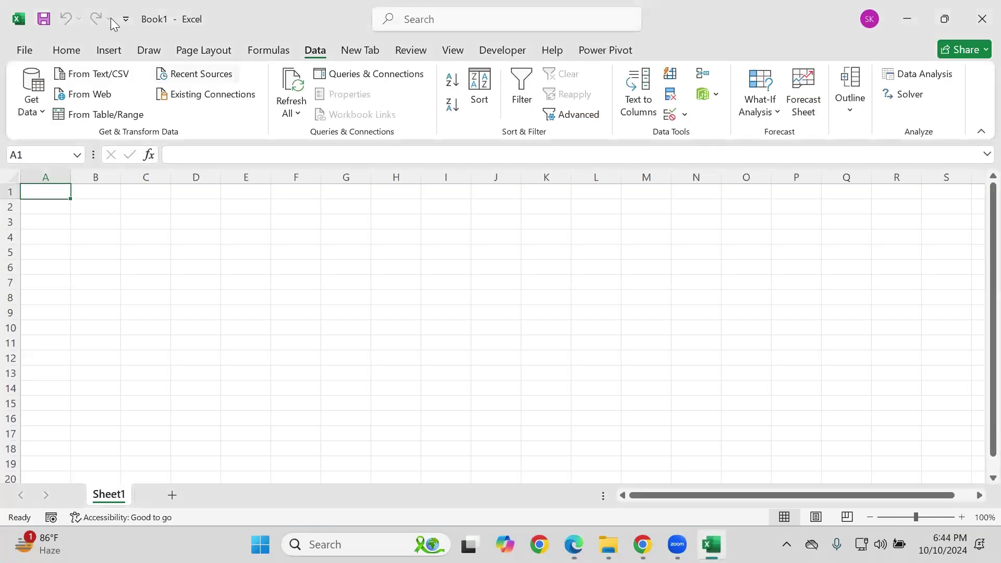
pyautogui.click(39, 109)
pyautogui.moveTo(88, 169)
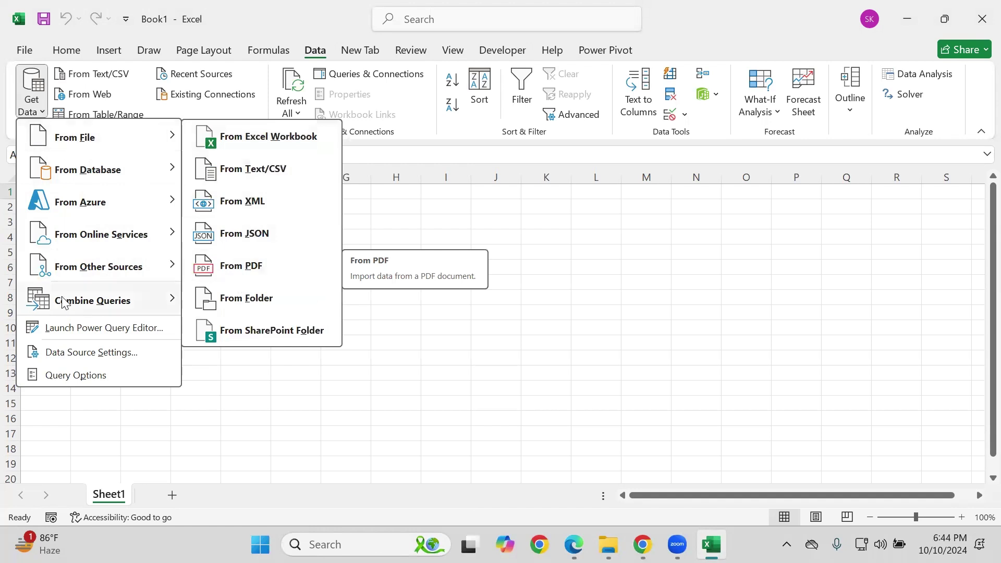
pyautogui.moveTo(63, 305)
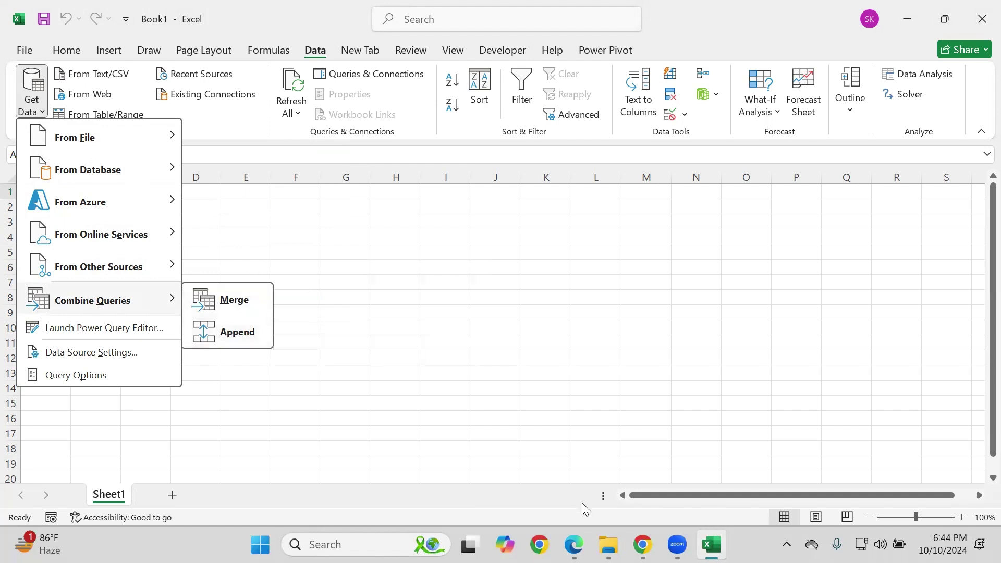
# Open the Northwind Sample Database OData Link document from the PowerBI SM folder and copy its service URL
pyautogui.click(607, 544)
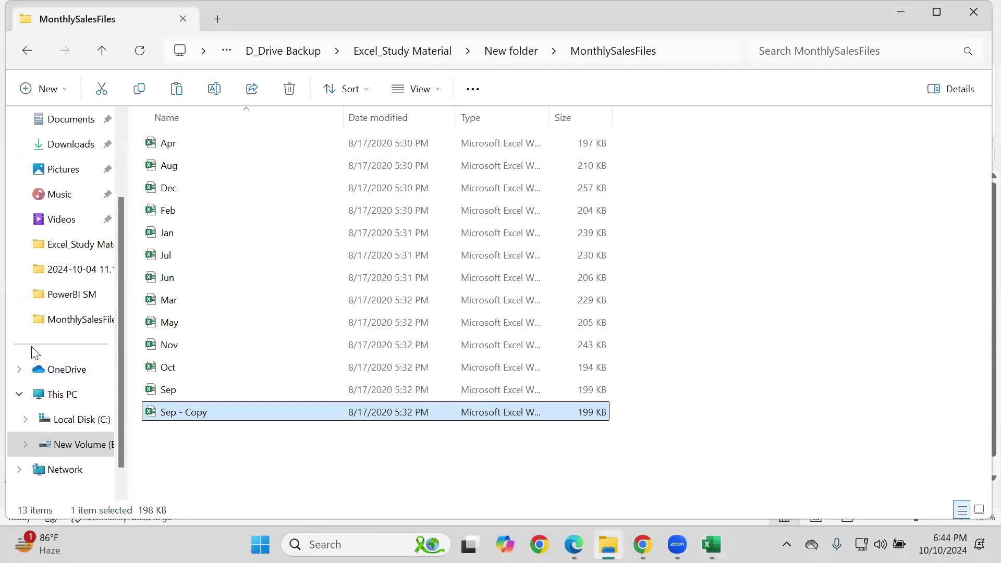
pyautogui.click(74, 305)
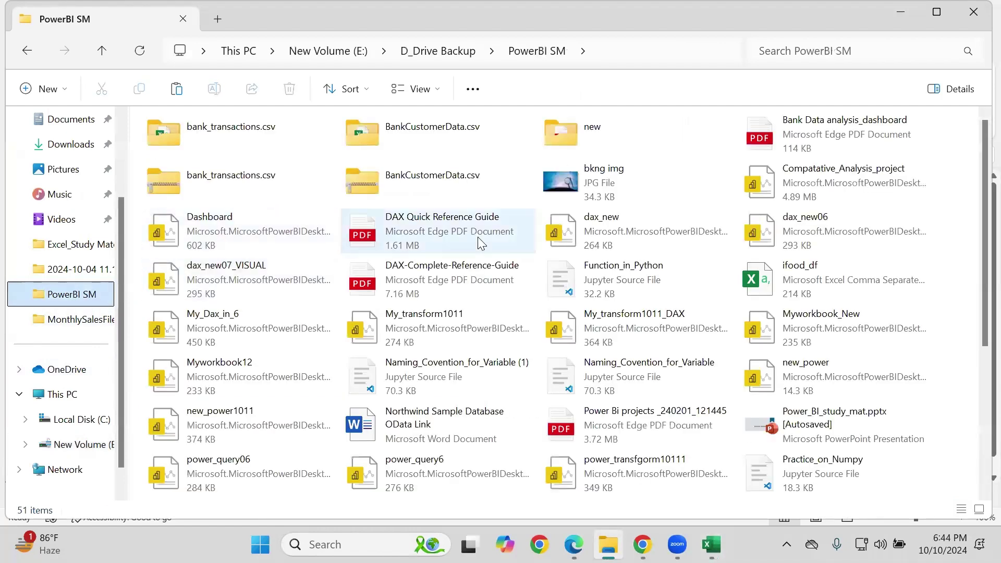
pyautogui.doubleClick(436, 417)
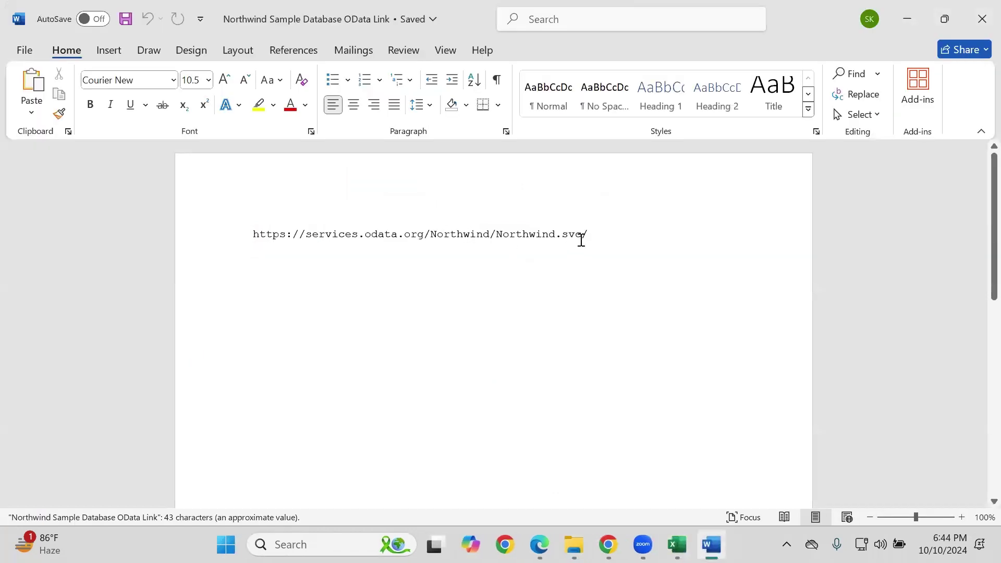
pyautogui.moveTo(599, 237); pyautogui.dragTo(196, 226)
pyautogui.hotkey('ctrl', 'c')
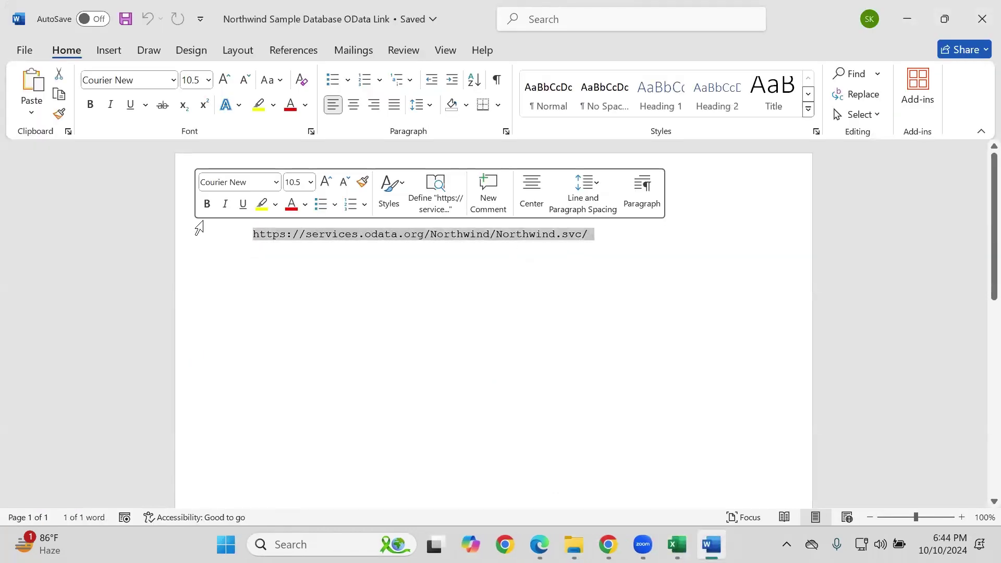
# Load the copied Northwind OData URL in Chrome and examine the collections listed by the service
pyautogui.click(607, 544)
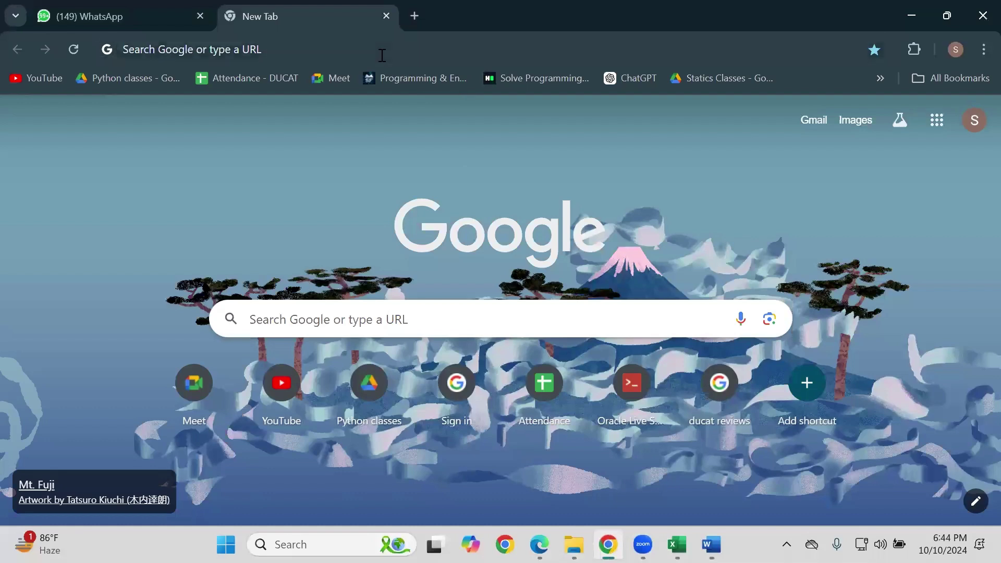
pyautogui.click(380, 52)
pyautogui.hotkey('ctrl', 'v')
pyautogui.press('Return')
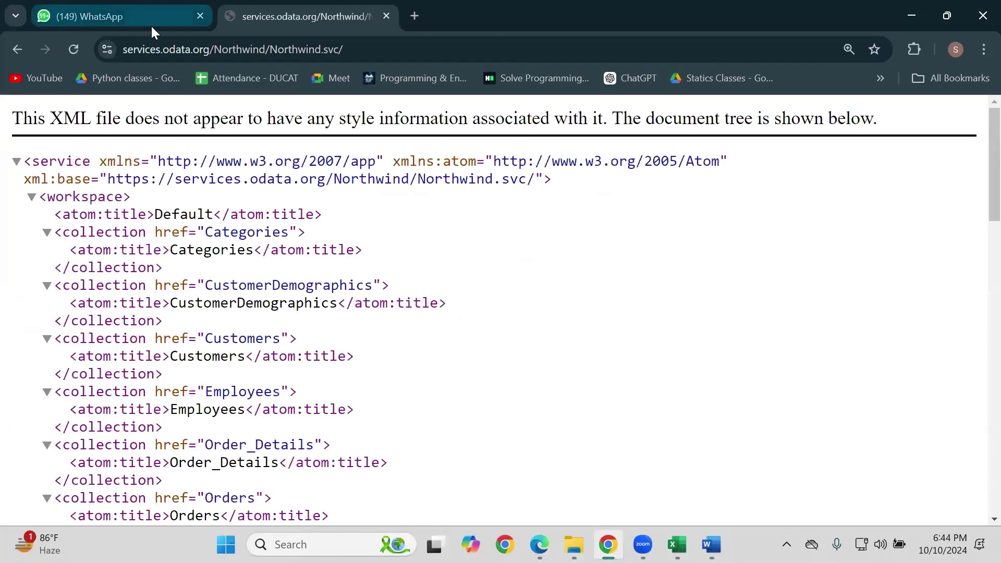
pyautogui.scroll(-4, 240, 292)
pyautogui.scroll(-15, 239, 297)
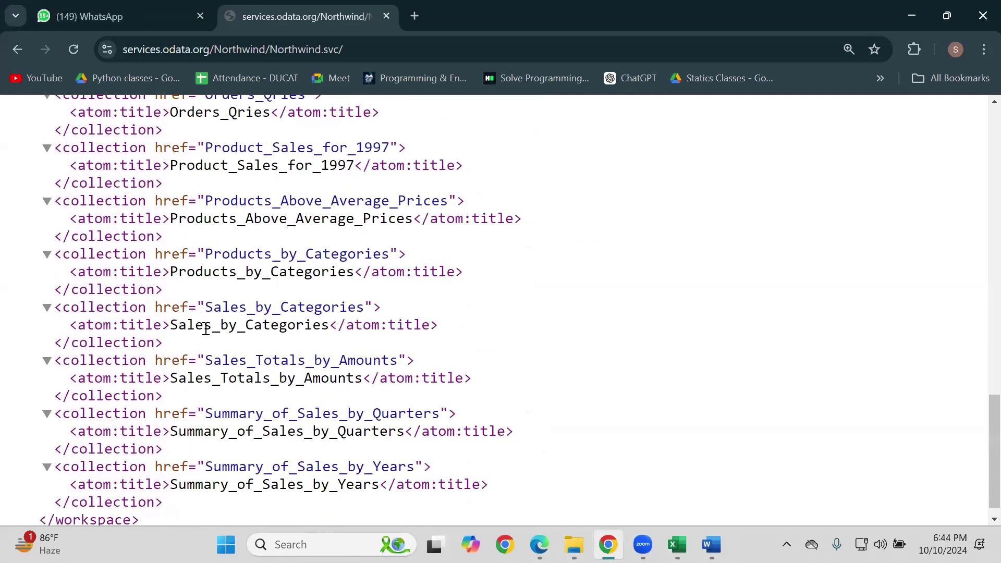
pyautogui.scroll(1, 204, 325)
pyautogui.scroll(18, 204, 326)
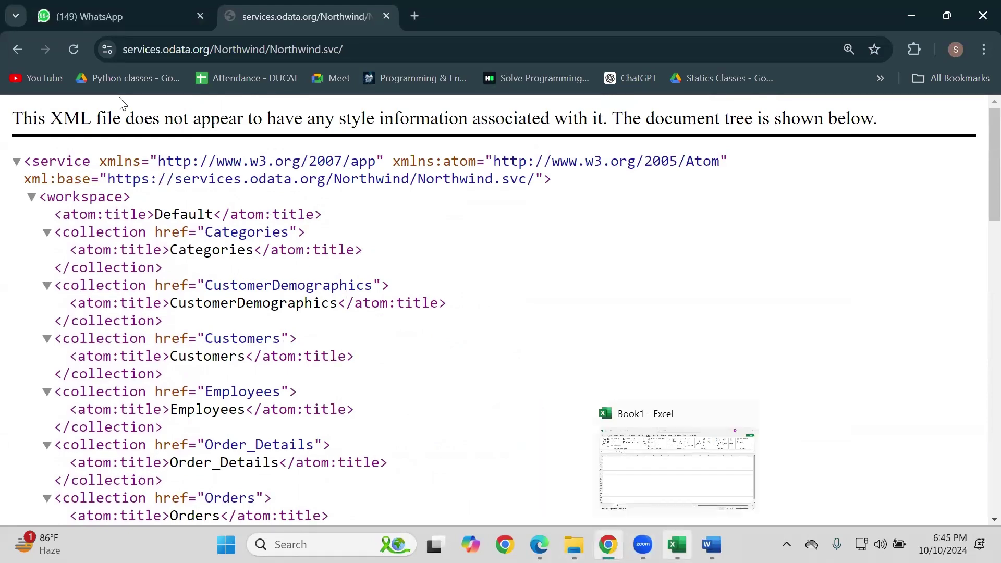
pyautogui.hotkey('alt', 'Tab')
pyautogui.click(31, 102)
pyautogui.moveTo(106, 267)
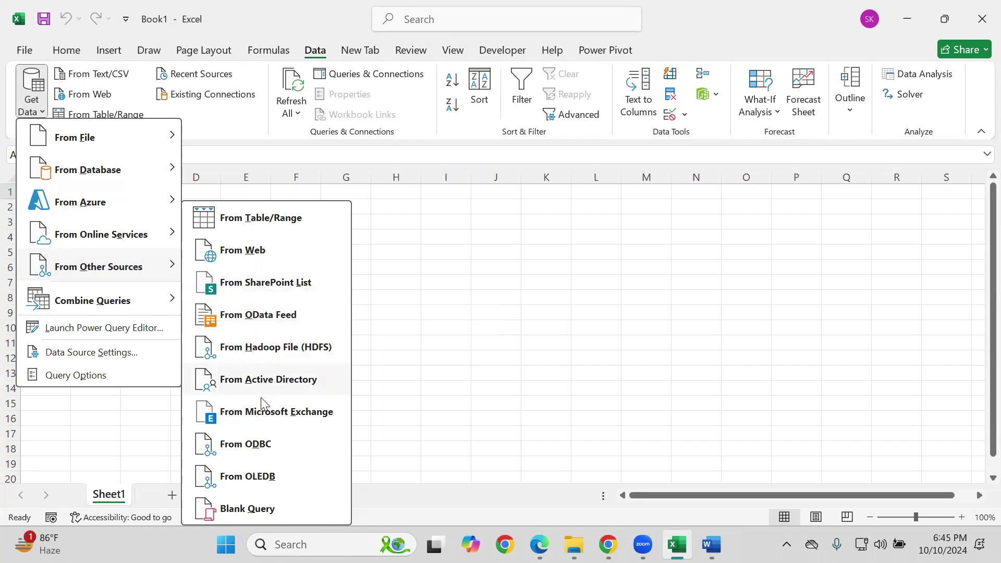
pyautogui.click(262, 313)
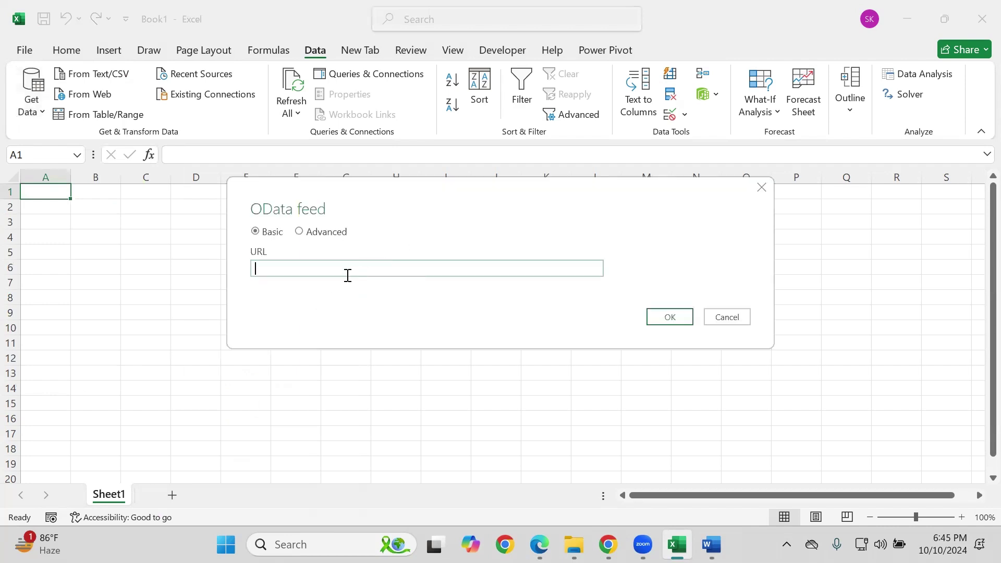
pyautogui.hotkey('ctrl', 'v')
pyautogui.click(320, 230)
pyautogui.click(266, 233)
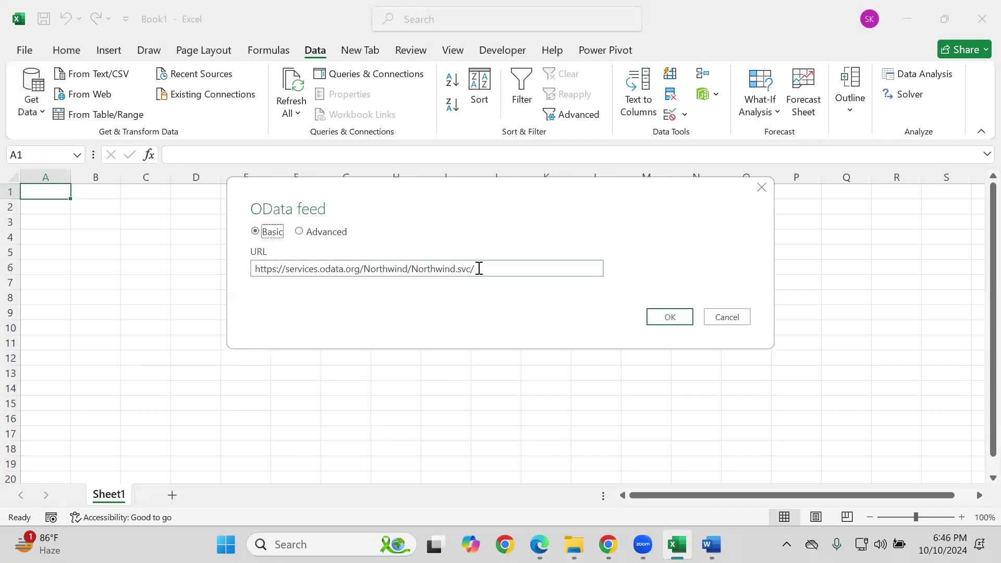
pyautogui.moveTo(478, 268); pyautogui.dragTo(211, 263)
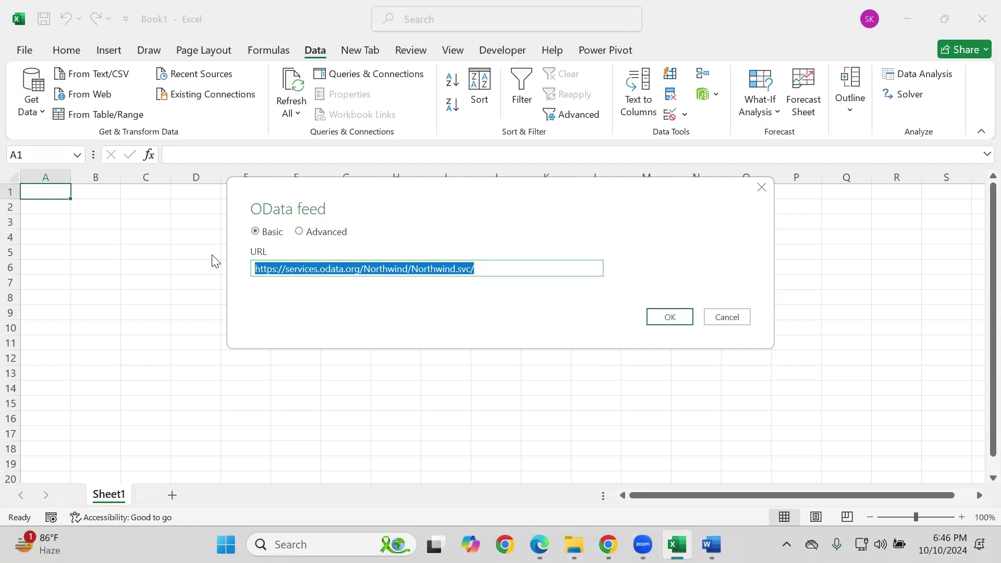
pyautogui.click(661, 319)
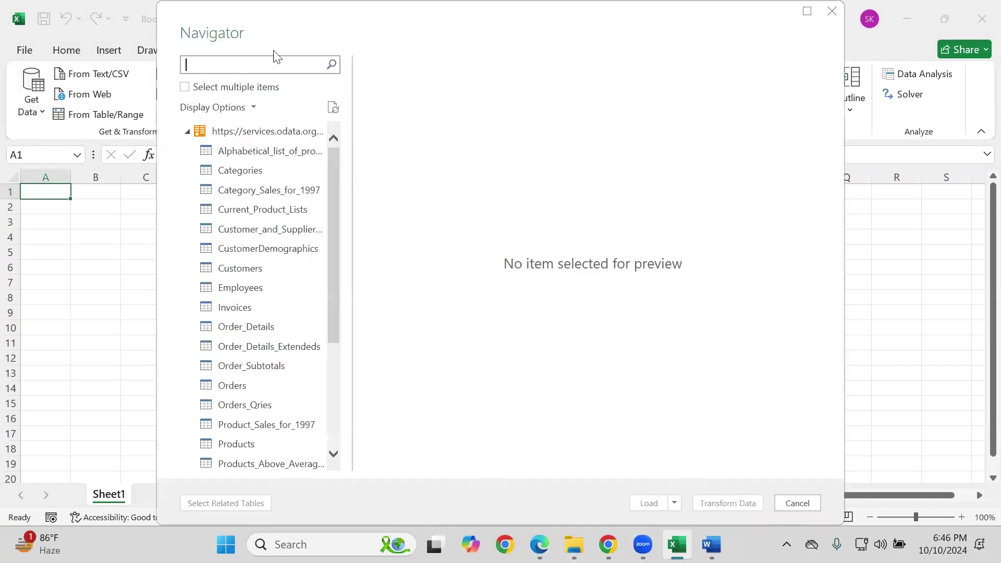
# Enable multiple selection and choose the Categories, Customers, Employees, Invoices, Order_Details and Orders tables
pyautogui.click(185, 86)
pyautogui.click(203, 170)
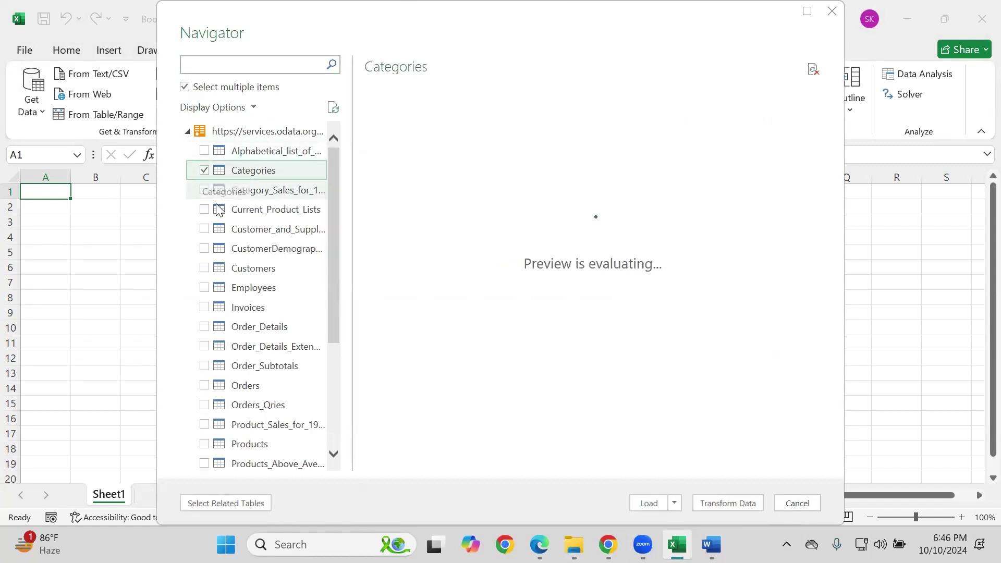
pyautogui.click(203, 268)
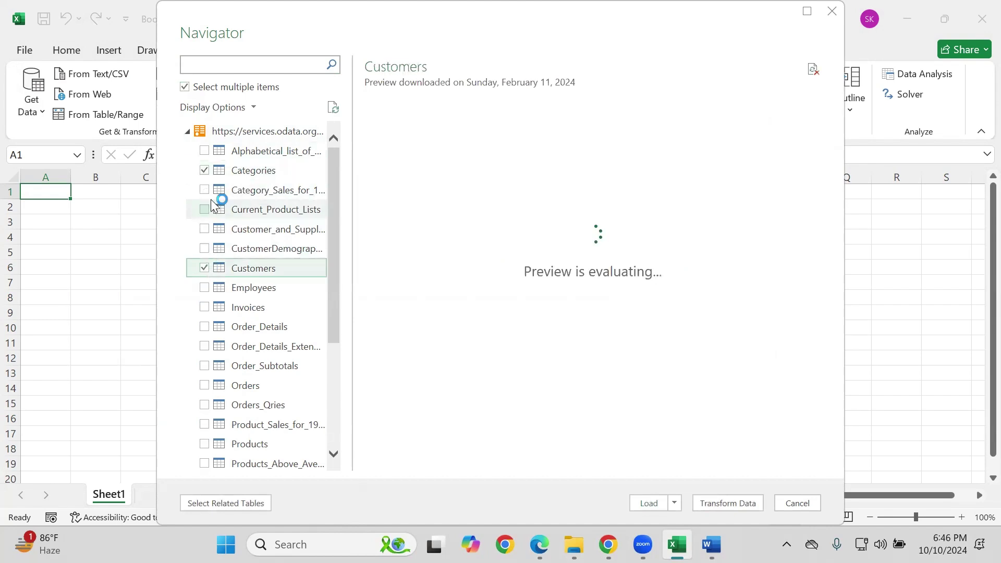
pyautogui.click(203, 288)
pyautogui.click(204, 307)
pyautogui.click(204, 327)
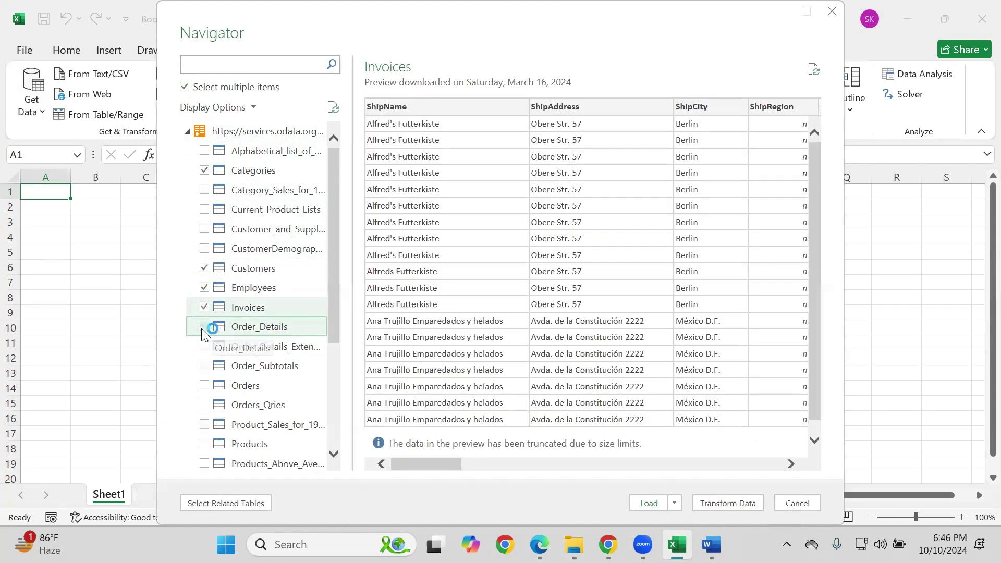
pyautogui.scroll(-1, 194, 392)
pyautogui.click(204, 333)
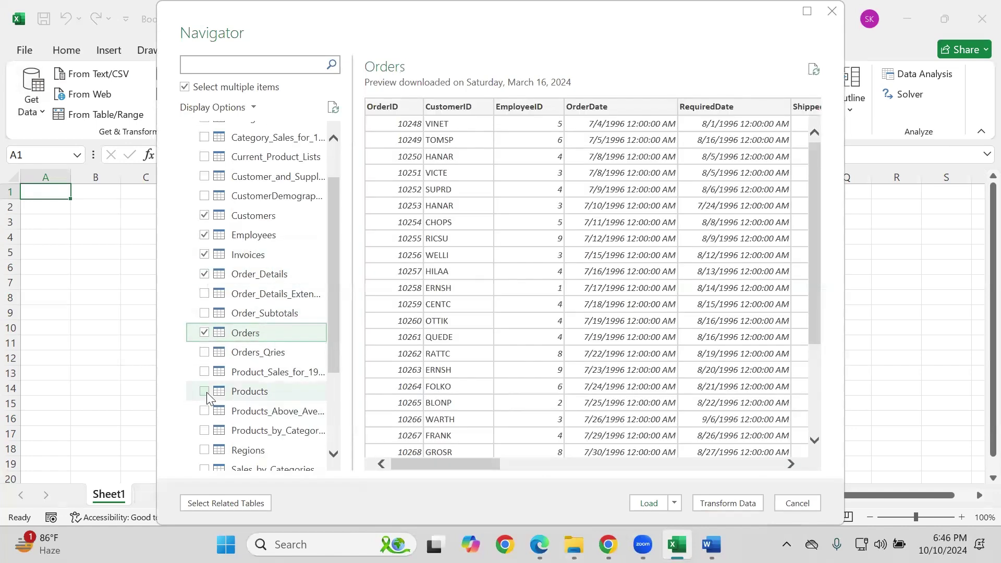
# Add Products, Shippers, Territories and Suppliers to the selected tables and open them all for transformation
pyautogui.click(204, 391)
pyautogui.scroll(-2, 204, 406)
pyautogui.click(207, 350)
pyautogui.click(204, 404)
pyautogui.scroll(-1, 202, 412)
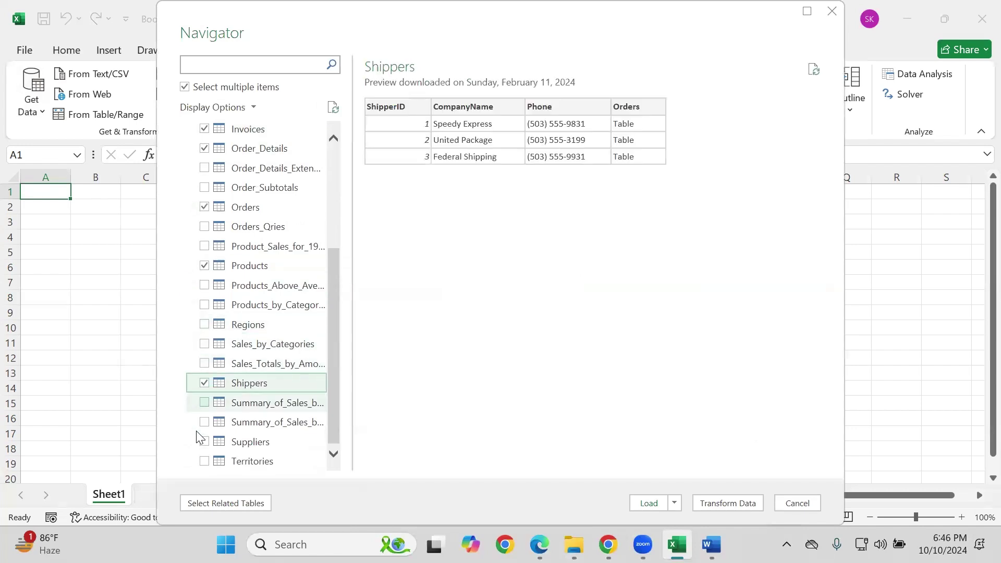
pyautogui.click(202, 439)
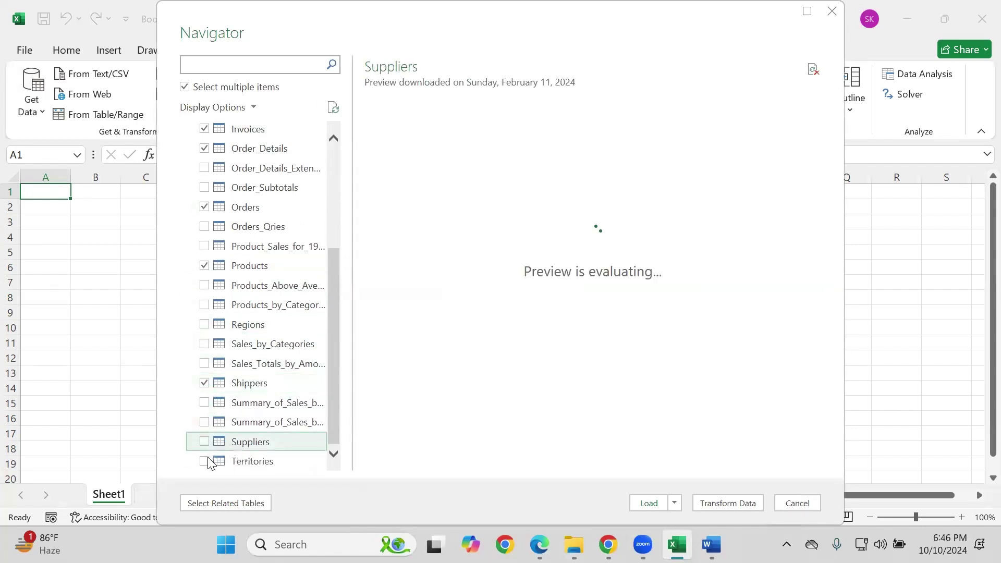
pyautogui.click(206, 456)
pyautogui.click(206, 443)
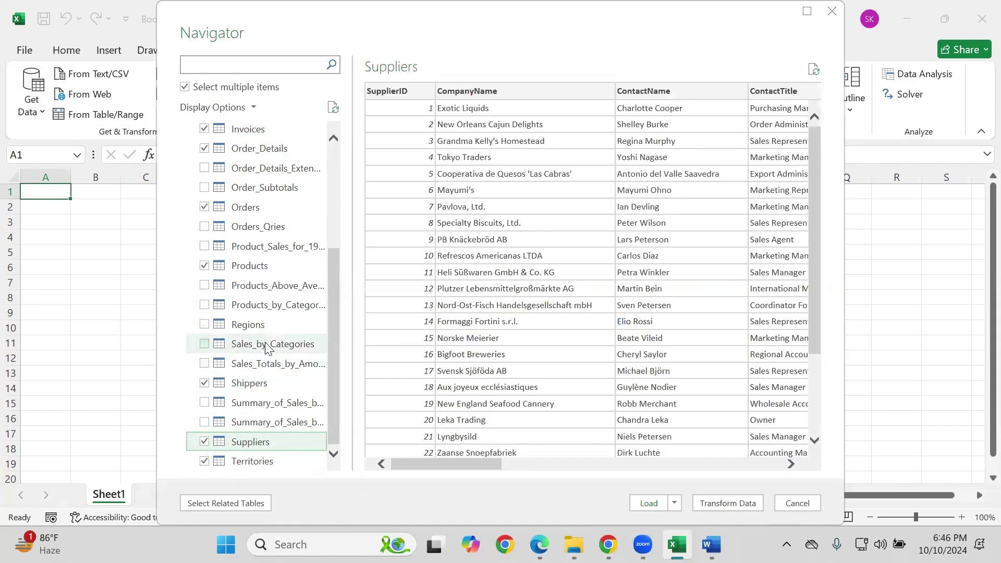
pyautogui.scroll(3, 205, 413)
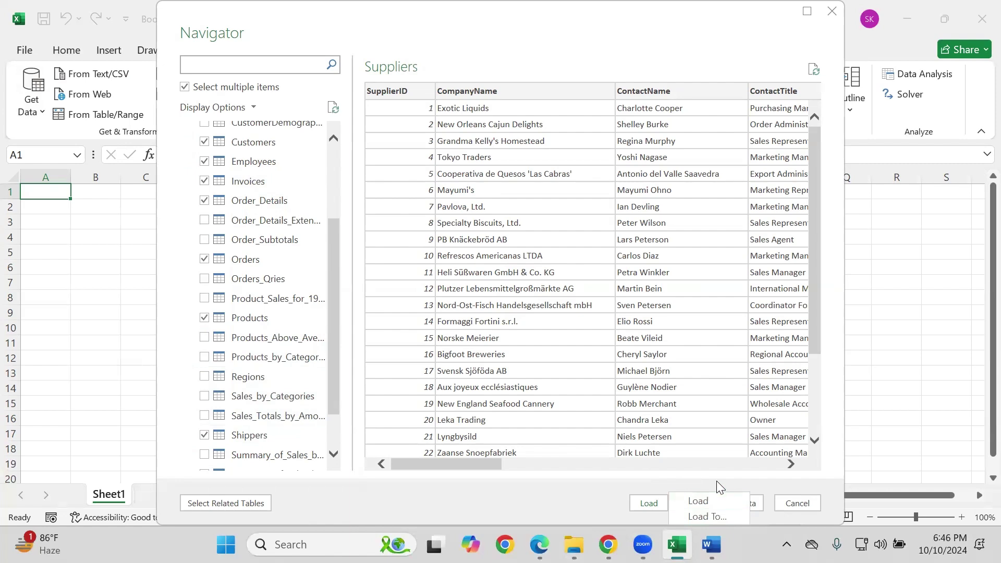
pyautogui.click(716, 501)
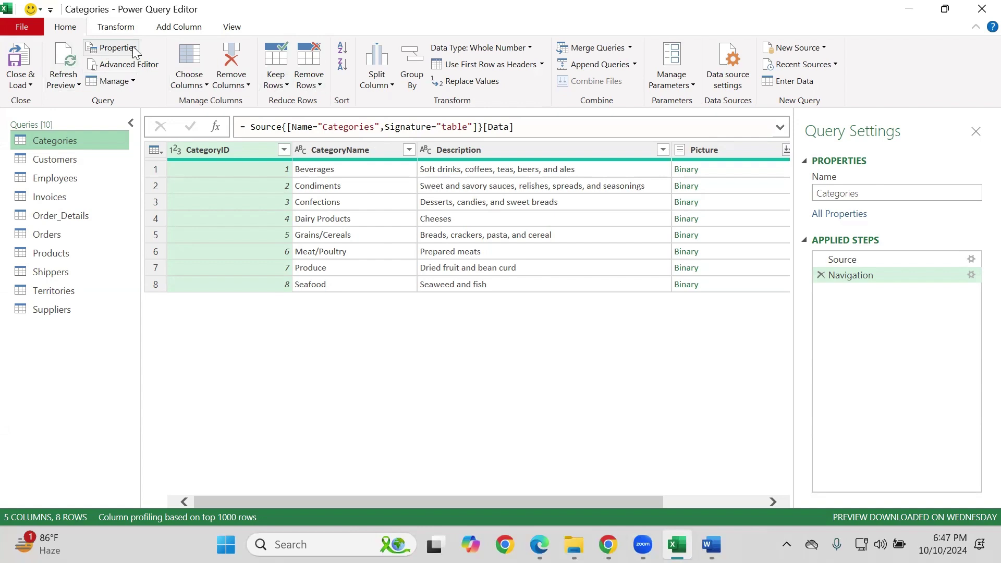
# Add the Regions table to the queries from the recently used Northwind OData source
pyautogui.click(106, 30)
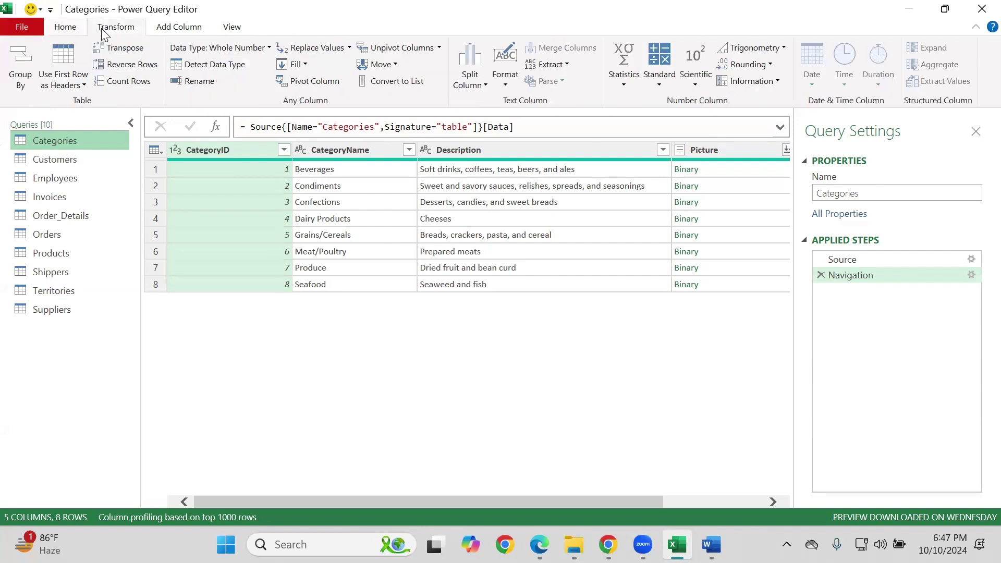
pyautogui.click(63, 30)
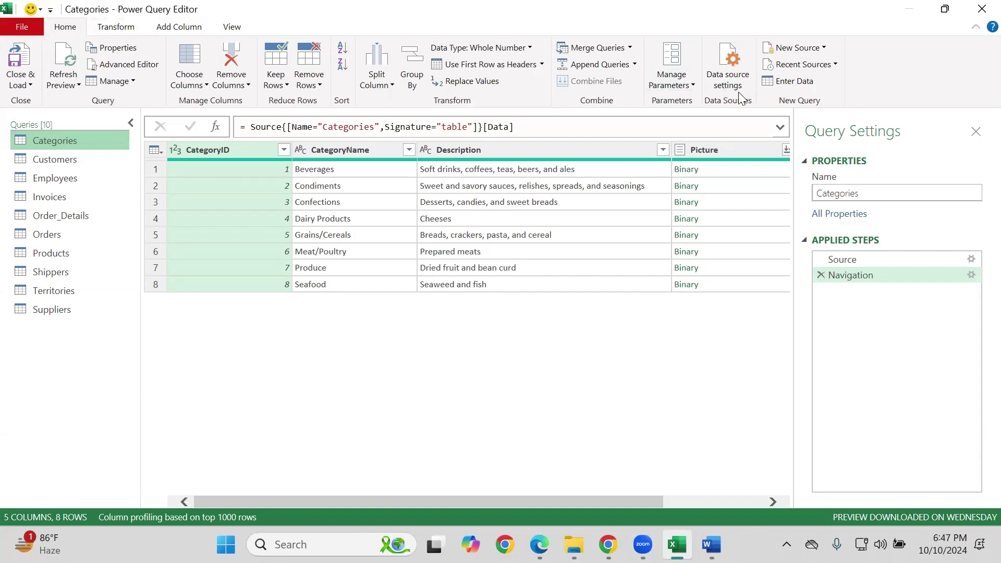
pyautogui.click(833, 64)
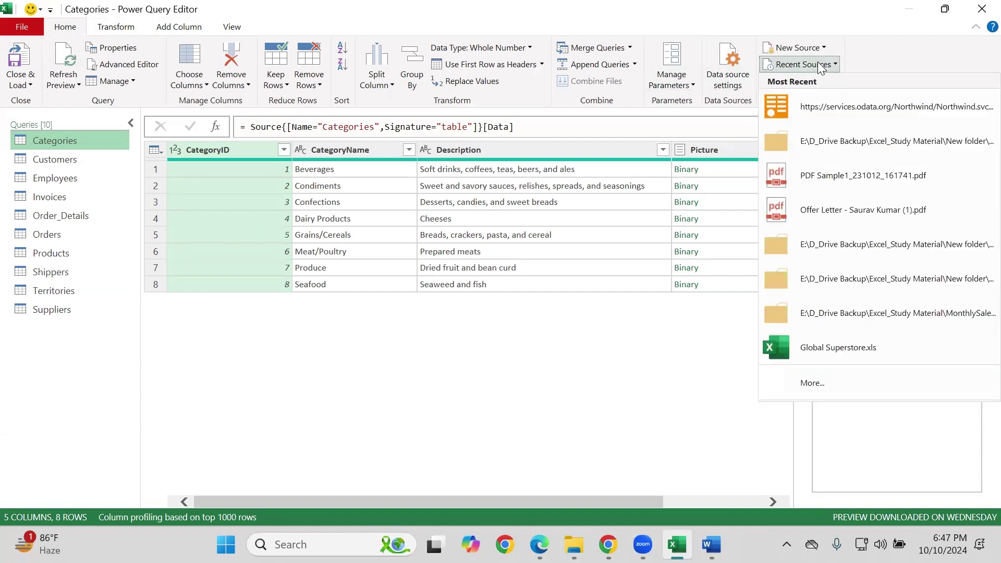
pyautogui.click(814, 112)
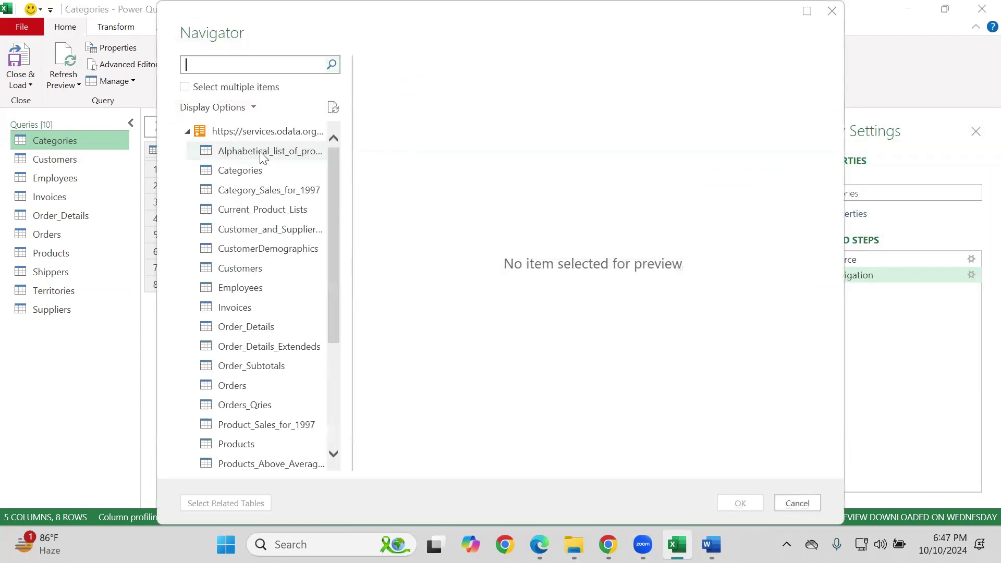
pyautogui.scroll(-3, 281, 318)
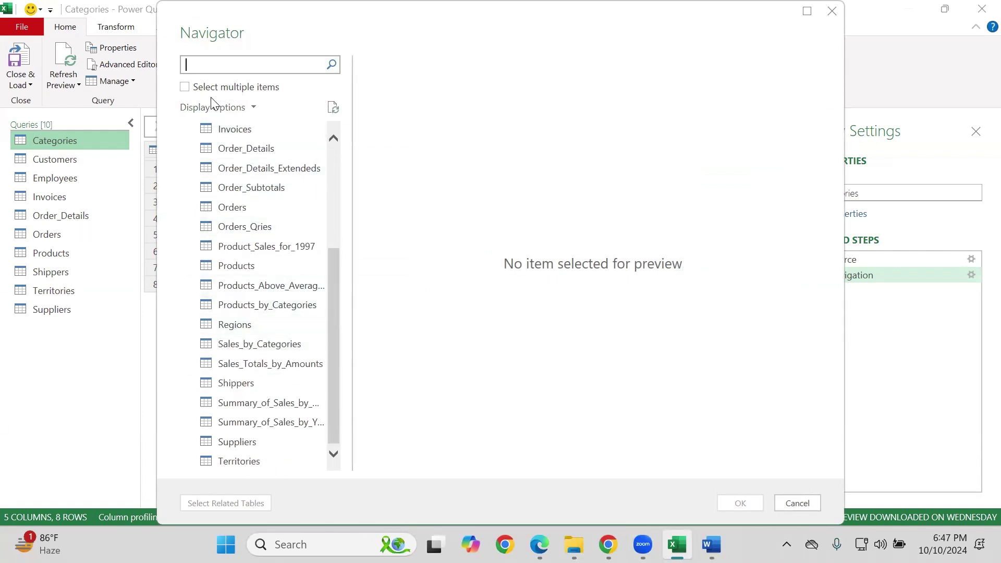
pyautogui.click(184, 86)
pyautogui.click(211, 322)
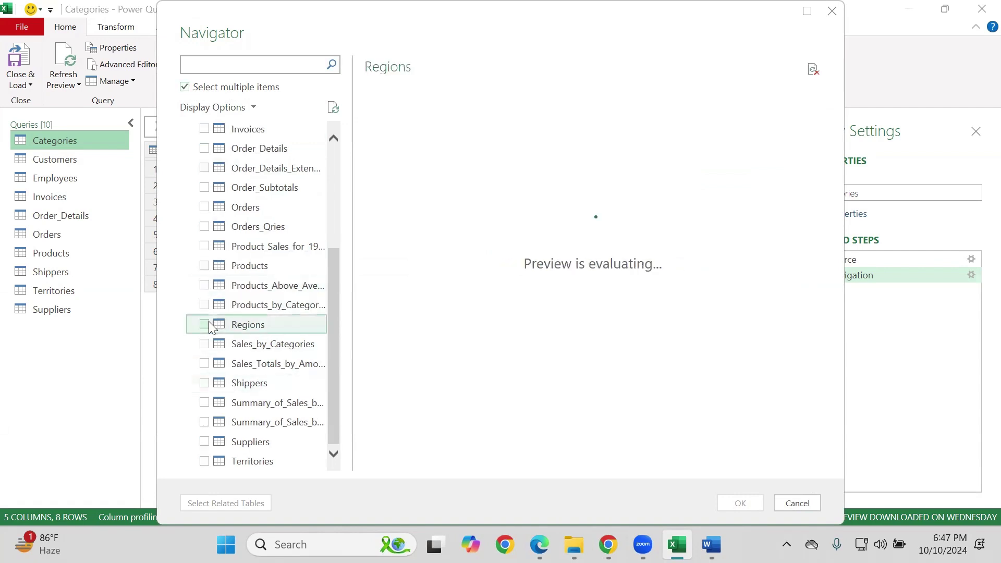
pyautogui.press('Return')
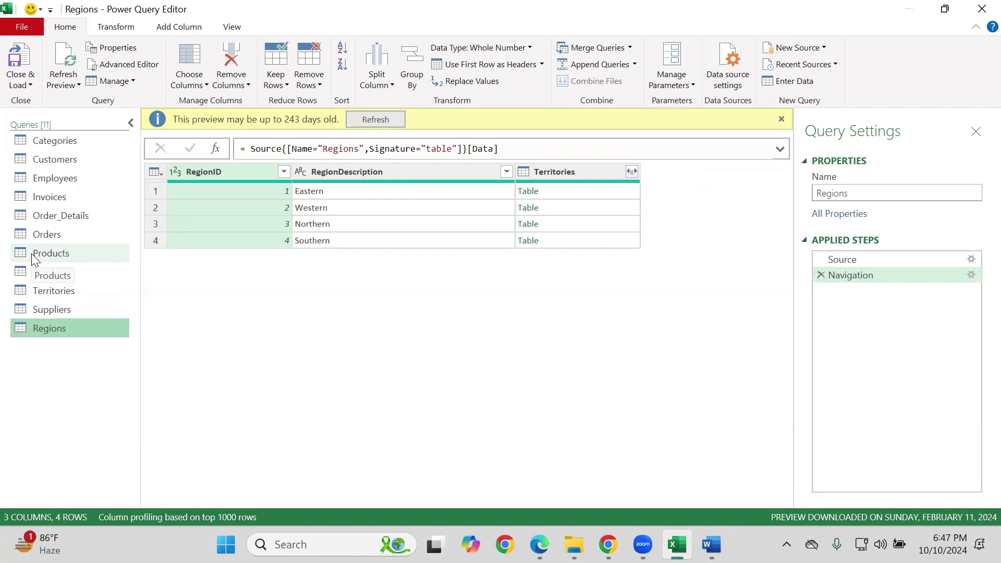
# View the Customers and Order_Details queries, turning Column quality on and off again for Order_Details
pyautogui.click(57, 159)
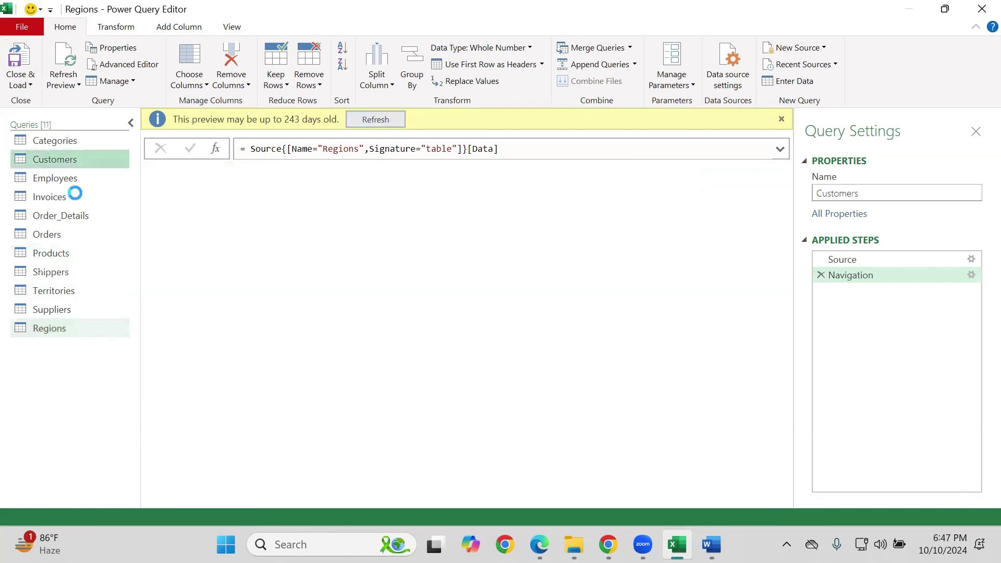
pyautogui.click(60, 215)
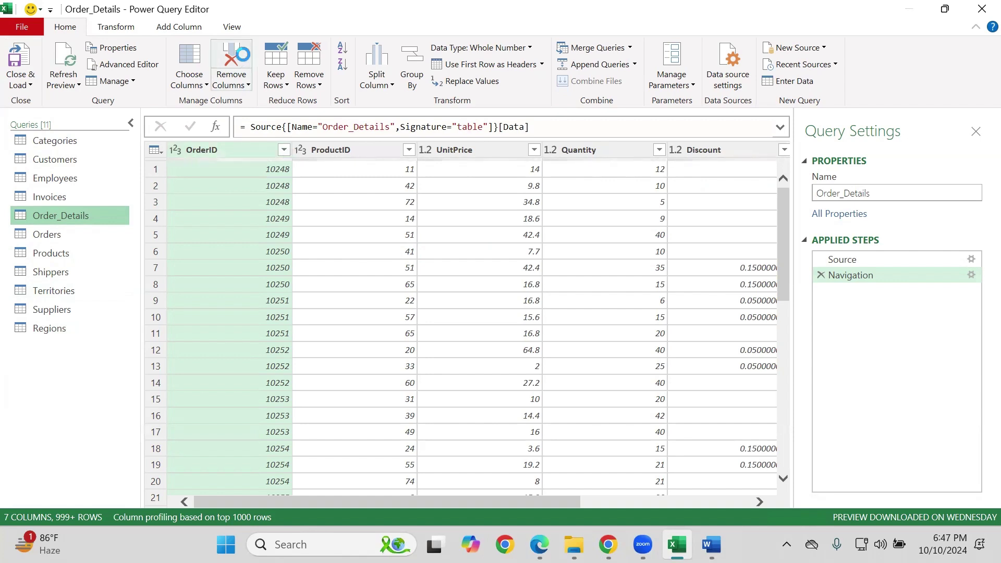
pyautogui.click(236, 25)
pyautogui.click(168, 84)
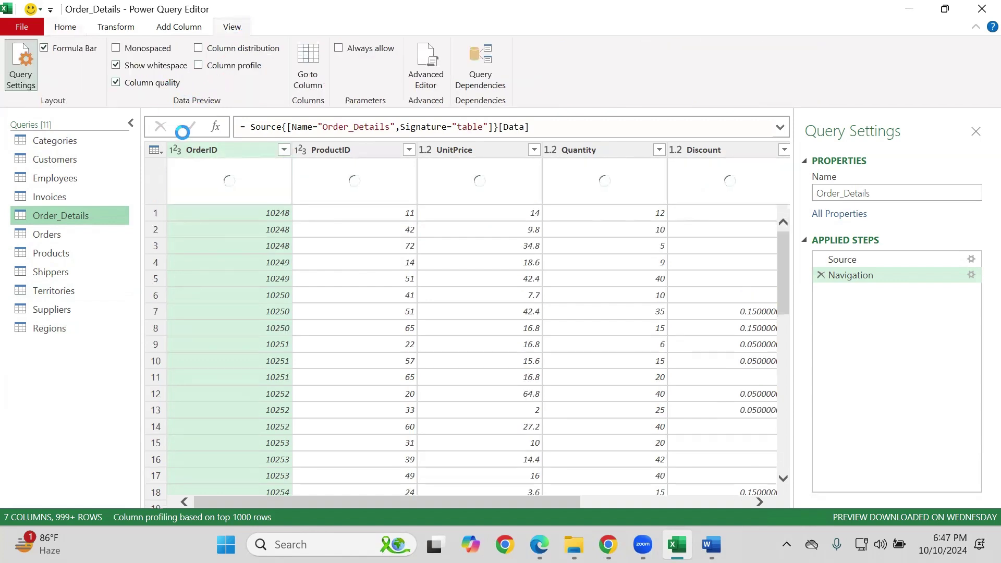
pyautogui.click(167, 86)
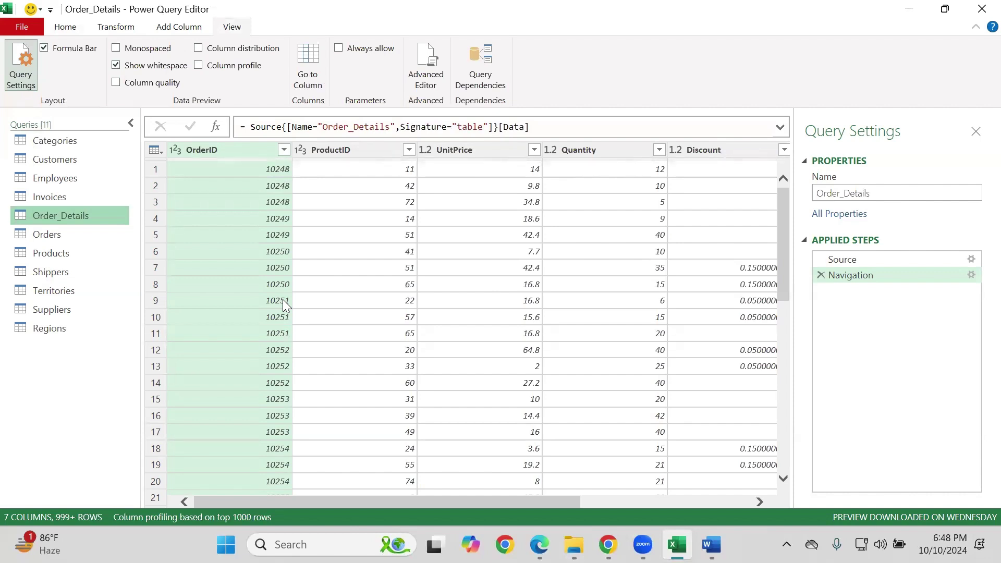
# Look through the Customers query and highlight its CompanyName column
pyautogui.moveTo(711, 544)
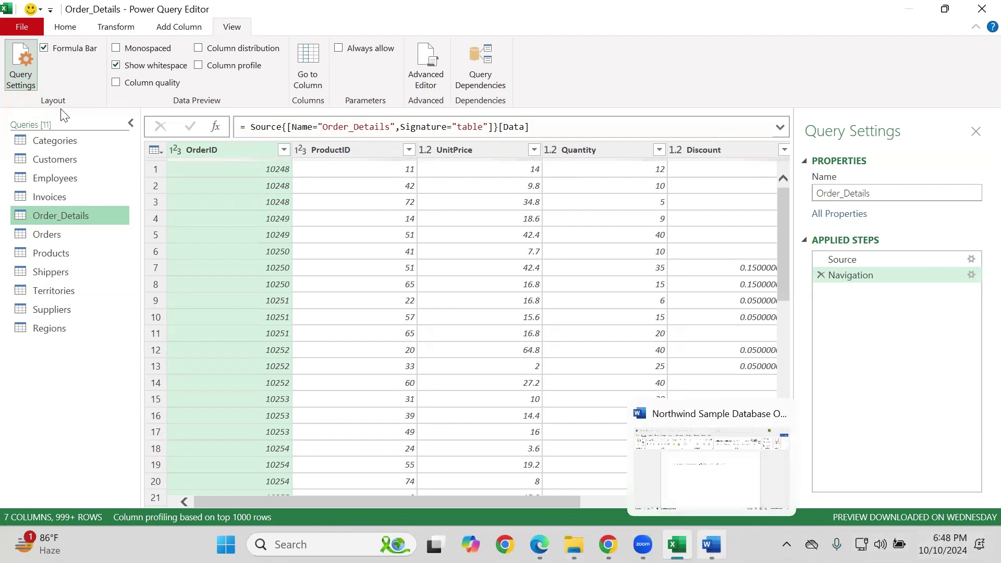
pyautogui.click(57, 177)
pyautogui.click(64, 161)
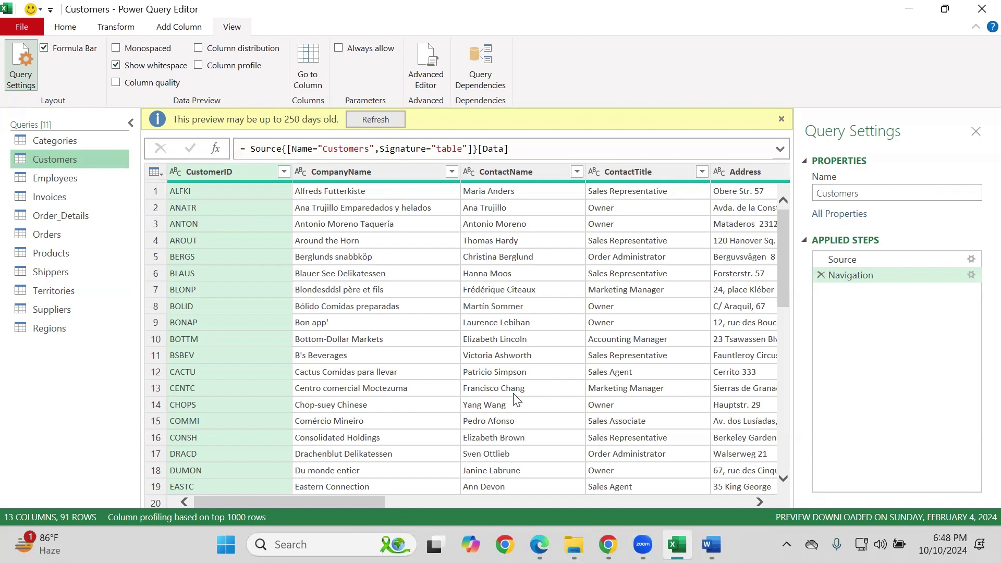
pyautogui.click(409, 241)
pyautogui.click(386, 191)
pyautogui.click(387, 173)
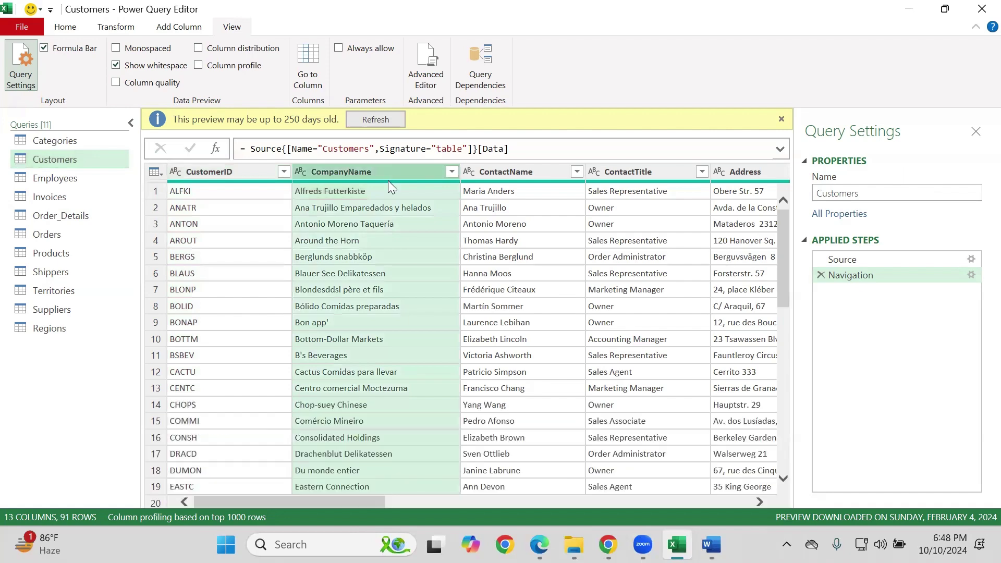
# Change the data type of the OrderDate, RequiredDate and ShippedDate columns in the Orders query to Date
pyautogui.click(42, 215)
pyautogui.click(45, 234)
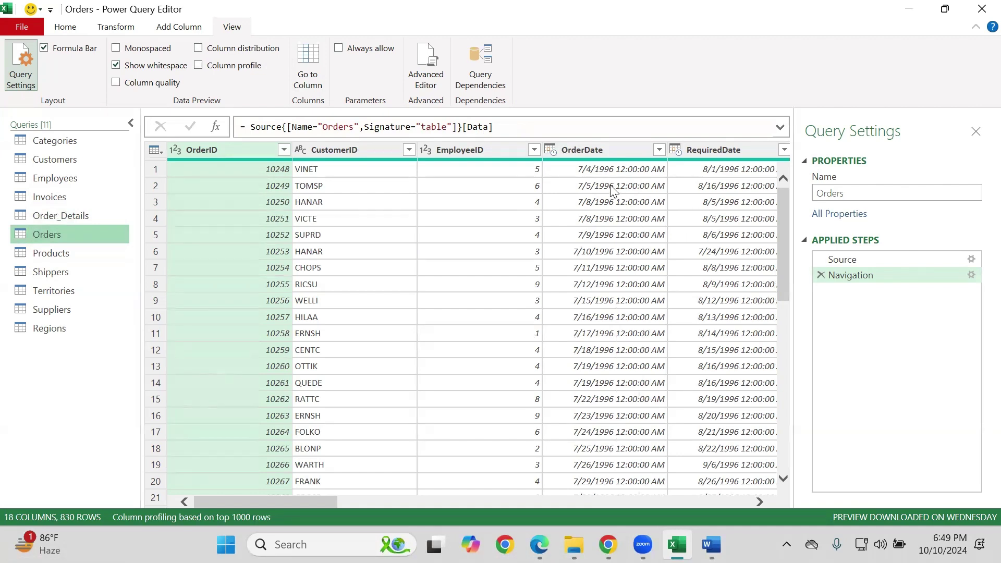
pyautogui.click(551, 150)
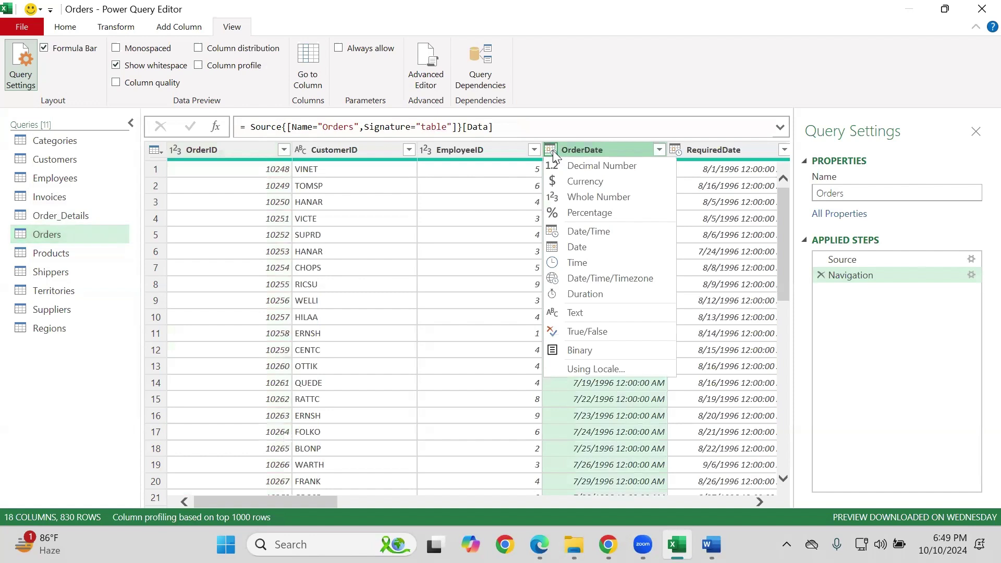
pyautogui.click(557, 252)
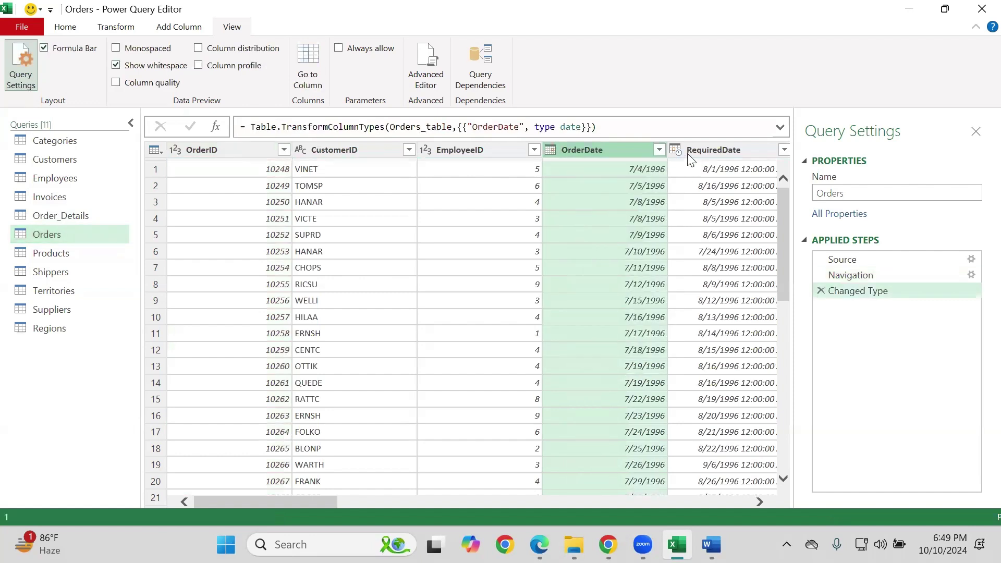
pyautogui.click(673, 151)
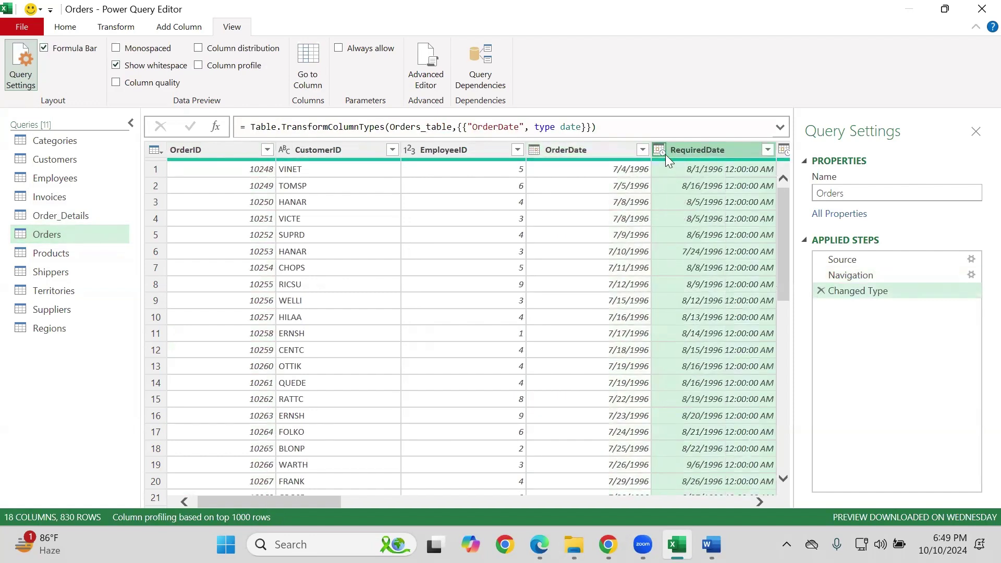
pyautogui.click(660, 151)
pyautogui.click(682, 247)
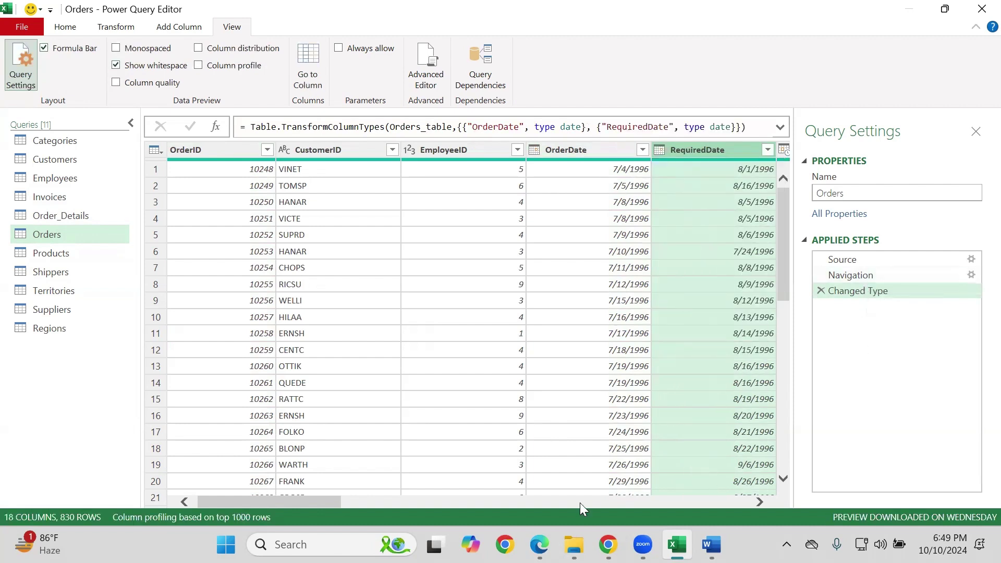
pyautogui.click(543, 503)
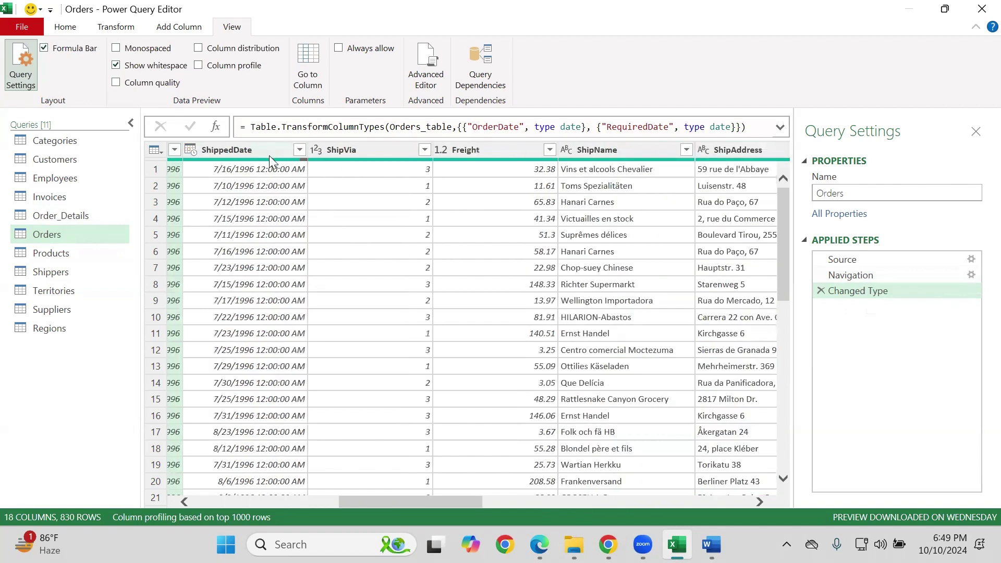
pyautogui.click(190, 151)
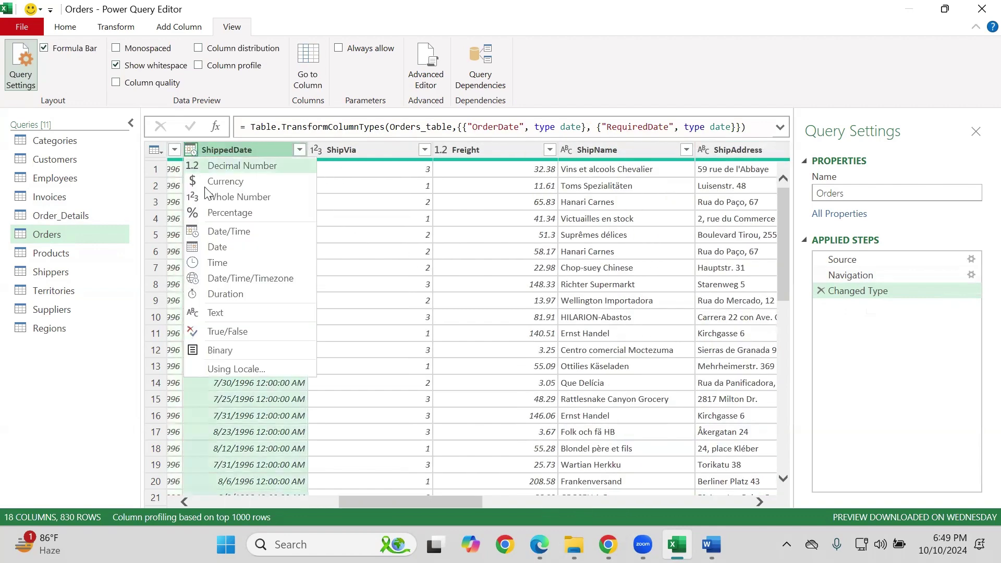
pyautogui.click(222, 242)
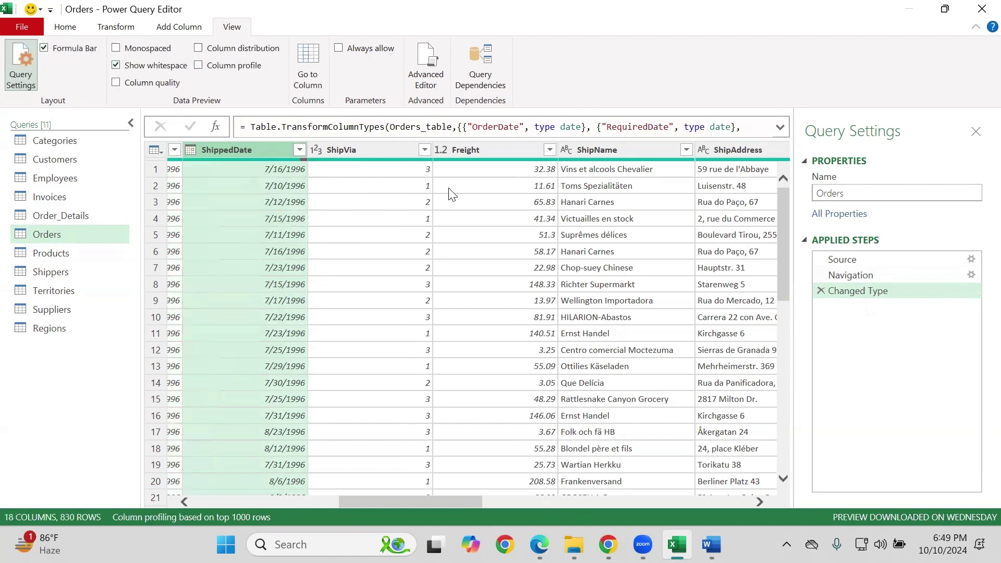
# Replace the null values in the ShipRegion column of the Orders query with NA
pyautogui.click(604, 499)
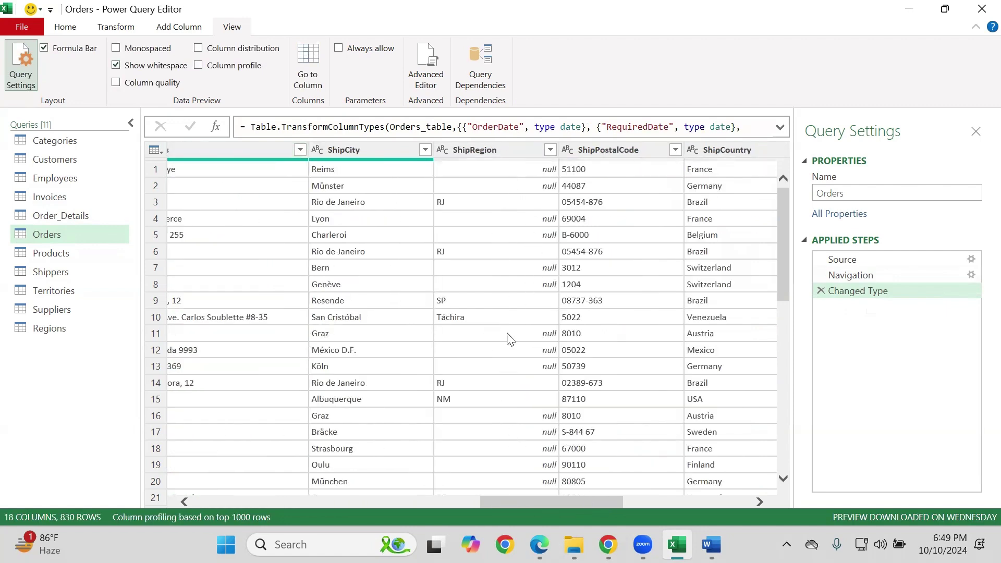
pyautogui.rightClick(452, 152)
pyautogui.click(485, 311)
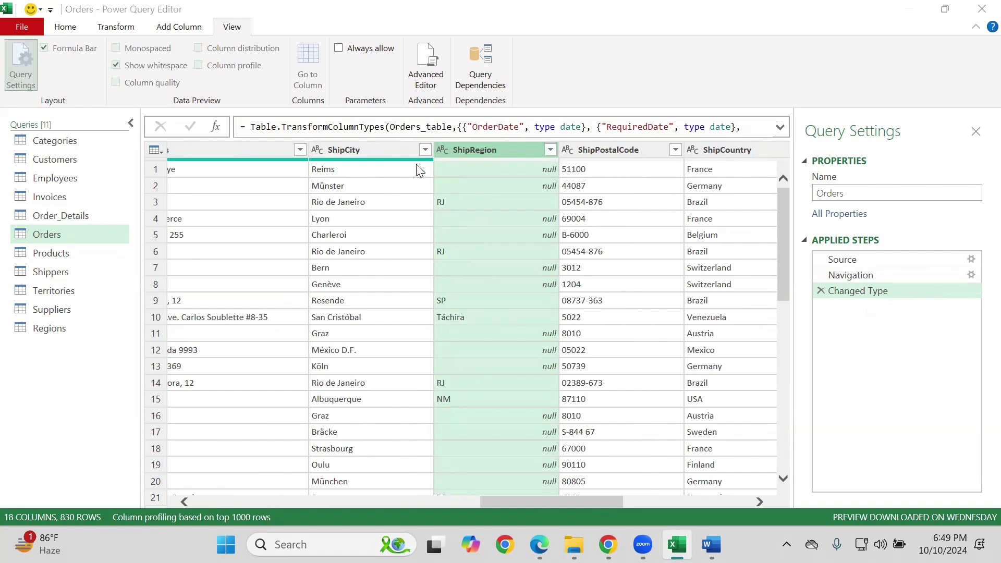
pyautogui.write('null')
pyautogui.press('Tab')
pyautogui.write('NA')
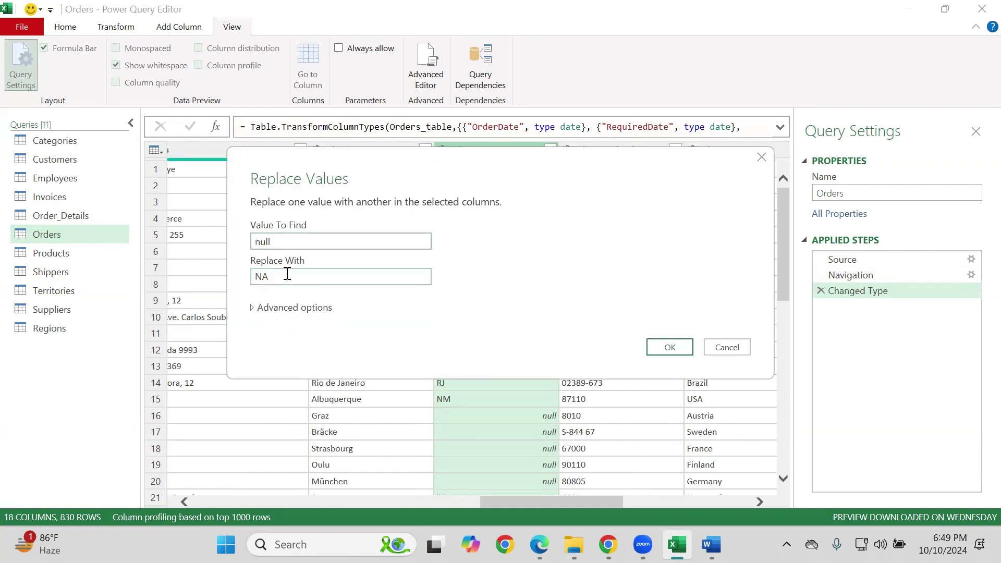
pyautogui.click(279, 308)
pyautogui.click(280, 308)
pyautogui.click(656, 342)
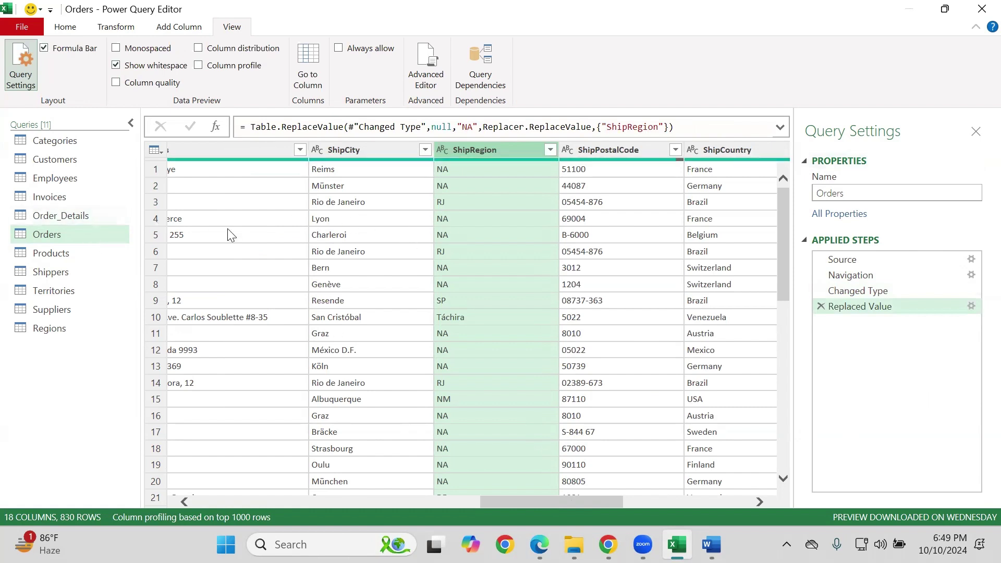
# Check the Orders query for repeated OrderID values by keeping only duplicates, and delete that applied step again
pyautogui.click(55, 231)
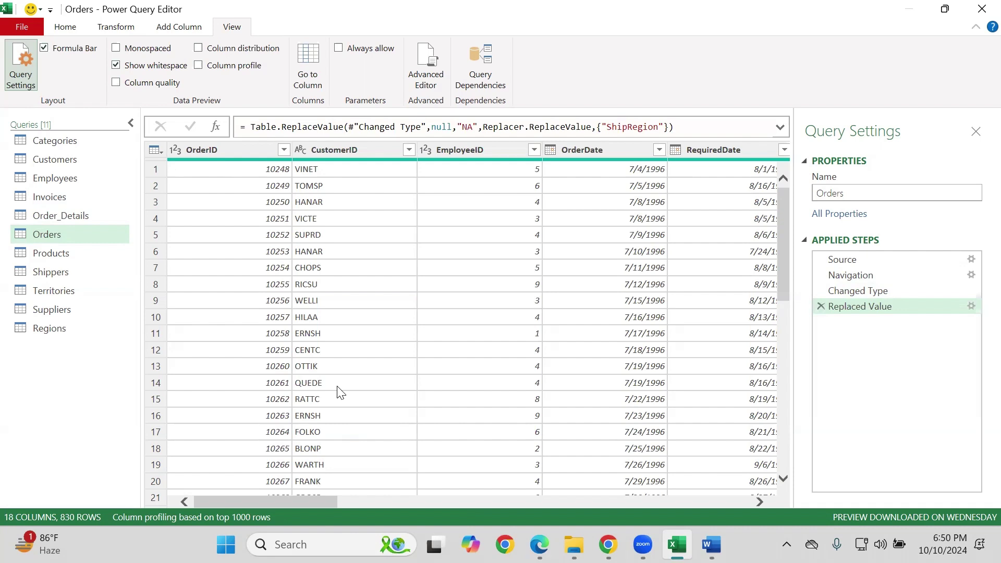
pyautogui.click(248, 148)
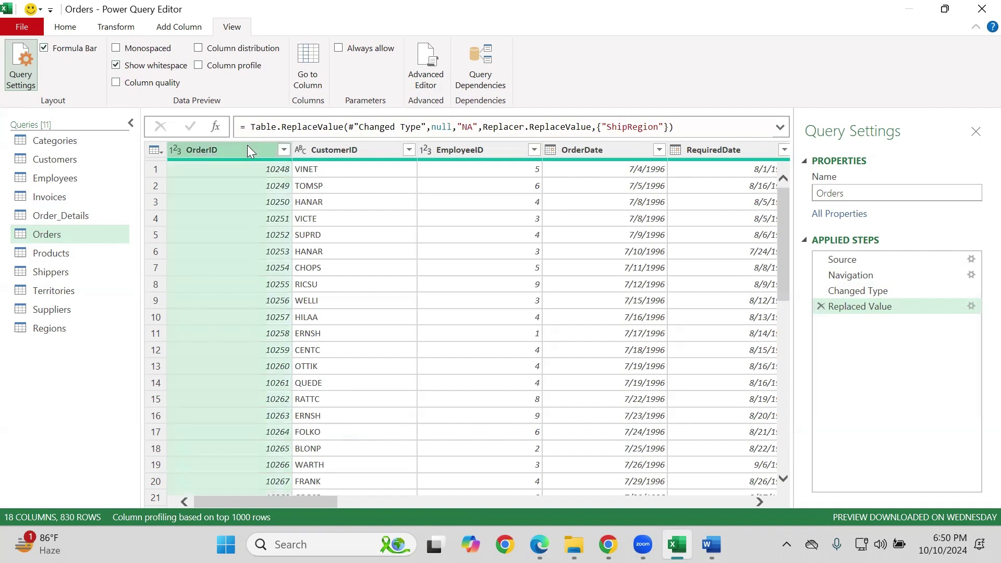
pyautogui.click(65, 26)
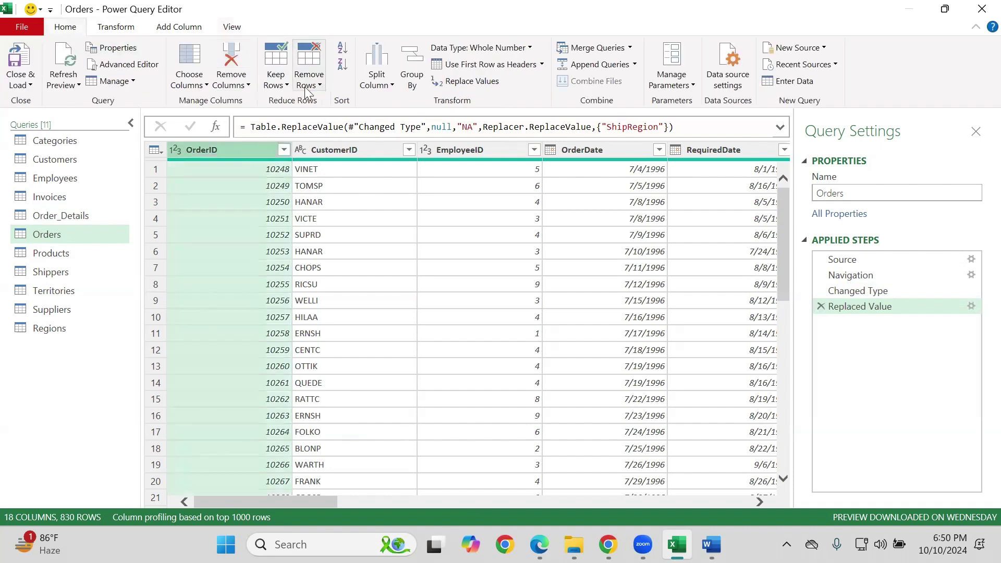
pyautogui.click(275, 79)
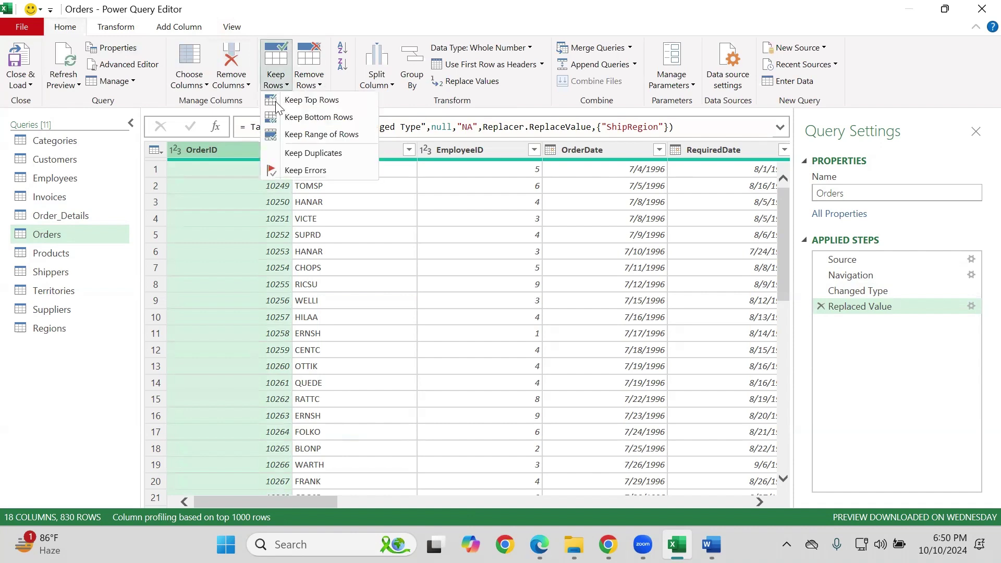
pyautogui.click(279, 153)
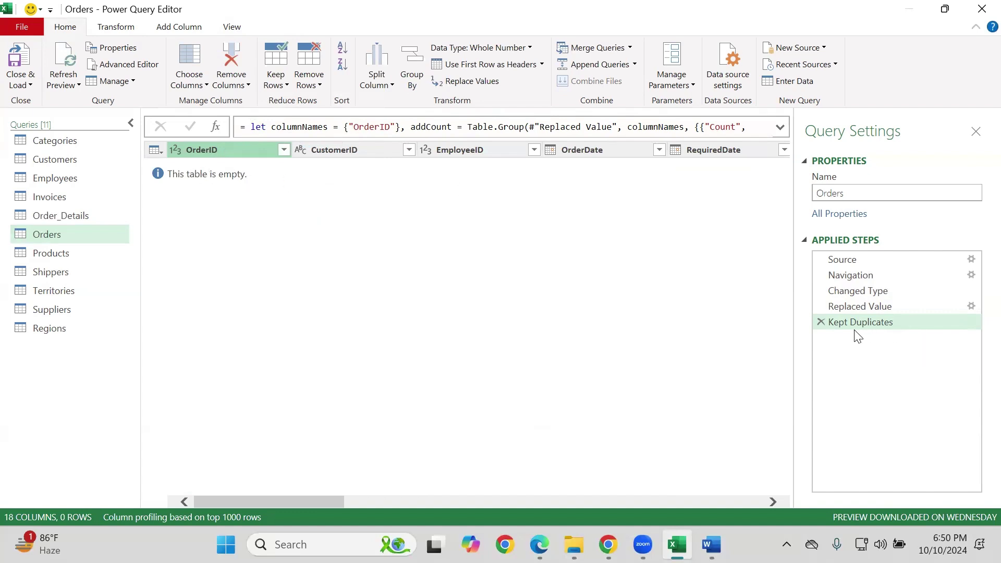
pyautogui.click(821, 322)
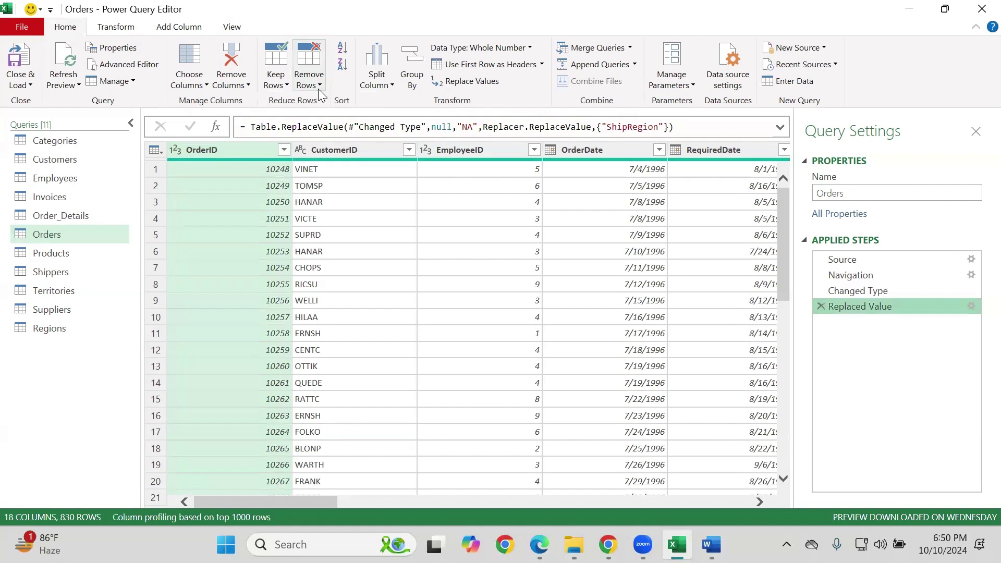
pyautogui.click(318, 85)
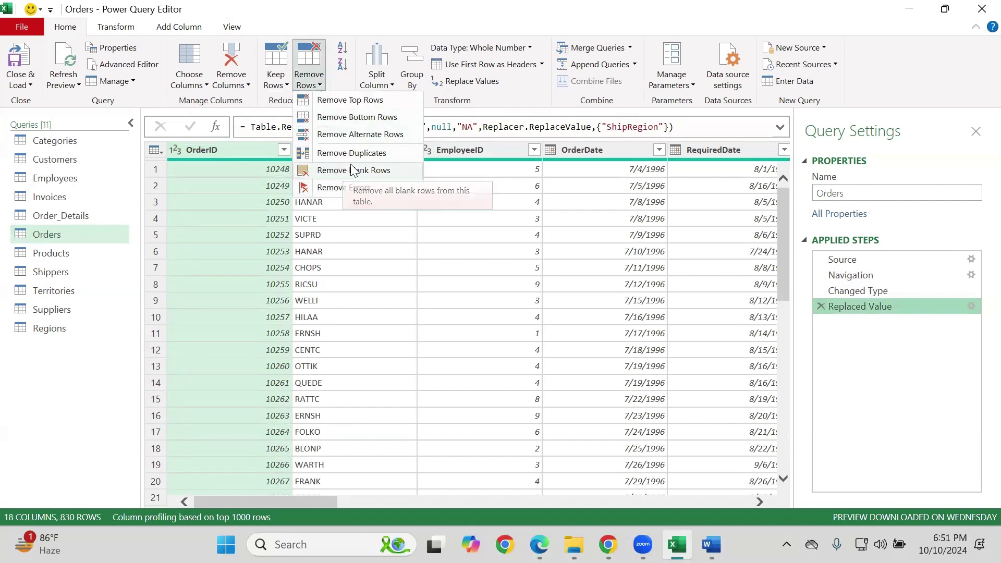
pyautogui.press('Escape')
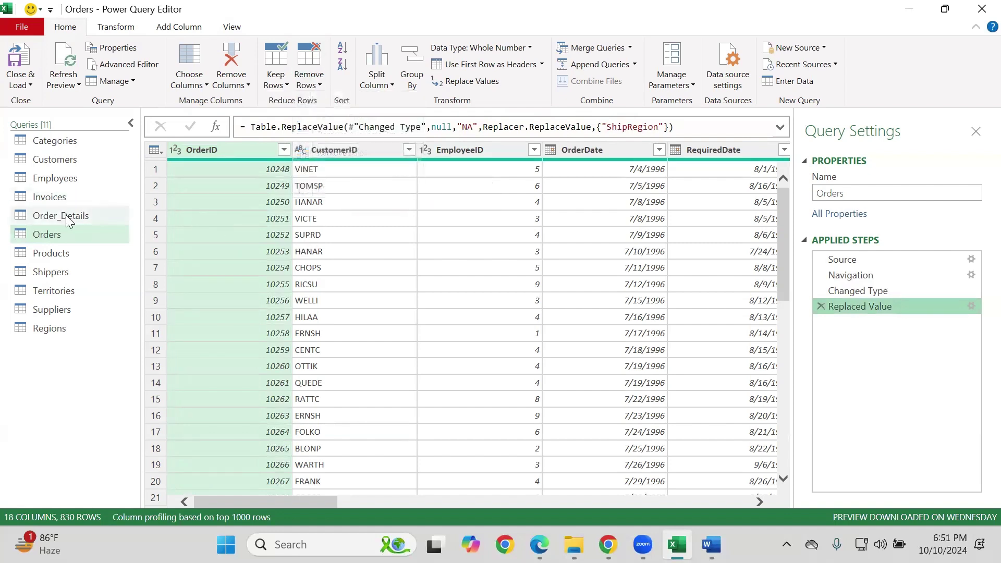
# Duplicate the ContactName column in the Customers query
pyautogui.click(72, 219)
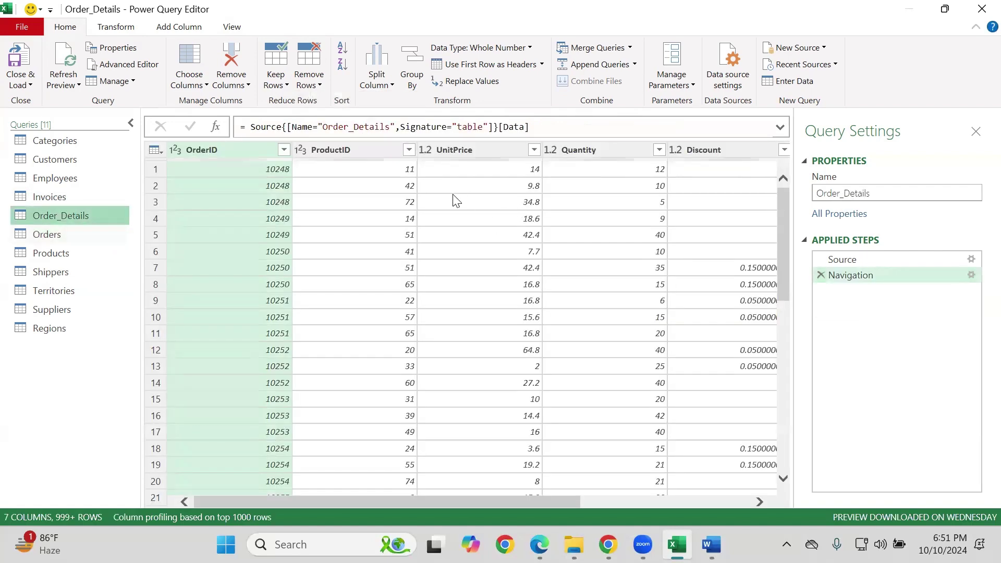
pyautogui.click(82, 159)
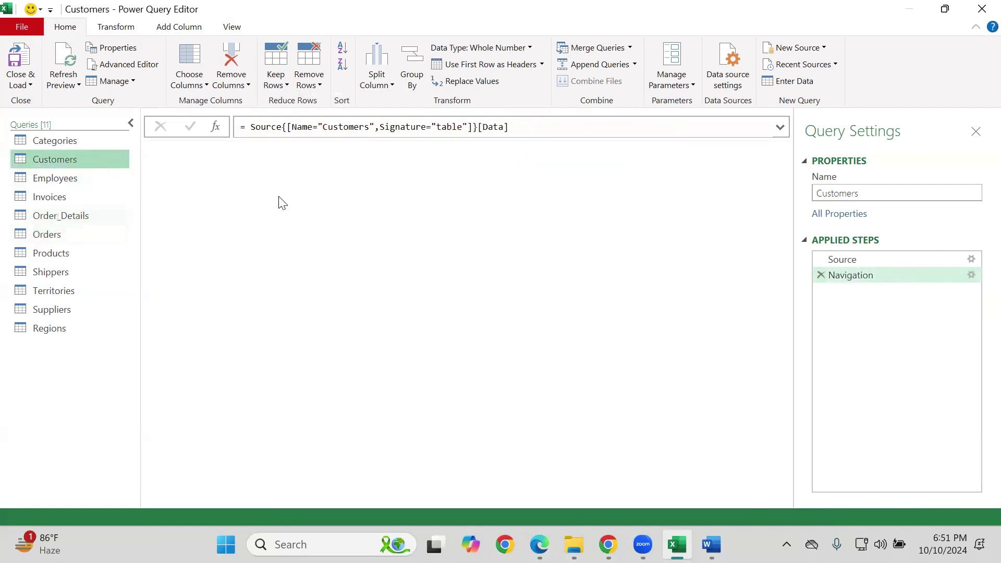
pyautogui.click(319, 173)
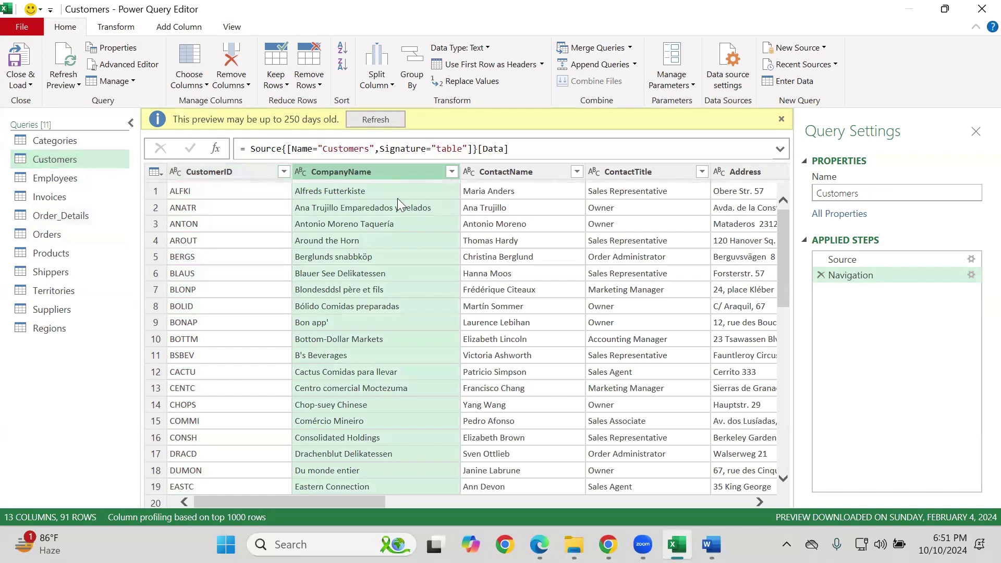
pyautogui.click(503, 177)
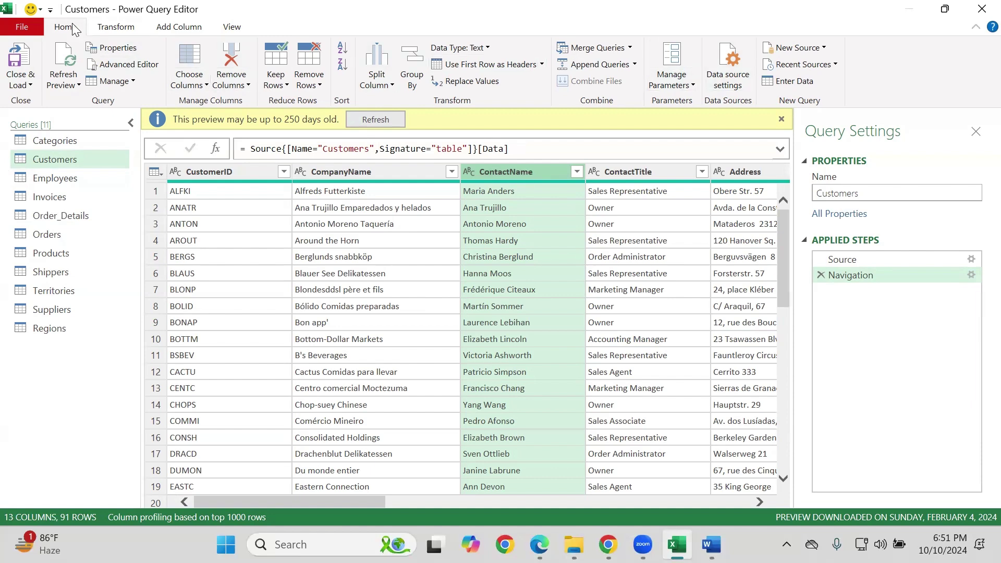
pyautogui.rightClick(513, 165)
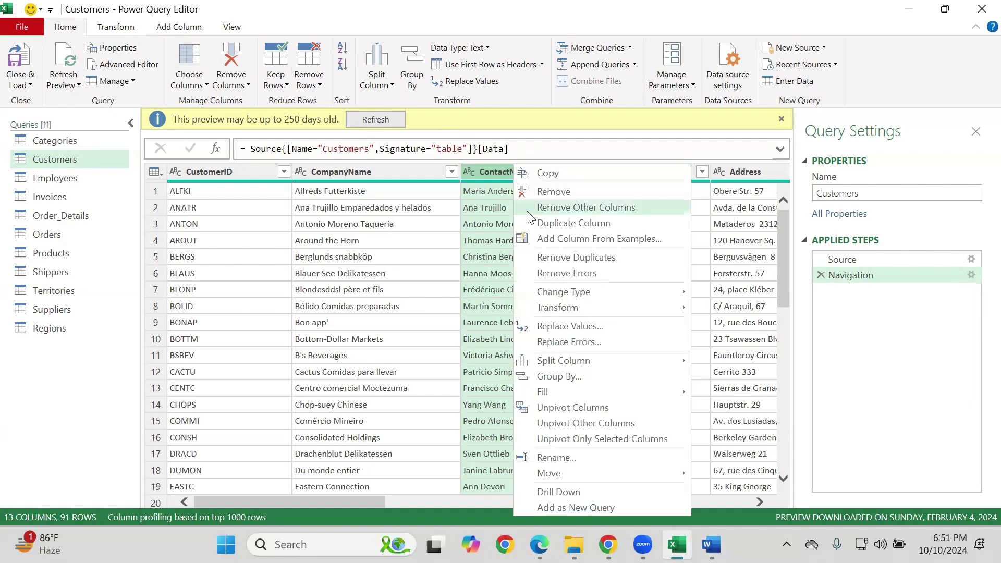
pyautogui.click(552, 223)
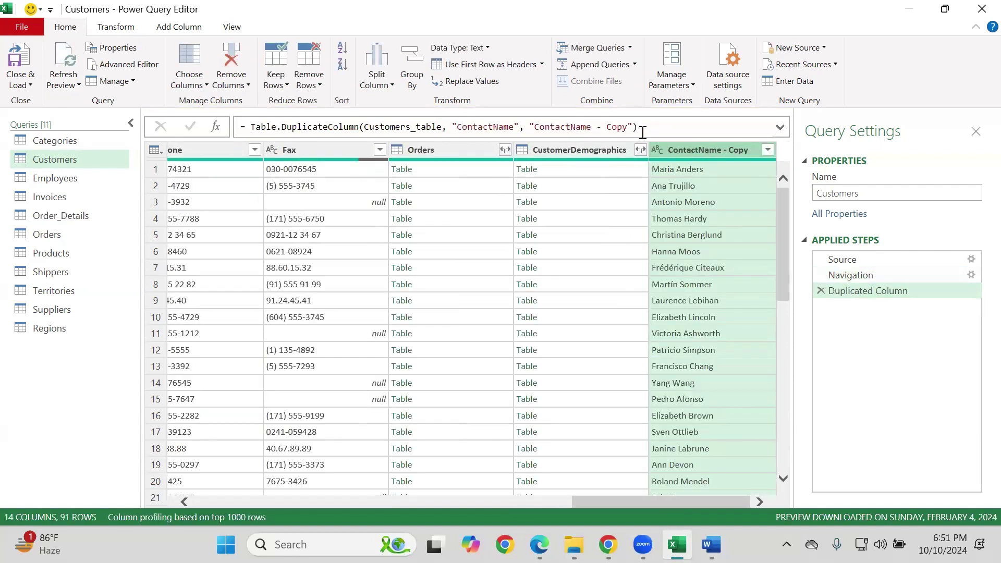
# Split the ContactName - Copy column at each occurrence of the space delimiter into 2 columns
pyautogui.click(130, 29)
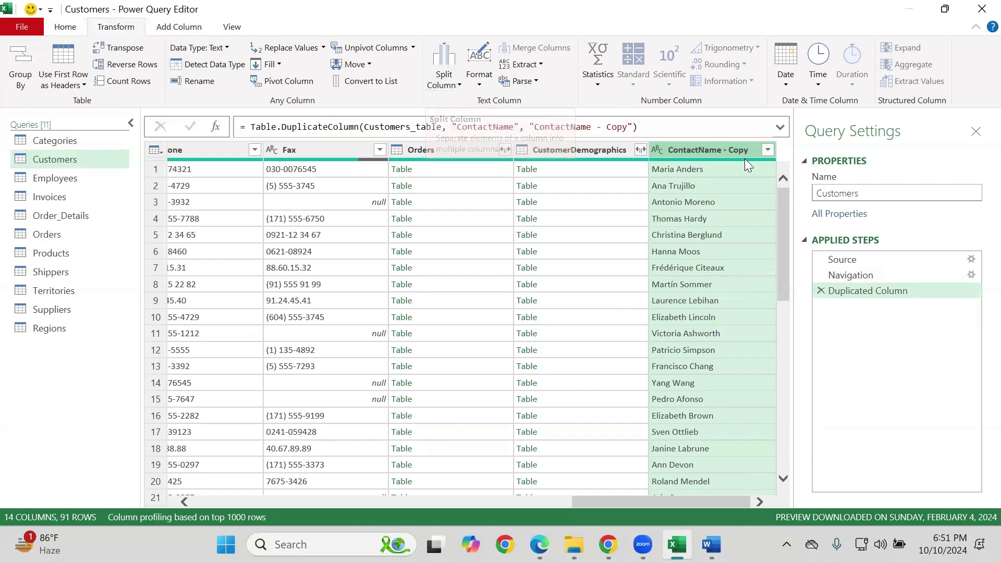
pyautogui.rightClick(686, 152)
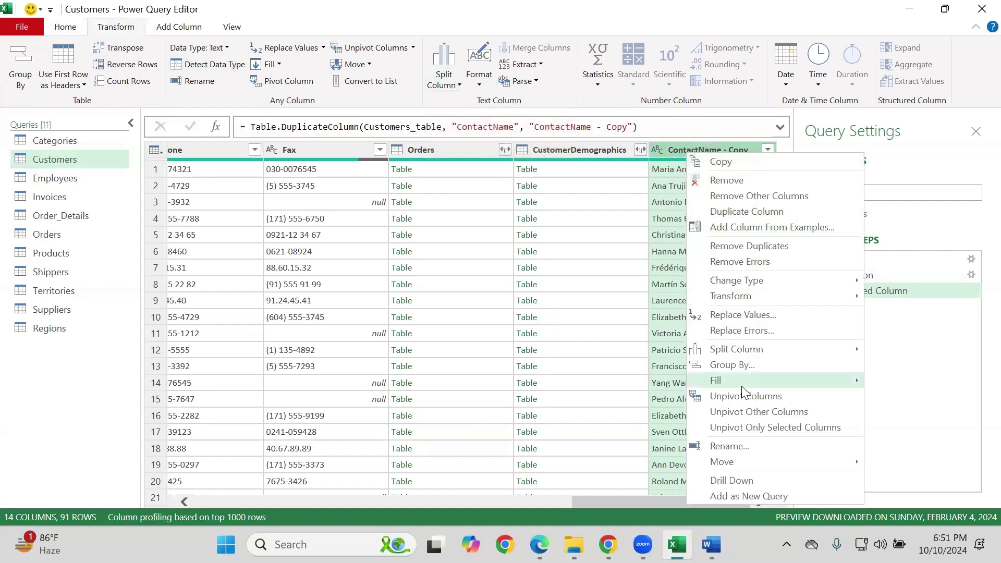
pyautogui.moveTo(734, 352)
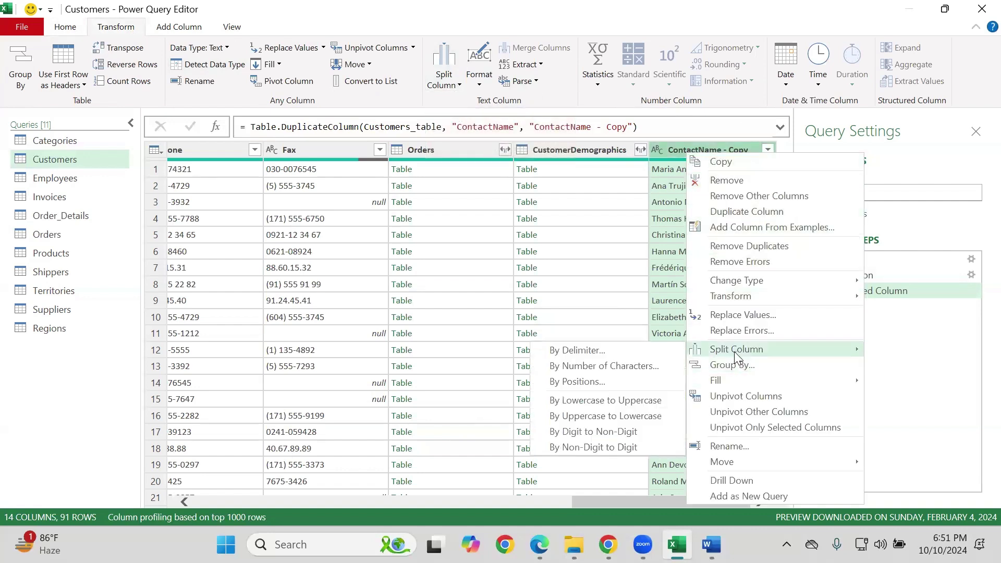
pyautogui.click(582, 355)
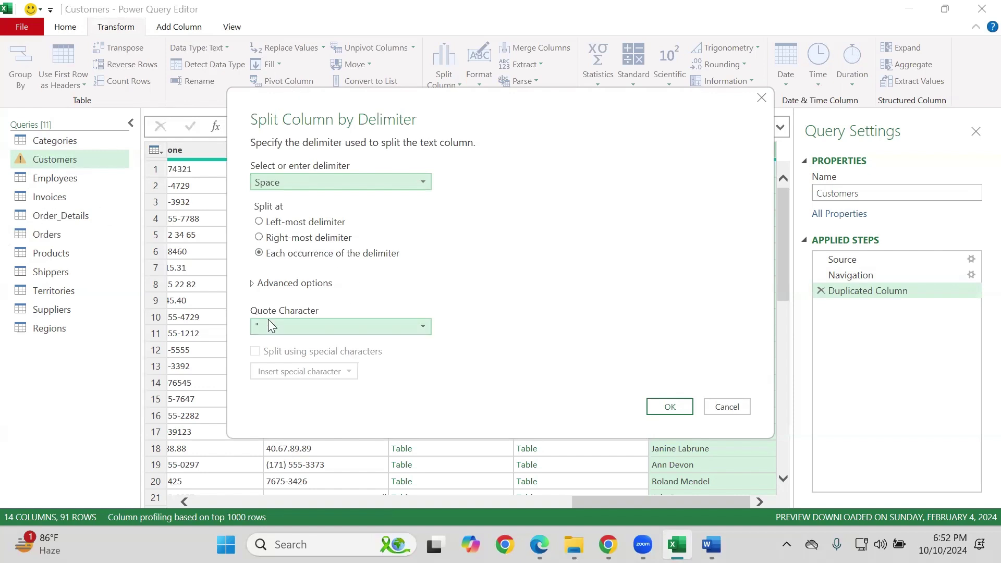
pyautogui.click(285, 327)
pyautogui.click(286, 327)
pyautogui.click(281, 283)
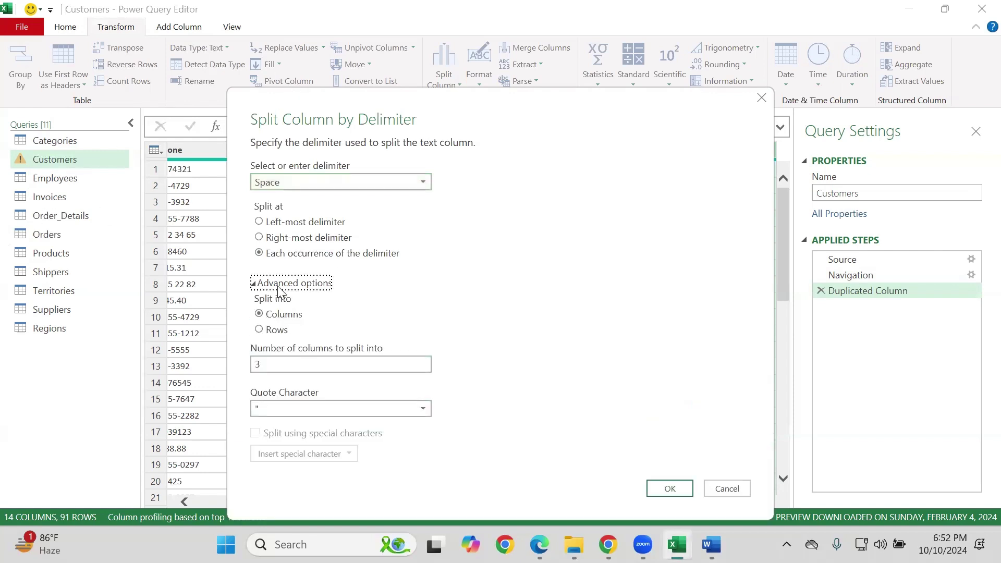
pyautogui.click(307, 361)
pyautogui.press('BackSpace')
pyautogui.write('2')
pyautogui.click(670, 488)
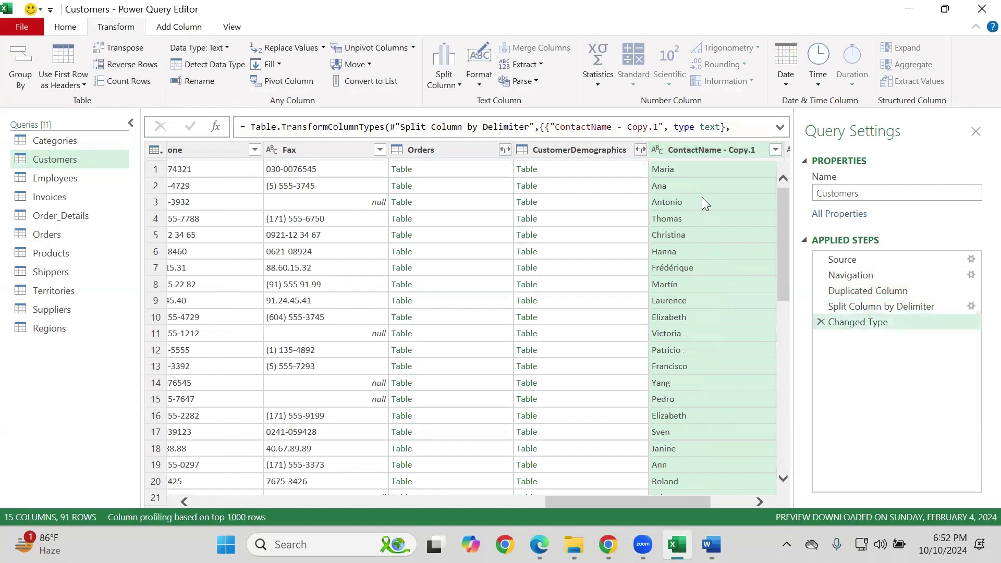
# Rename the ContactName - Copy.1 column in the Customers query as First Name
pyautogui.hscroll(3, 673, 498)
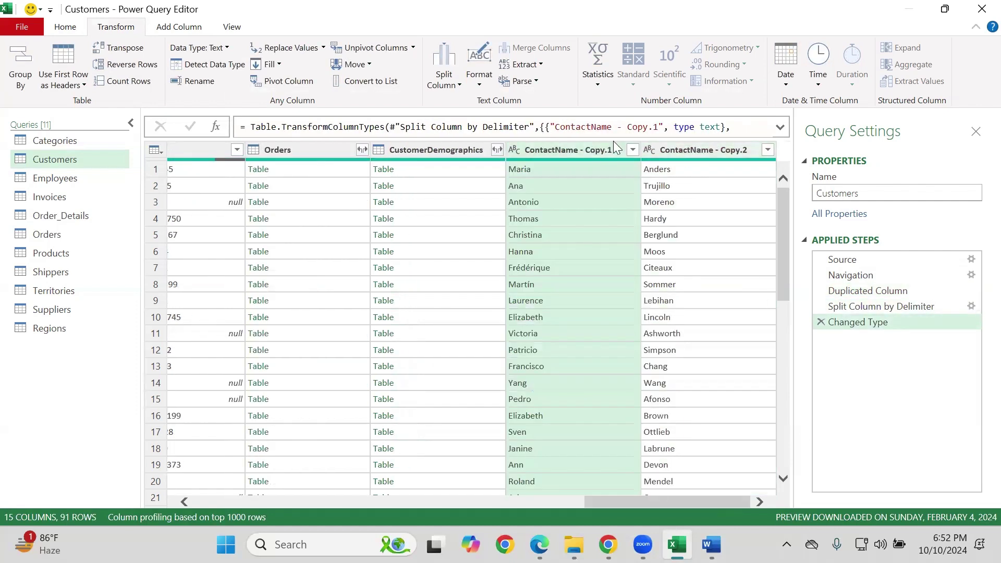
pyautogui.click(546, 147)
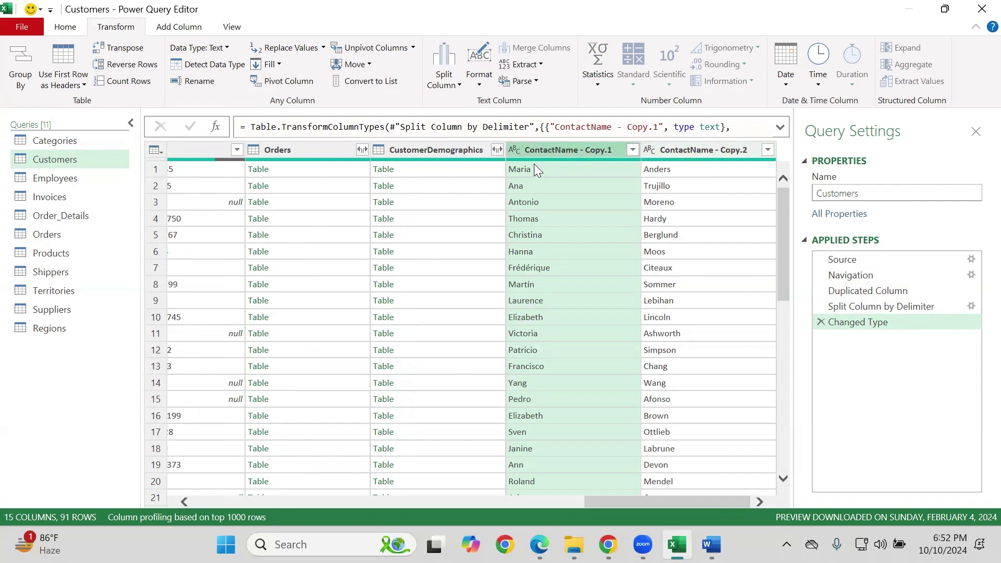
pyautogui.doubleClick(542, 148)
pyautogui.write('F')
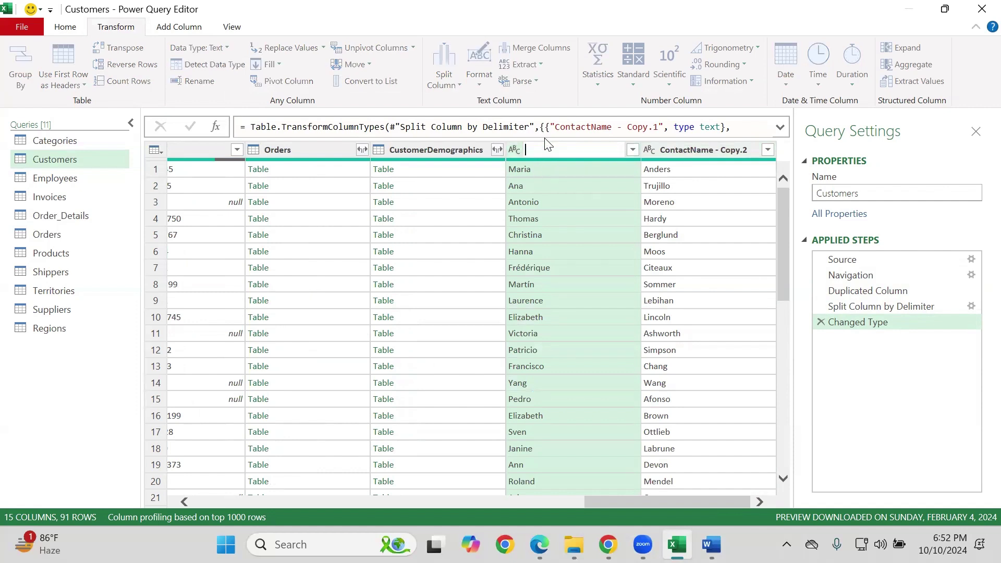
pyautogui.write('irst Name')
pyautogui.press('Return')
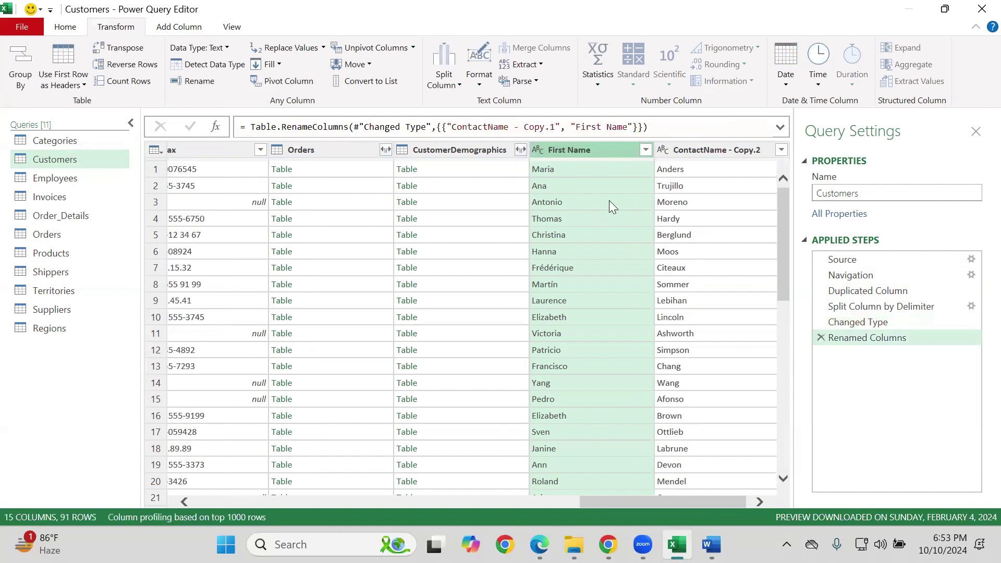
# Rename the ContactName - Copy.2 column in the Customers query as Last Name
pyautogui.doubleClick(699, 152)
pyautogui.write('L')
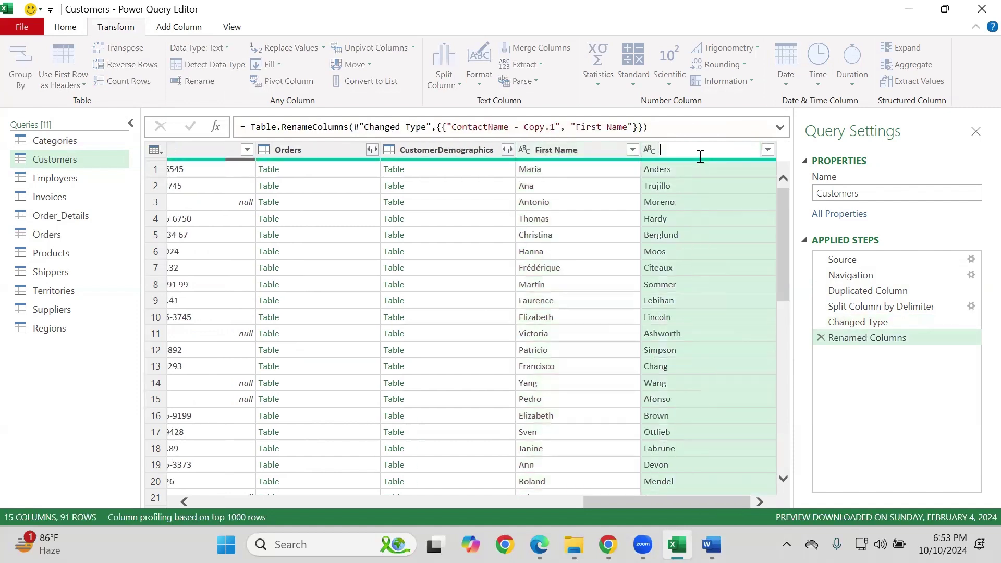
pyautogui.write('ast Name')
pyautogui.press('Return')
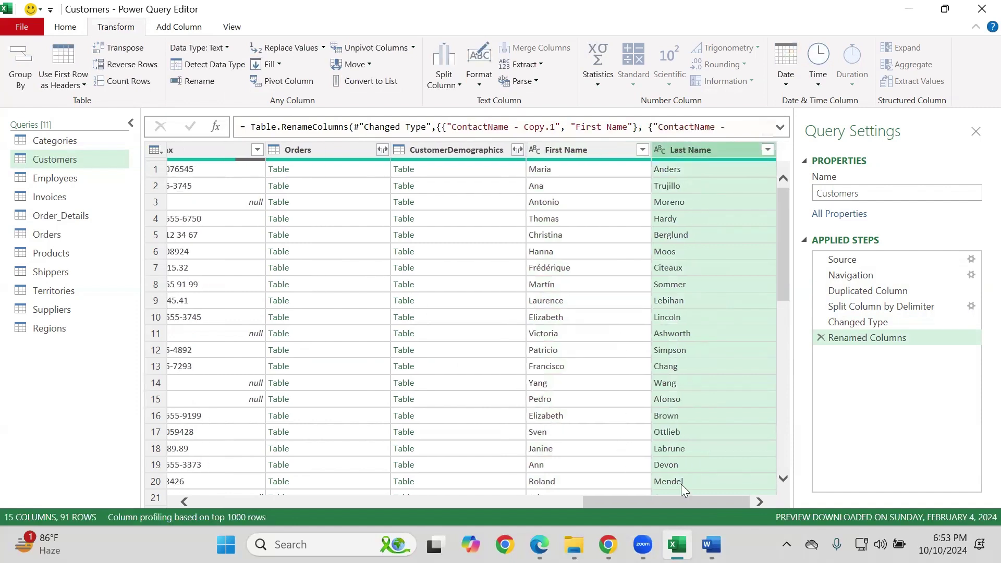
pyautogui.scroll(-1, 681, 483)
pyautogui.scroll(1, 771, 235)
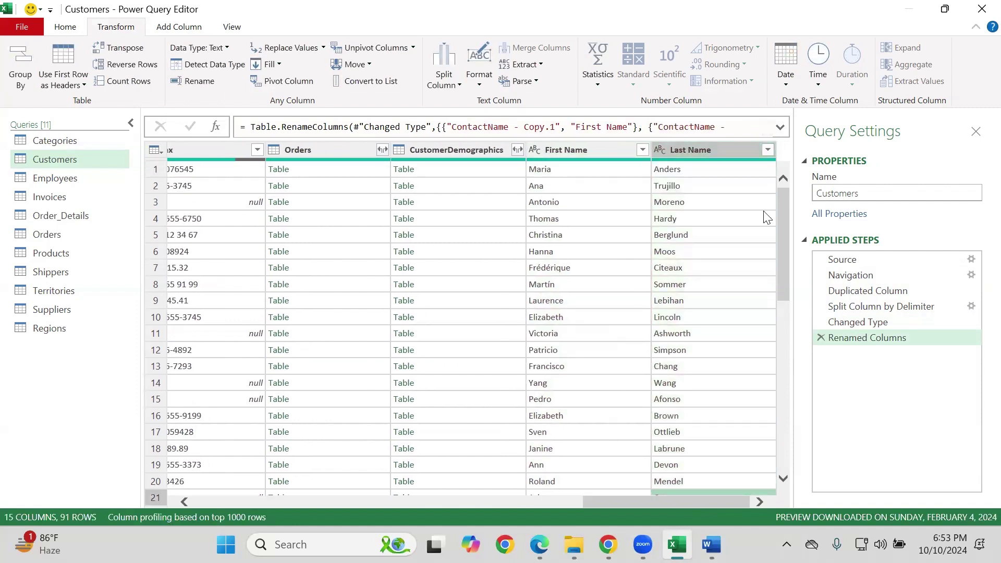
# Merge the First Name and Last Name columns, in that order, with a space separator into a column named Full Name
pyautogui.hscroll(-10, 666, 491)
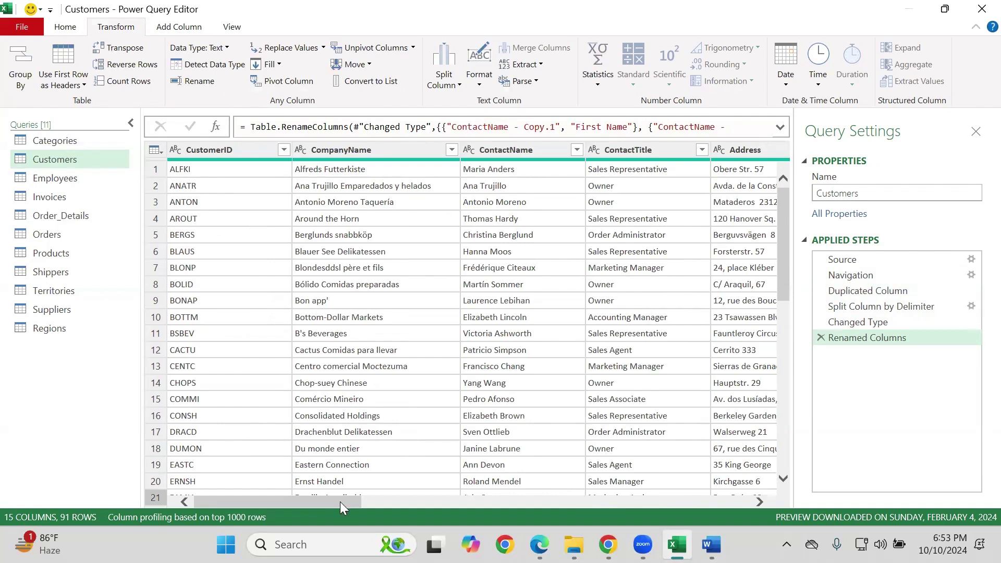
pyautogui.moveTo(278, 501); pyautogui.dragTo(666, 502)
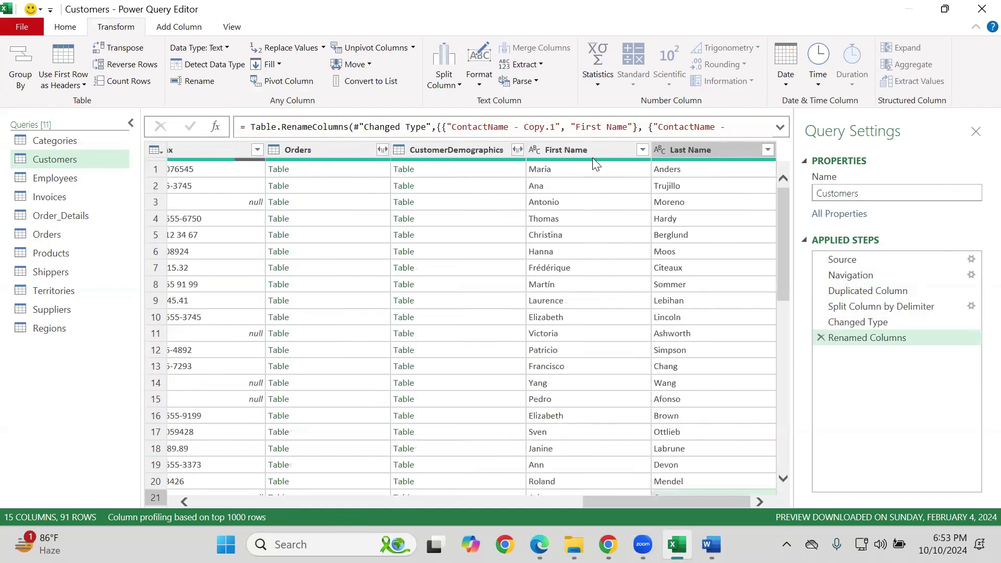
pyautogui.click(593, 148)
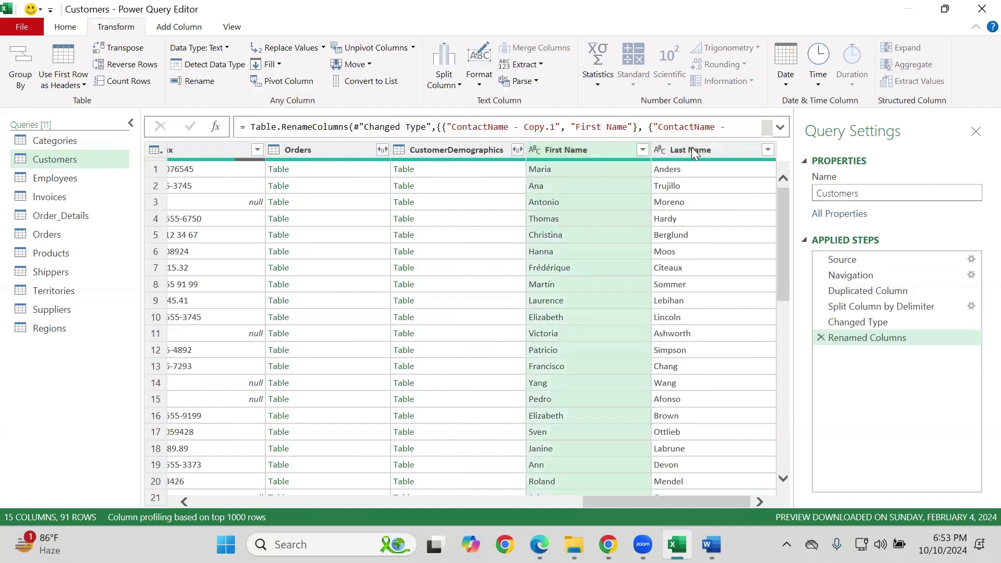
pyautogui.keyDown('ctrl'); pyautogui.click(715, 157); pyautogui.keyUp('ctrl')
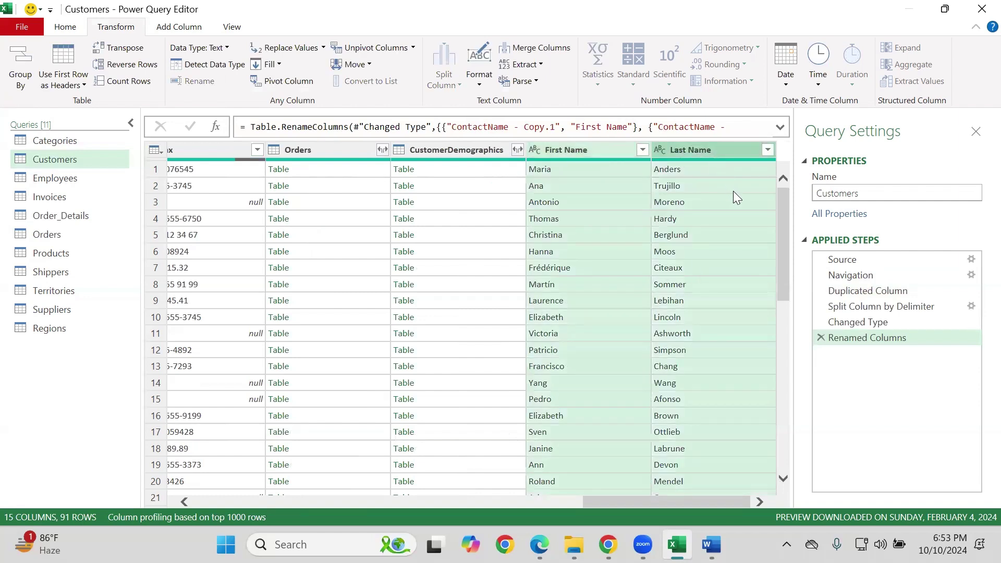
pyautogui.click(685, 148)
pyautogui.keyDown('ctrl'); pyautogui.click(603, 151); pyautogui.keyUp('ctrl')
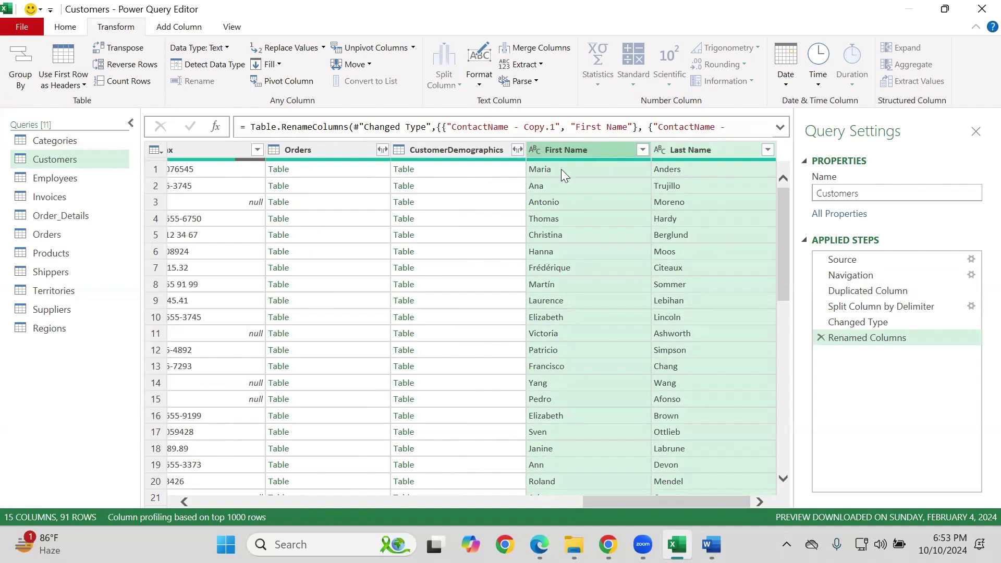
pyautogui.keyDown('ctrl'); pyautogui.click(686, 150); pyautogui.keyUp('ctrl')
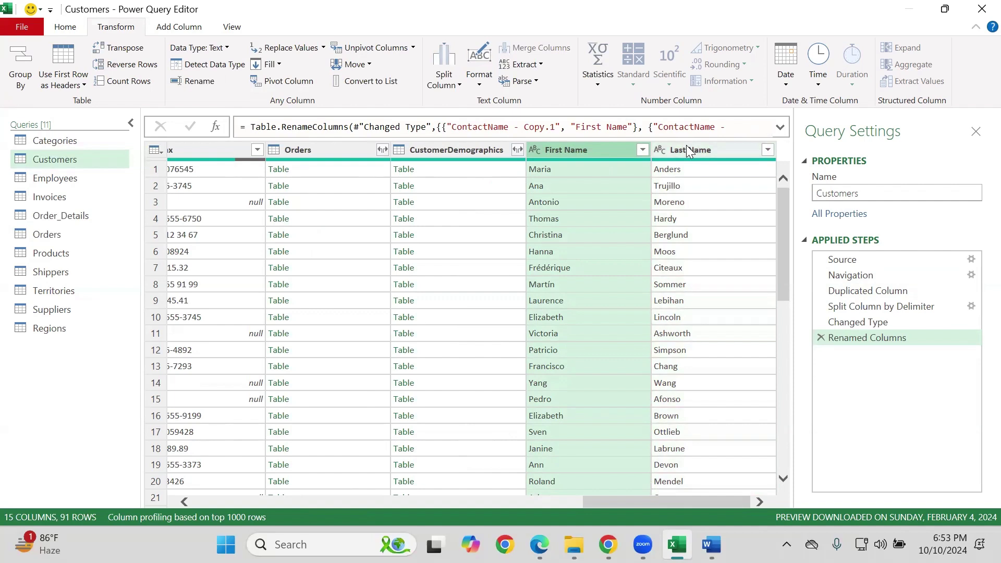
pyautogui.keyDown('ctrl'); pyautogui.click(686, 149); pyautogui.keyUp('ctrl')
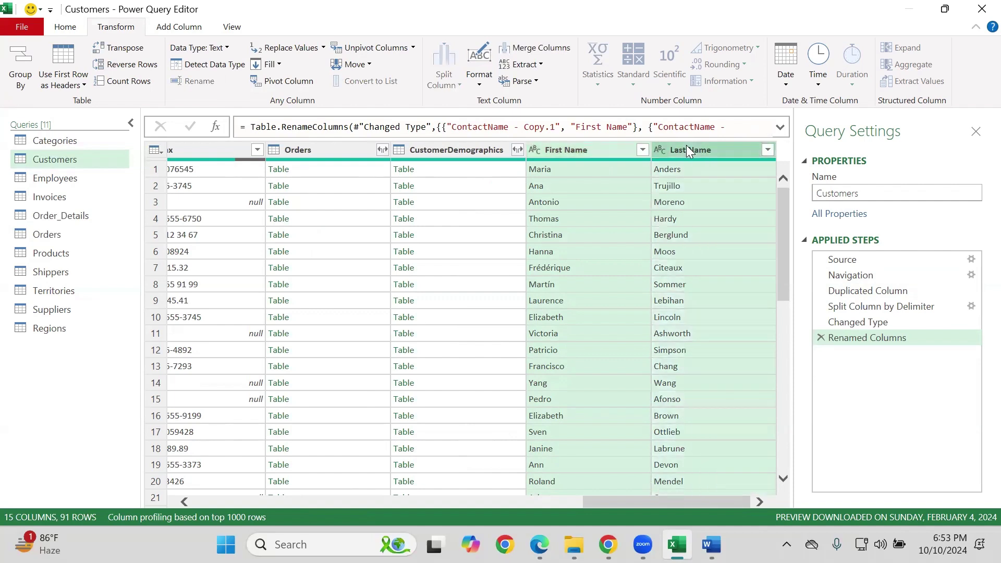
pyautogui.rightClick(588, 156)
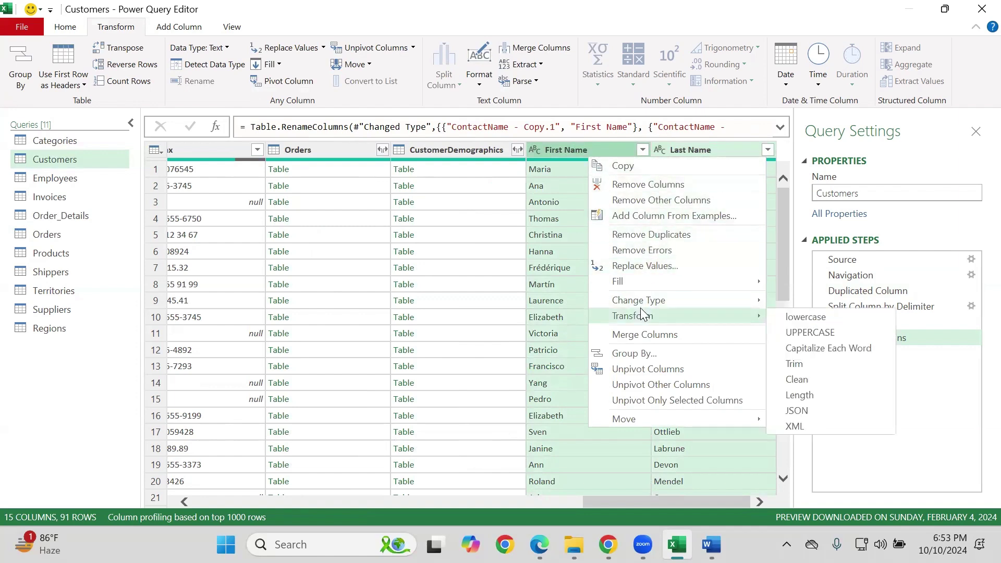
pyautogui.click(635, 335)
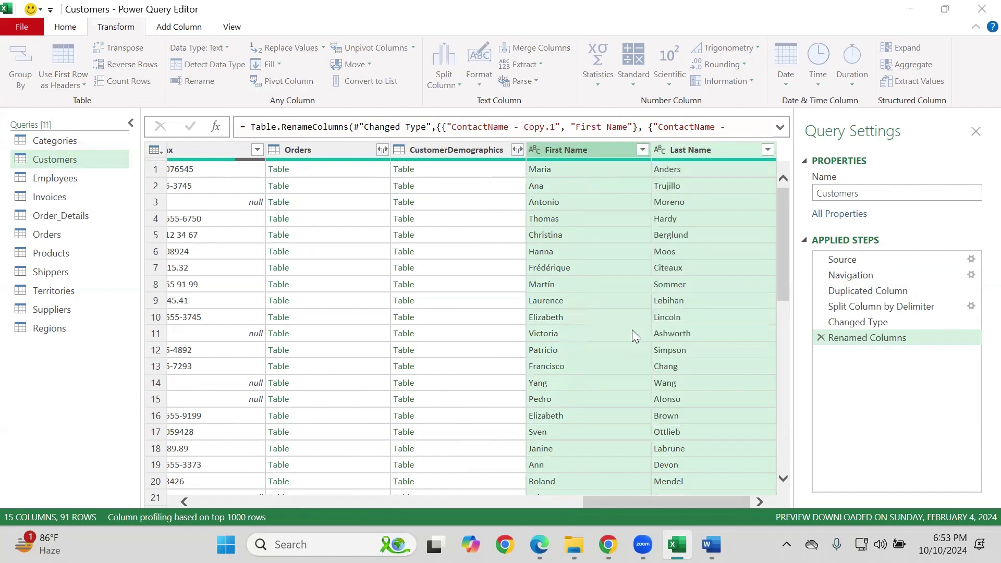
pyautogui.click(324, 255)
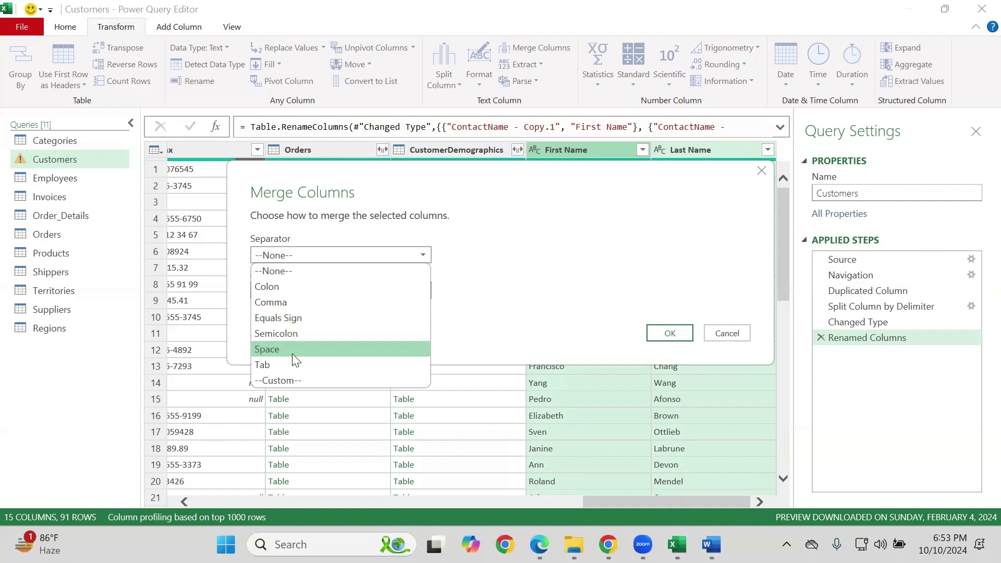
pyautogui.click(295, 360)
pyautogui.click(312, 289)
pyautogui.moveTo(255, 293); pyautogui.dragTo(323, 295)
pyautogui.press('BackSpace')
pyautogui.write('Full')
pyautogui.write(' Name')
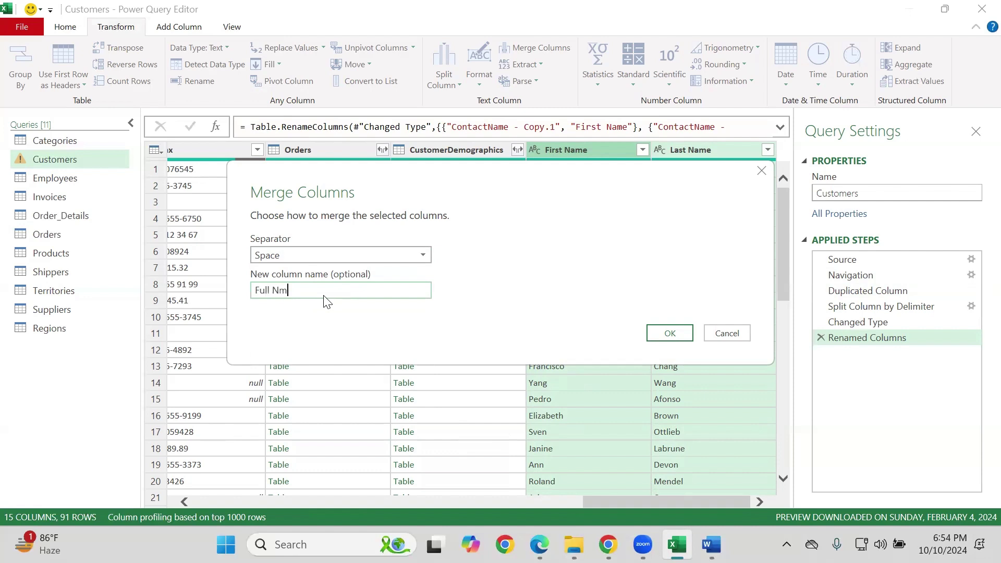
pyautogui.press('Return')
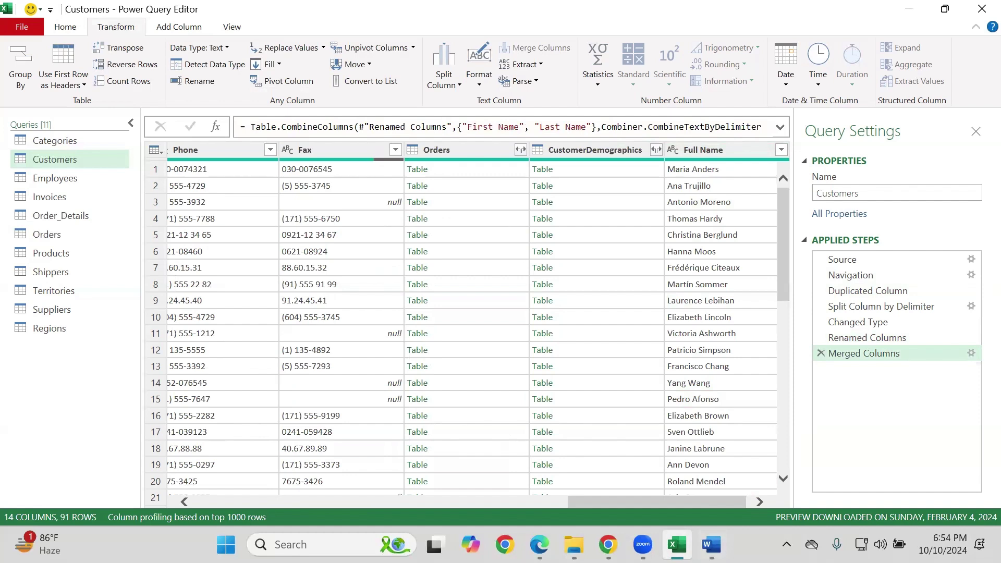
# Examine the Address values in the Customers query and the available ways to split that column, including by digit to non-digit
pyautogui.moveTo(677, 545)
pyautogui.moveTo(597, 502); pyautogui.dragTo(341, 499)
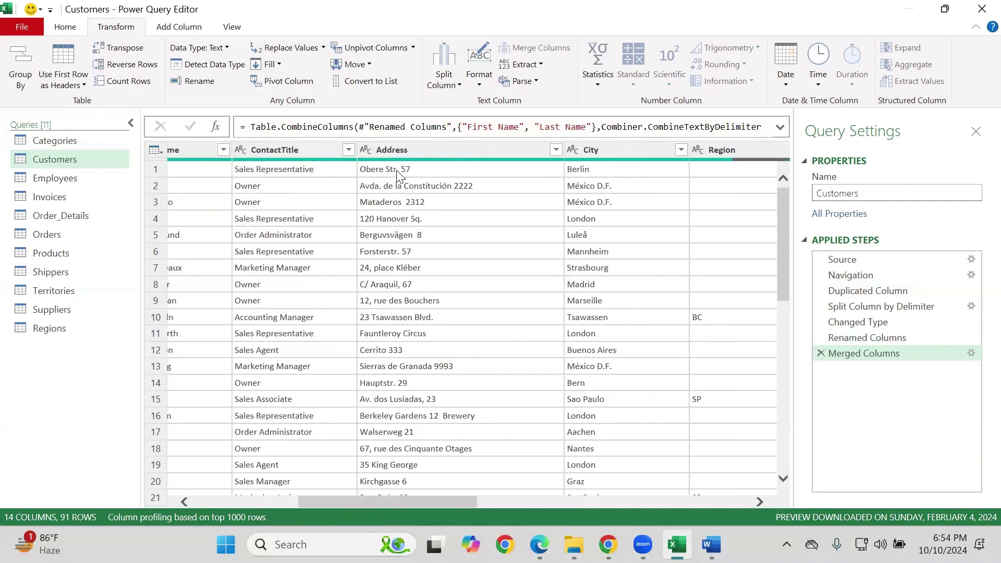
pyautogui.click(404, 149)
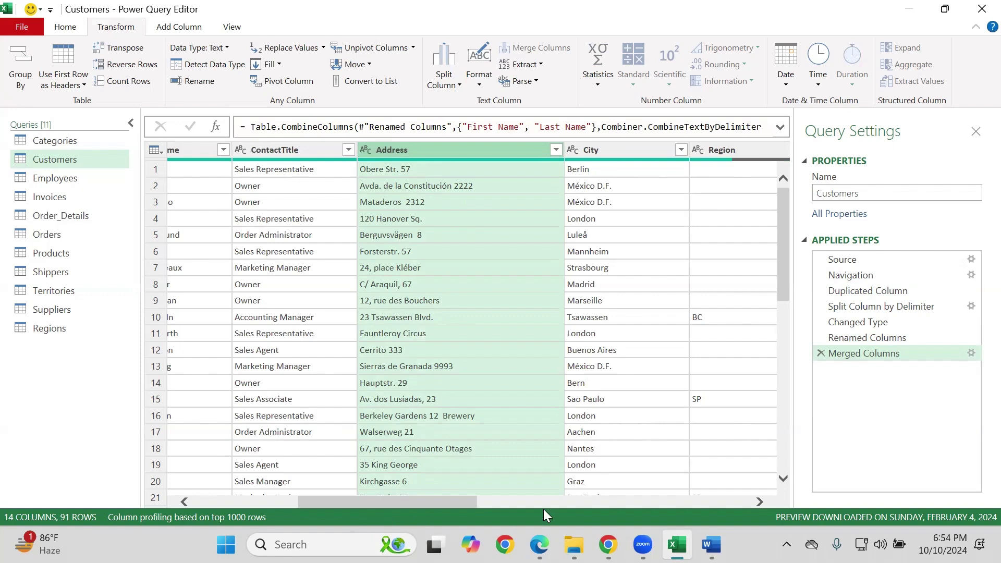
pyautogui.scroll(-5, 452, 395)
pyautogui.scroll(-2, 451, 395)
pyautogui.scroll(7, 464, 404)
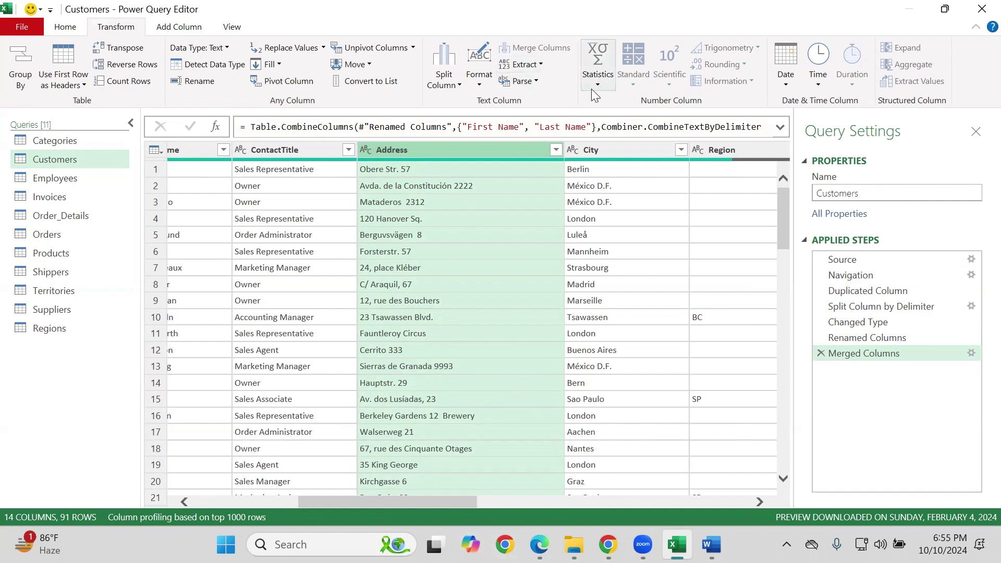
pyautogui.click(458, 198)
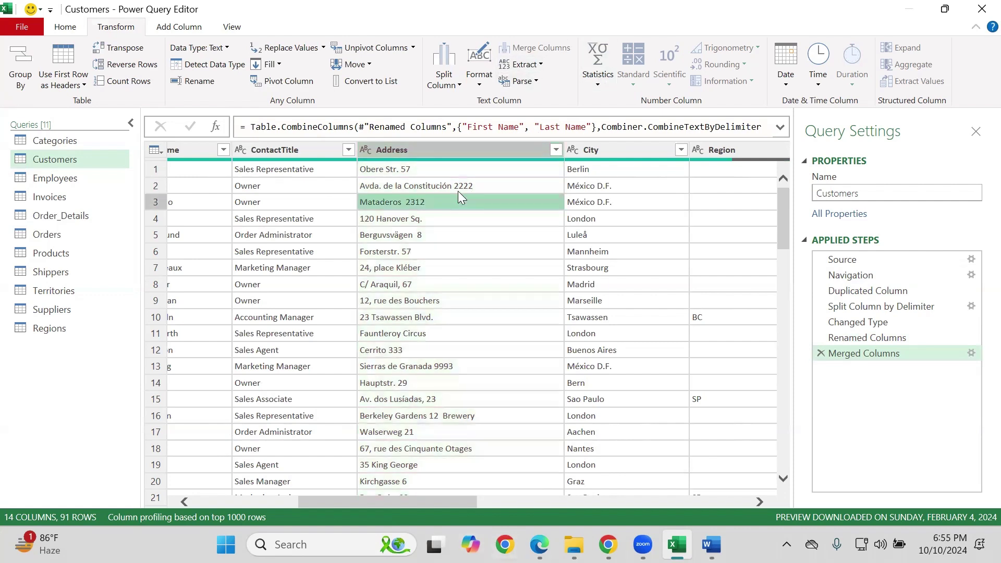
pyautogui.click(468, 152)
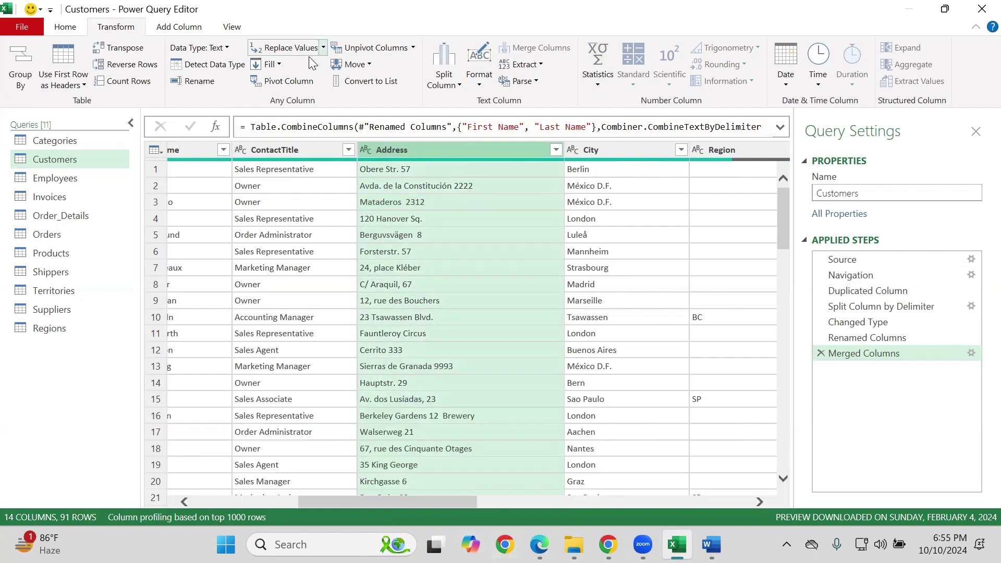
pyautogui.click(69, 29)
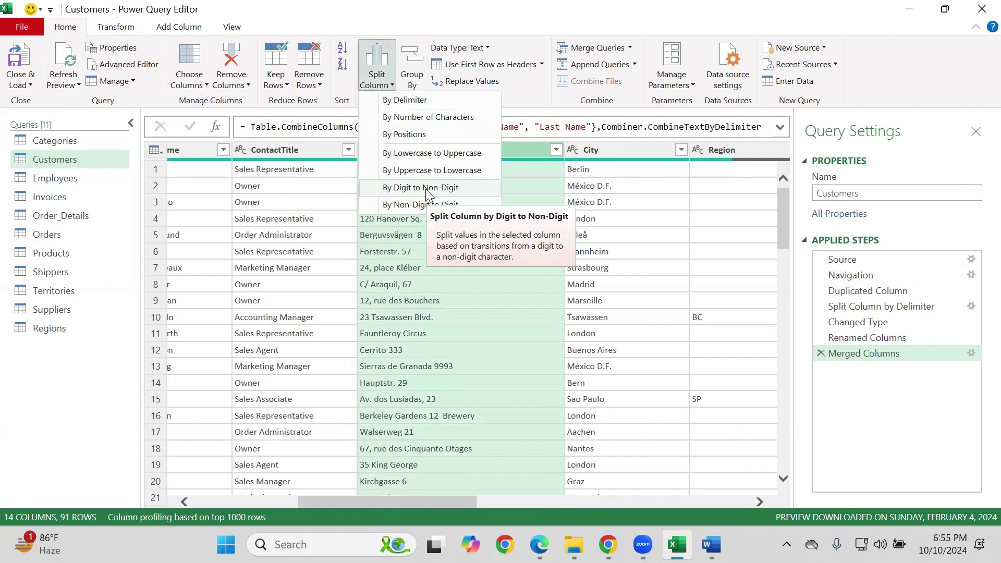
pyautogui.click(627, 144)
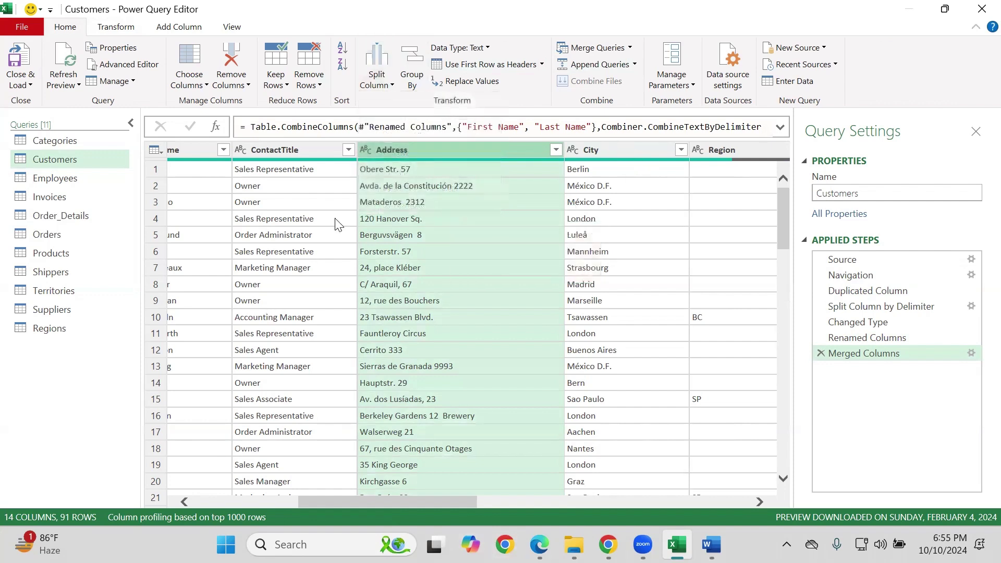
pyautogui.moveTo(335, 501); pyautogui.dragTo(290, 506)
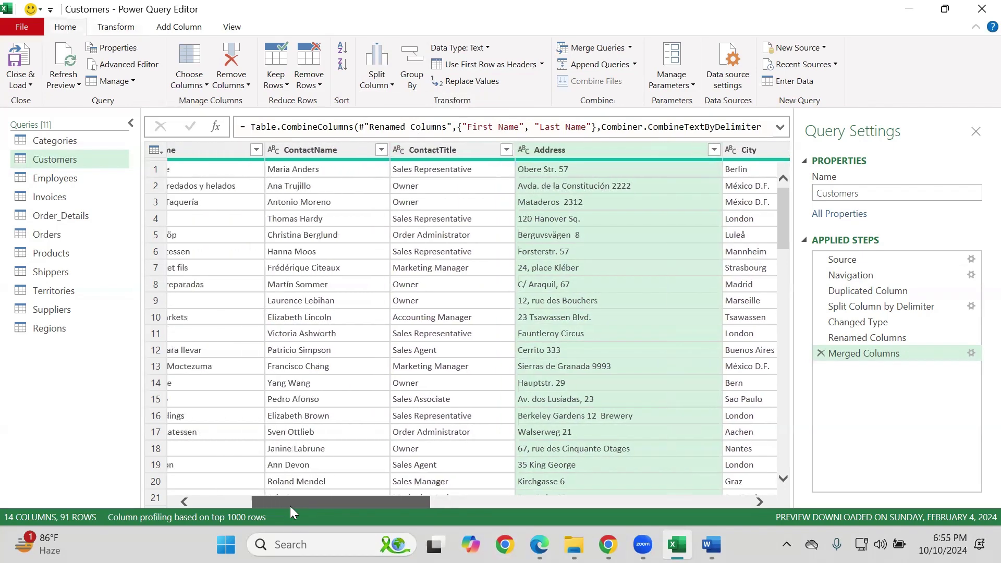
pyautogui.click(191, 494)
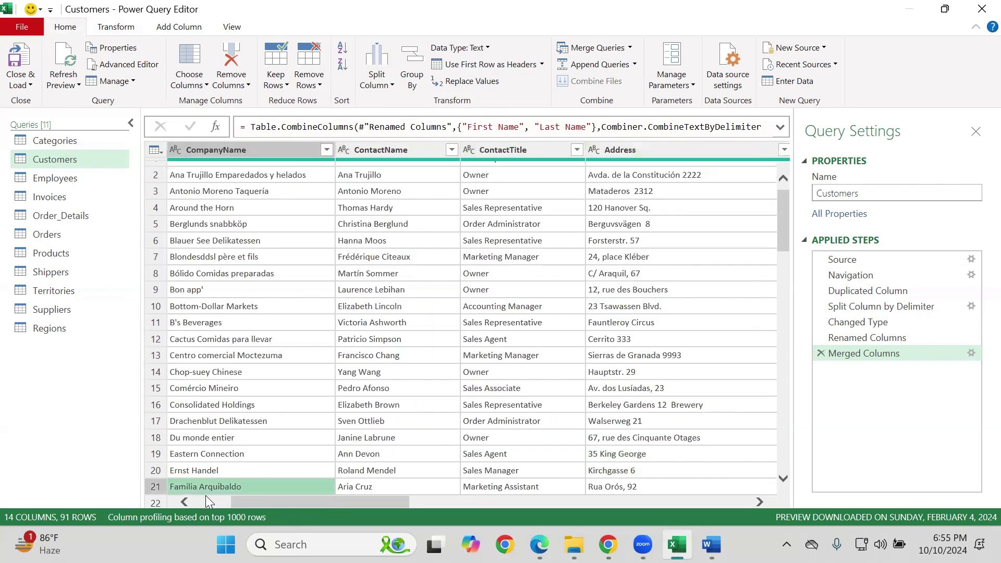
pyautogui.click(205, 498)
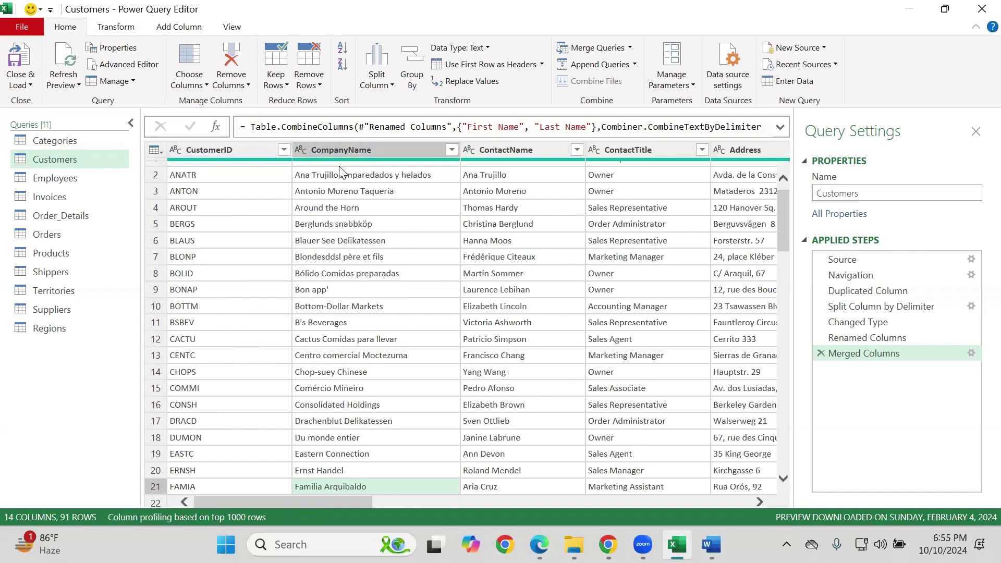
# Expand the Order column of the Order_Details query into OrderDate, ShippedDate, ShipVia and Freight, keeping the original column name as prefix
pyautogui.click(74, 230)
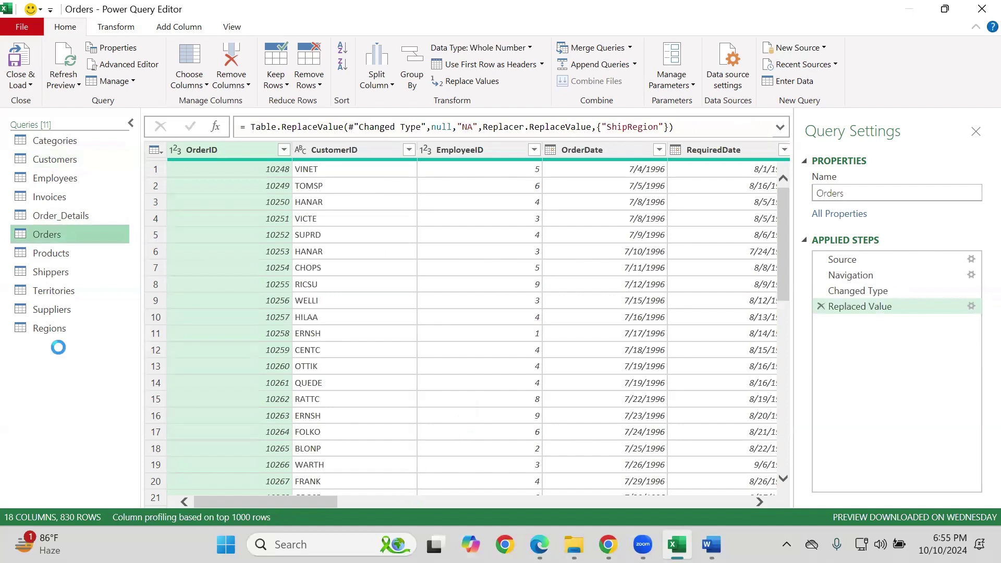
pyautogui.click(65, 253)
pyautogui.click(68, 212)
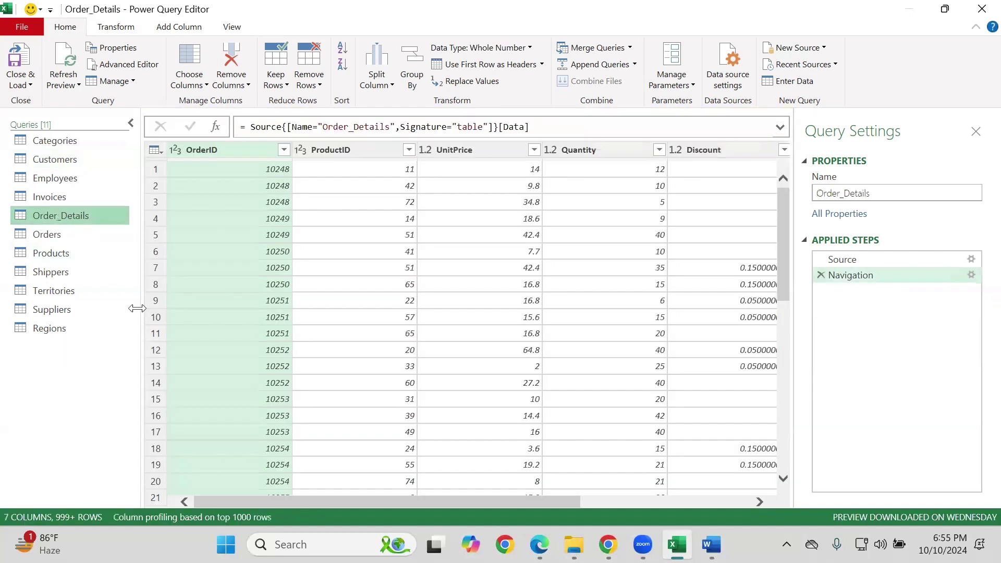
pyautogui.moveTo(312, 503); pyautogui.dragTo(545, 511)
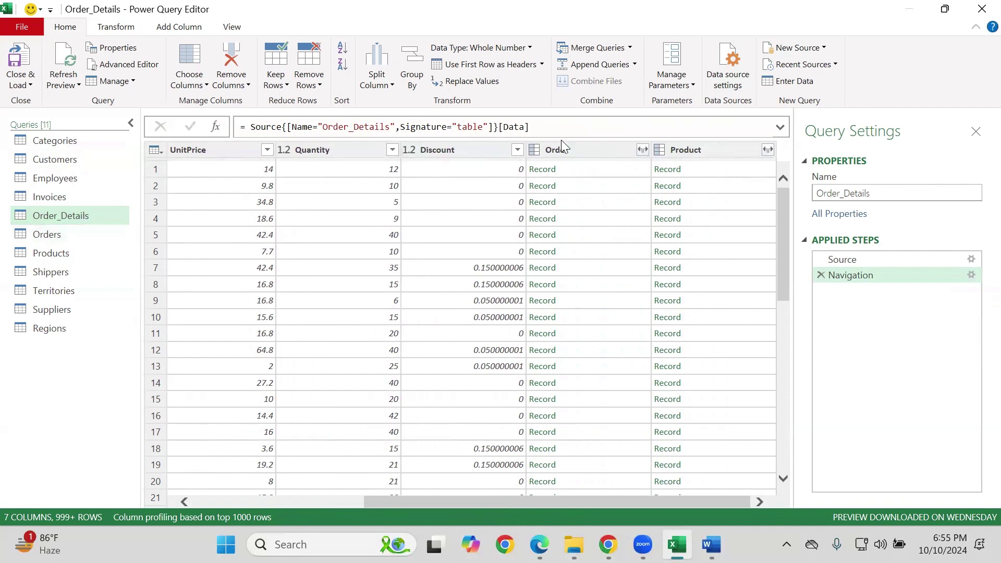
pyautogui.click(644, 150)
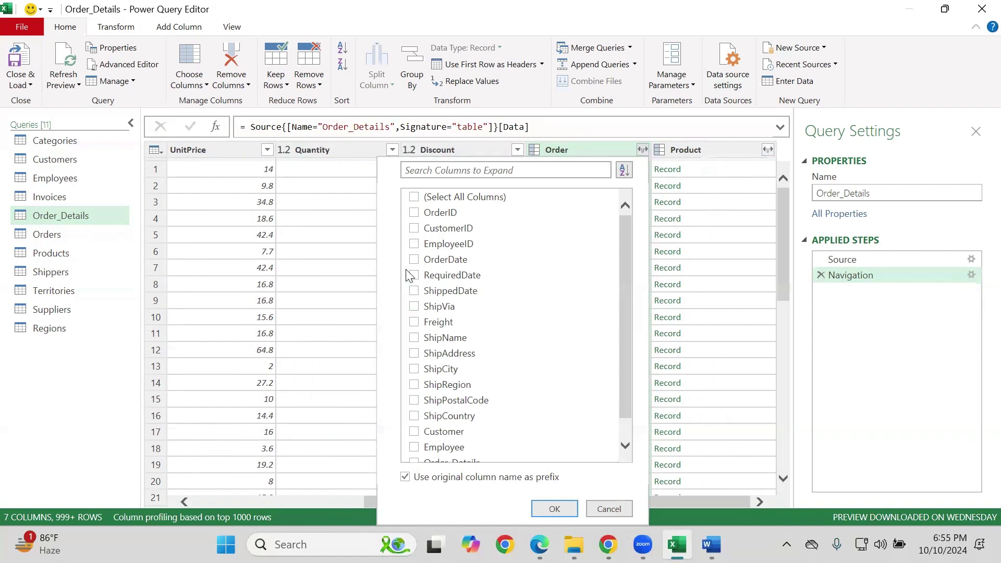
pyautogui.scroll(-1, 430, 397)
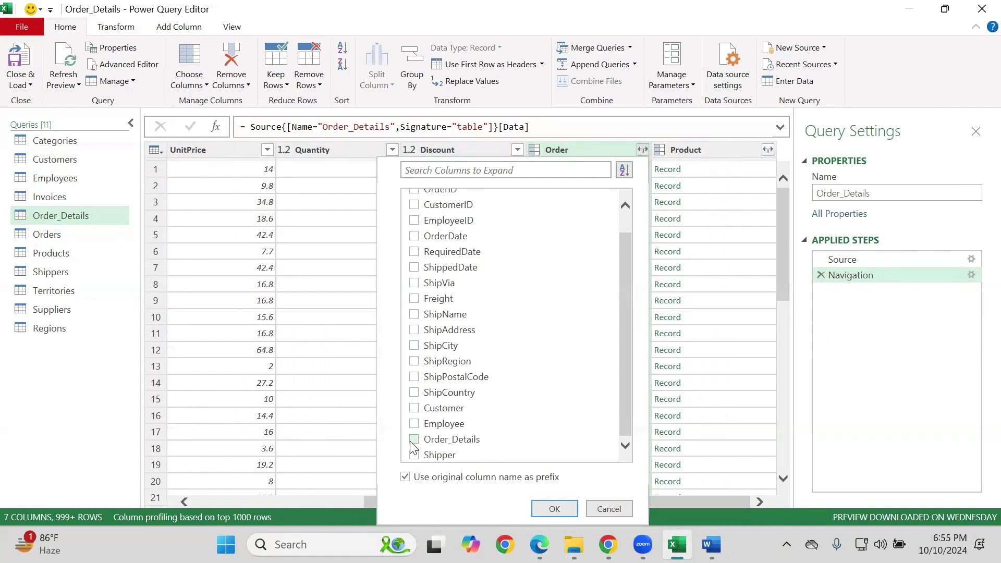
pyautogui.scroll(1, 429, 286)
pyautogui.click(414, 259)
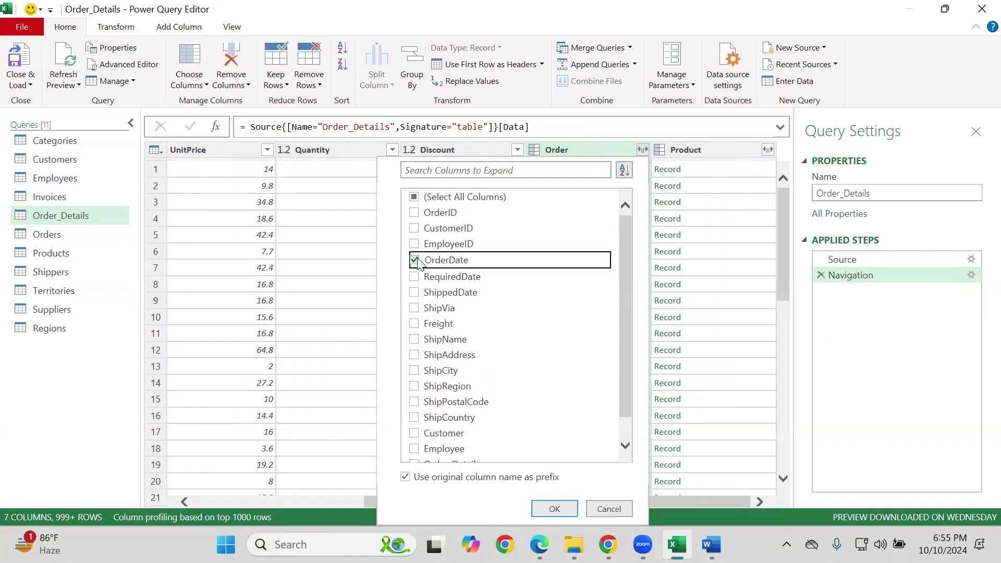
pyautogui.click(415, 290)
pyautogui.click(414, 308)
pyautogui.click(413, 323)
pyautogui.click(554, 509)
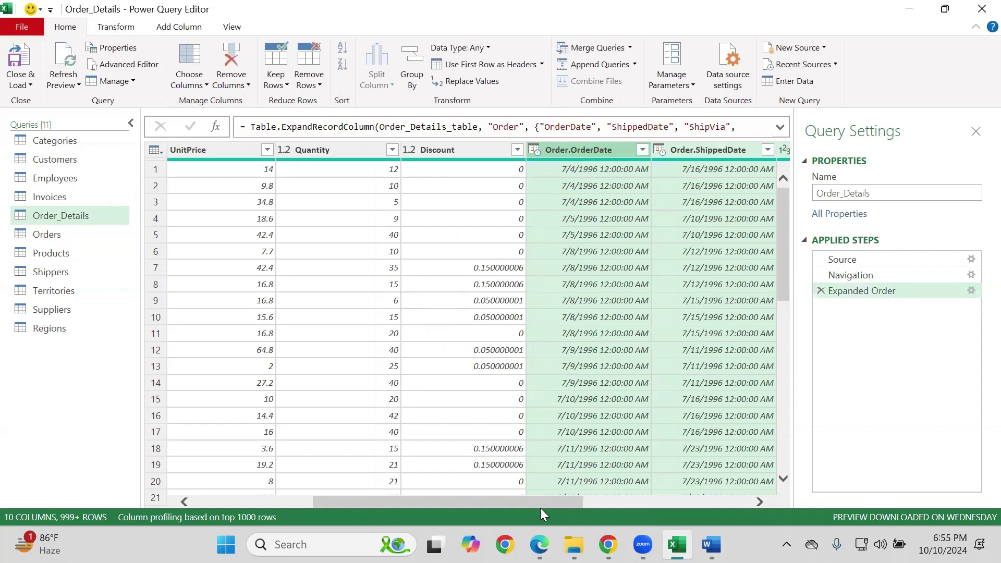
# Expand the Product column of the Order_Details query to only ProductName, keeping the original column name as prefix
pyautogui.moveTo(555, 503); pyautogui.dragTo(707, 518)
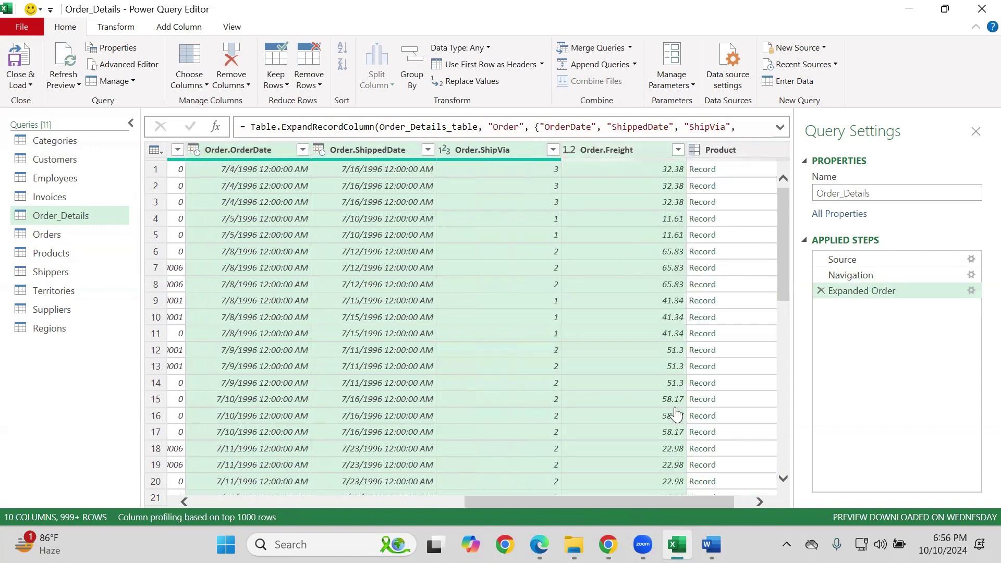
pyautogui.click(747, 500)
pyautogui.click(769, 150)
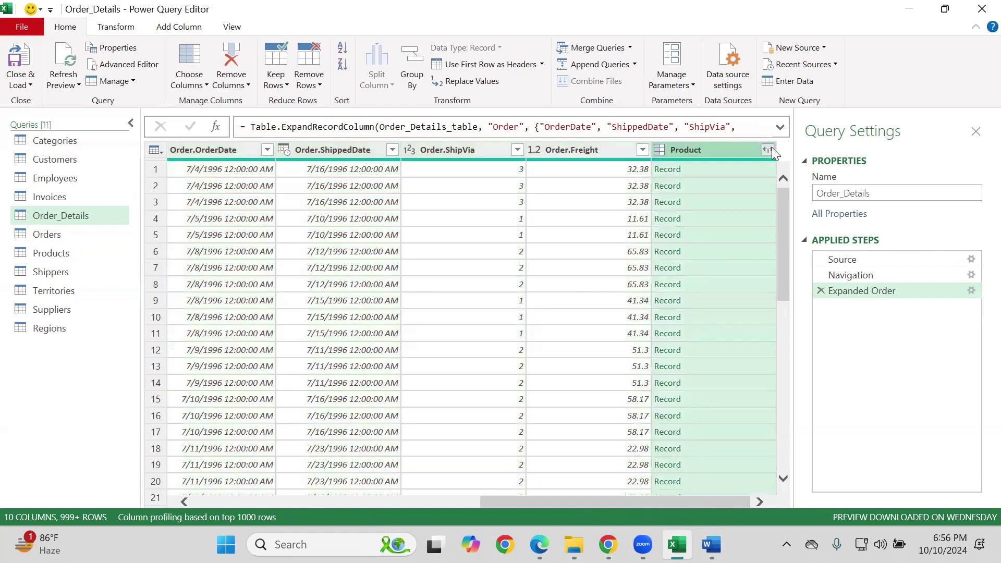
pyautogui.click(593, 189)
pyautogui.click(557, 219)
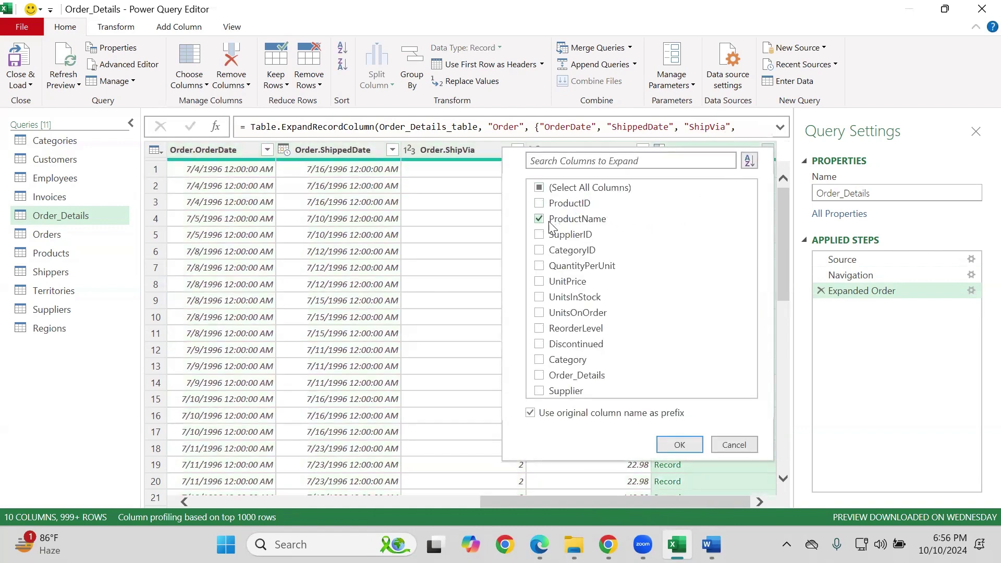
pyautogui.click(678, 444)
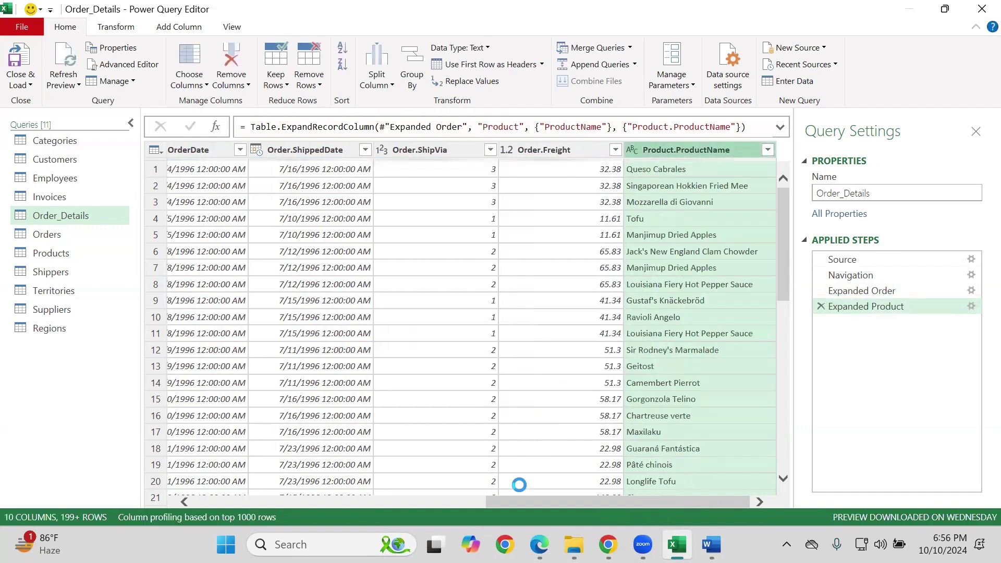
# Compare the columns of the Order_Details, Orders and Products queries to find a matching key, ending on Order_Details
pyautogui.moveTo(518, 499); pyautogui.dragTo(133, 488)
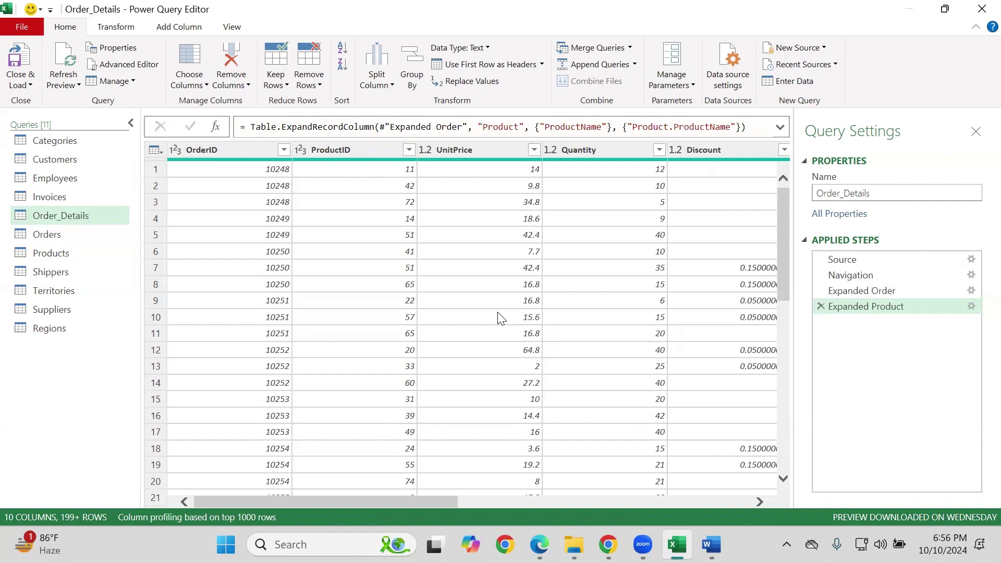
pyautogui.click(442, 243)
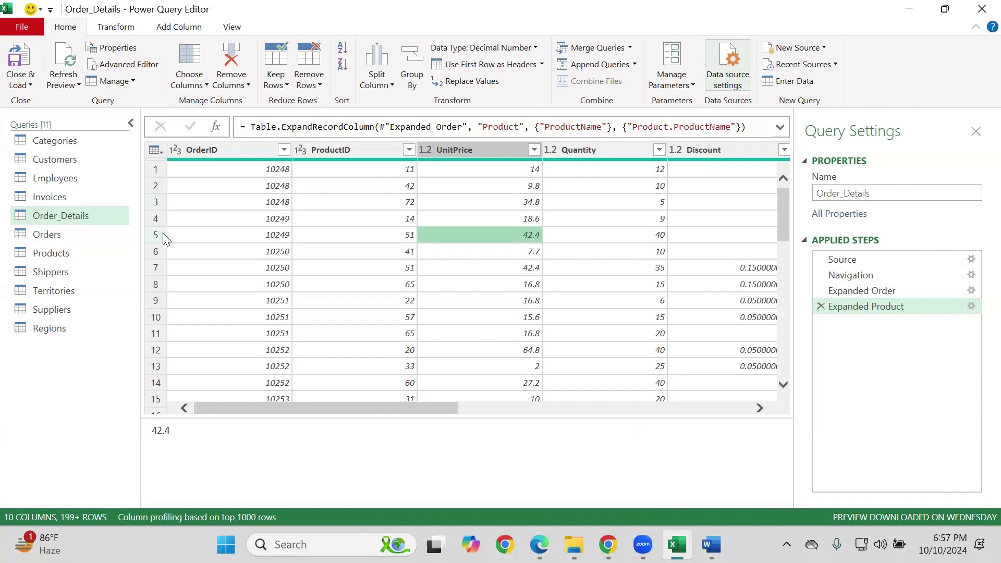
pyautogui.click(43, 232)
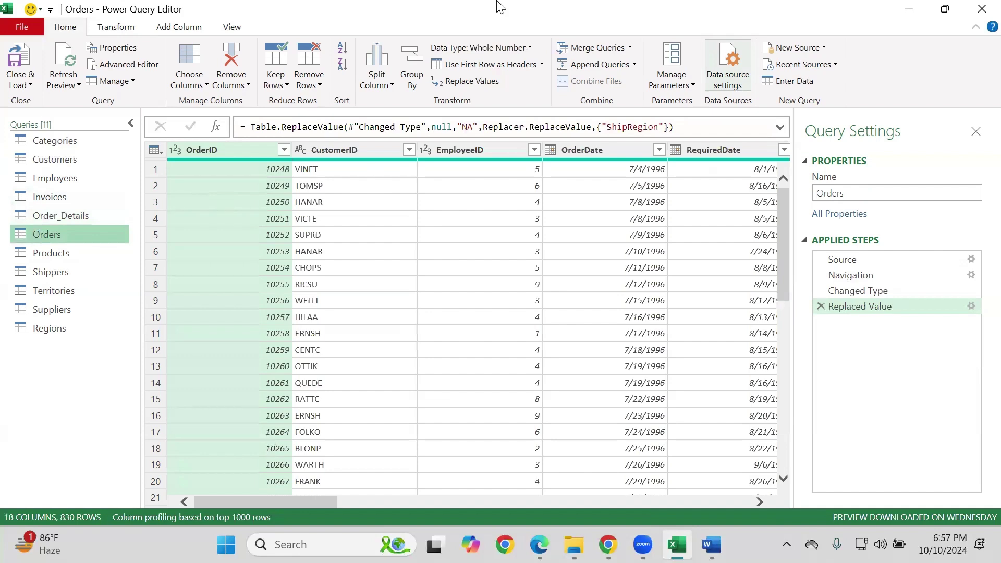
pyautogui.moveTo(241, 501)
pyautogui.mouseDown()
pyautogui.moveTo(308, 514)
pyautogui.moveTo(655, 515)
pyautogui.moveTo(241, 499)
pyautogui.mouseUp()
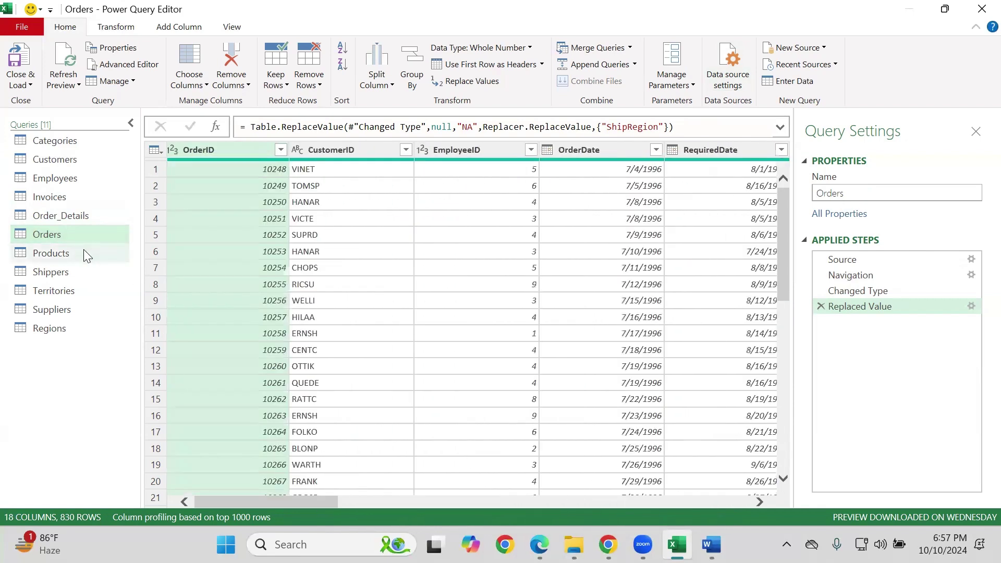
pyautogui.click(83, 251)
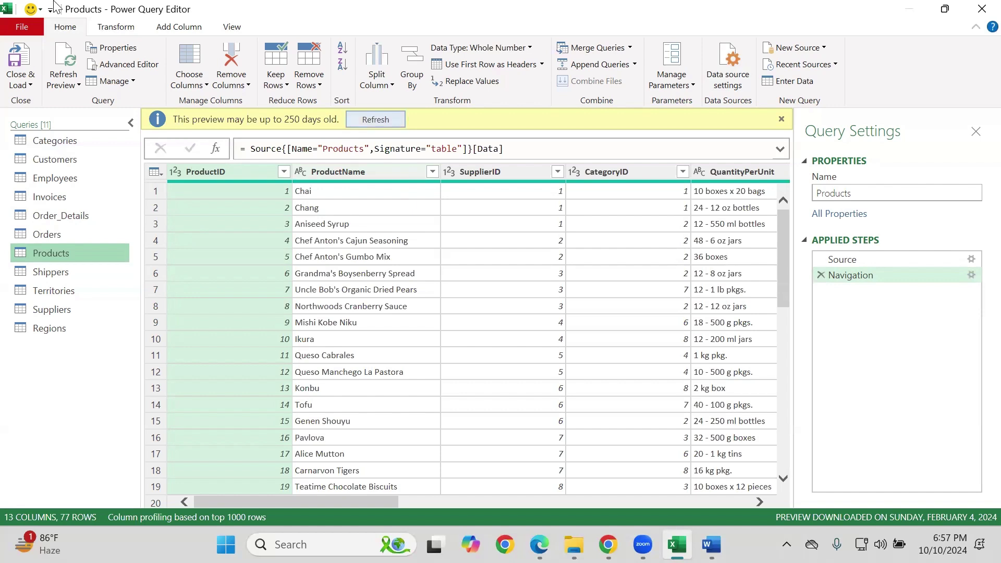
pyautogui.click(68, 215)
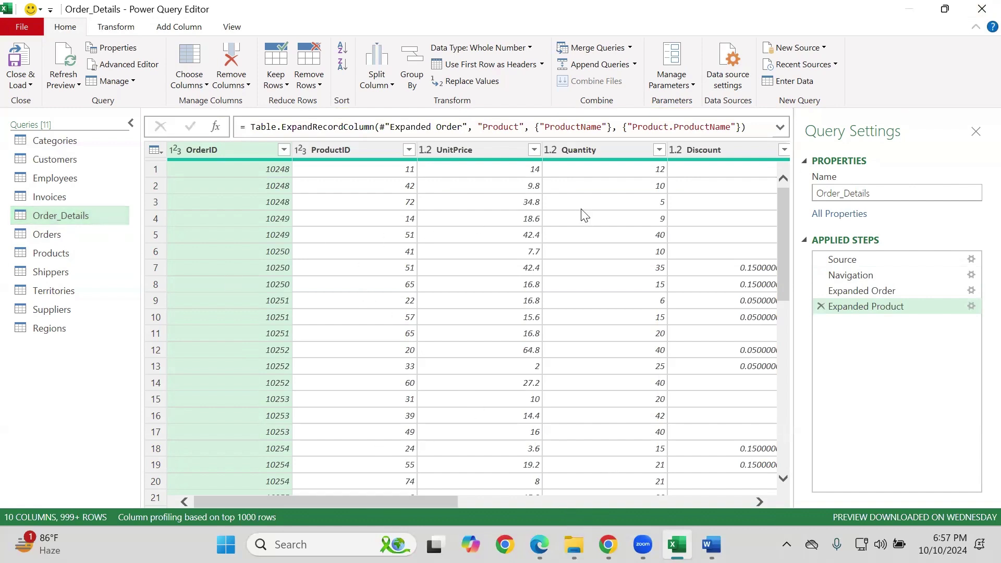
# Merge the Products query into Order_Details, matching on ProductID in both tables with a Left Outer join
pyautogui.click(630, 48)
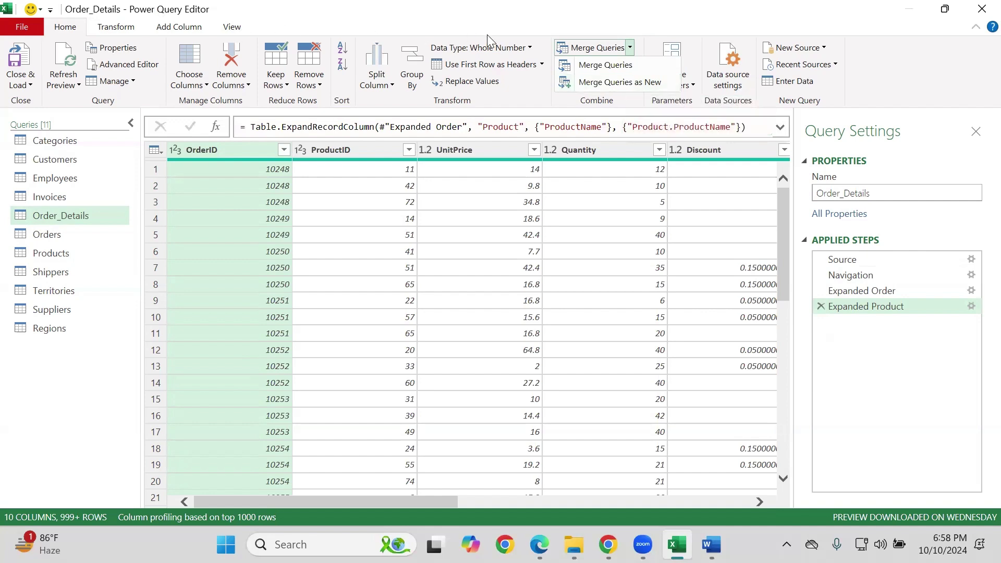
pyautogui.click(628, 49)
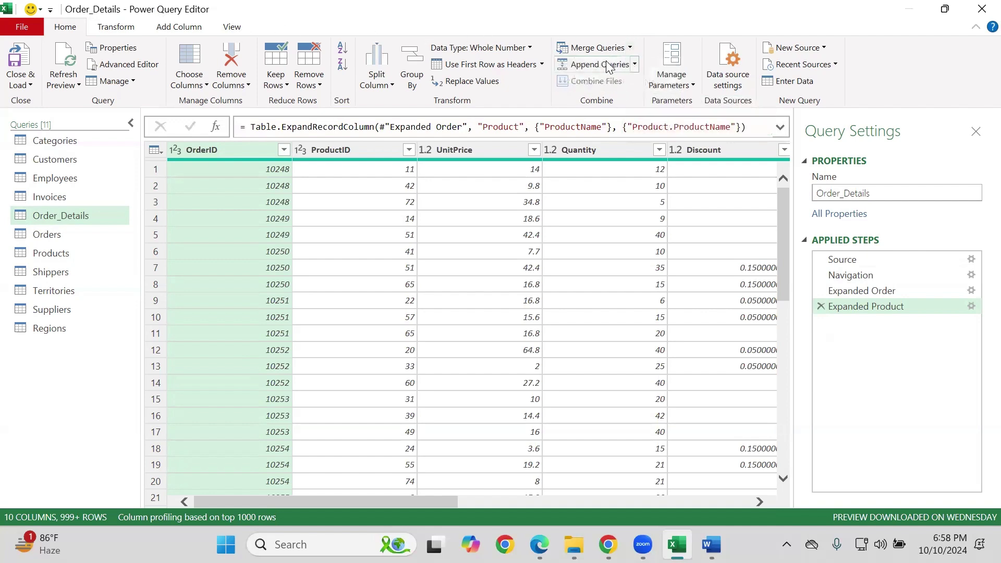
pyautogui.click(631, 47)
pyautogui.click(572, 66)
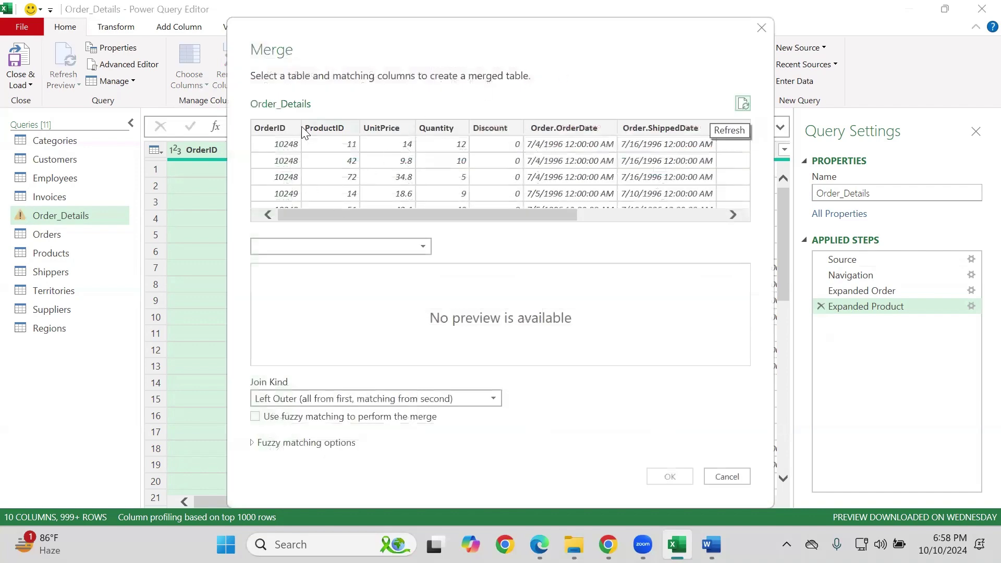
pyautogui.click(323, 246)
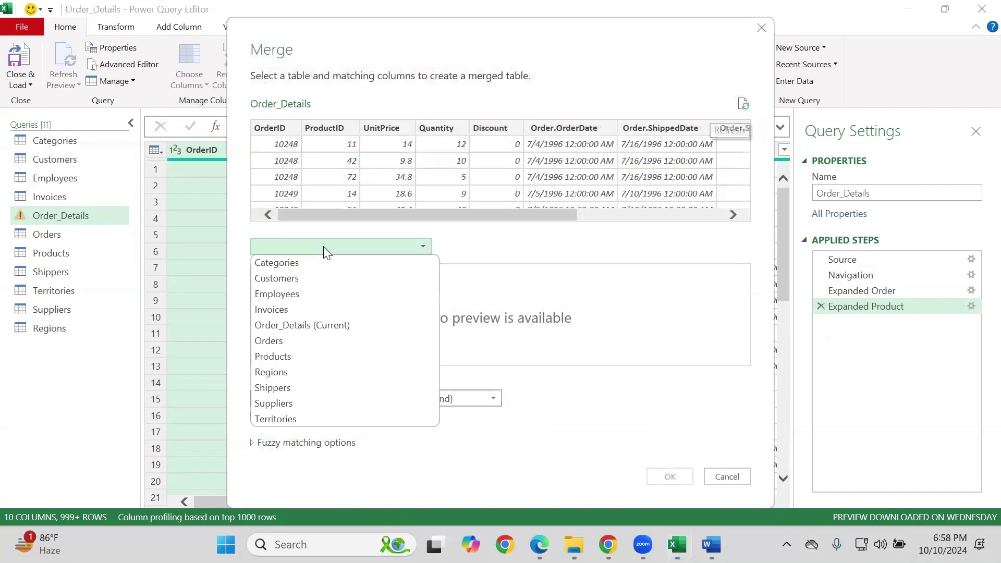
pyautogui.click(277, 356)
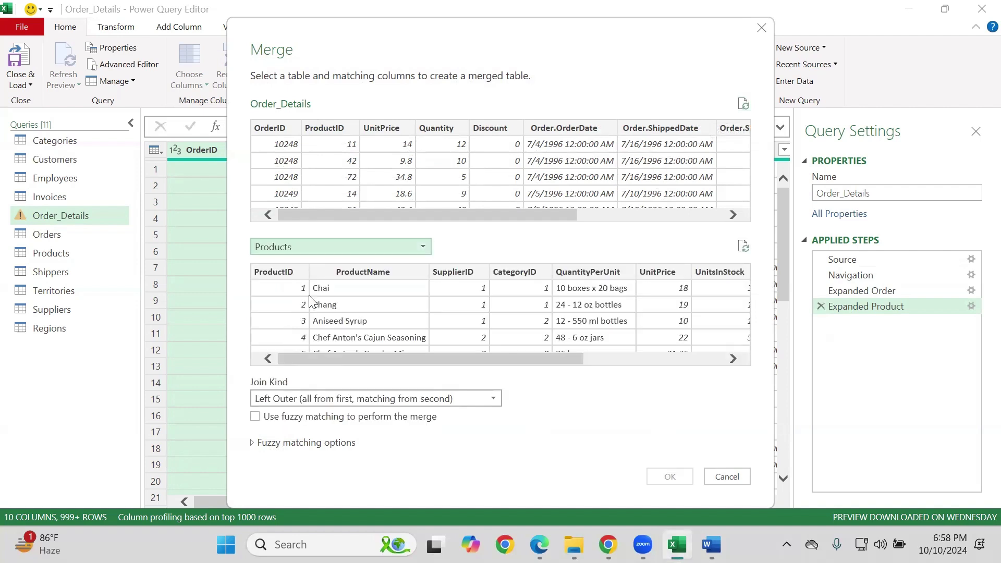
pyautogui.click(279, 288)
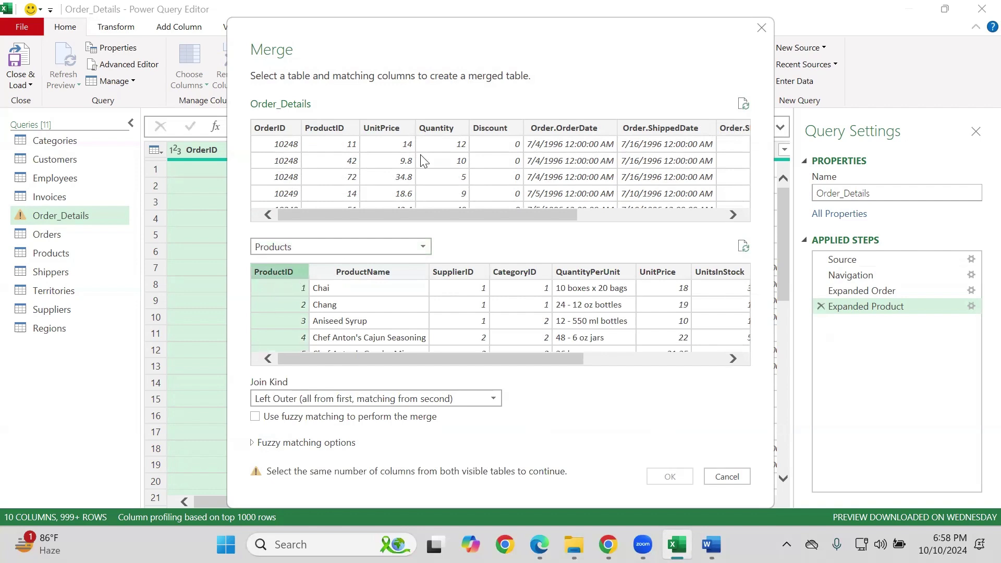
pyautogui.click(345, 136)
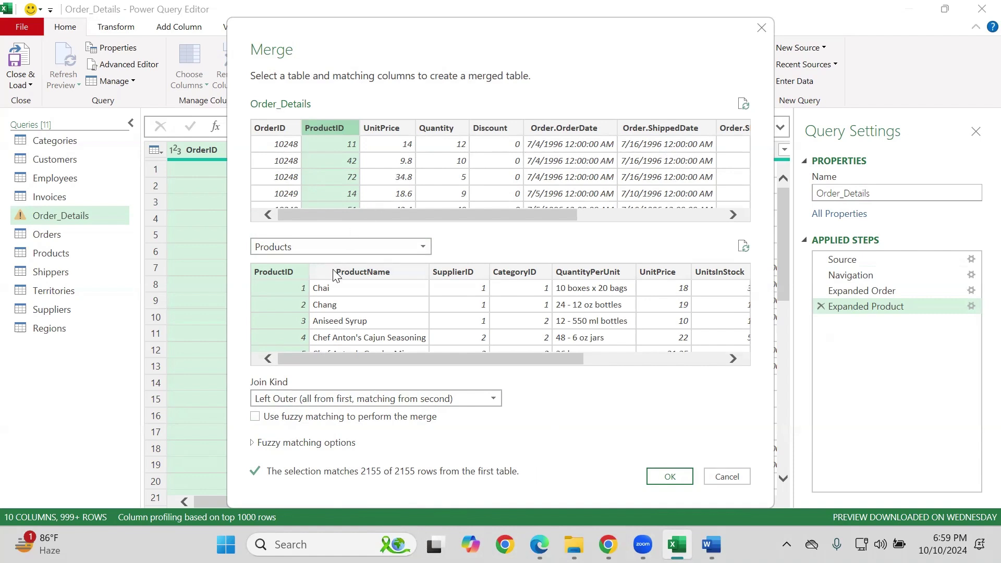
pyautogui.click(353, 398)
pyautogui.click(354, 415)
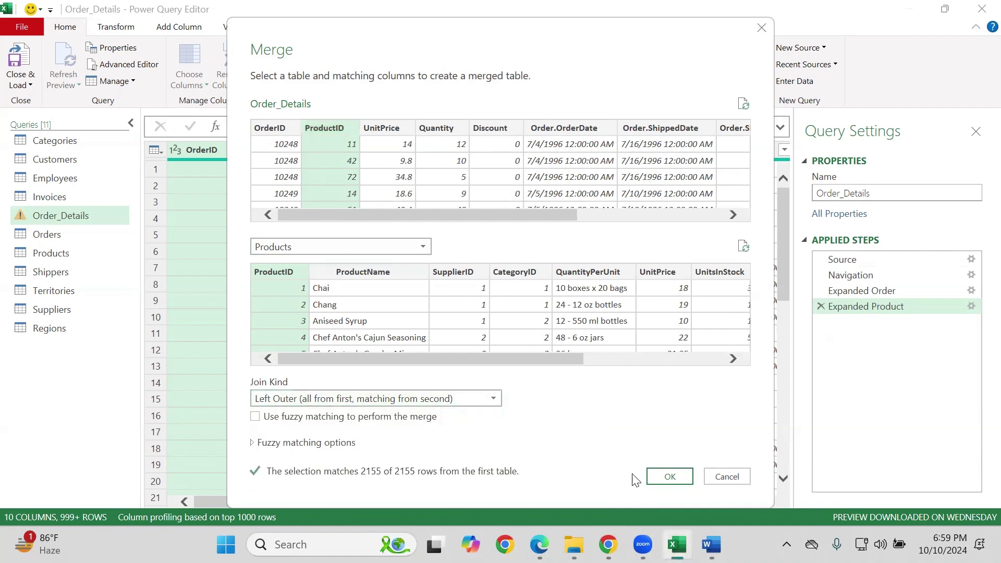
pyautogui.click(670, 476)
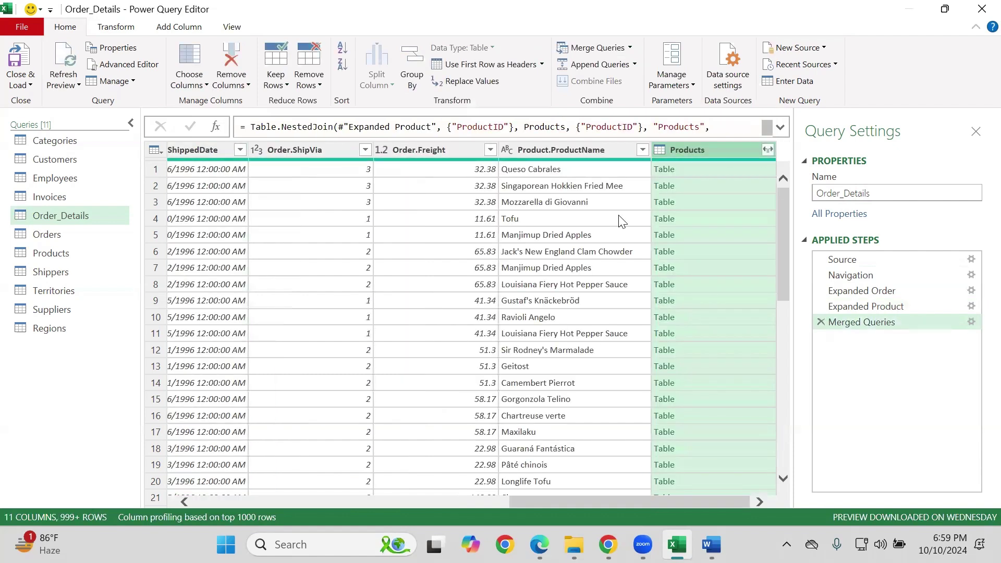
# Expand the merged Products column to only ProductID, keeping the original column name as prefix
pyautogui.click(767, 149)
pyautogui.click(540, 213)
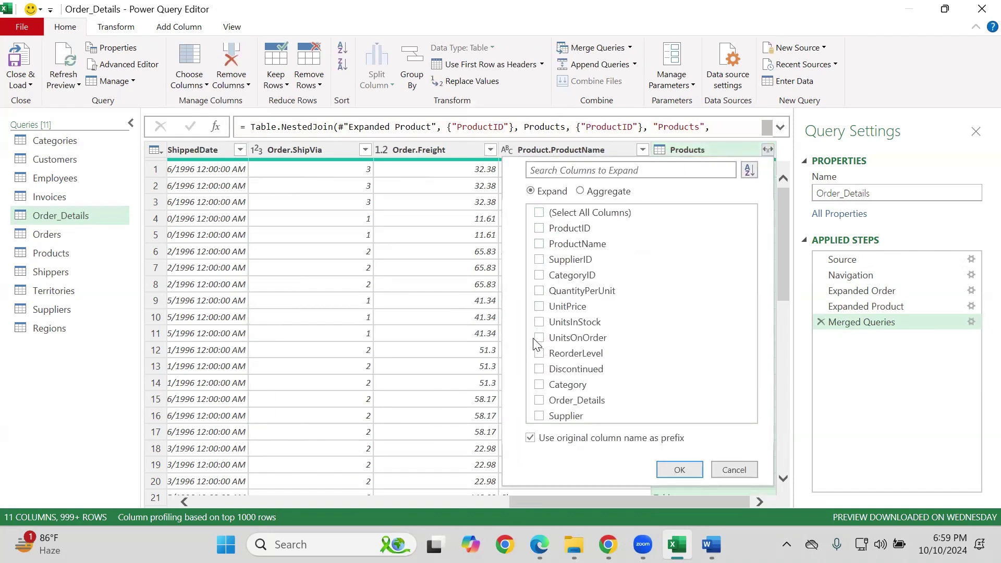
pyautogui.click(540, 228)
pyautogui.click(686, 469)
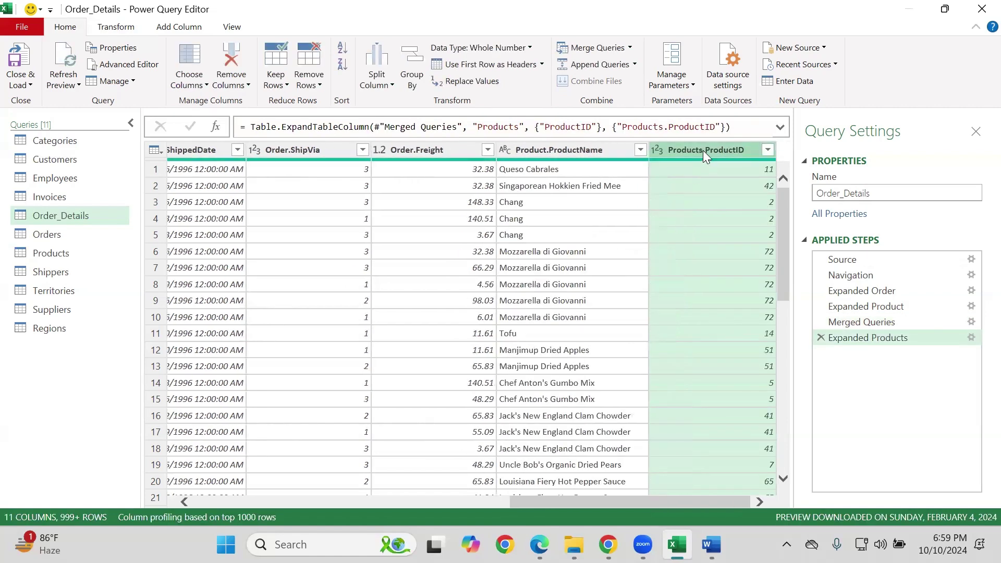
# Rename the Products.ProductID column in the Order_Details query as Product Id
pyautogui.doubleClick(722, 148)
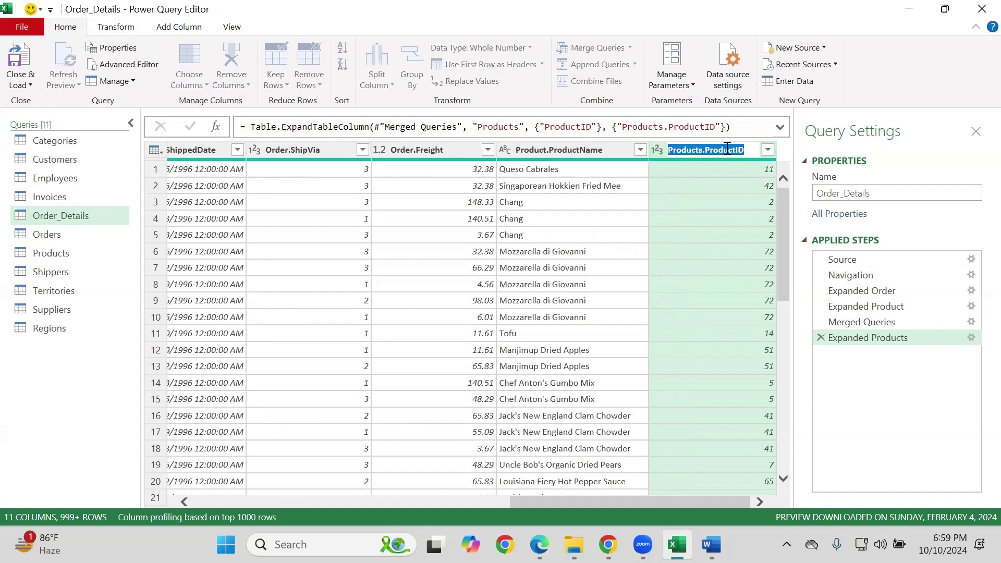
pyautogui.write('Product')
pyautogui.write('Id')
pyautogui.press('Return')
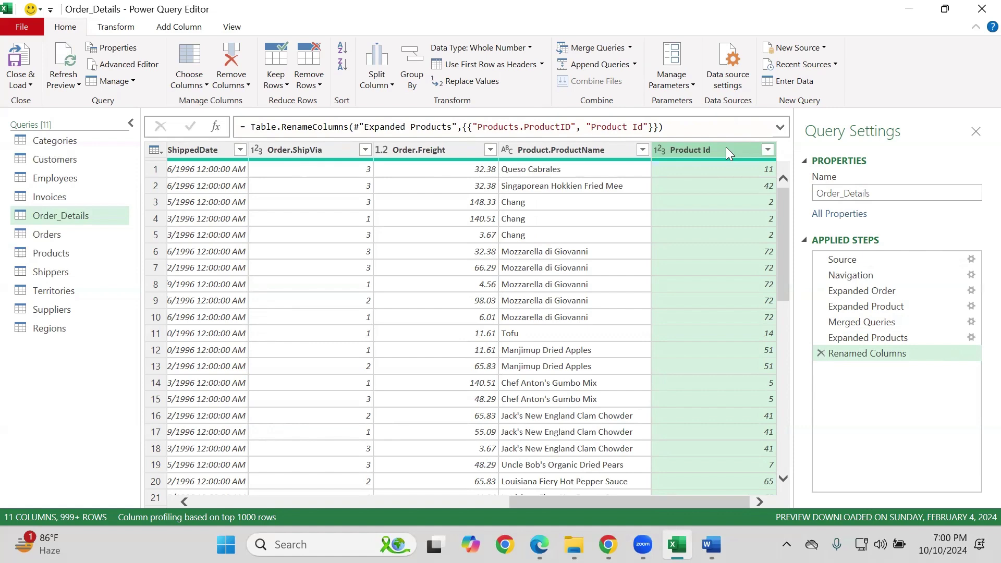
pyautogui.moveTo(525, 504)
pyautogui.mouseDown()
pyautogui.moveTo(209, 528)
pyautogui.moveTo(537, 508)
pyautogui.mouseUp()
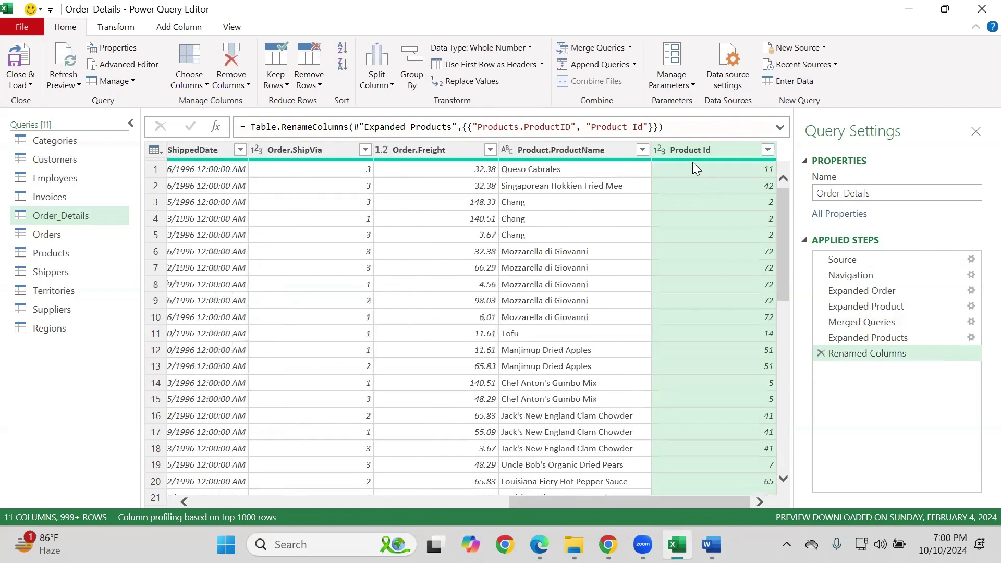
pyautogui.moveTo(674, 154); pyautogui.dragTo(946, 89)
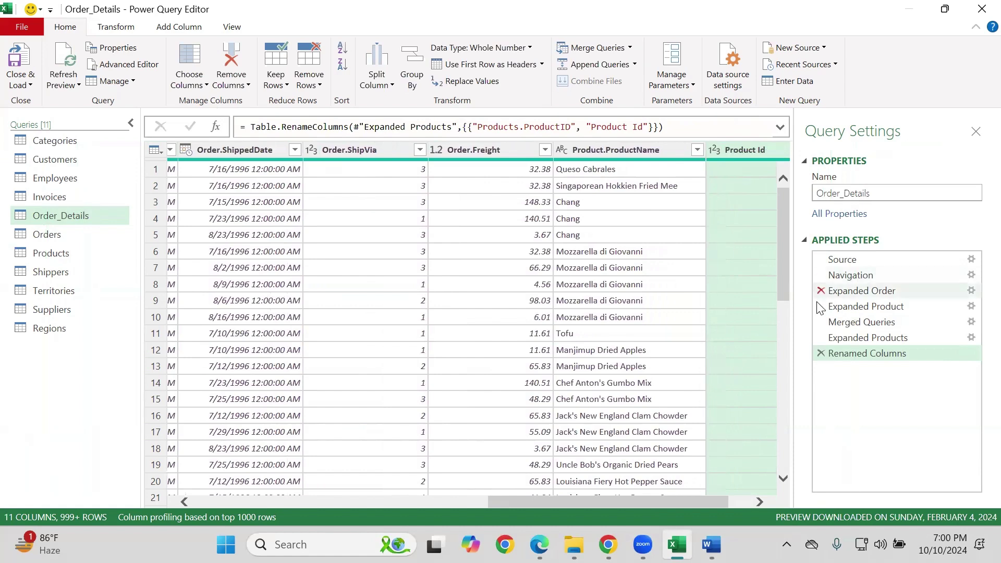
# Delete the Renamed Columns and Expanded Products steps from the Order_Details query
pyautogui.click(820, 355)
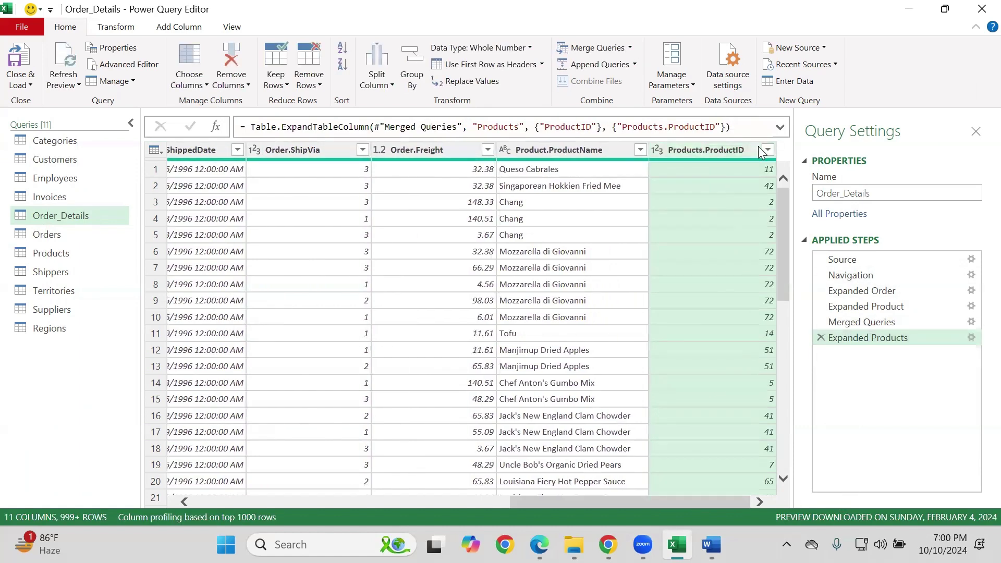
pyautogui.click(767, 151)
pyautogui.click(841, 350)
pyautogui.click(821, 338)
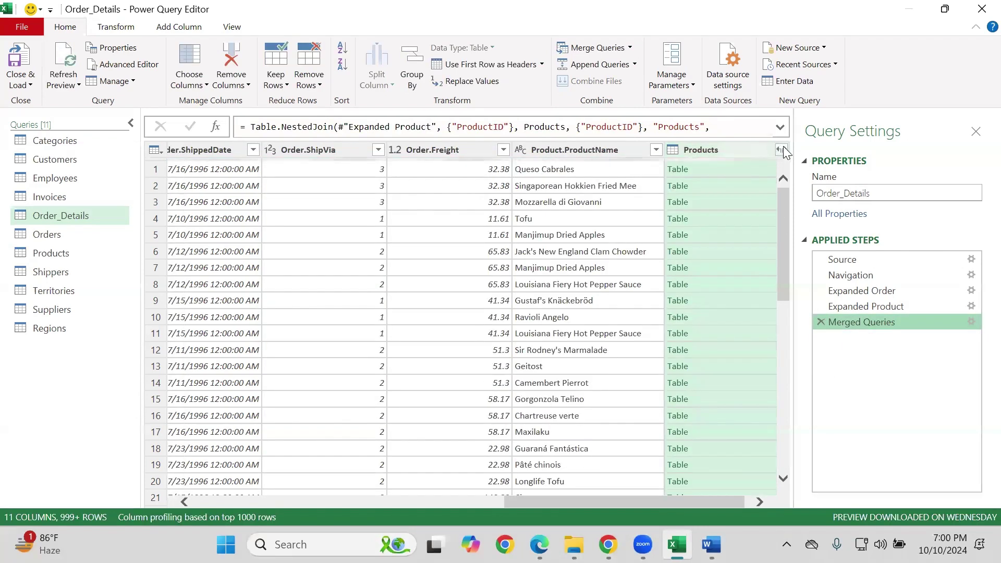
# Expand the merged Products column in Order_Details to only CategoryID, keeping the original column name as prefix
pyautogui.click(781, 150)
pyautogui.click(538, 212)
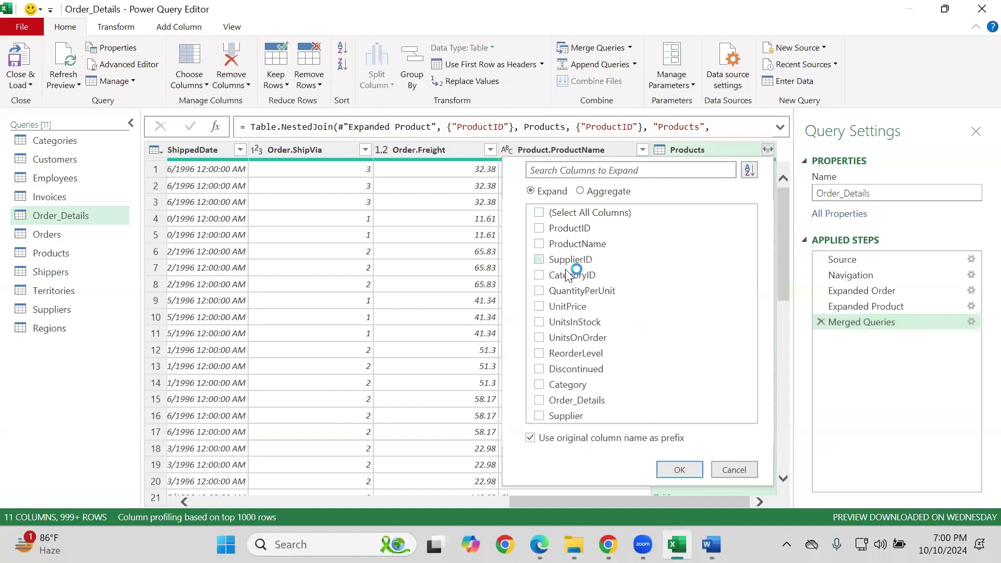
pyautogui.click(540, 276)
pyautogui.press('Return')
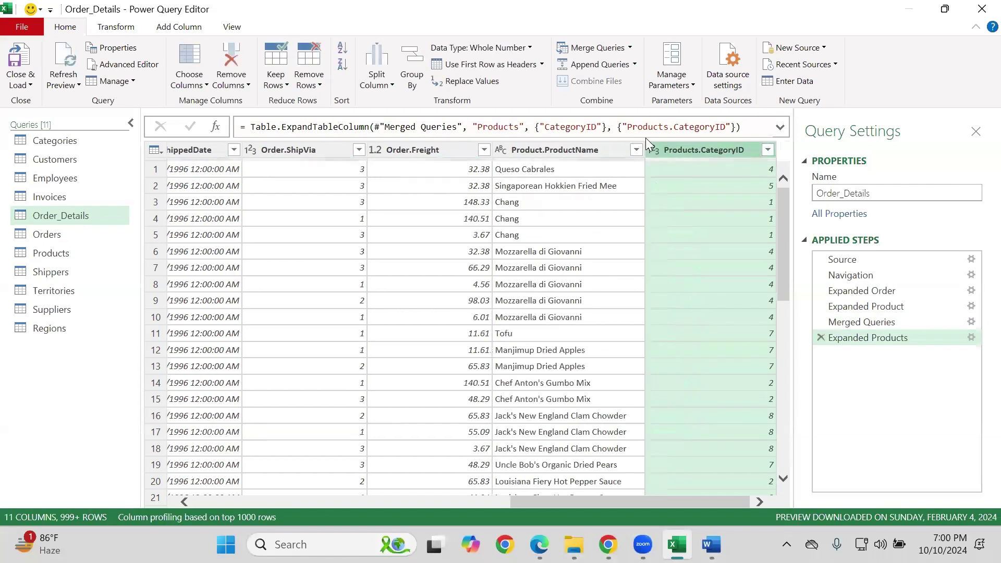
# Rename the Products.CategoryID column in the Order_Details query as CategoryID
pyautogui.doubleClick(705, 149)
pyautogui.click(699, 150)
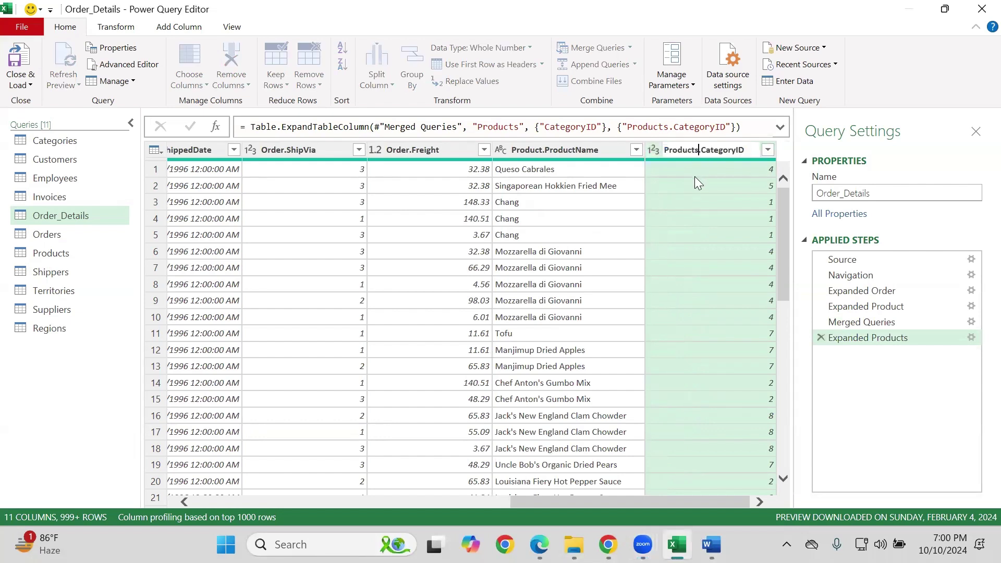
pyautogui.press('BackSpace')
pyautogui.press('BackSpace')
pyautogui.press('BackSpace')
pyautogui.press('BackSpace')
pyautogui.press('BackSpace')
pyautogui.press('BackSpace')
pyautogui.press('BackSpace')
pyautogui.press('BackSpace')
pyautogui.press('Return')
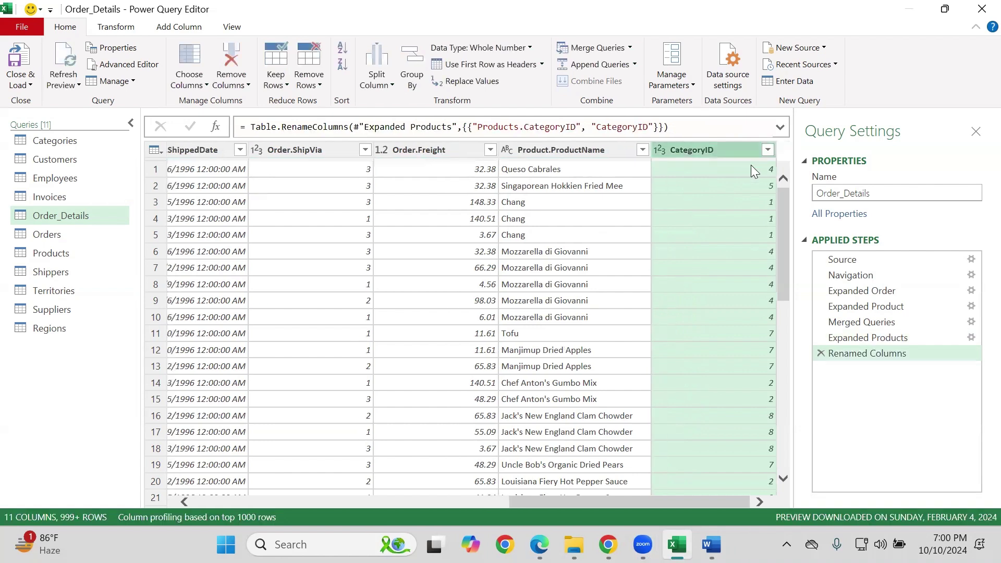
# Move the CategoryID column between ProductID and UnitPrice in the Order_Details query
pyautogui.moveTo(11, 158); pyautogui.dragTo(262, 166)
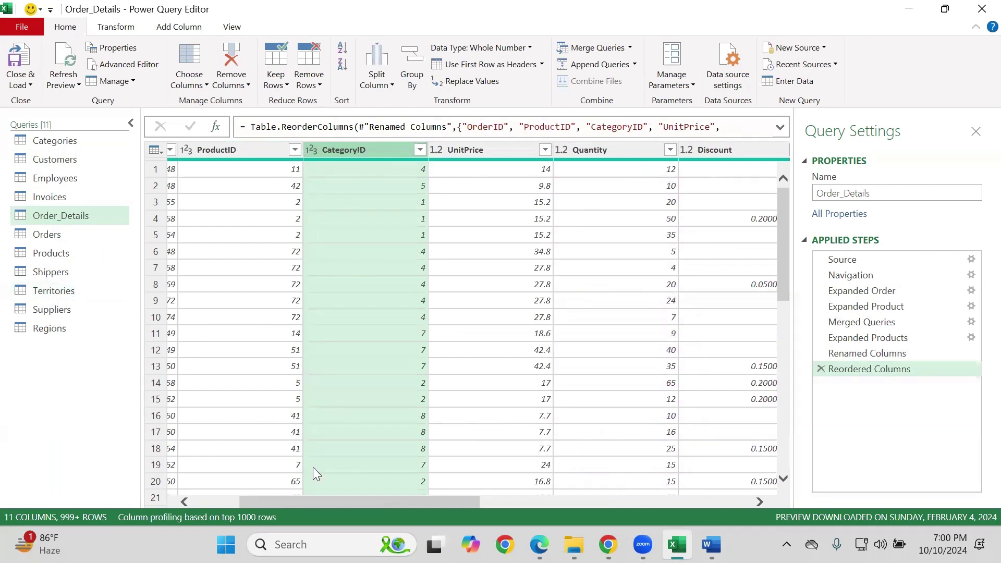
pyautogui.moveTo(329, 501); pyautogui.dragTo(194, 499)
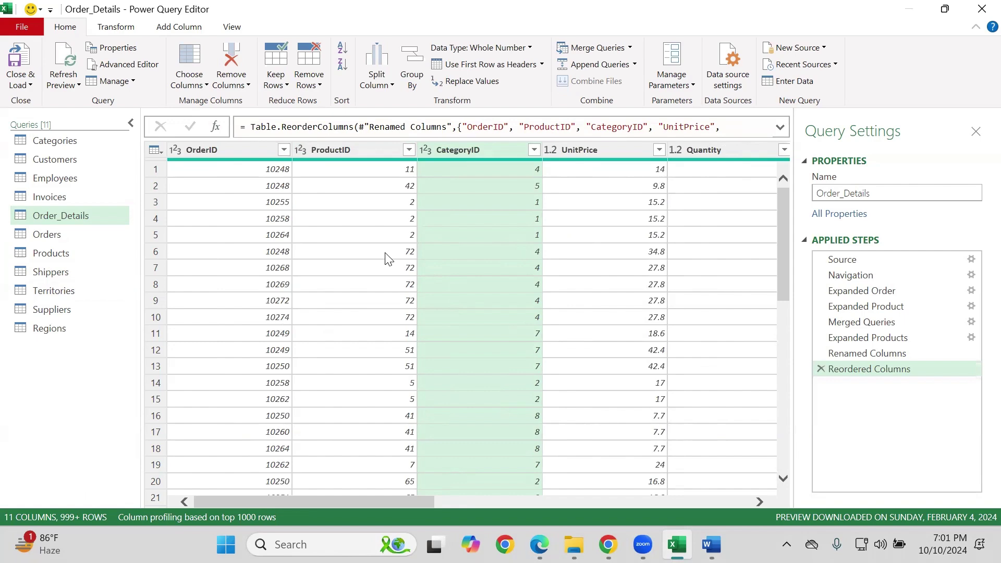
# Examine the UnitPrice and Quantity columns of the Order_Details query
pyautogui.moveTo(369, 503); pyautogui.dragTo(437, 477)
pyautogui.click(462, 149)
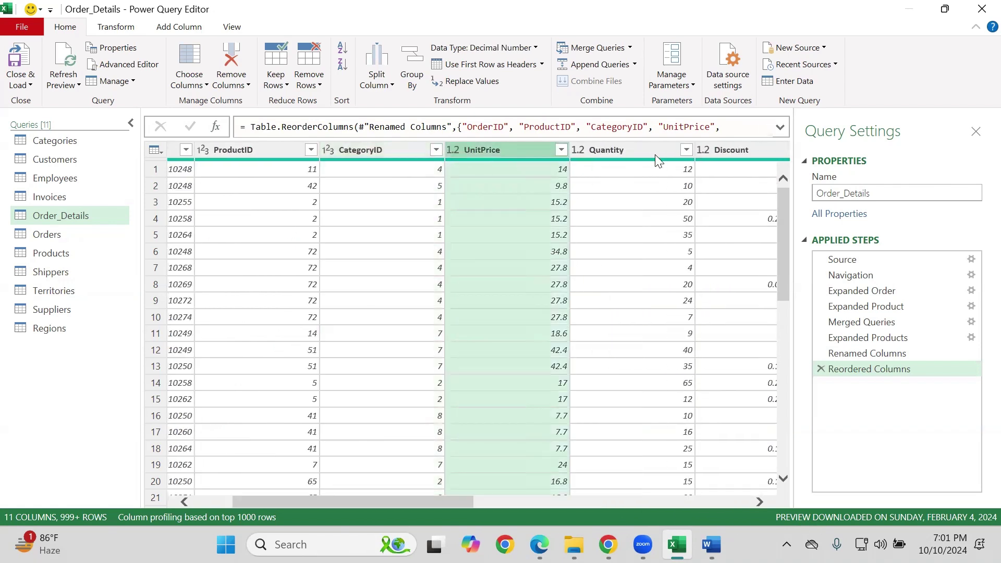
pyautogui.click(658, 152)
pyautogui.click(485, 153)
pyautogui.click(619, 153)
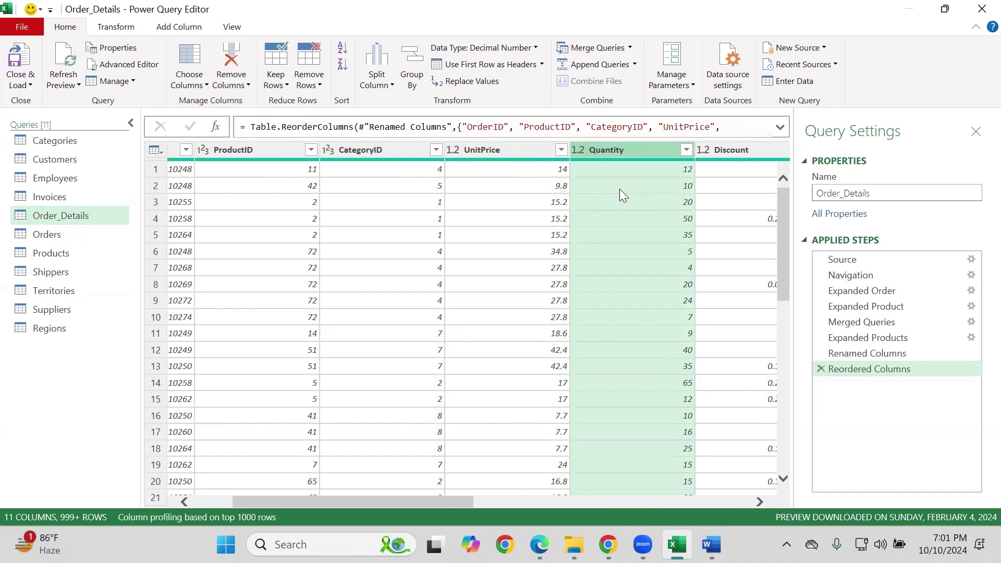
pyautogui.click(516, 153)
pyautogui.click(614, 146)
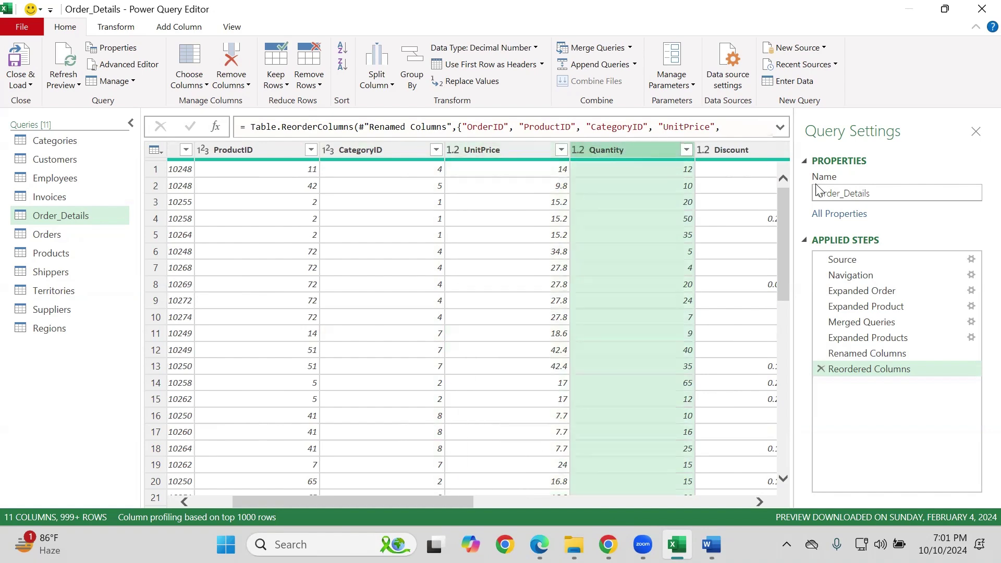
pyautogui.click(116, 27)
pyautogui.click(65, 27)
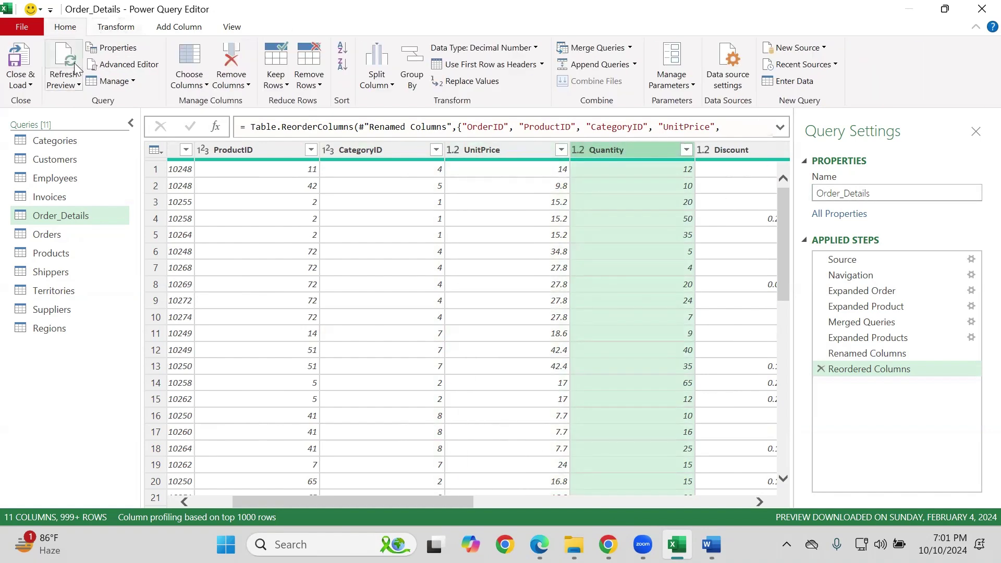
# Start a custom column named Total Price in Order_Details and look up the Quantity field for its formula
pyautogui.click(178, 27)
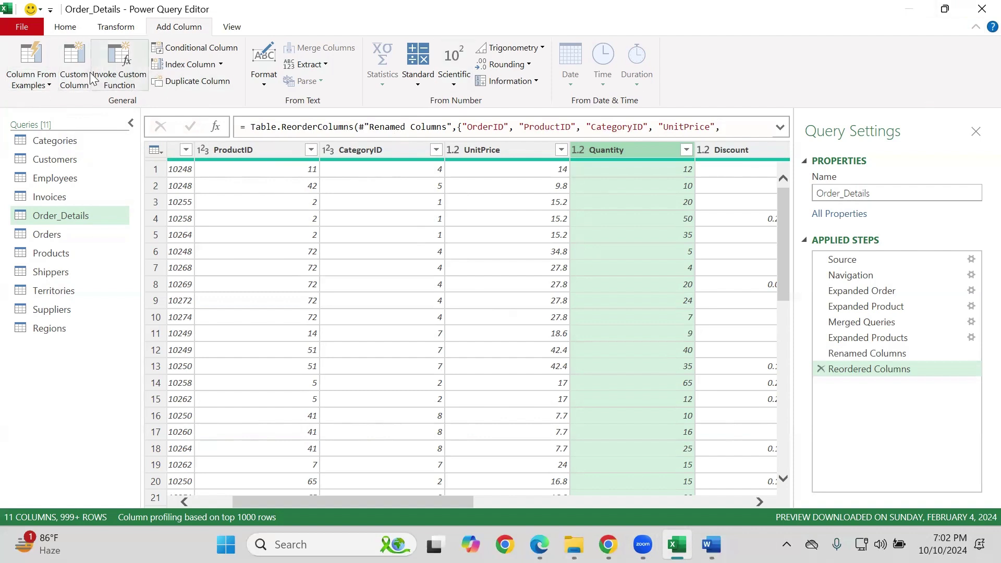
pyautogui.click(76, 67)
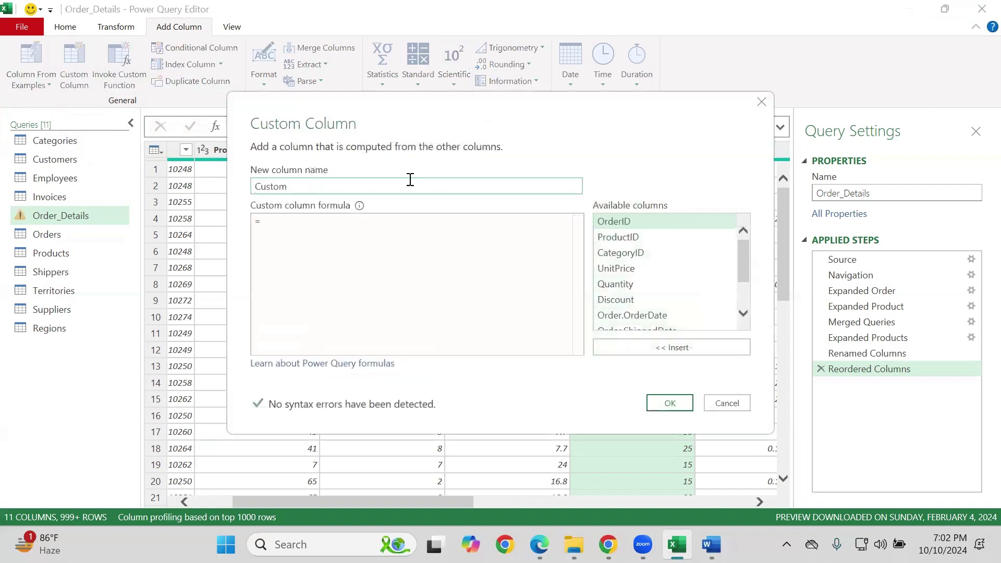
pyautogui.press('BackSpace')
pyautogui.press('BackSpace')
pyautogui.press('BackSpace')
pyautogui.press('BackSpace')
pyautogui.press('BackSpace')
pyautogui.write('To')
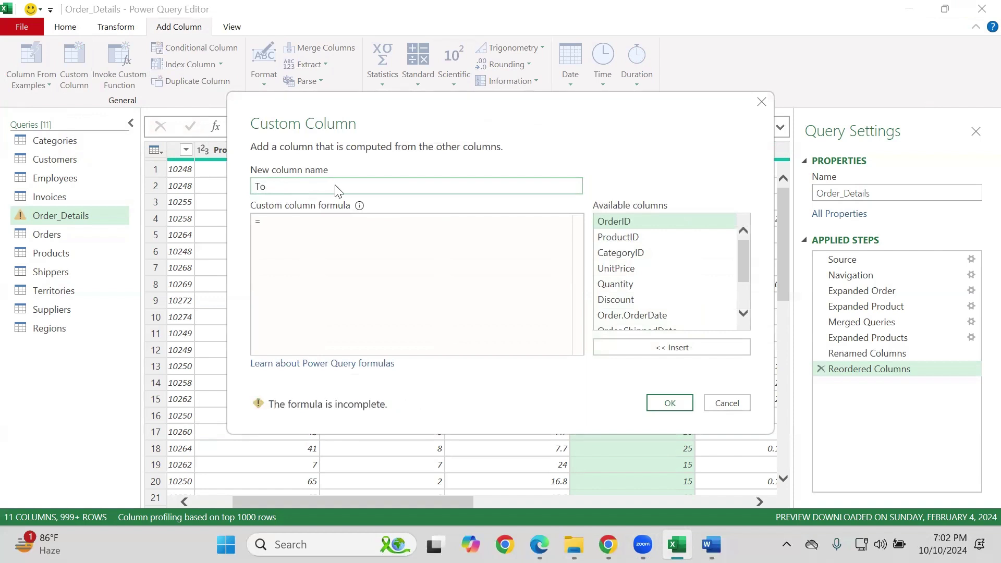
pyautogui.write('tal Price')
pyautogui.click(382, 238)
pyautogui.write('qu')
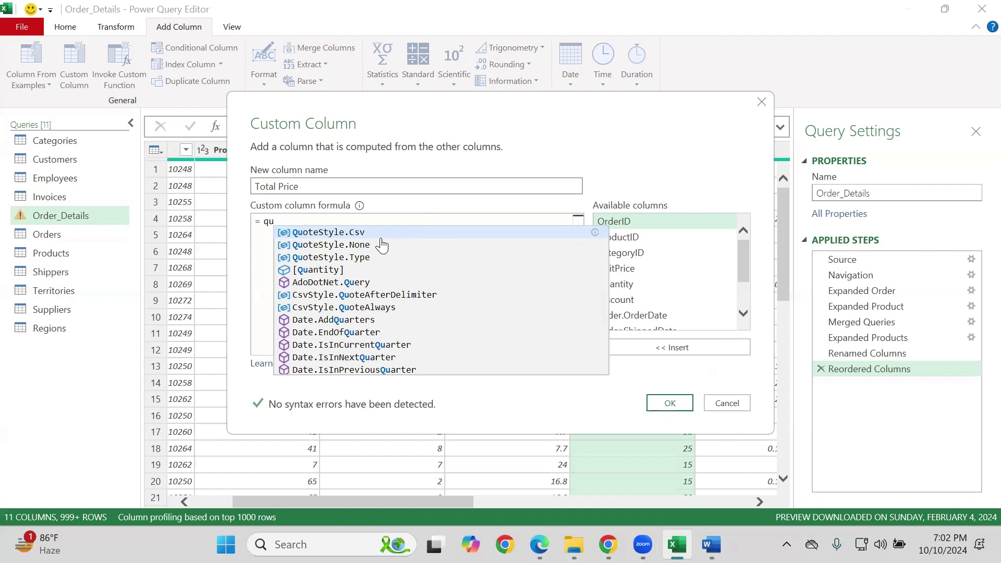
# Complete the Total Price custom column with the formula [Quantity]*[UnitPrice] and move the new column between Discount and Order.OrderDate
pyautogui.press('Down')
pyautogui.press('Down')
pyautogui.press('Down')
pyautogui.press('Down')
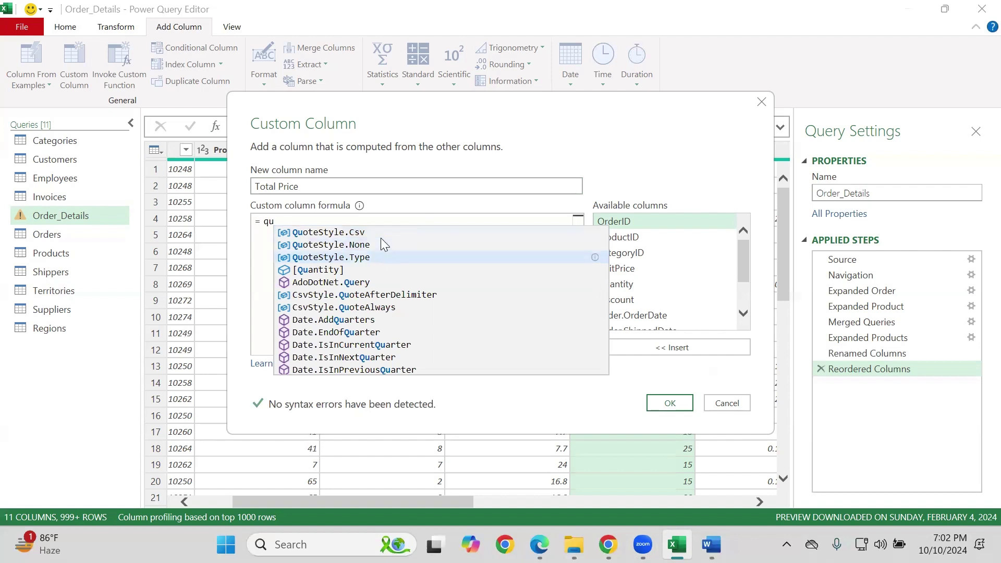
pyautogui.press('Up')
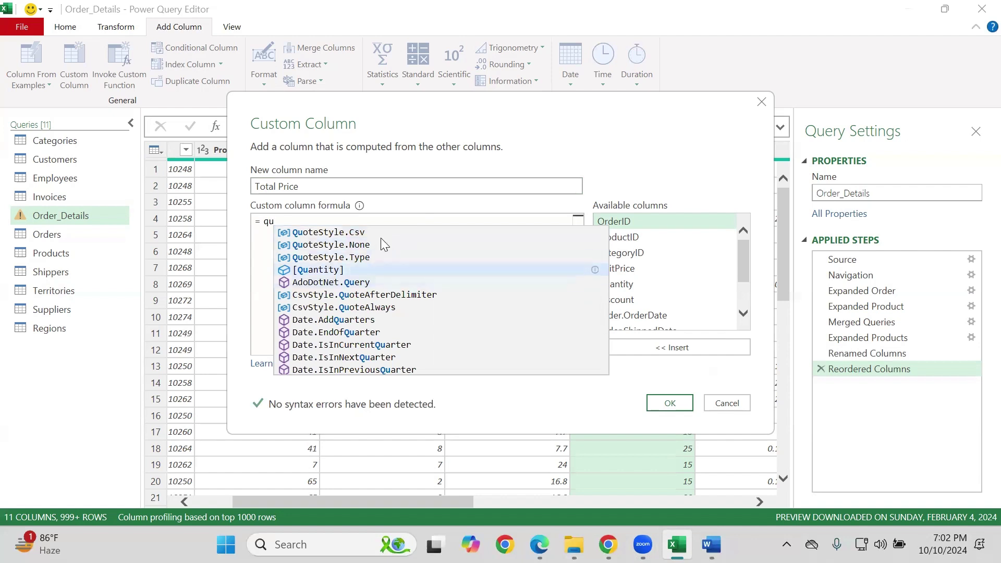
pyautogui.press('Return')
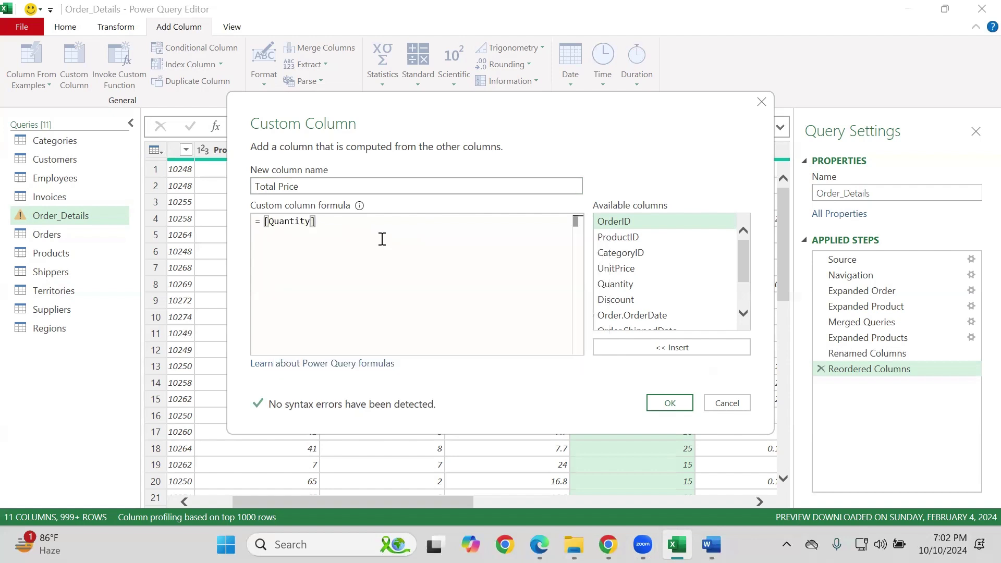
pyautogui.write('*')
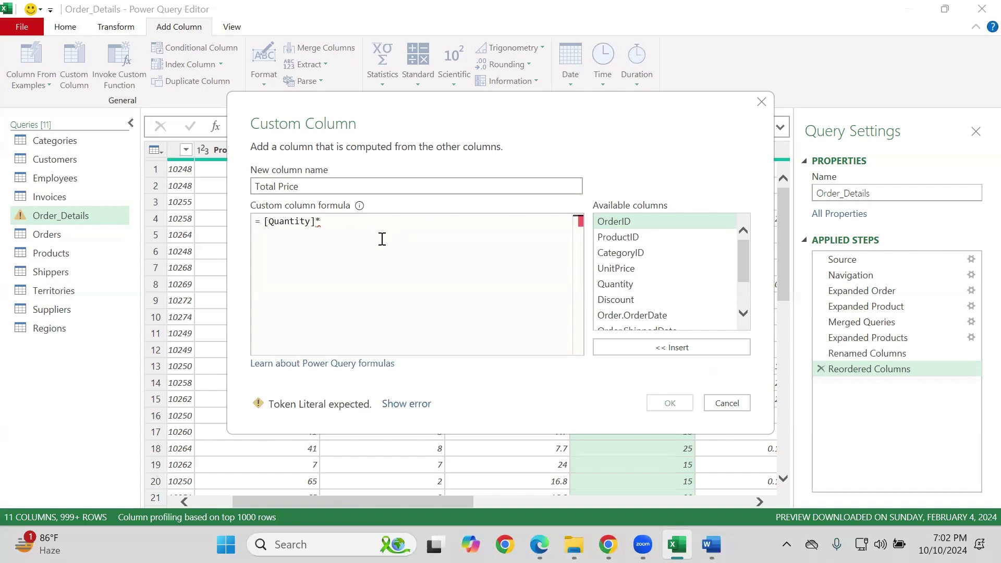
pyautogui.write('uni')
pyautogui.press('Return')
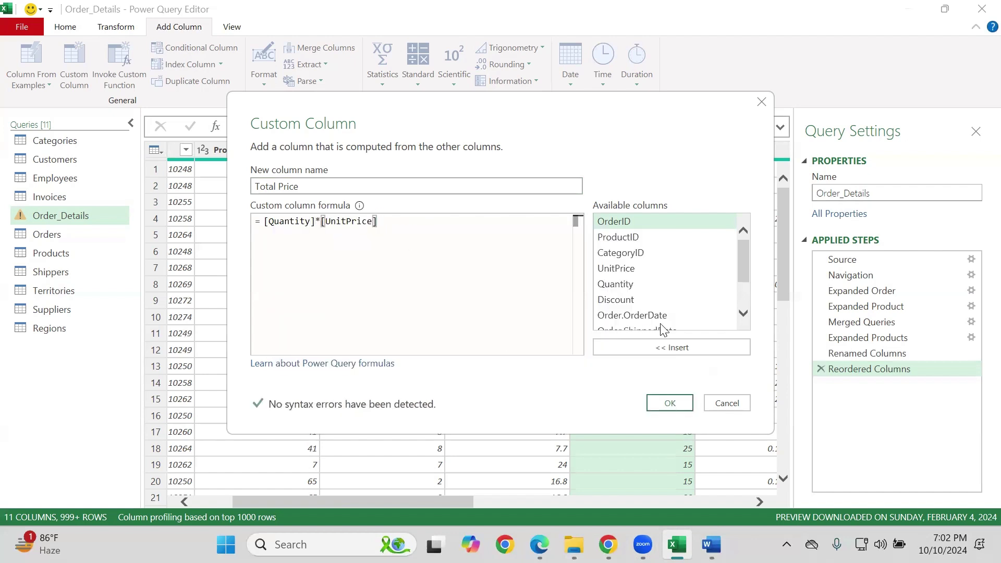
pyautogui.click(670, 404)
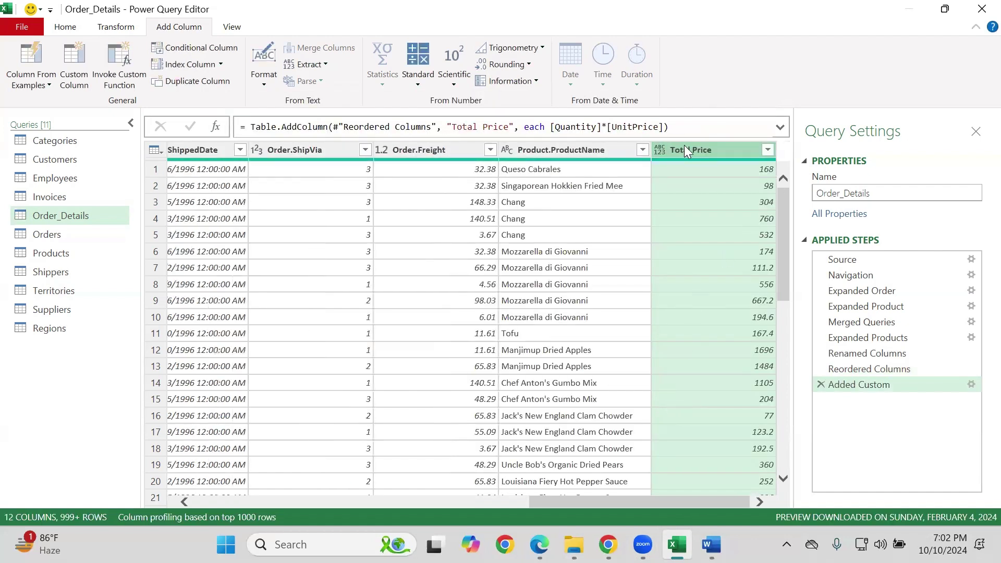
pyautogui.moveTo(730, 150); pyautogui.dragTo(279, 149)
pyautogui.moveTo(387, 128); pyautogui.dragTo(460, 158)
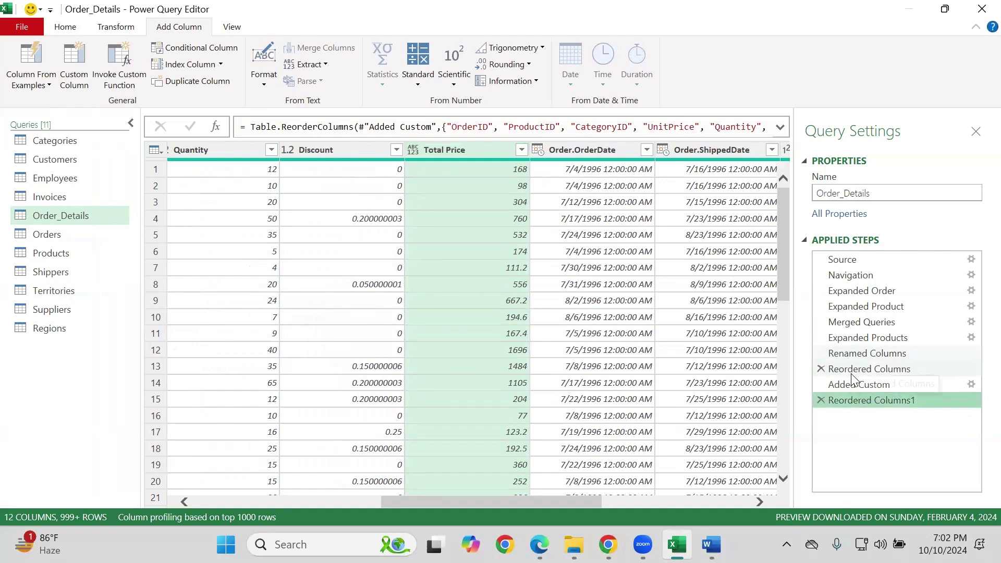
# Edit the Added Custom step so the Total Price formula is ([Quantity]*[UnitPrice])-[Discount]
pyautogui.click(854, 384)
pyautogui.doubleClick(853, 383)
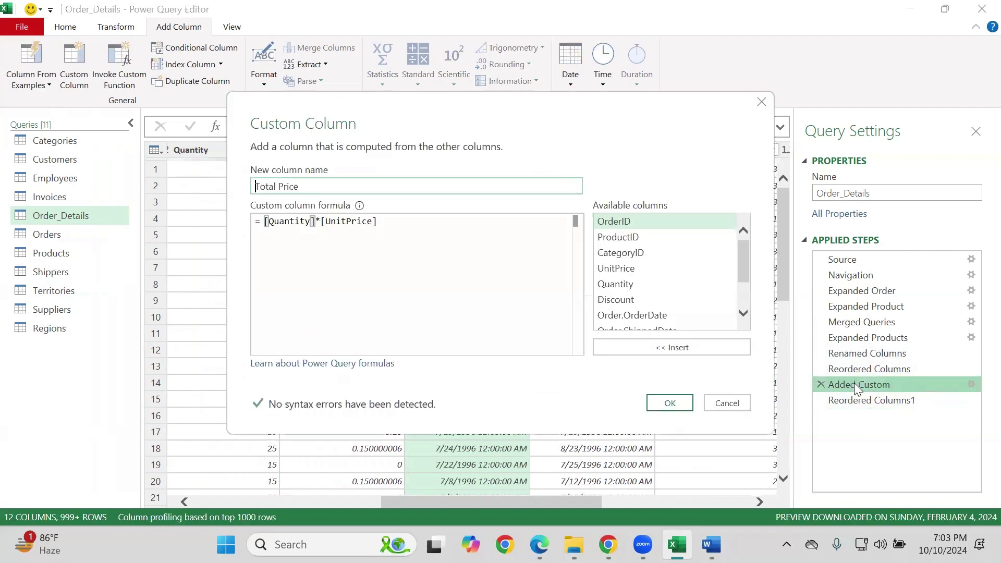
pyautogui.write(')')
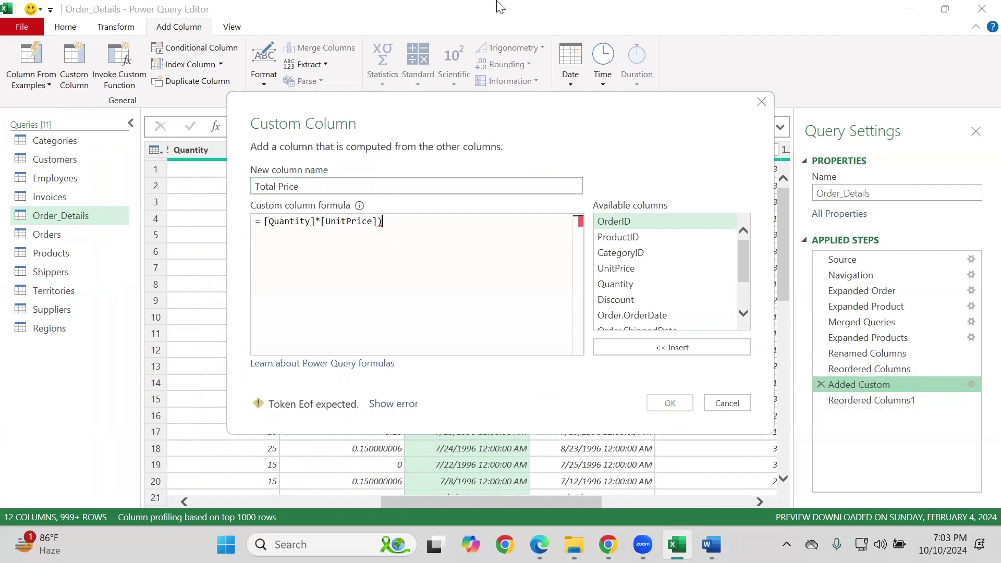
pyautogui.click(264, 221)
pyautogui.write('(')
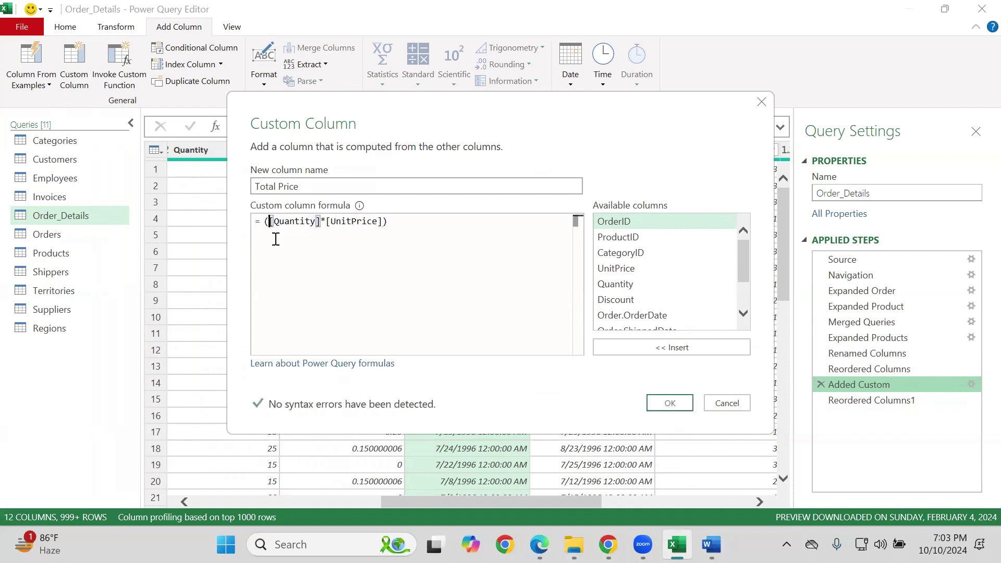
pyautogui.press('Right')
pyautogui.press('Right')
pyautogui.press('Right')
pyautogui.press('Right')
pyautogui.press('Right')
pyautogui.press('Right')
pyautogui.press('Right')
pyautogui.press('Right')
pyautogui.press('Right')
pyautogui.press('Right')
pyautogui.press('Right')
pyautogui.press('Right')
pyautogui.press('Right')
pyautogui.press('Right')
pyautogui.press('Right')
pyautogui.press('Right')
pyautogui.press('Right')
pyautogui.press('Right')
pyautogui.press('Right')
pyautogui.press('Right')
pyautogui.write('-dis')
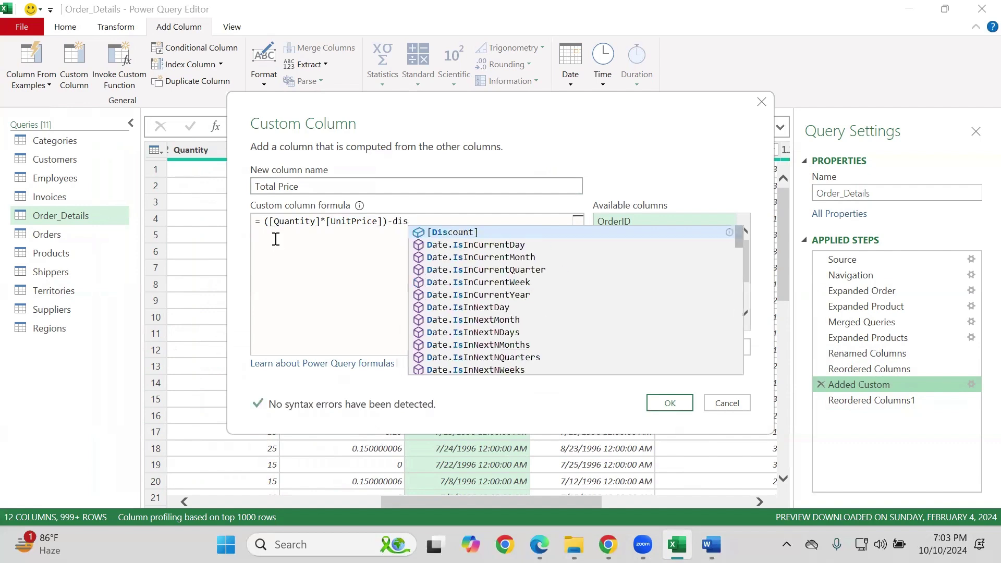
pyautogui.press('Tab')
pyautogui.press('Return')
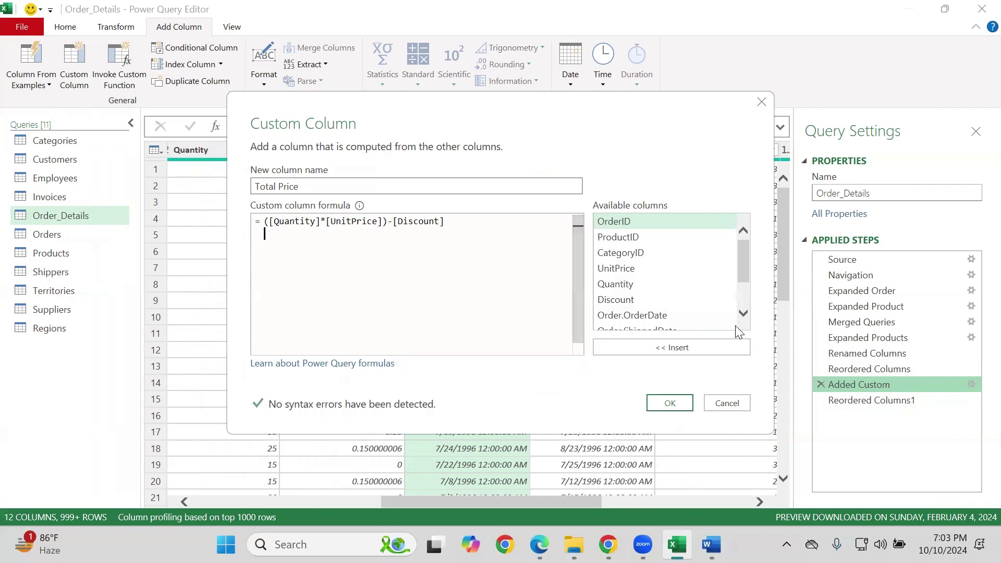
pyautogui.click(670, 403)
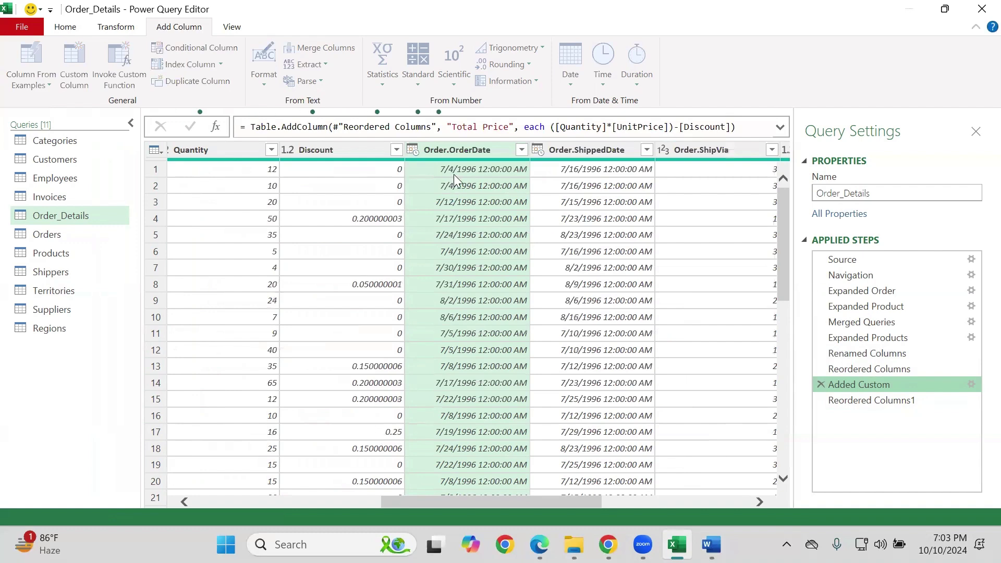
# Move the Total Price column directly before Order.OrderDate, accepting the insertion of an intermediate query step
pyautogui.moveTo(709, 150); pyautogui.dragTo(482, 159)
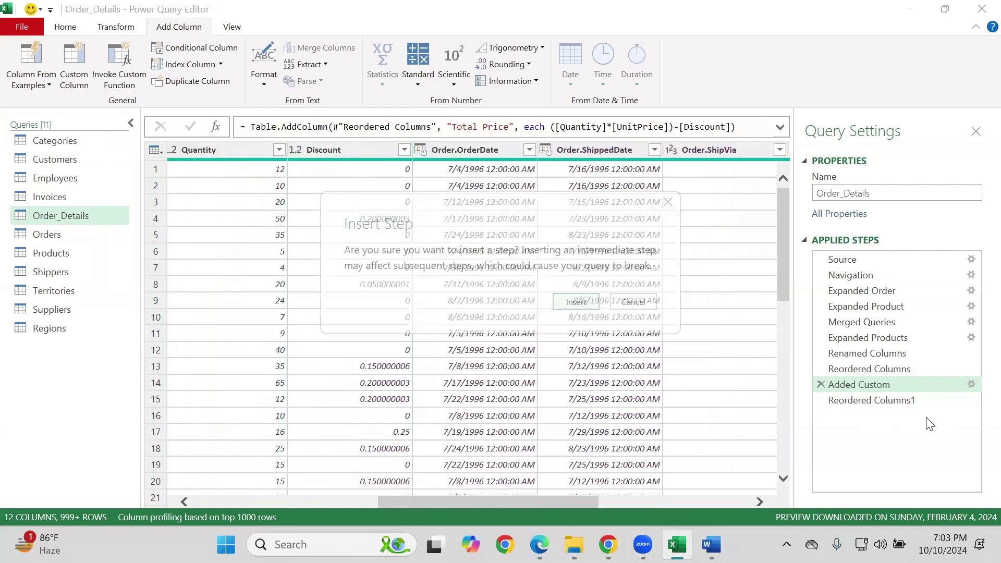
pyautogui.click(568, 299)
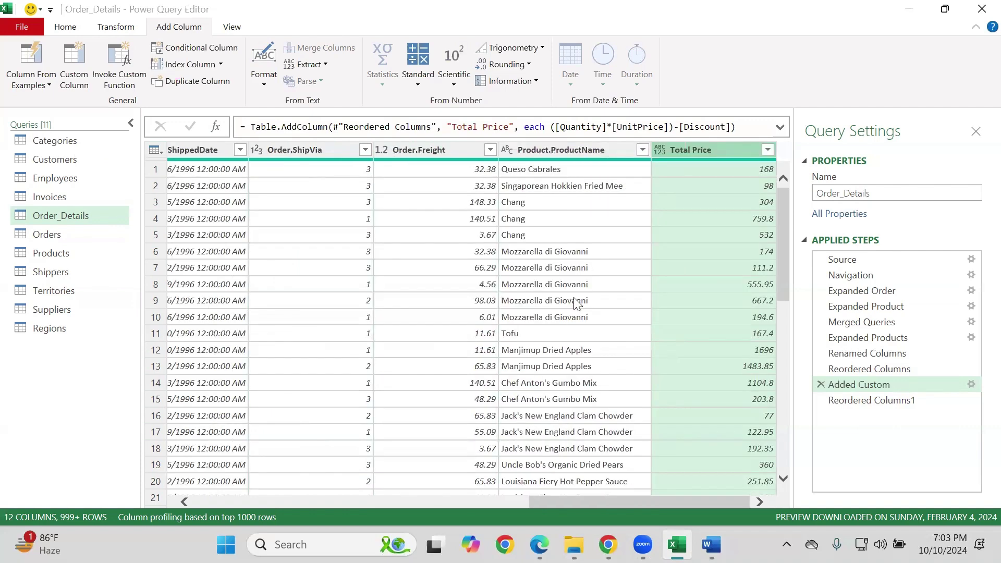
# Reopen the Added Custom step to check the Total Price column's formula
pyautogui.click(857, 369)
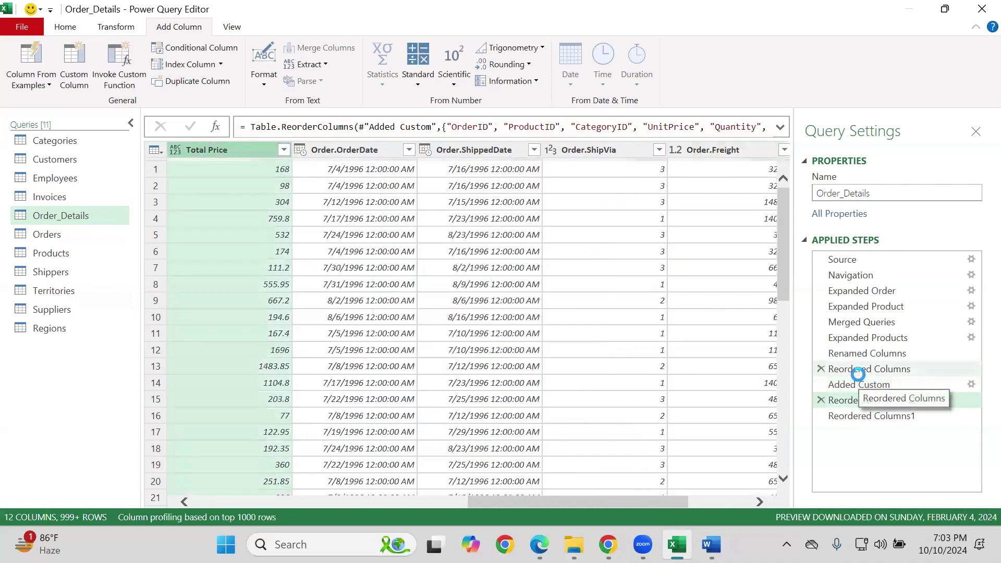
pyautogui.doubleClick(851, 384)
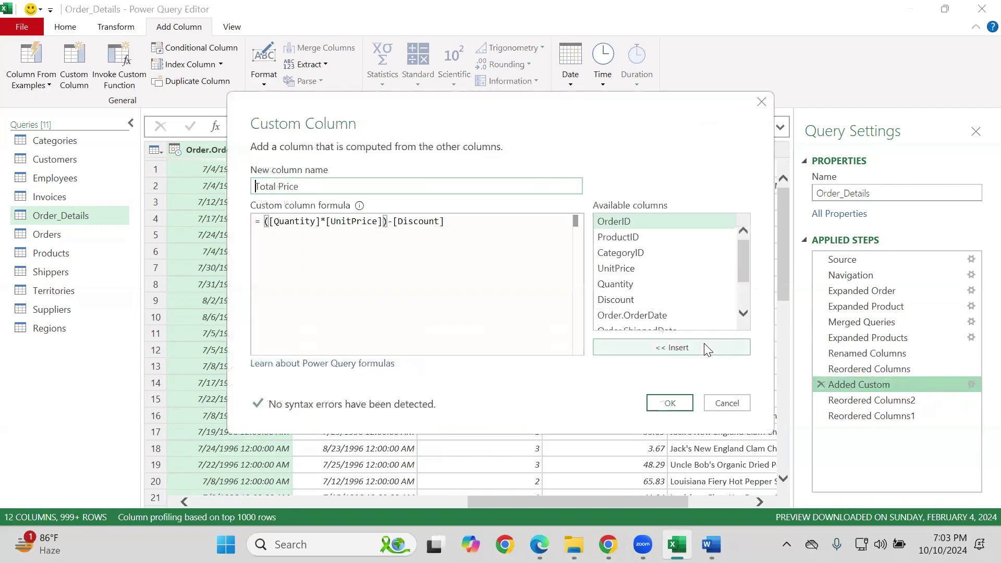
pyautogui.click(687, 401)
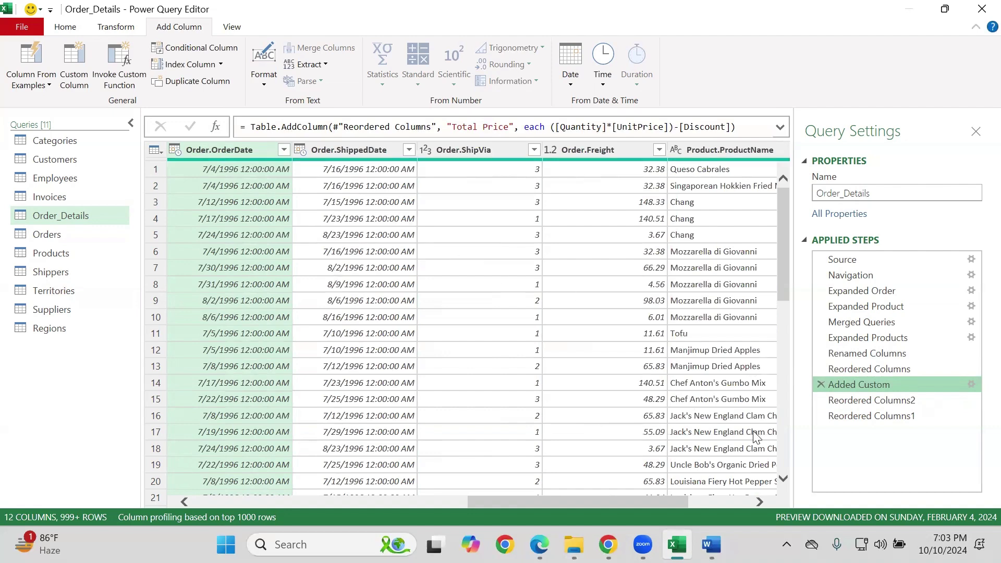
# Change the data type of the Order.OrderDate and Order.ShippedDate columns to Date, inserting the change after the Added Custom step
pyautogui.click(421, 502)
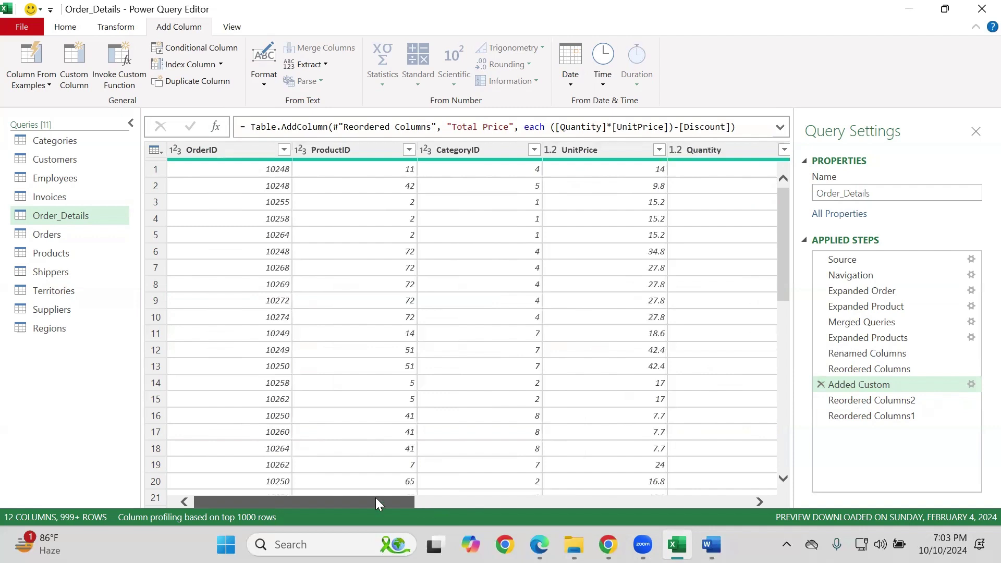
pyautogui.click(497, 503)
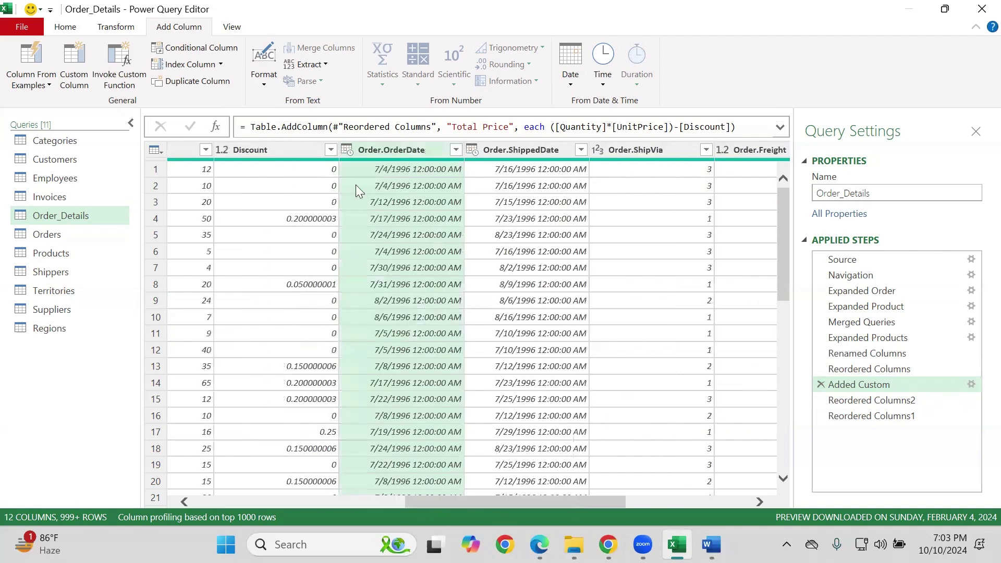
pyautogui.click(348, 150)
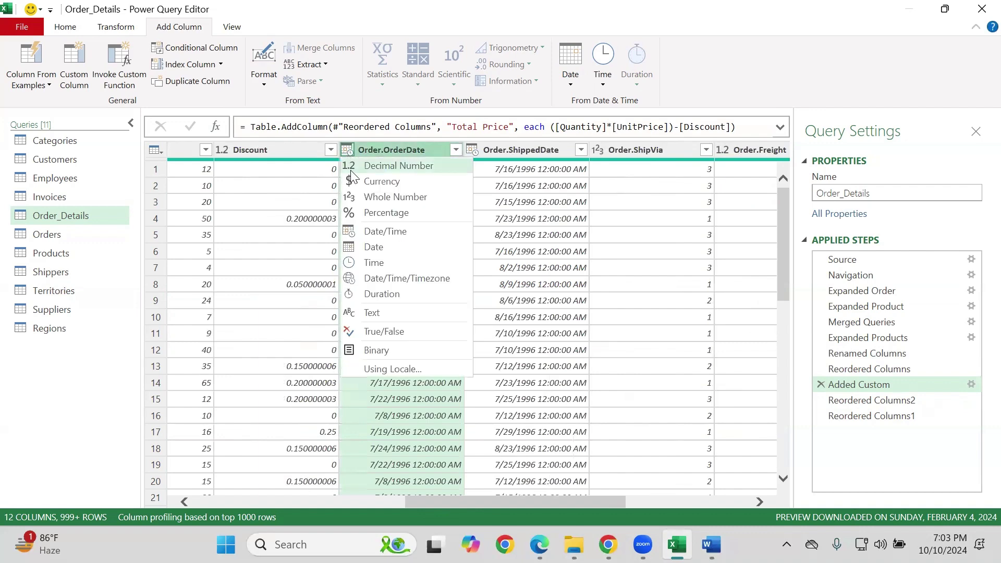
pyautogui.click(365, 246)
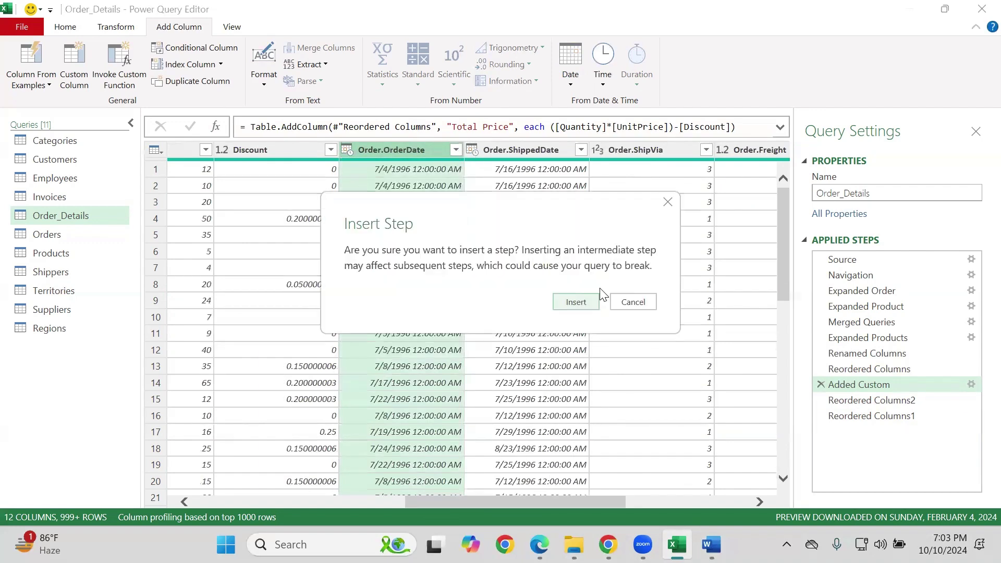
pyautogui.click(576, 302)
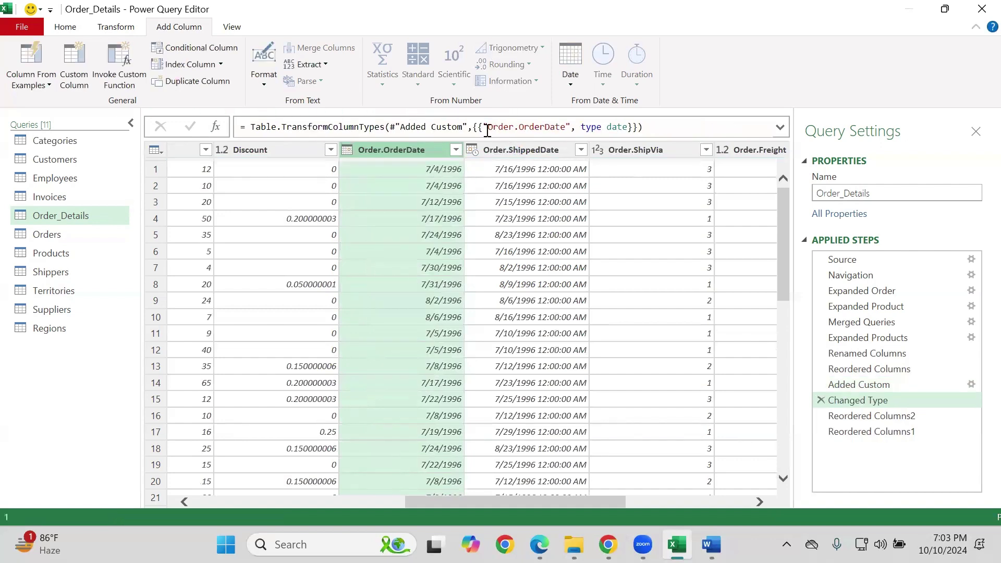
pyautogui.click(479, 150)
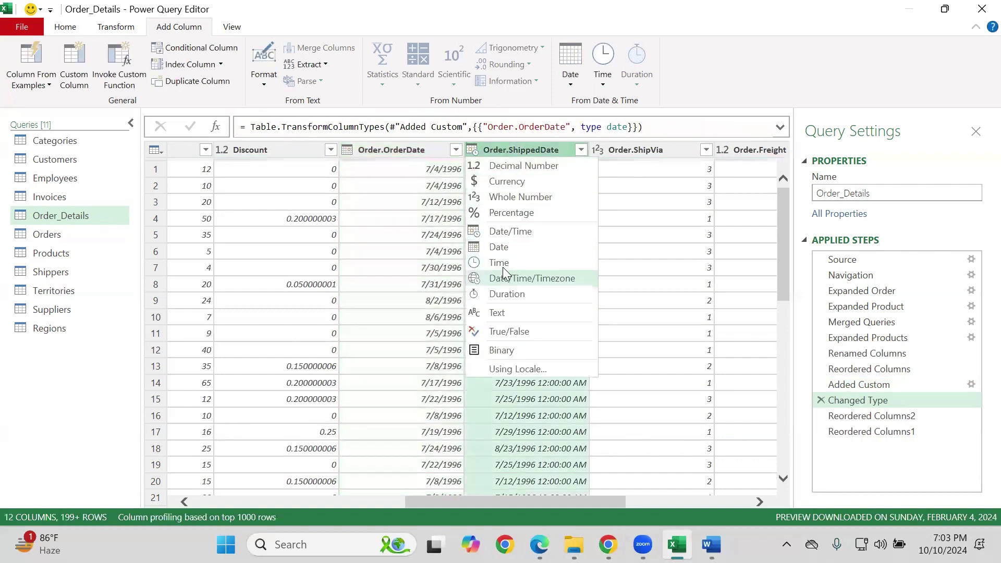
pyautogui.click(502, 250)
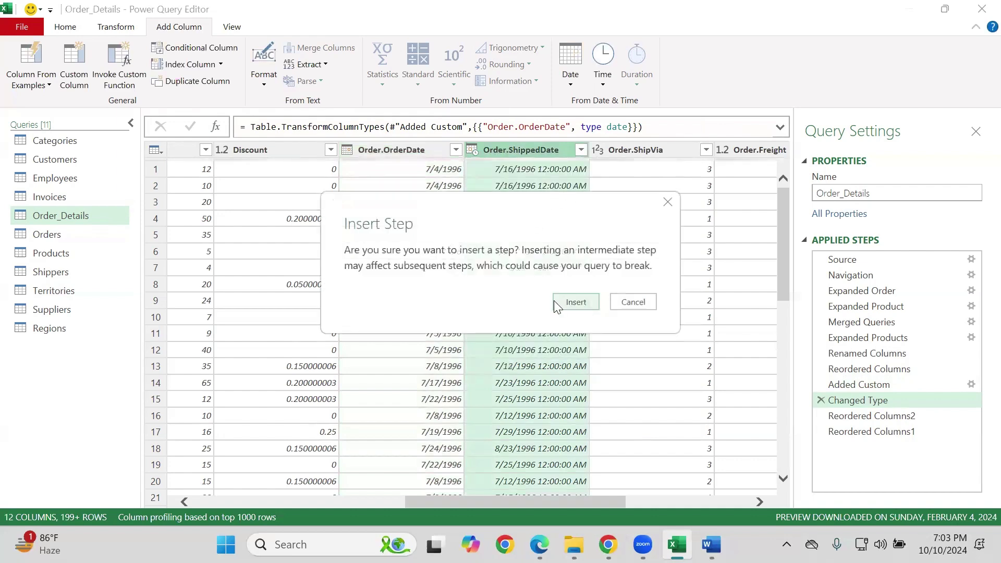
pyautogui.click(558, 301)
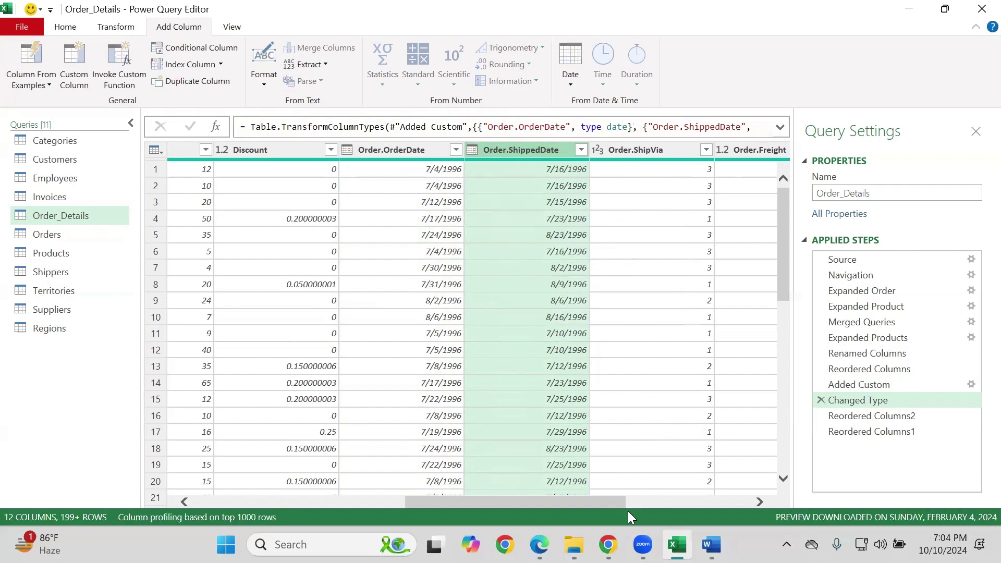
# Rename the Order.OrderDate column to "Order date", inserting the rename after the Changed Type step
pyautogui.moveTo(620, 497); pyautogui.dragTo(852, 497)
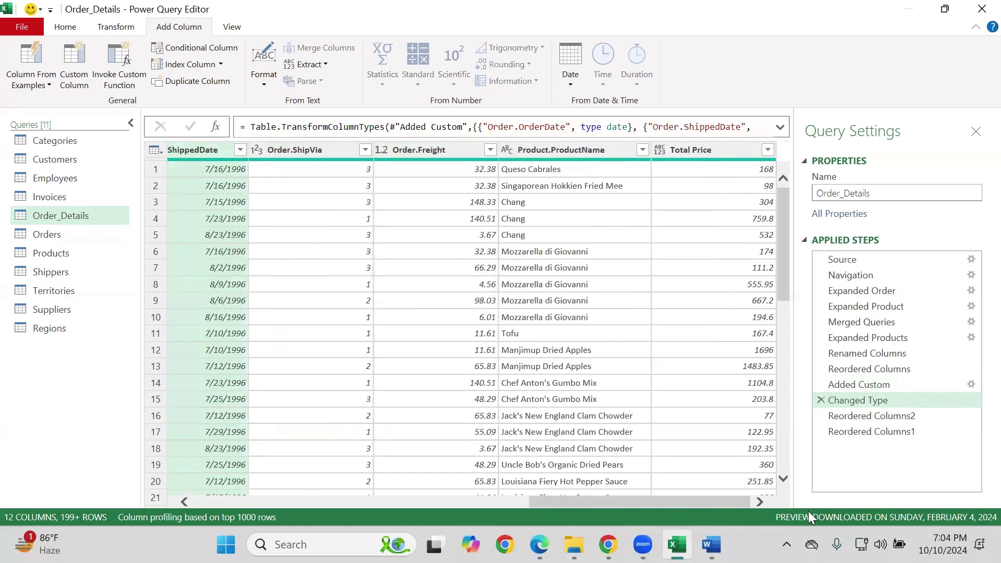
pyautogui.moveTo(705, 503); pyautogui.dragTo(531, 506)
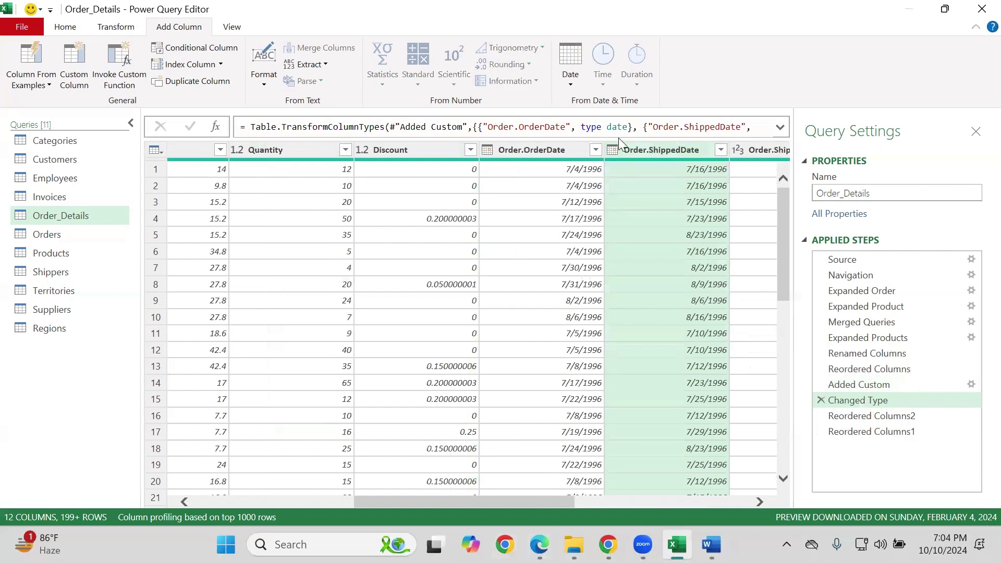
pyautogui.click(562, 149)
pyautogui.doubleClick(562, 149)
pyautogui.press('BackSpace')
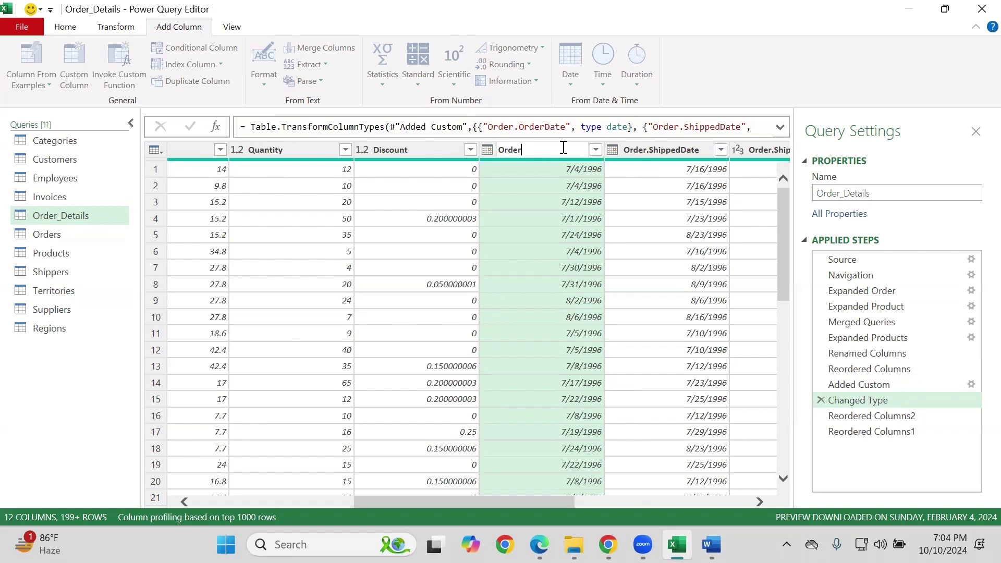
pyautogui.write('Order date')
pyautogui.press('Return')
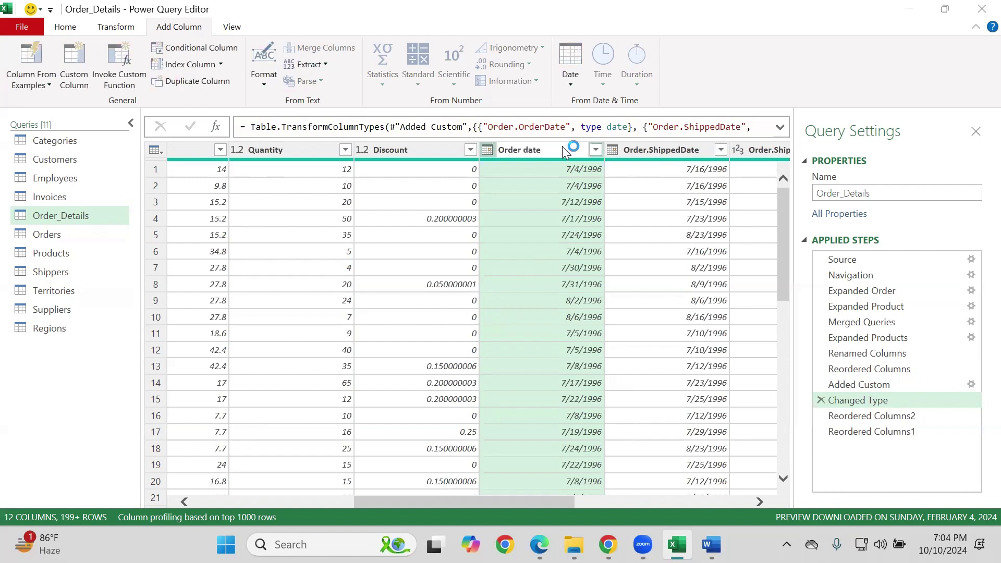
pyautogui.click(575, 302)
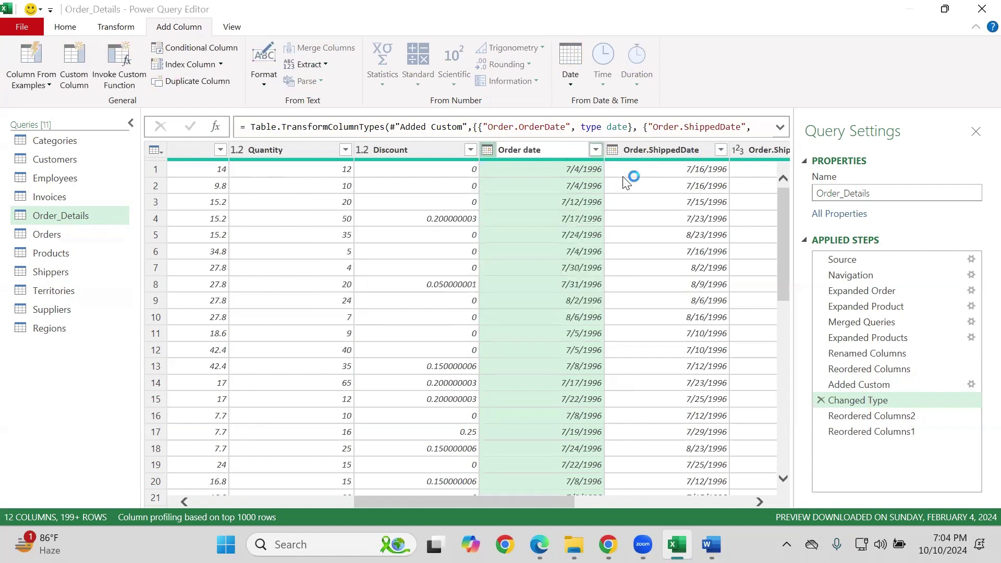
# Rename the Order.ShippedDate column to "ShippedDate" by removing its prefix, and accept the inserted step
pyautogui.doubleClick(653, 149)
pyautogui.click(649, 150)
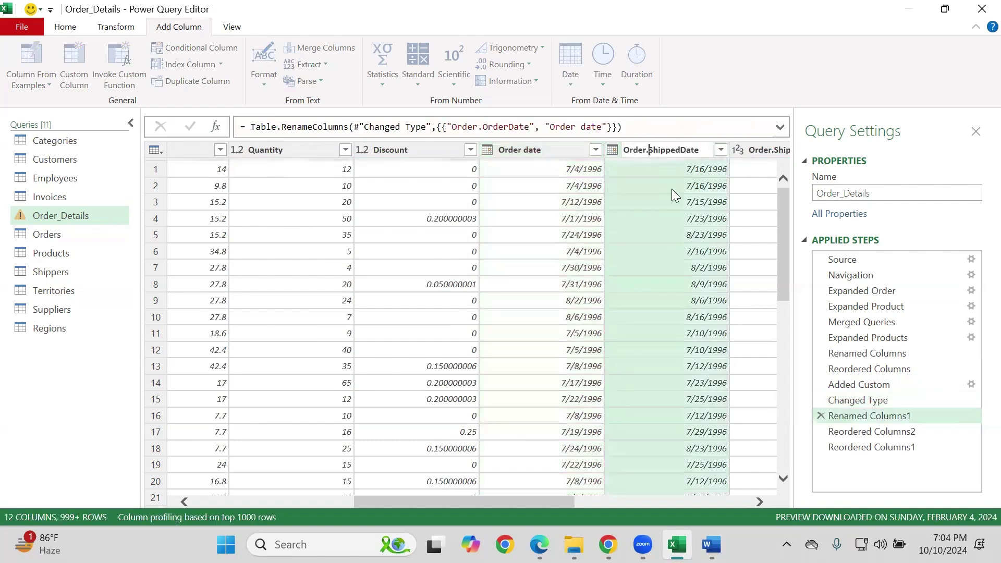
pyautogui.press('BackSpace')
pyautogui.press('BackSpace')
pyautogui.press('BackSpace')
pyautogui.press('BackSpace')
pyautogui.press('BackSpace')
pyautogui.press('BackSpace')
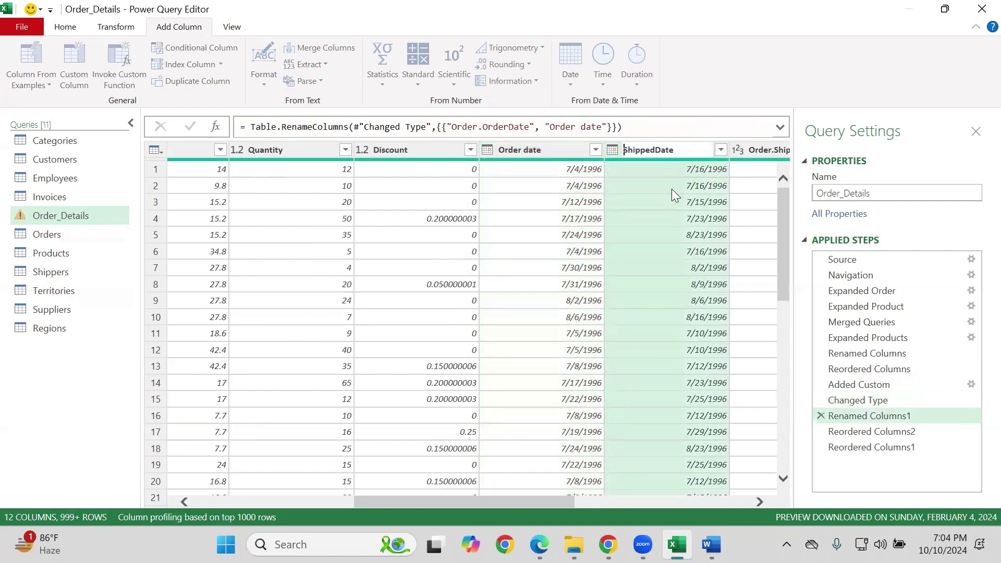
pyautogui.press('Return')
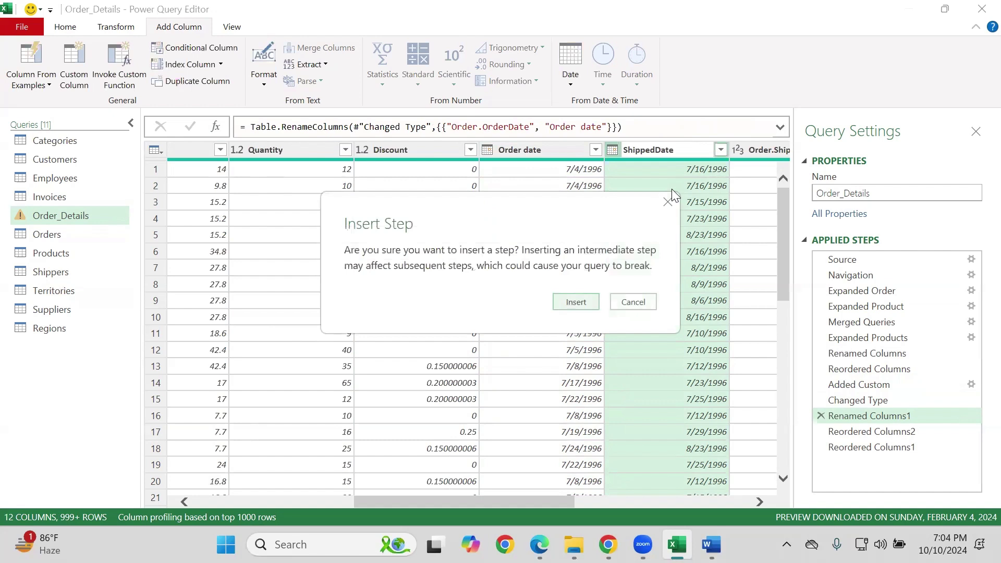
pyautogui.press('Return')
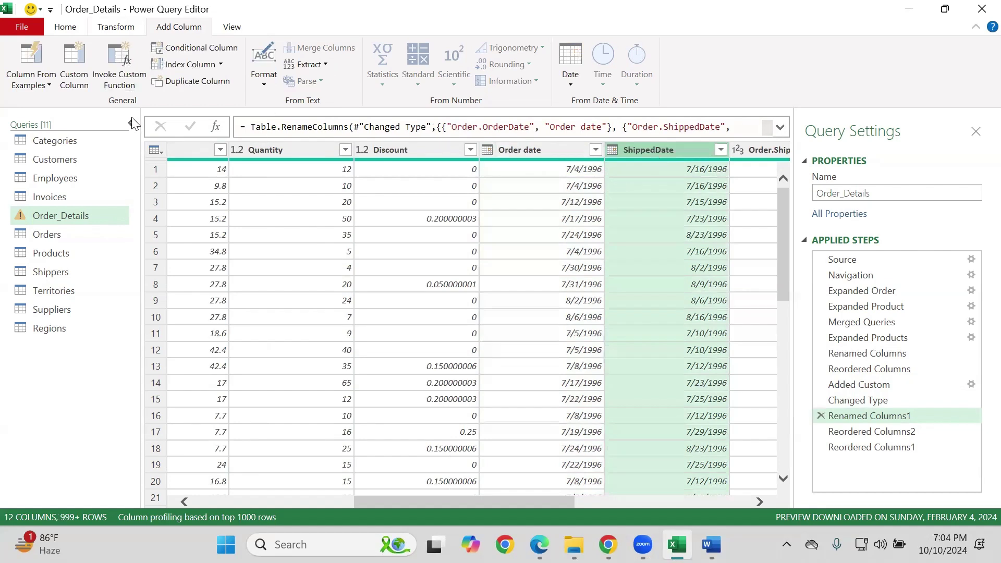
# Start a custom column after the Renamed Columns1 step, accept the inserted step, and name the column "Shipment Day"
pyautogui.click(77, 84)
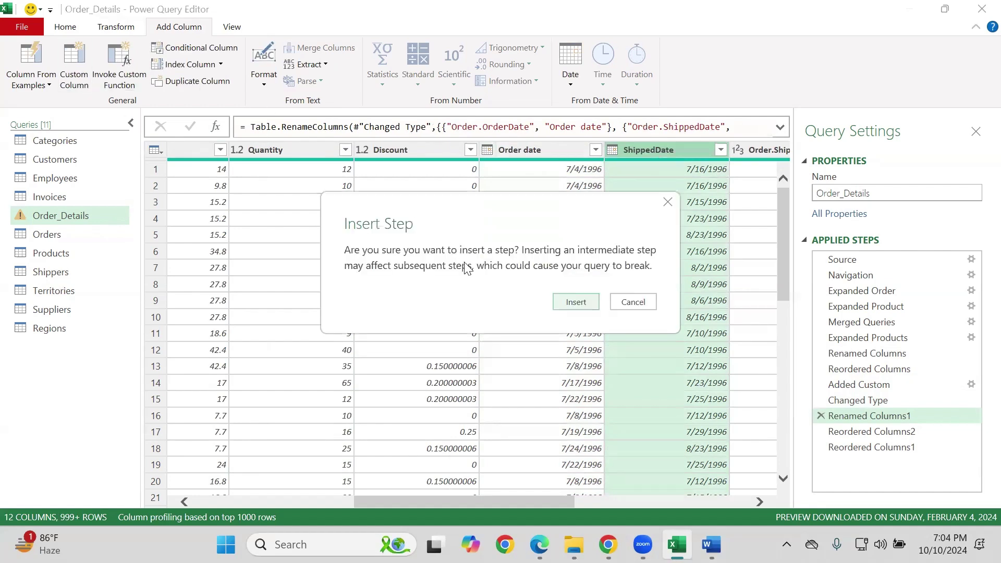
pyautogui.click(573, 301)
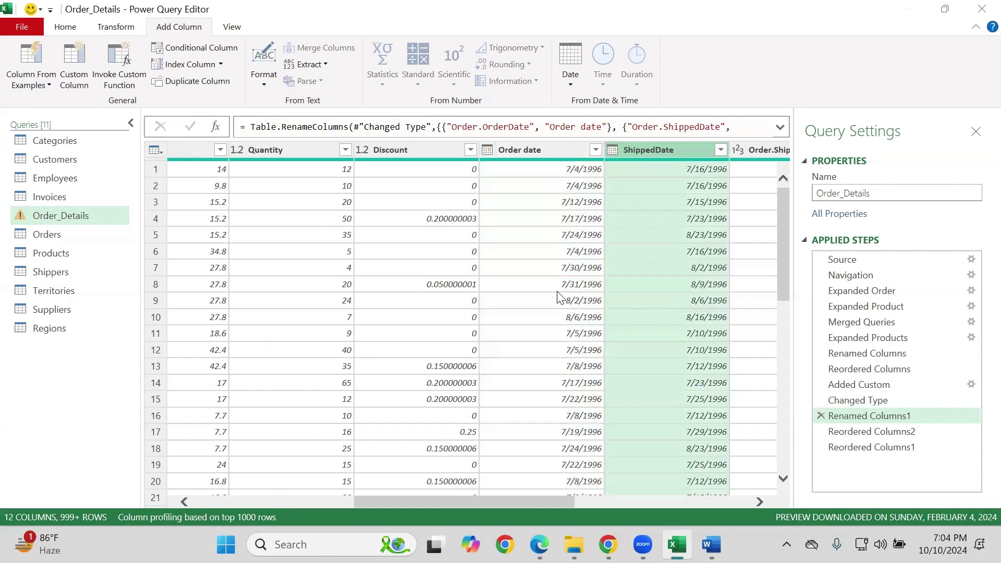
pyautogui.doubleClick(388, 186)
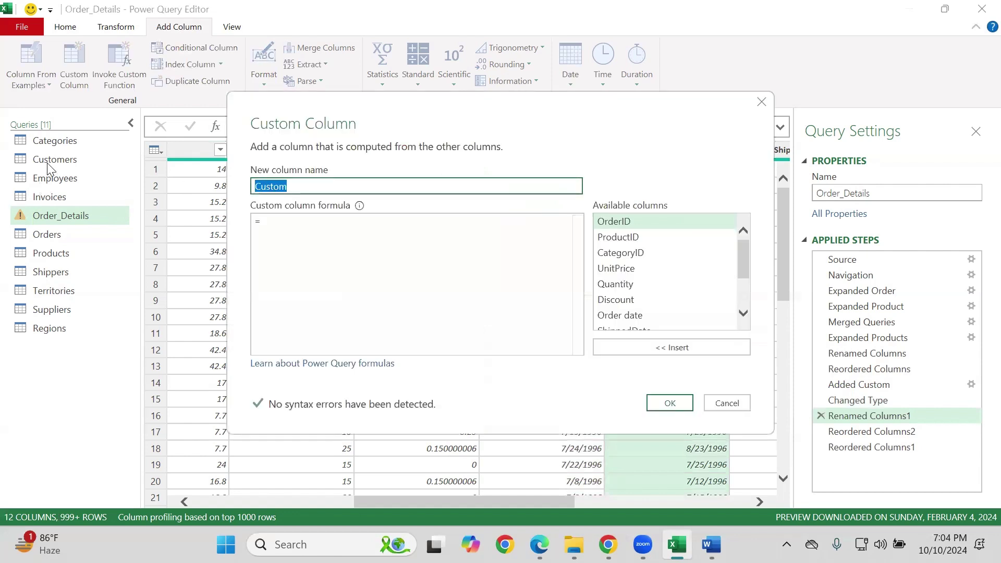
pyautogui.press('BackSpace')
pyautogui.write('Shi')
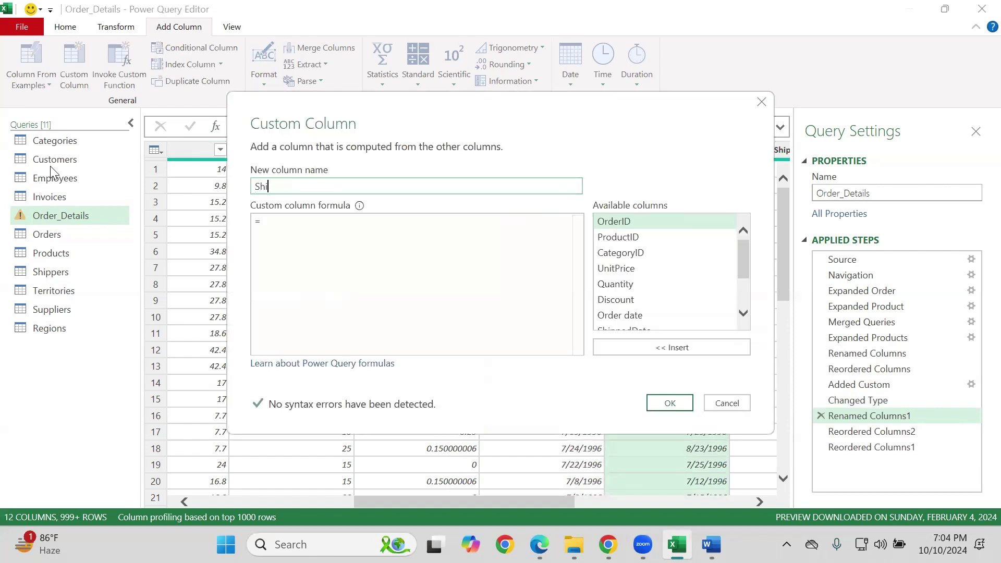
pyautogui.write('pmentdaya')
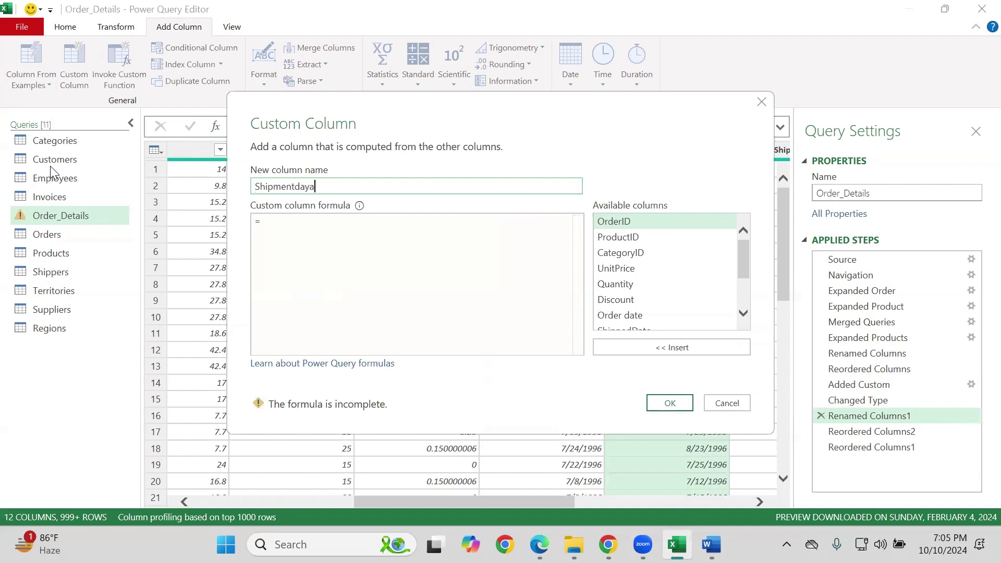
pyautogui.press('BackSpace')
pyautogui.press('BackSpace')
pyautogui.press('BackSpace')
pyautogui.write('Day')
pyautogui.click(395, 255)
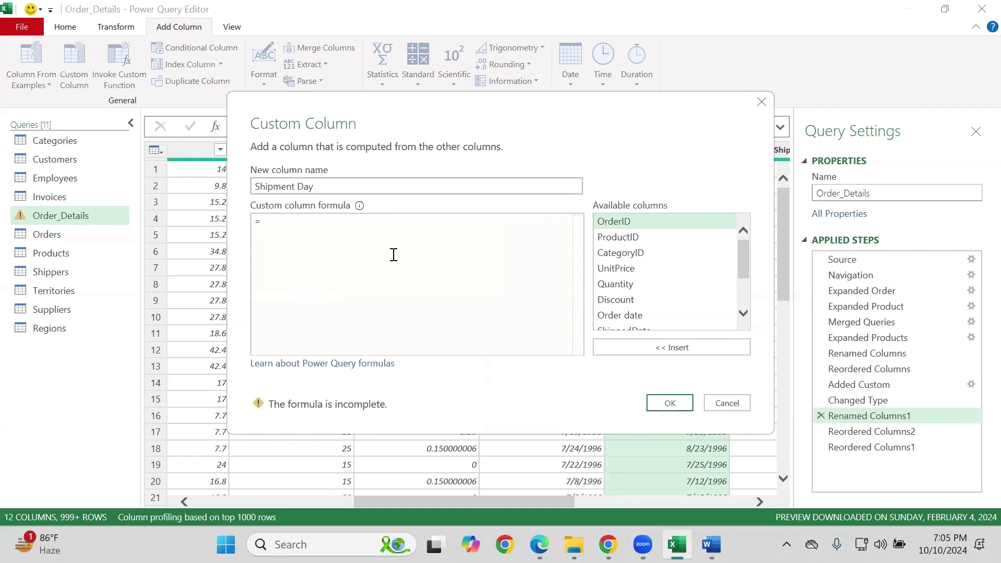
# Enter the formula [ShippedDate] - [Order date] for the Shipment Day column and create the column
pyautogui.write('ship')
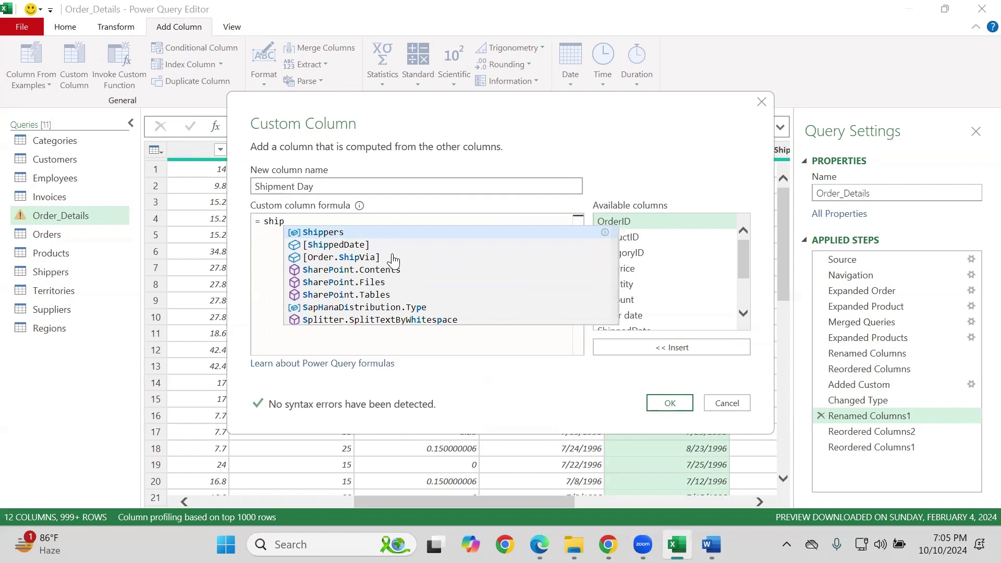
pyautogui.press('Down')
pyautogui.press('Return')
pyautogui.press('BackSpace')
pyautogui.write('- order')
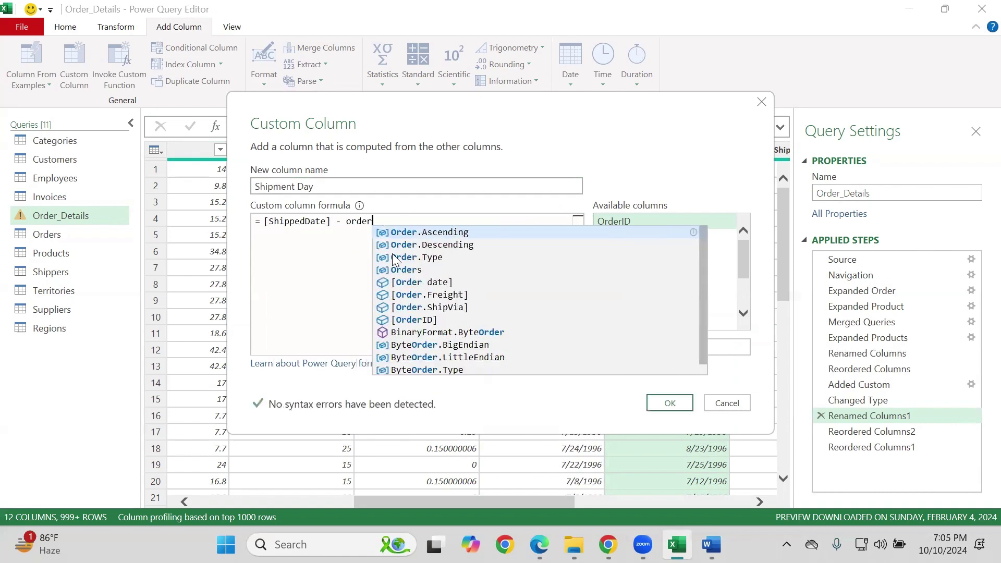
pyautogui.press('Down')
pyautogui.press('Down')
pyautogui.press('Down')
pyautogui.press('Down')
pyautogui.press('Return')
pyautogui.press('Return')
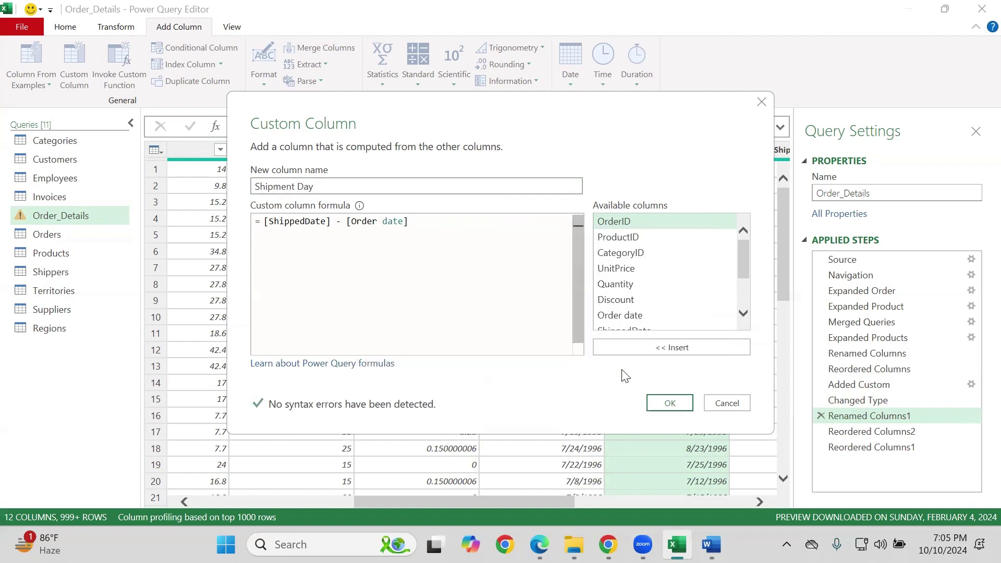
pyautogui.click(669, 402)
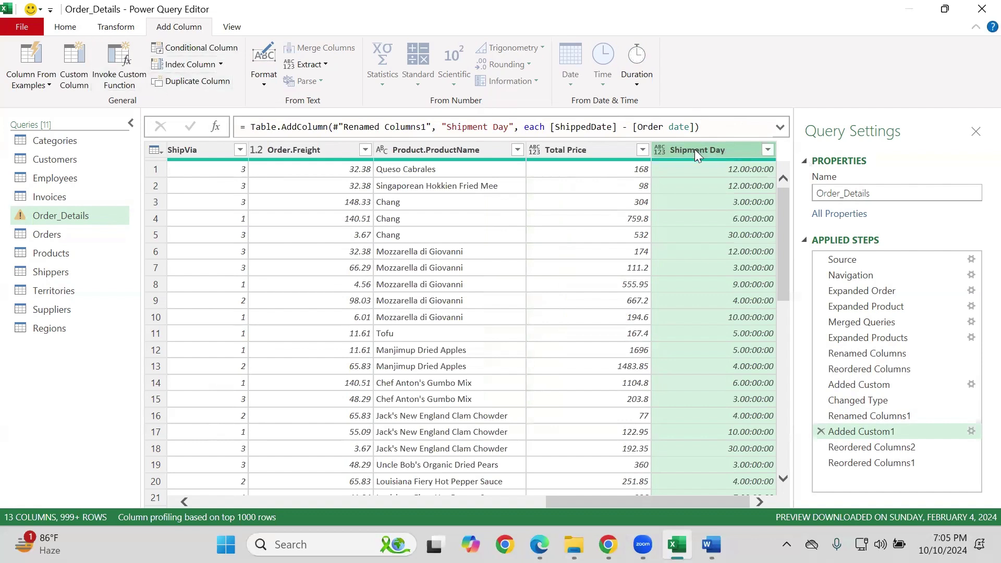
# Change the Shipment Day column's data type to Decimal Number and move the column directly after ShippedDate, accepting the inserted steps
pyautogui.click(671, 147)
pyautogui.click(670, 163)
pyautogui.click(581, 302)
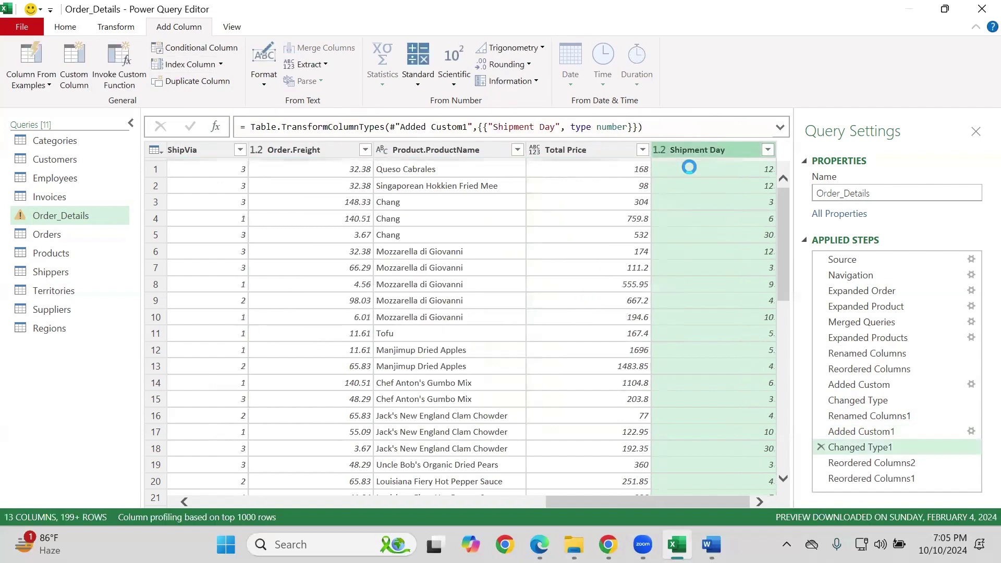
pyautogui.moveTo(742, 150); pyautogui.dragTo(438, 135)
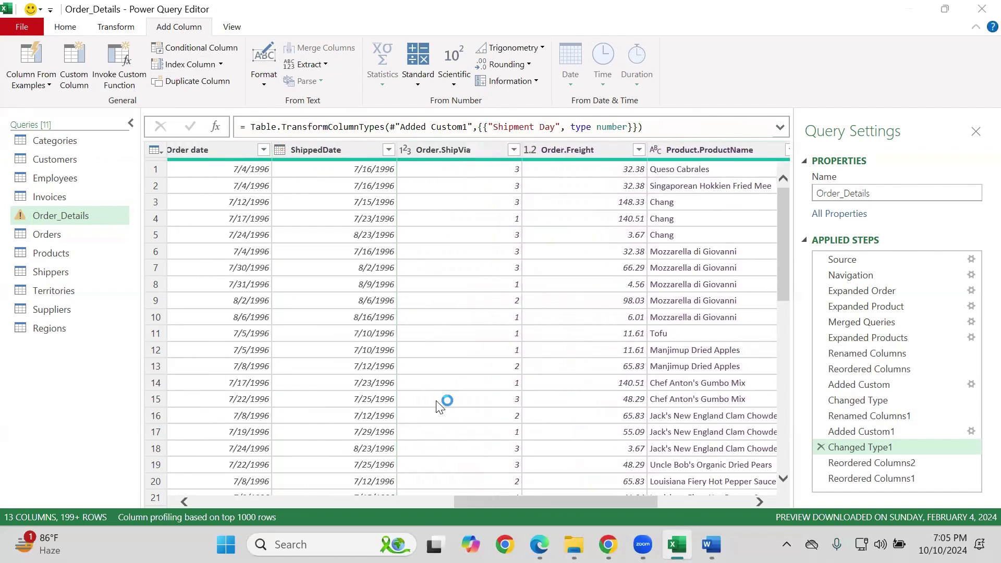
pyautogui.click(583, 299)
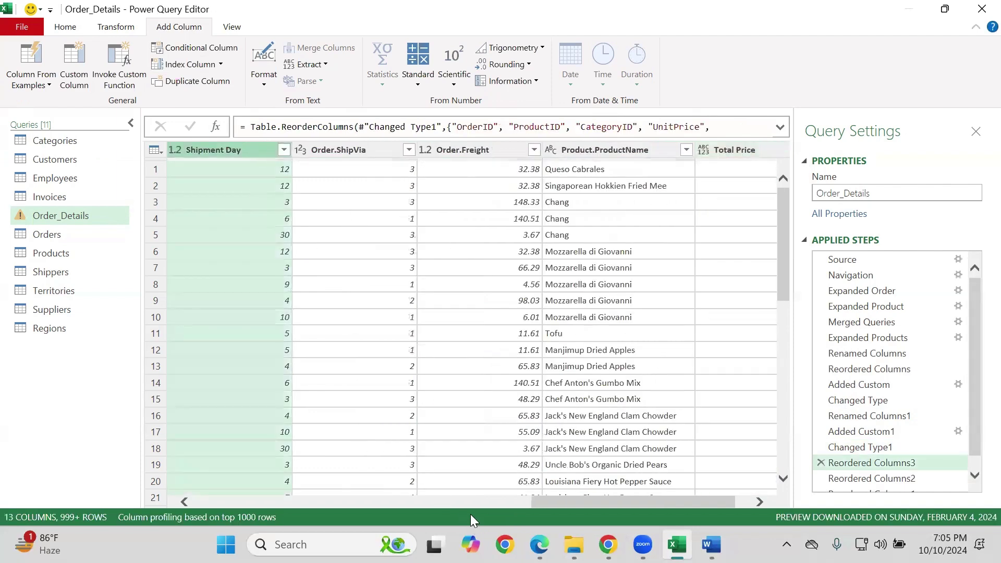
# Check the Shipment Day values in the first ten rows against the Order date and ShippedDate columns
pyautogui.moveTo(549, 502); pyautogui.dragTo(436, 500)
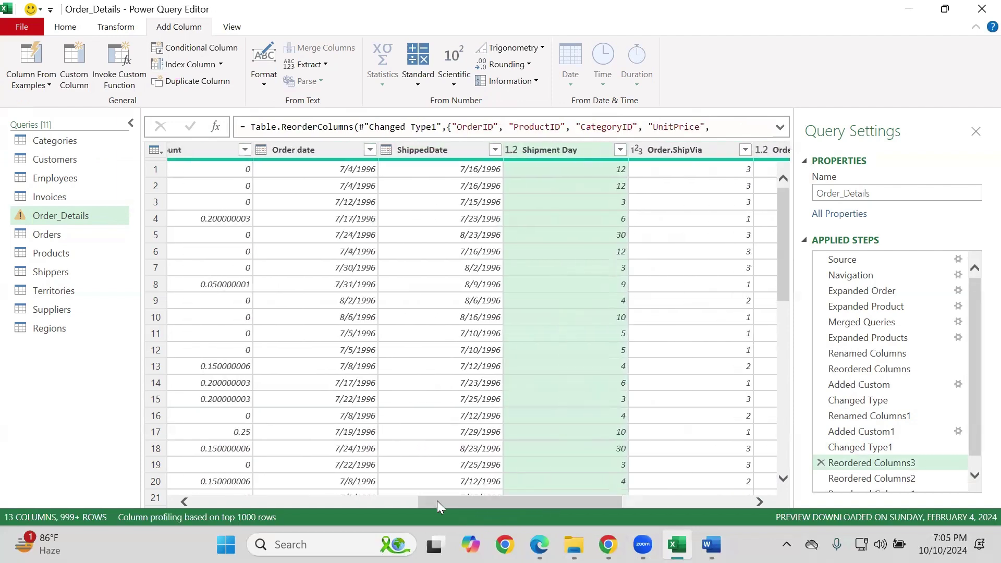
pyautogui.click(350, 169)
pyautogui.click(433, 174)
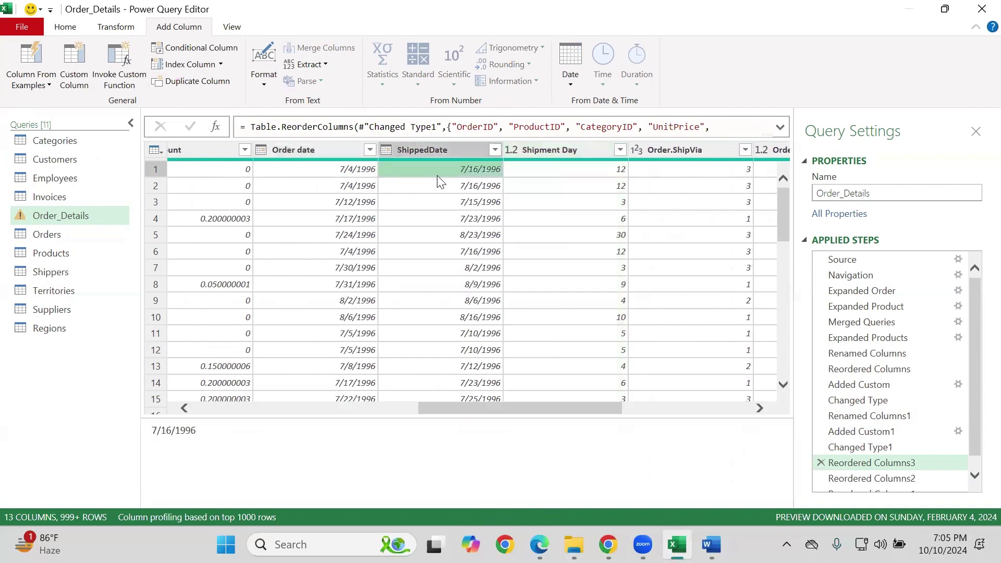
pyautogui.click(556, 176)
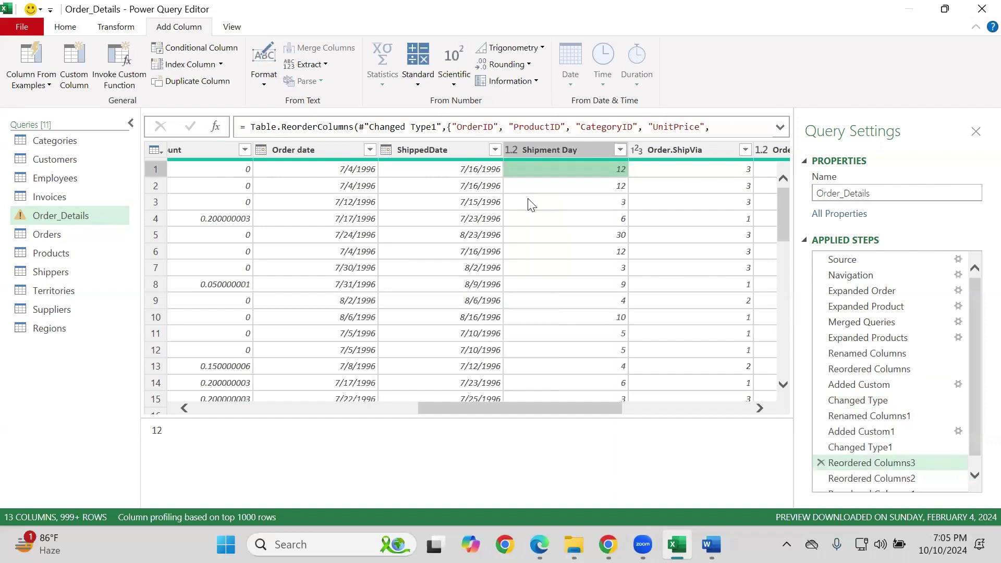
pyautogui.press('Down')
pyautogui.press('Down')
pyautogui.press('Down')
pyautogui.press('Down')
pyautogui.press('Down')
pyautogui.press('Down')
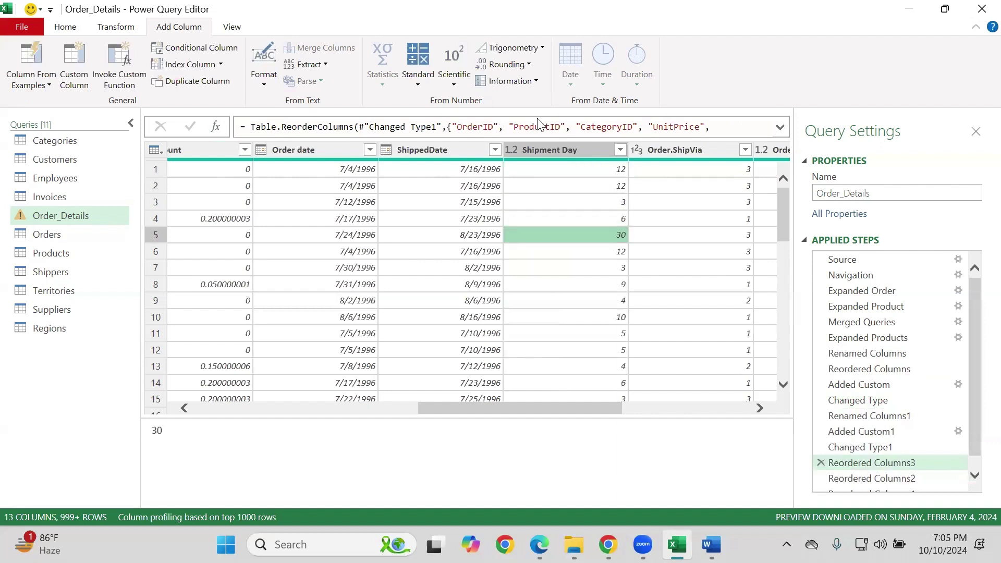
pyautogui.press('Down')
pyautogui.press('Down')
pyautogui.press('Down')
pyautogui.press('Down')
pyautogui.press('Down')
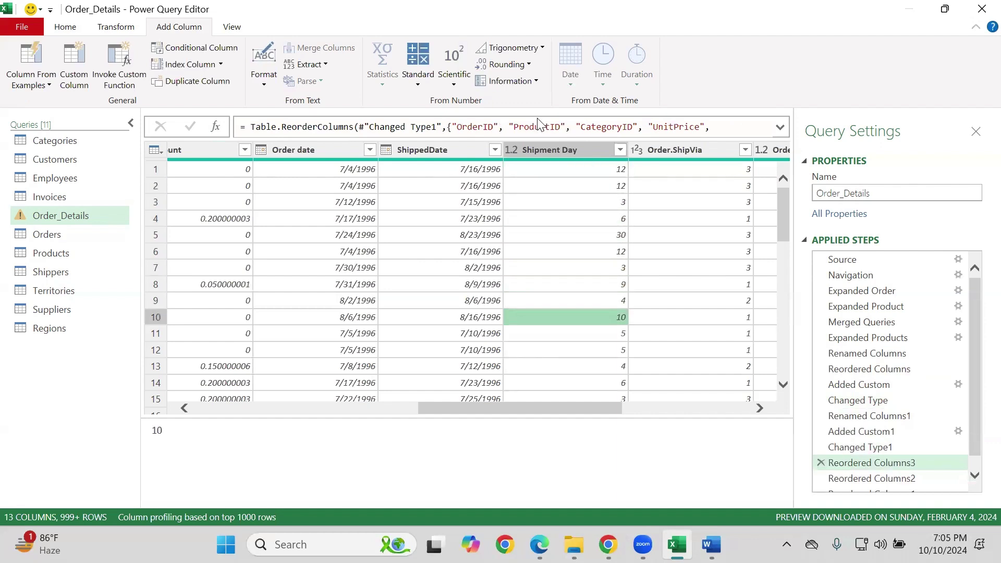
pyautogui.press('Up')
pyautogui.press('Up')
pyautogui.press('Up')
pyautogui.press('Up')
pyautogui.press('Up')
pyautogui.hotkey('ctrl', 'space')
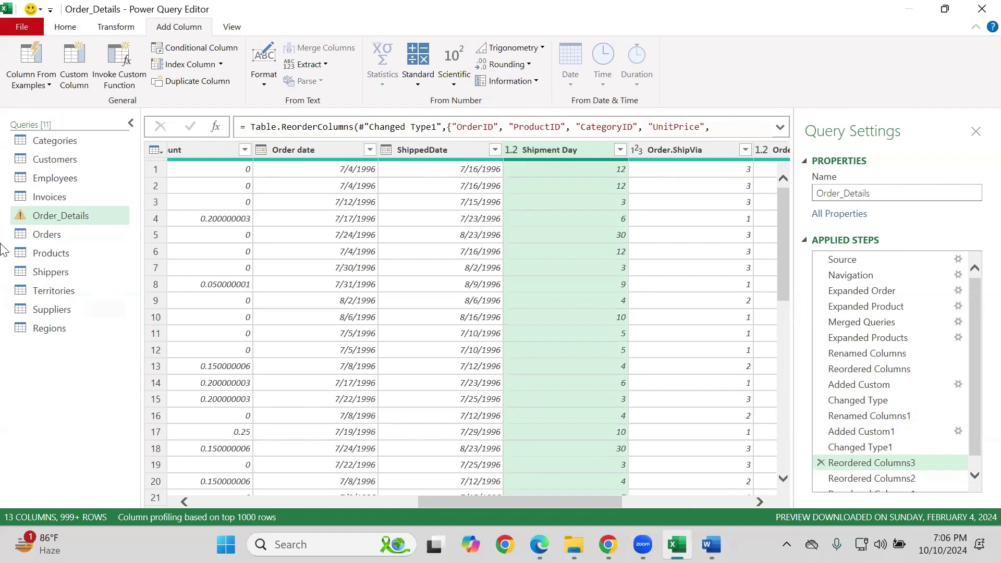
# Open the Employees query and change the data type of the BirthDate and HireDate columns to Date
pyautogui.click(55, 161)
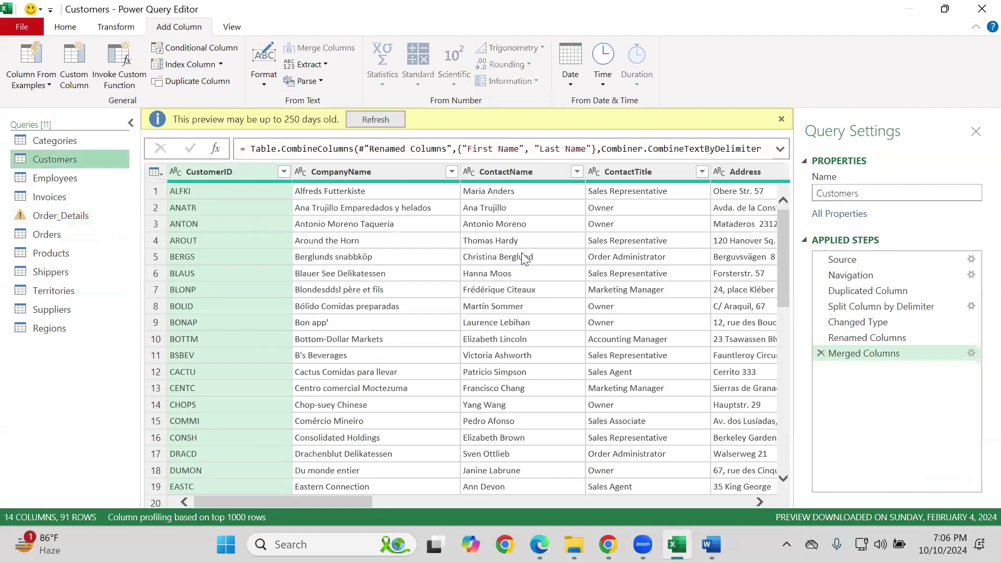
pyautogui.click(74, 179)
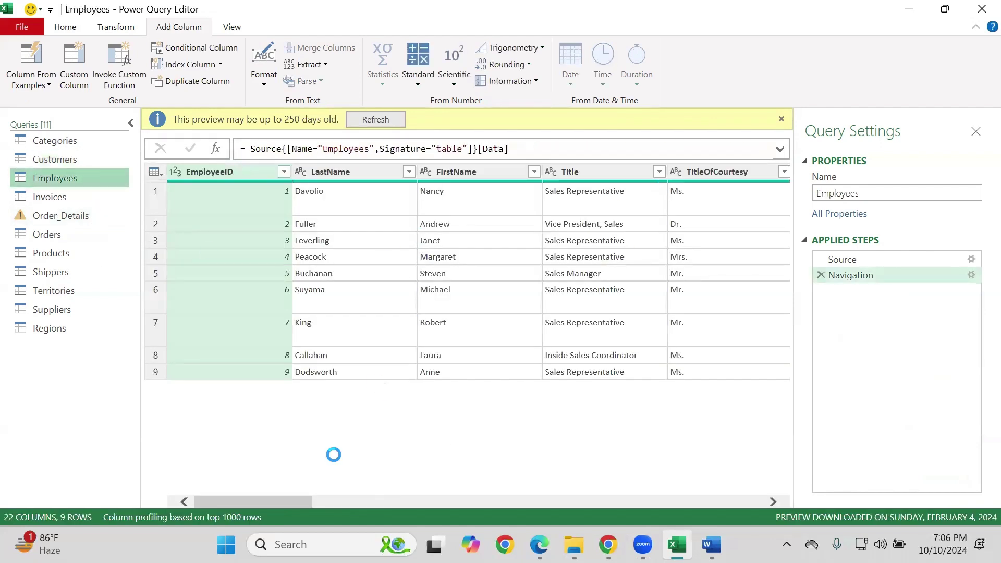
pyautogui.moveTo(285, 500); pyautogui.dragTo(361, 509)
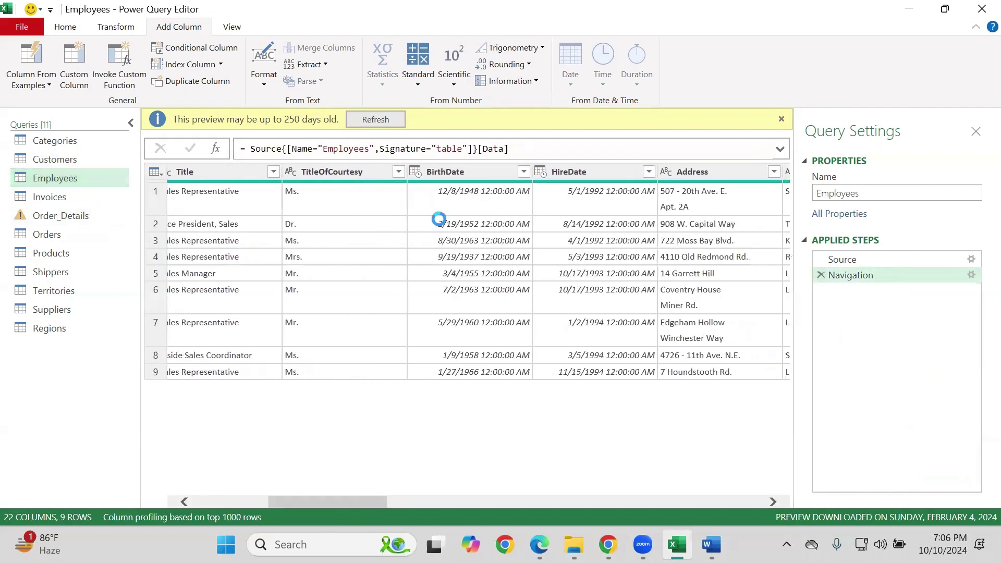
pyautogui.click(415, 171)
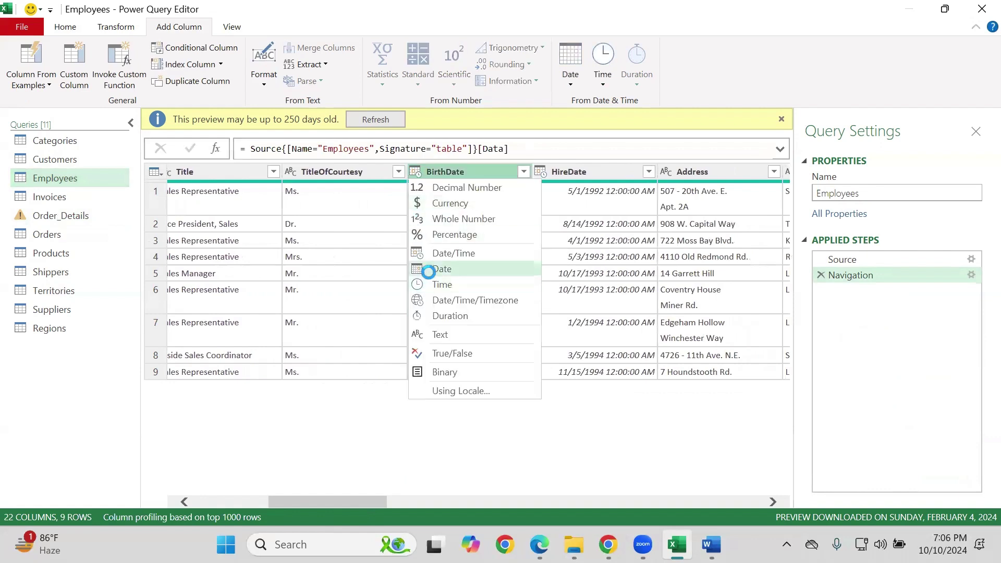
pyautogui.click(430, 271)
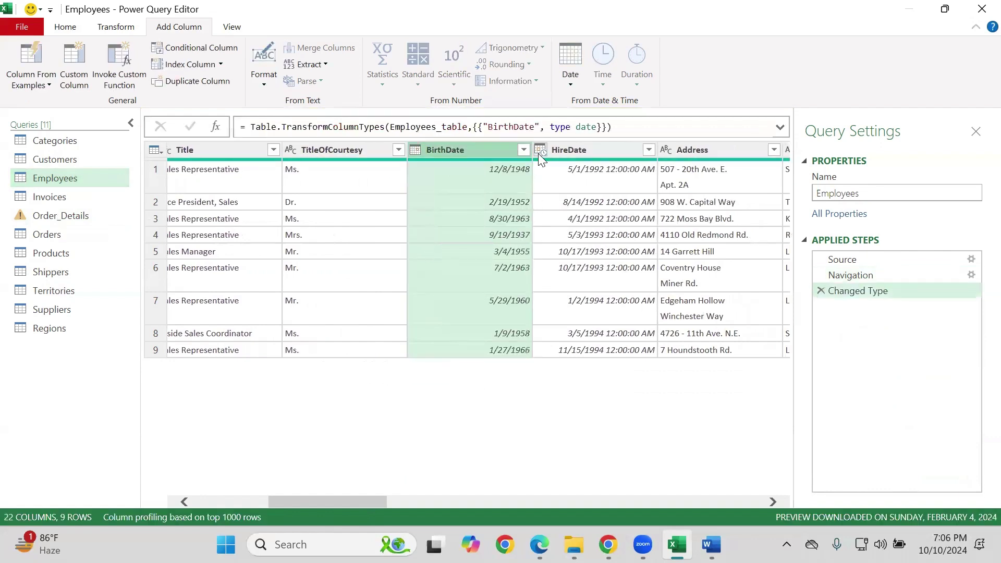
pyautogui.click(538, 150)
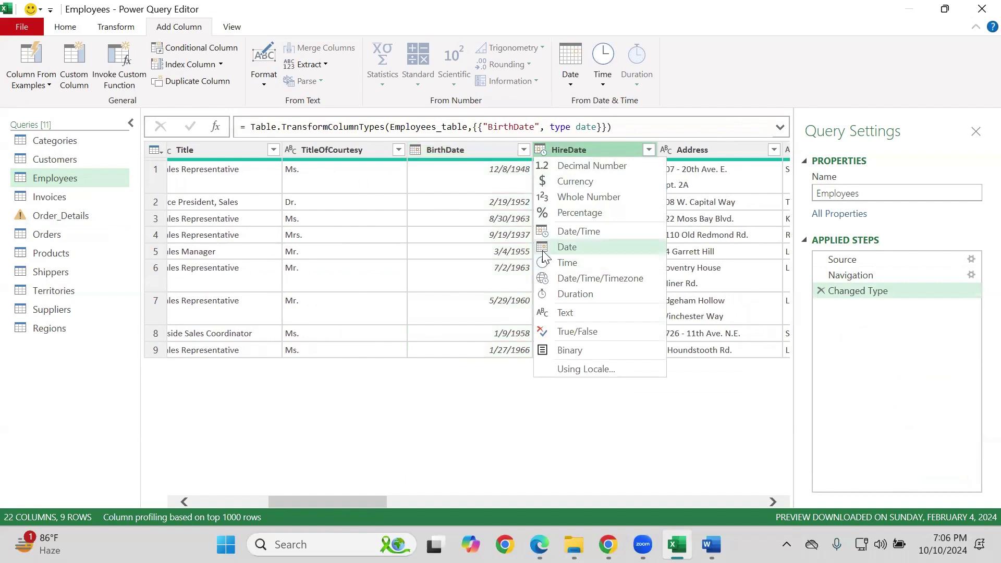
pyautogui.click(567, 246)
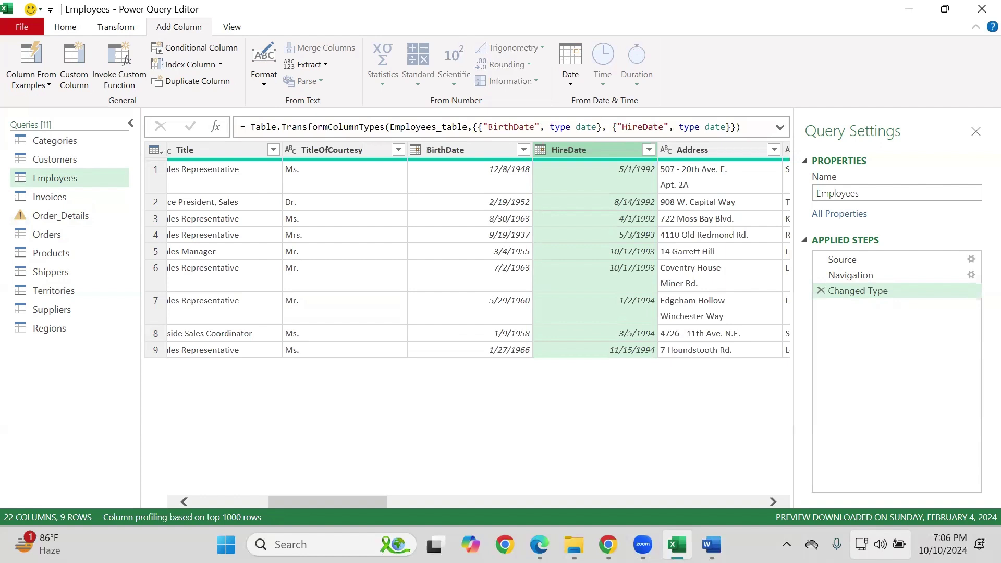
# Add a new Age column calculated from the BirthDate column
pyautogui.click(490, 145)
pyautogui.click(571, 78)
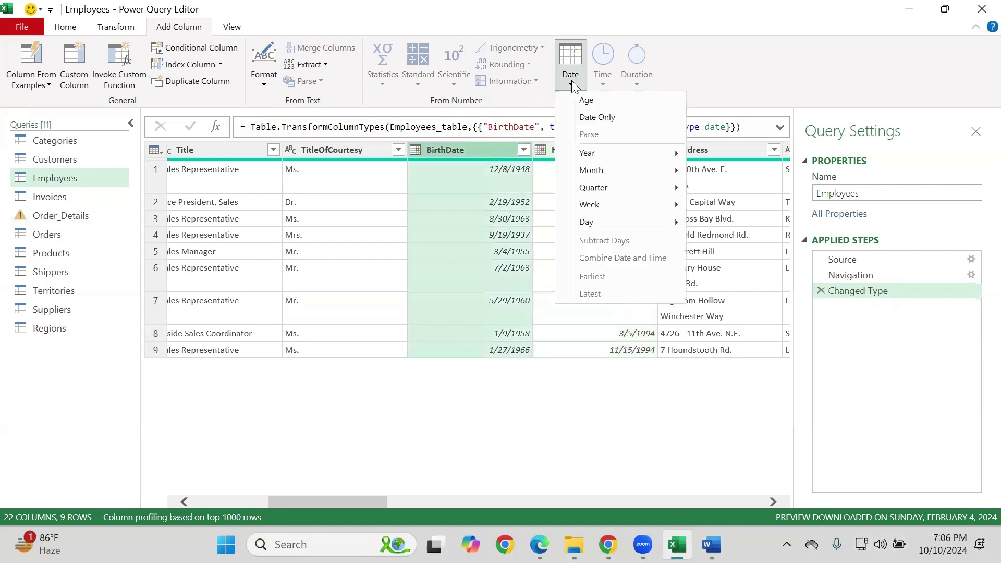
pyautogui.click(594, 103)
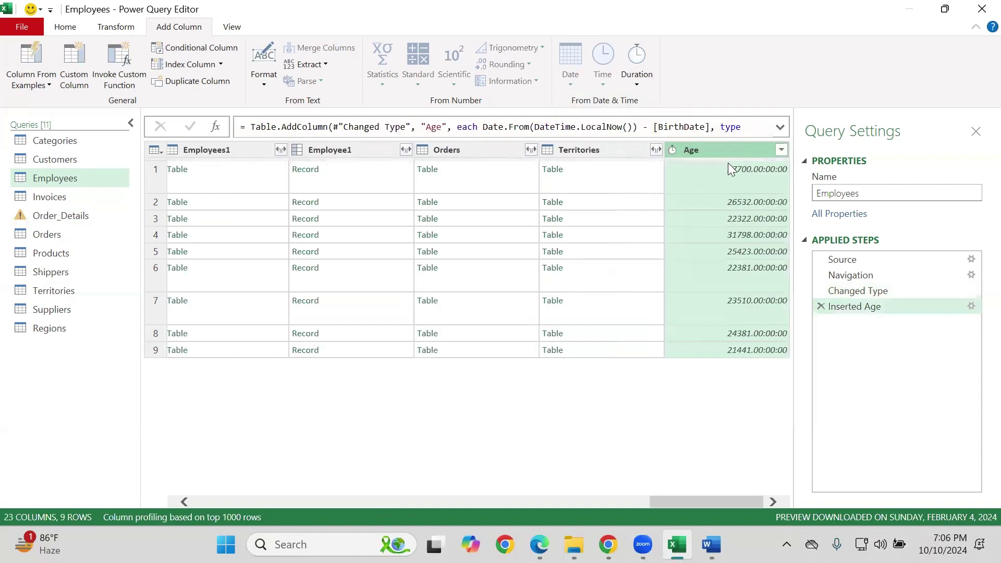
# Convert the Age column's durations into Total Years
pyautogui.click(677, 148)
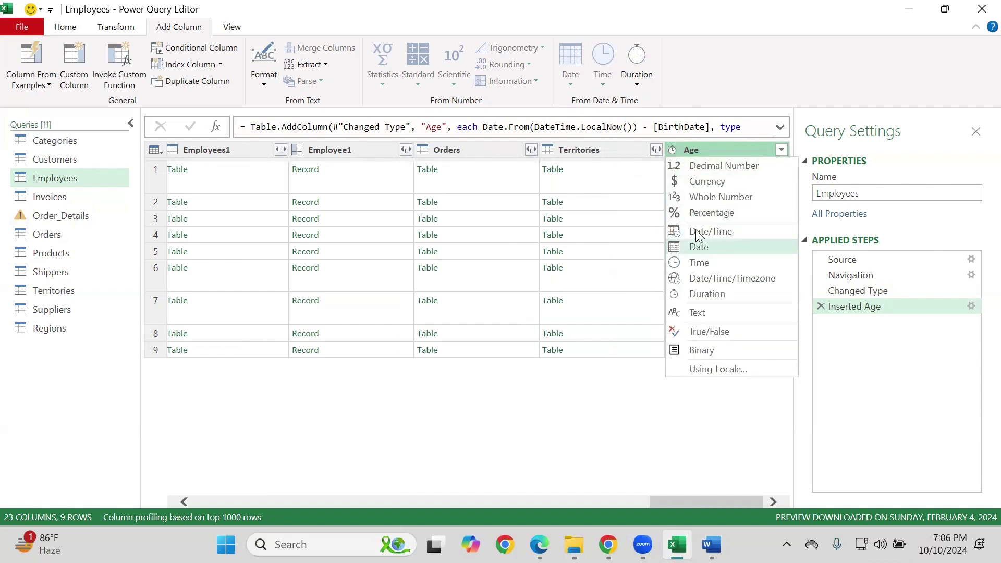
pyautogui.click(701, 293)
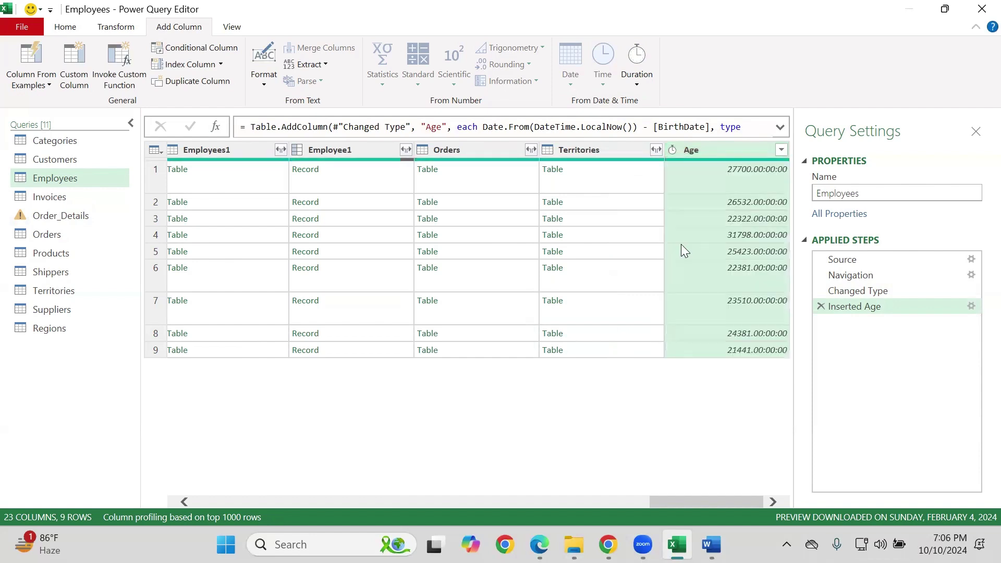
pyautogui.rightClick(717, 156)
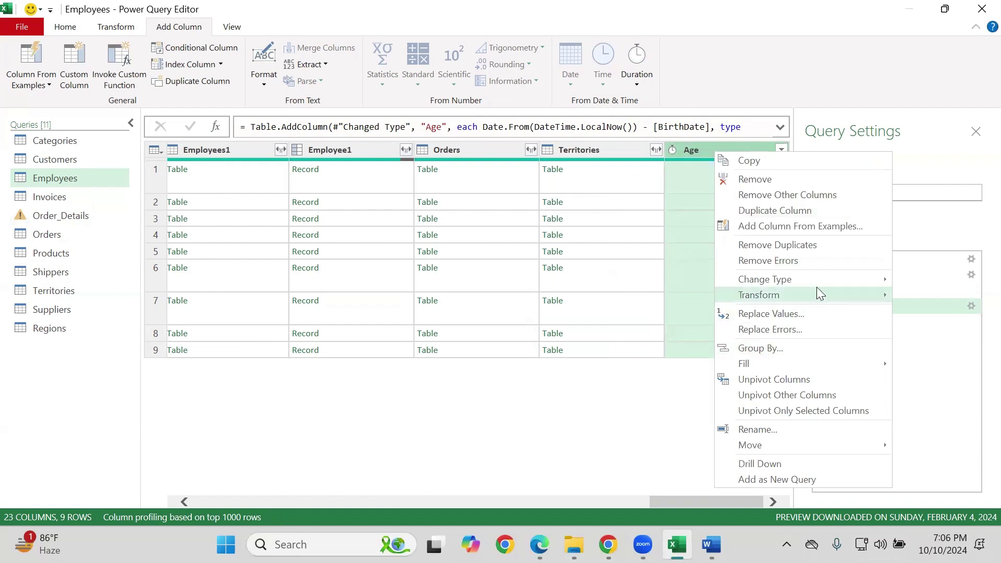
pyautogui.moveTo(833, 296)
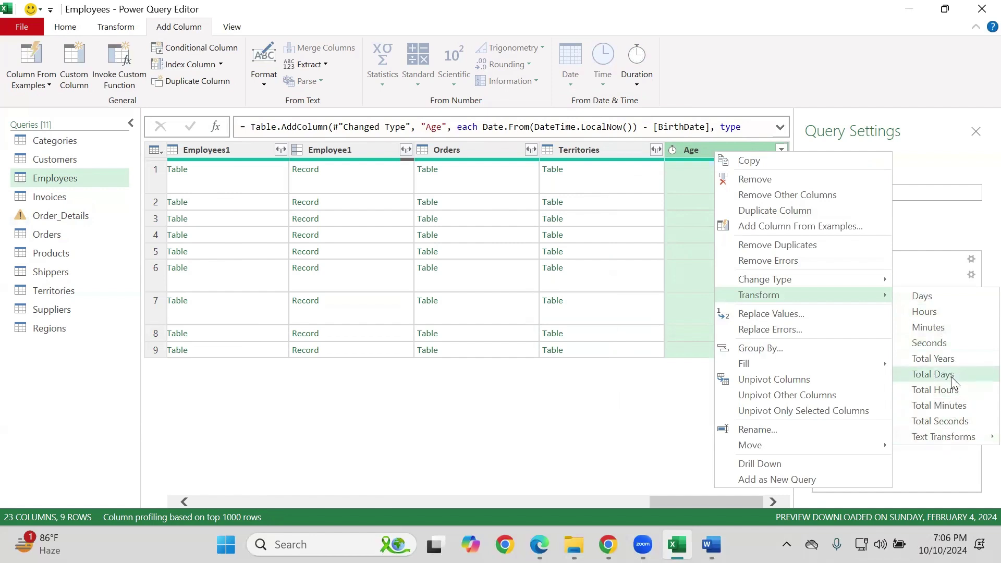
pyautogui.click(949, 359)
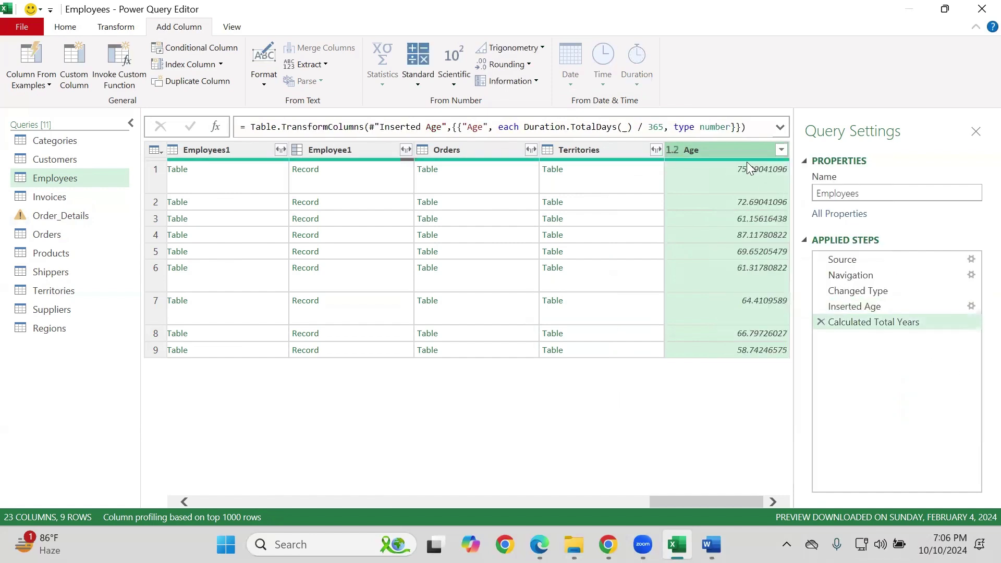
# Try Currency as the Age column's data type, and replace that conversion with Decimal Number
pyautogui.click(672, 150)
pyautogui.click(699, 186)
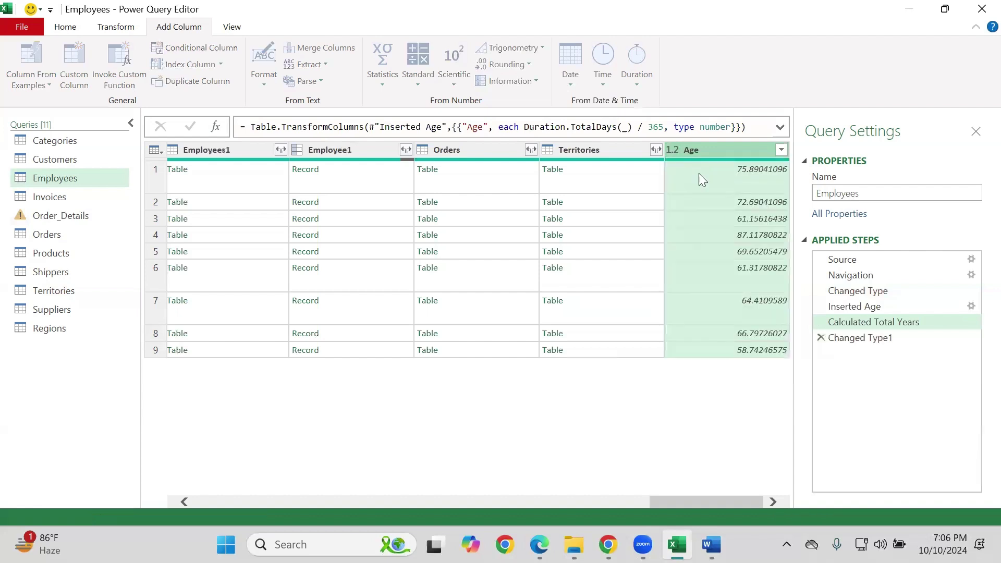
pyautogui.click(677, 148)
pyautogui.click(684, 157)
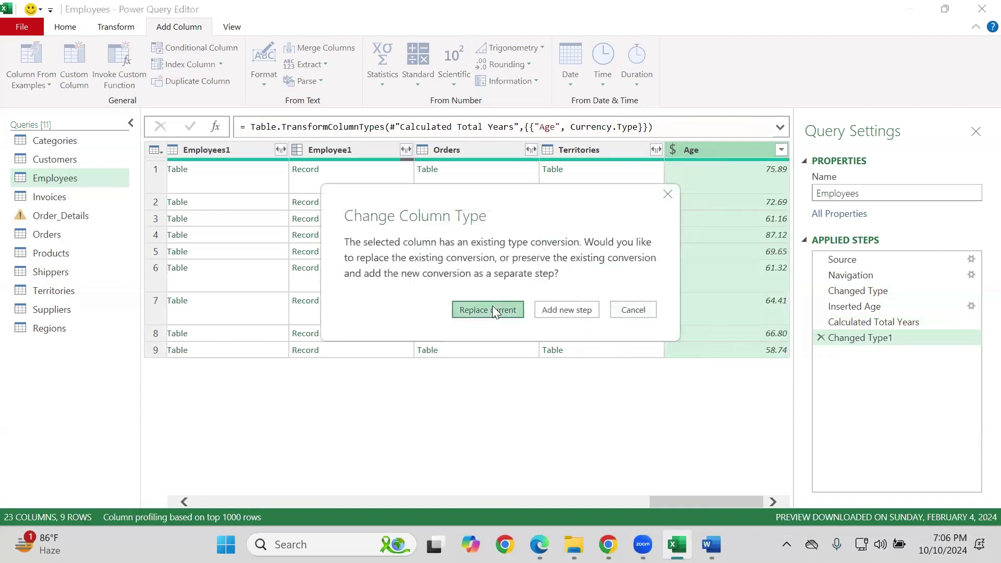
pyautogui.click(493, 306)
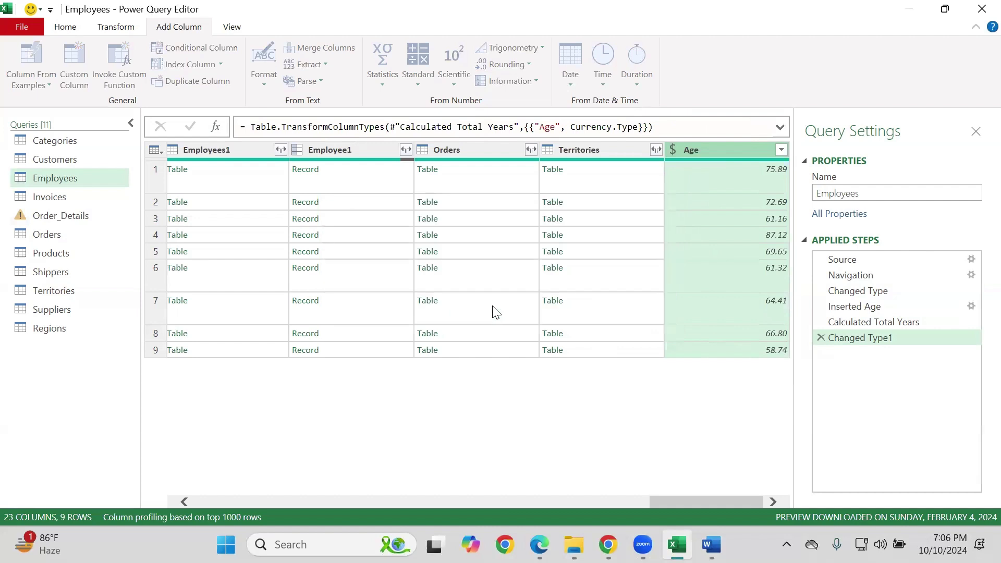
# Try converting the Age column to Whole Number as a separate step, and delete that step
pyautogui.click(676, 150)
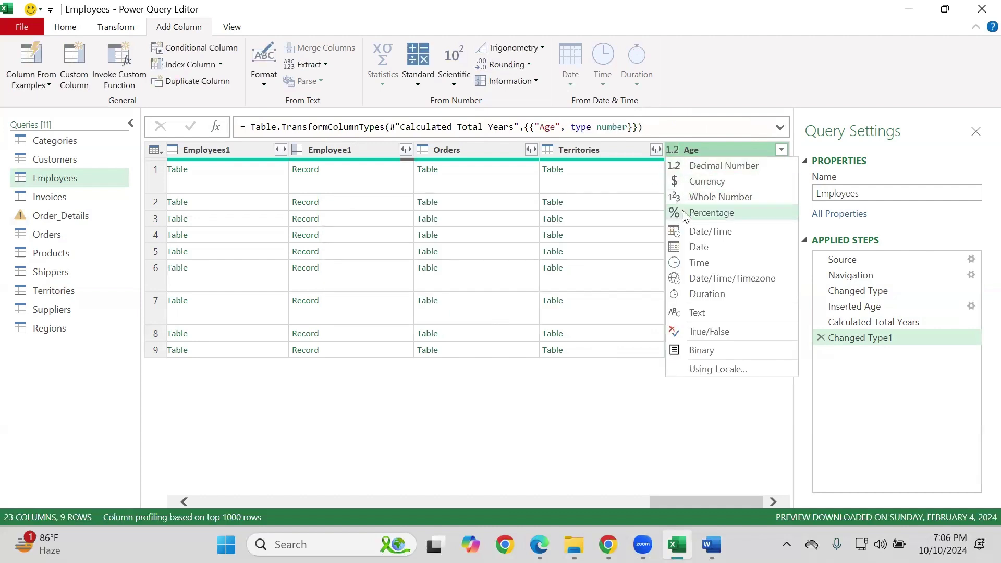
pyautogui.press('Escape')
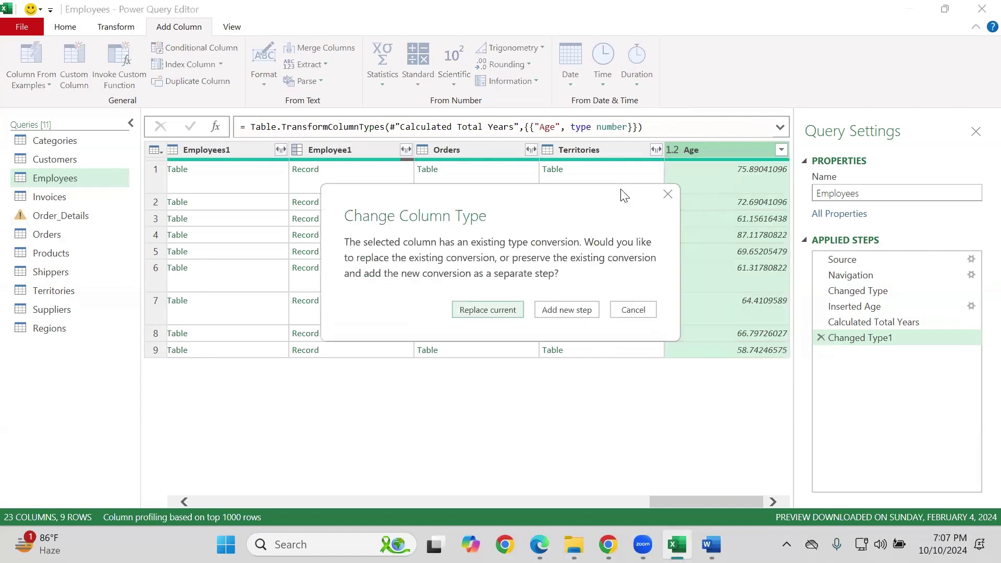
pyautogui.click(564, 310)
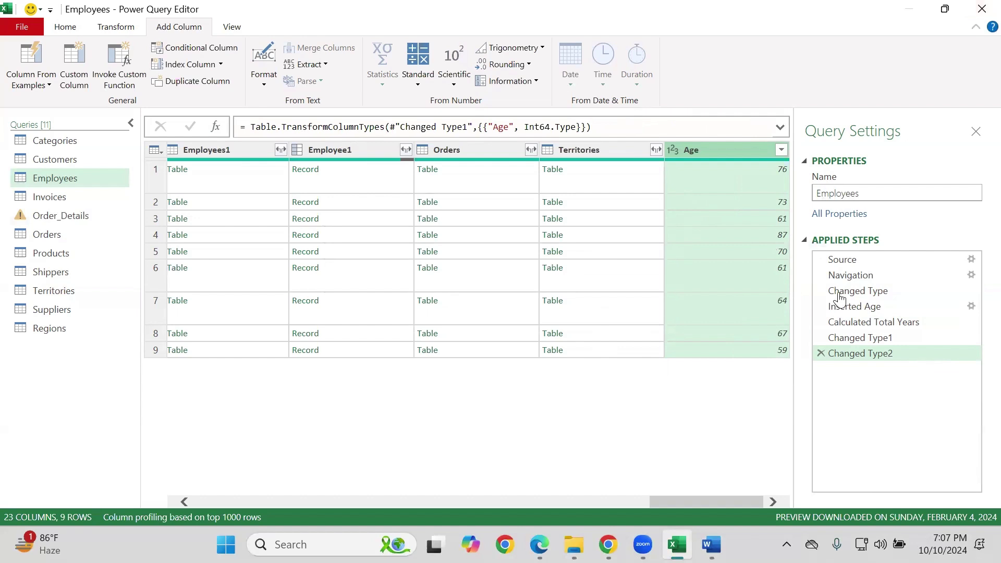
pyautogui.click(819, 354)
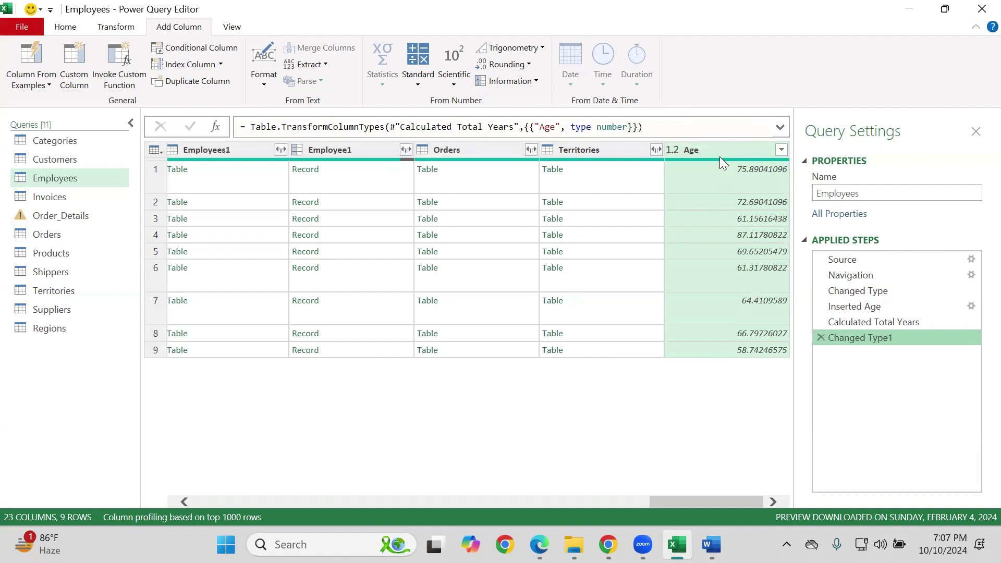
# Try adding a rounded-up column based on Age, and delete the step that inserts it
pyautogui.click(755, 146)
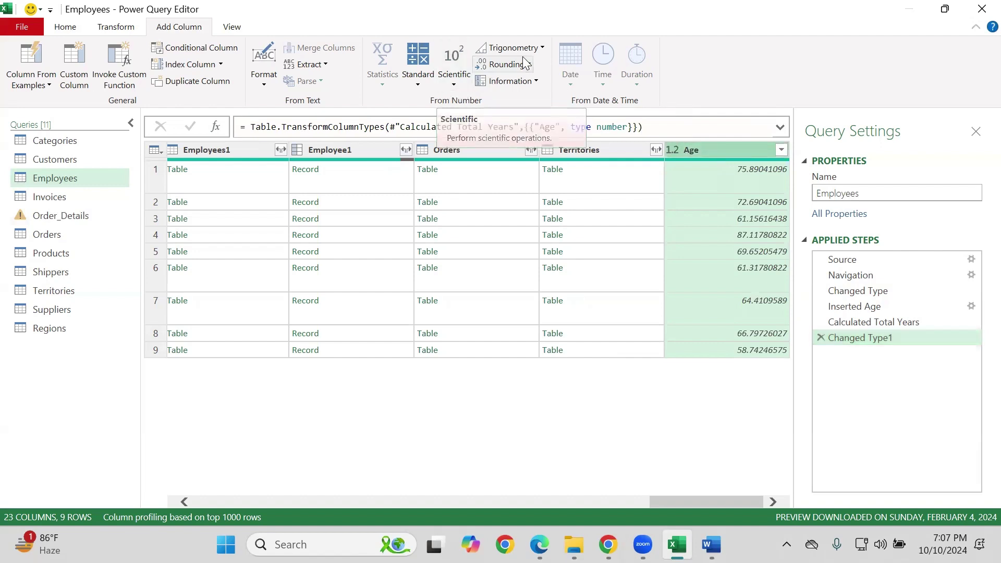
pyautogui.click(505, 64)
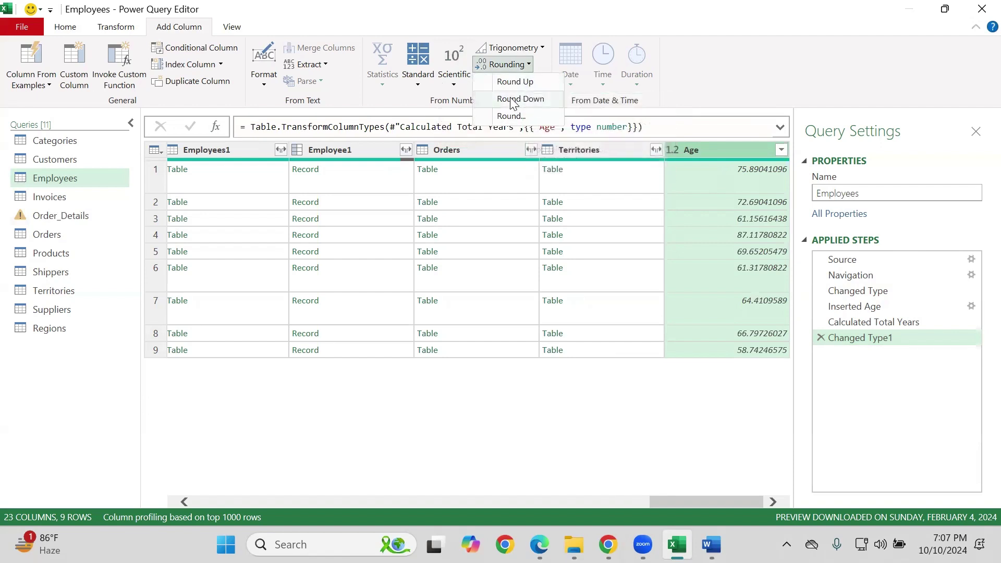
pyautogui.click(520, 84)
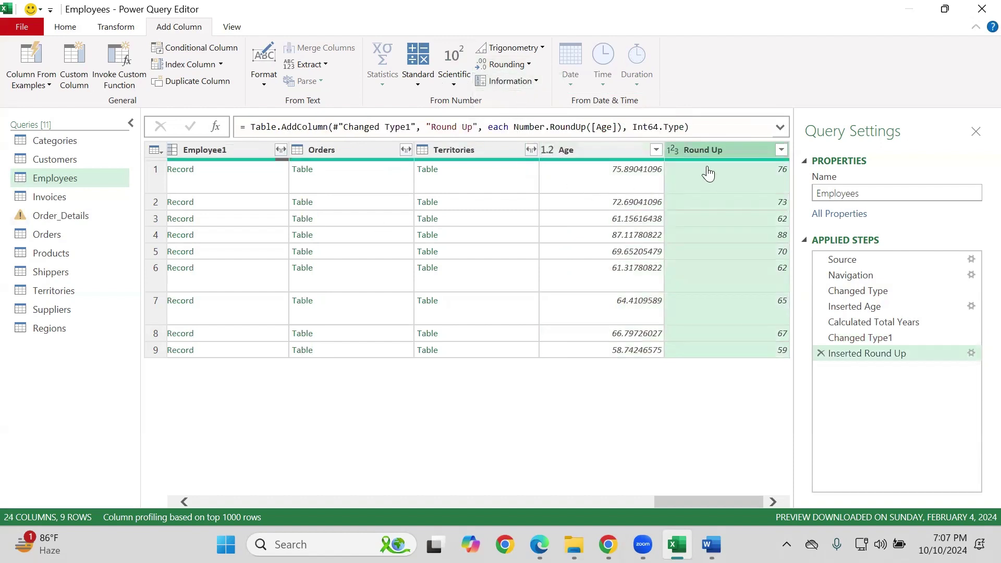
pyautogui.click(529, 64)
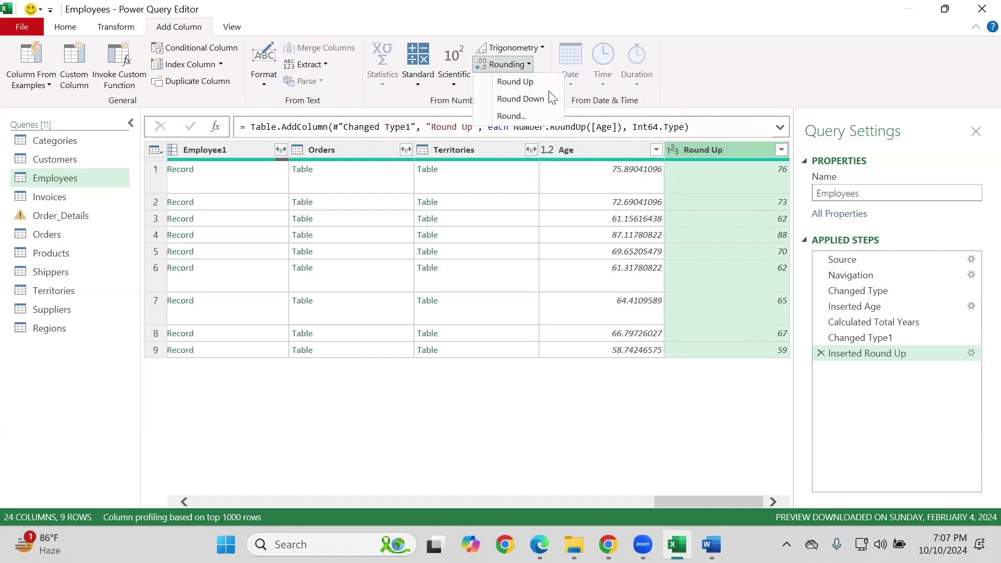
pyautogui.click(821, 353)
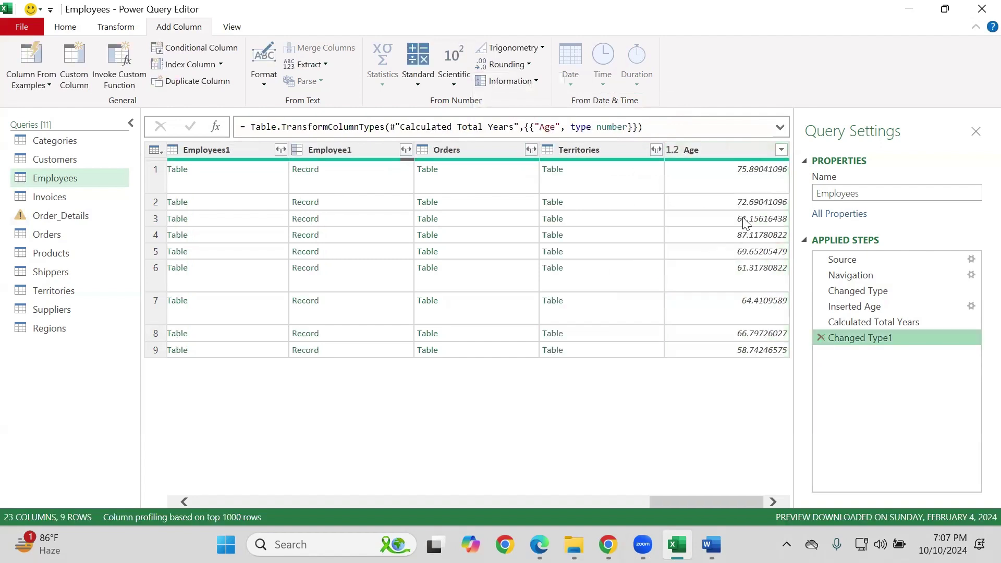
# Add a Round Up column from the Age column and check its formula in the column's settings
pyautogui.click(708, 151)
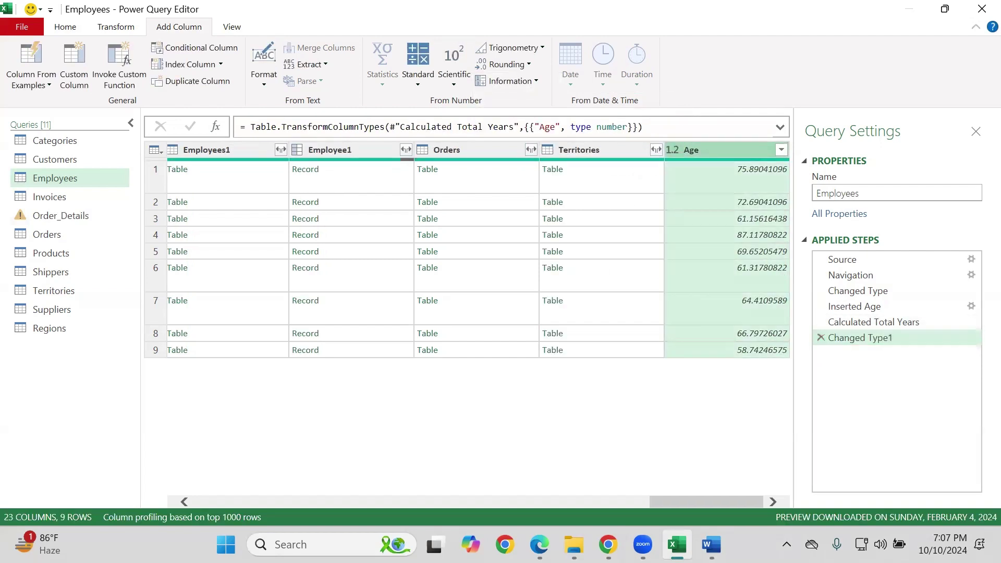
pyautogui.click(528, 64)
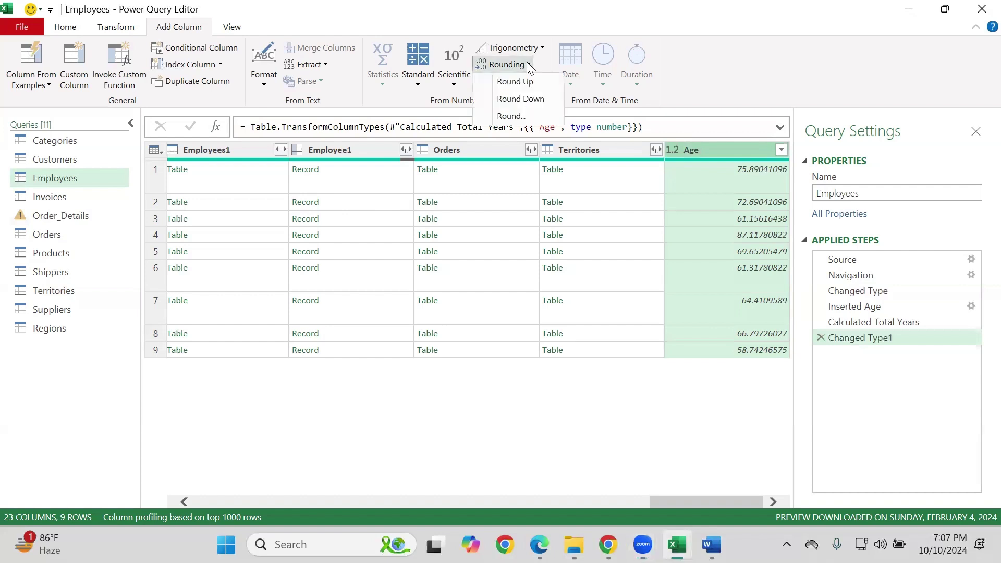
pyautogui.click(515, 84)
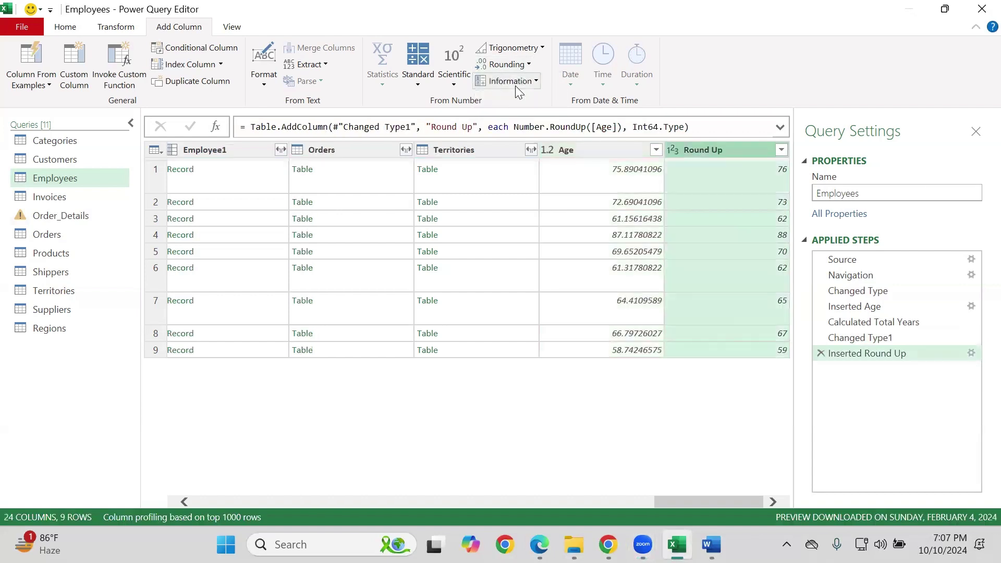
pyautogui.doubleClick(871, 354)
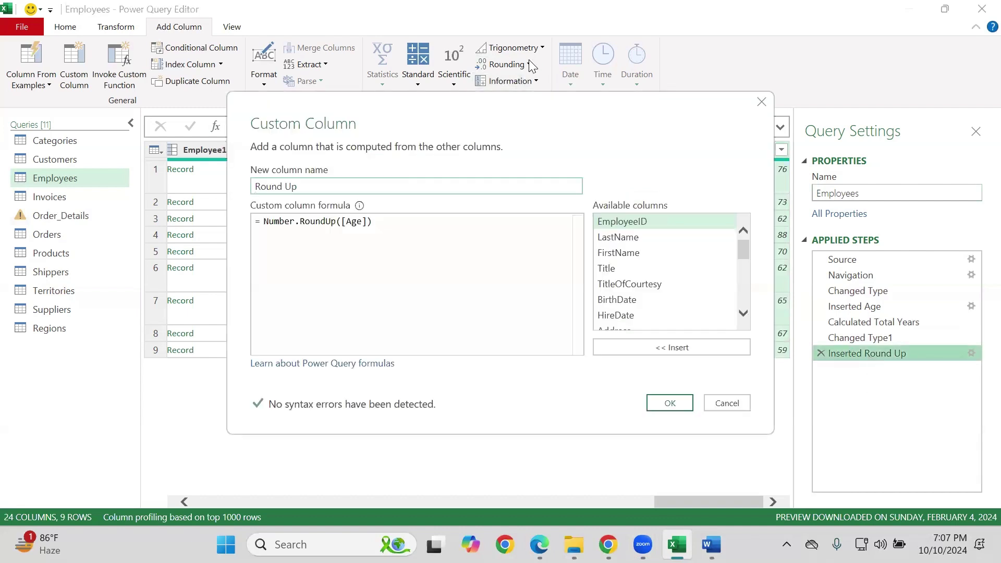
pyautogui.click(661, 404)
# Try adding a Round Down column based on the Round Up column, and delete its step
pyautogui.click(527, 65)
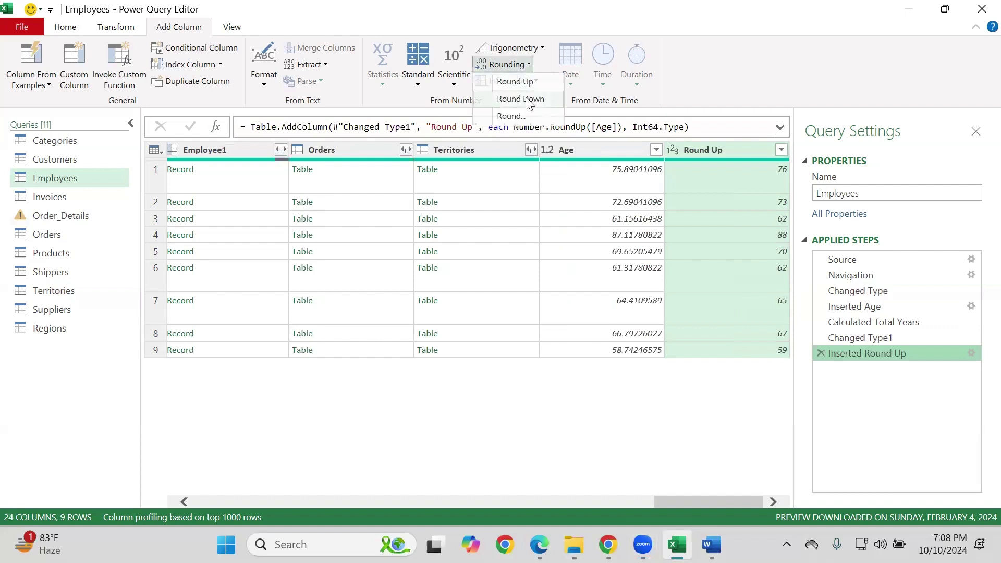
pyautogui.click(521, 99)
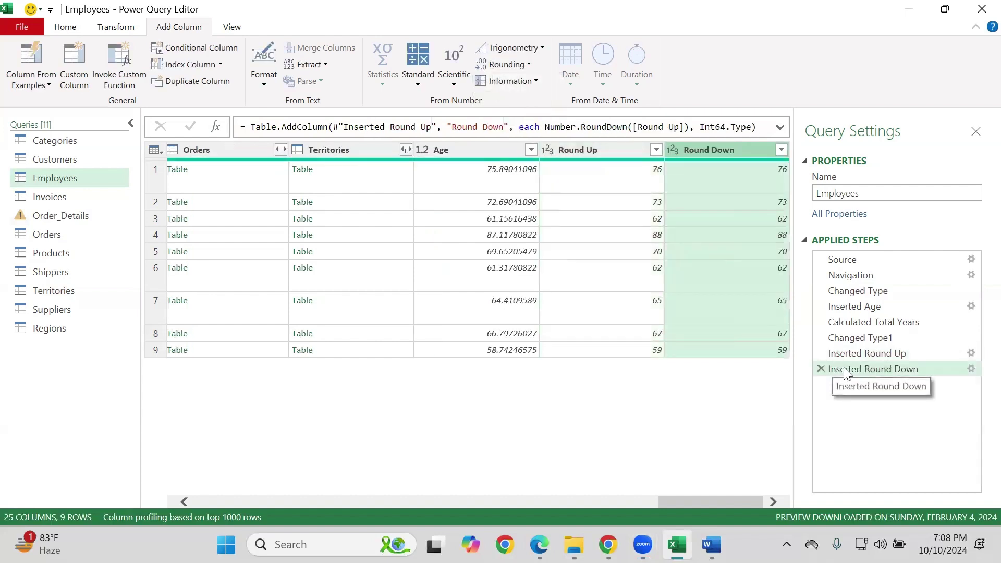
pyautogui.click(820, 367)
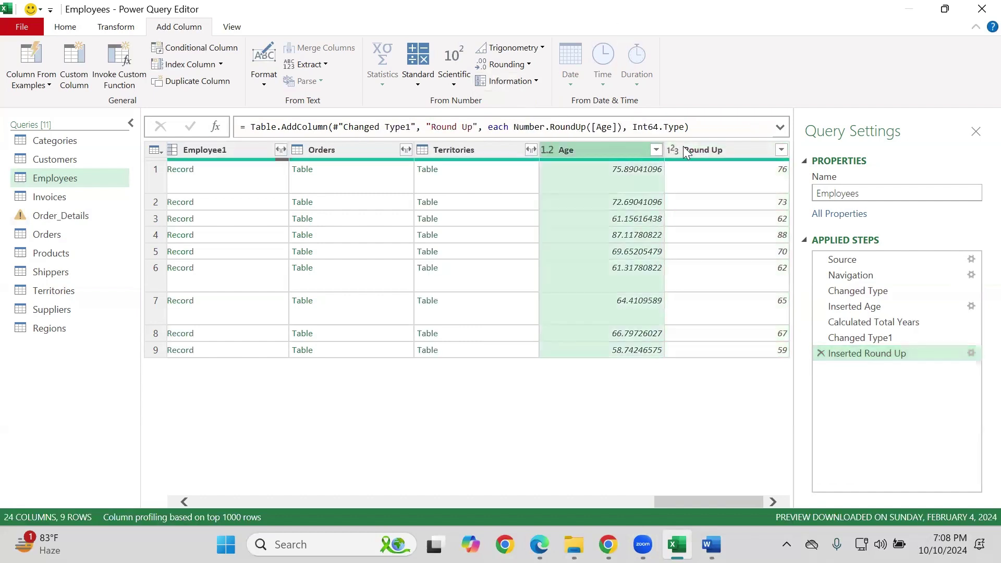
# Remove the existing Round Up column and add a new one that rounds up the Age values
pyautogui.rightClick(756, 152)
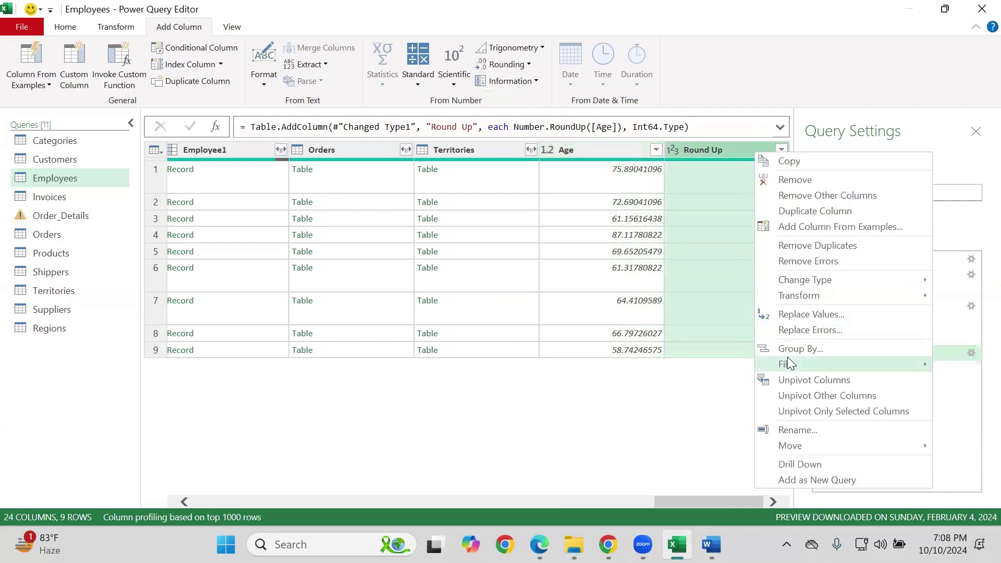
pyautogui.click(775, 180)
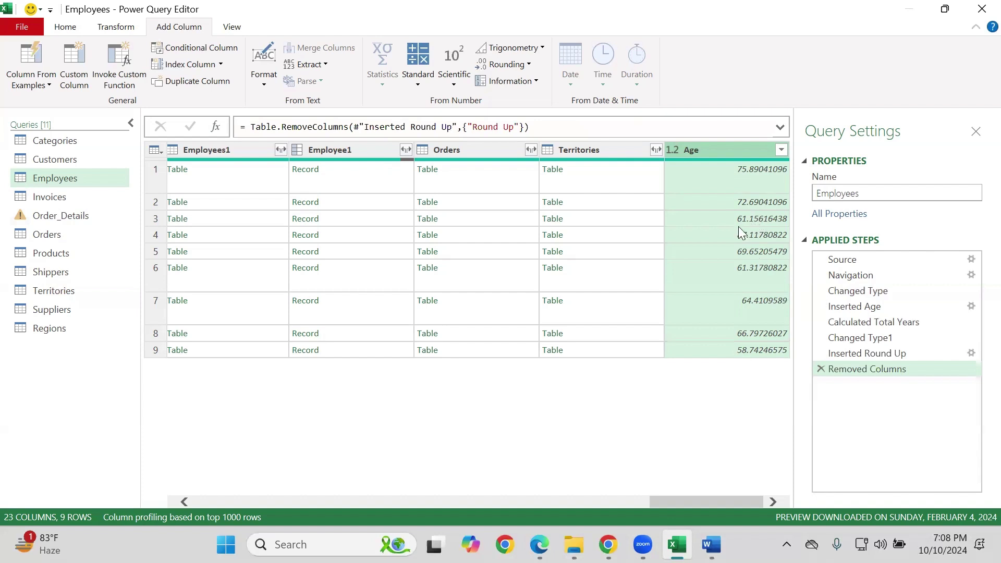
pyautogui.click(527, 65)
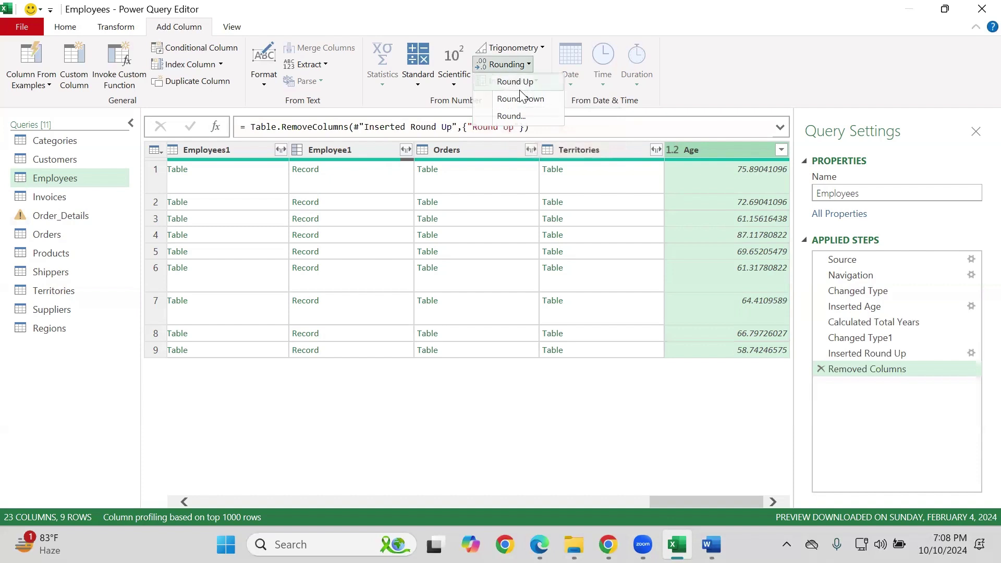
pyautogui.click(515, 82)
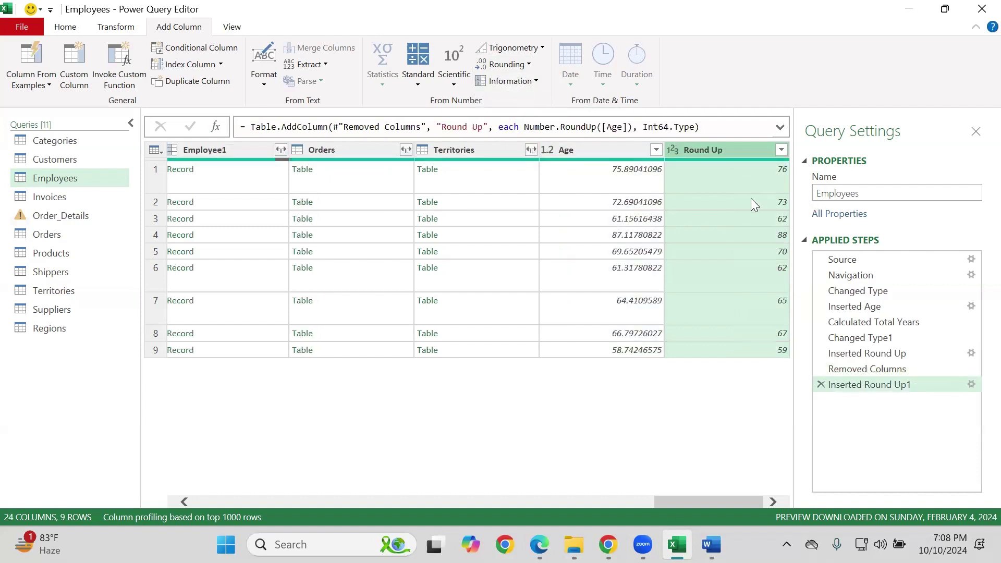
# Compare the Age values in rows 3 and 4 with their Round Up values and review the other employee columns
pyautogui.click(626, 223)
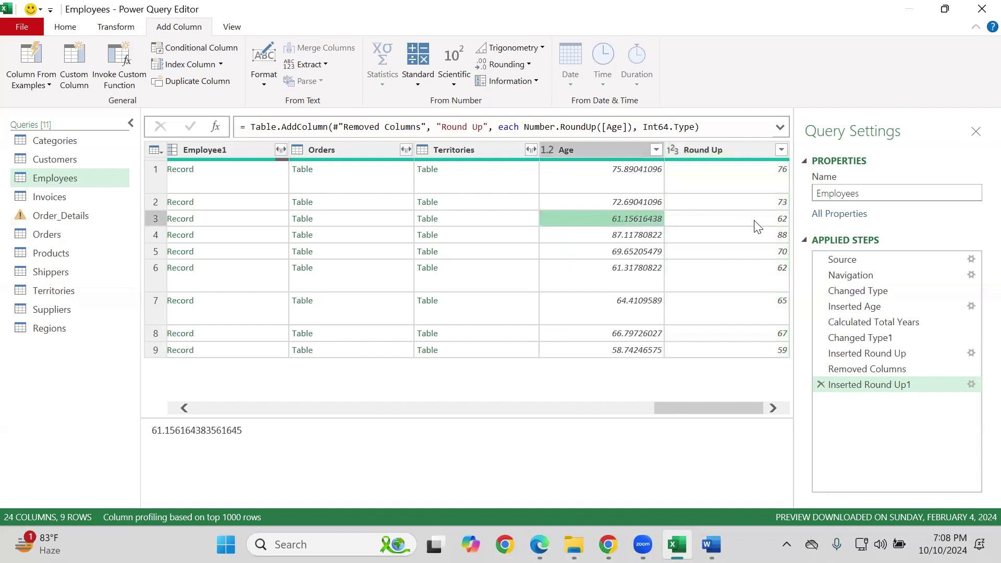
pyautogui.click(609, 237)
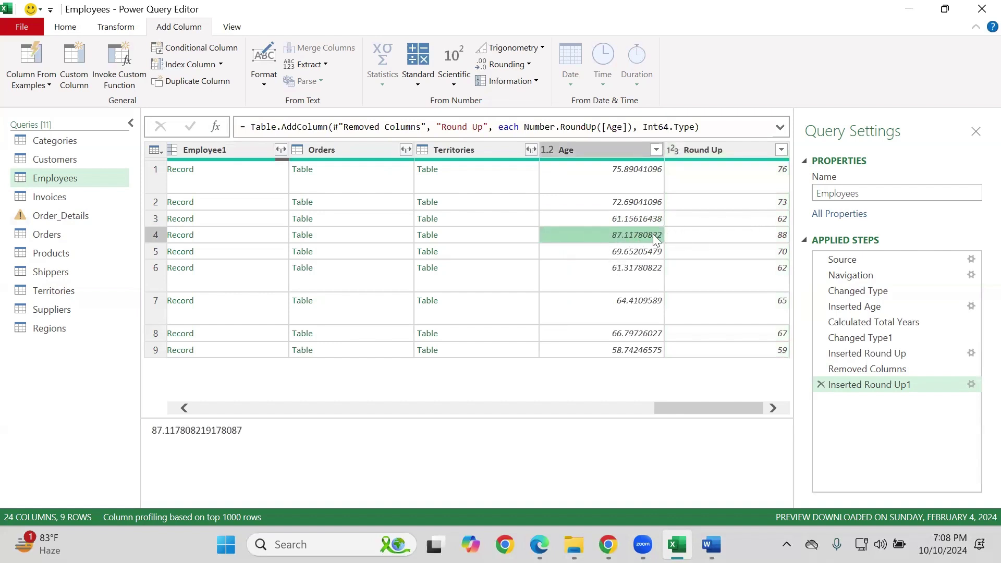
pyautogui.click(708, 242)
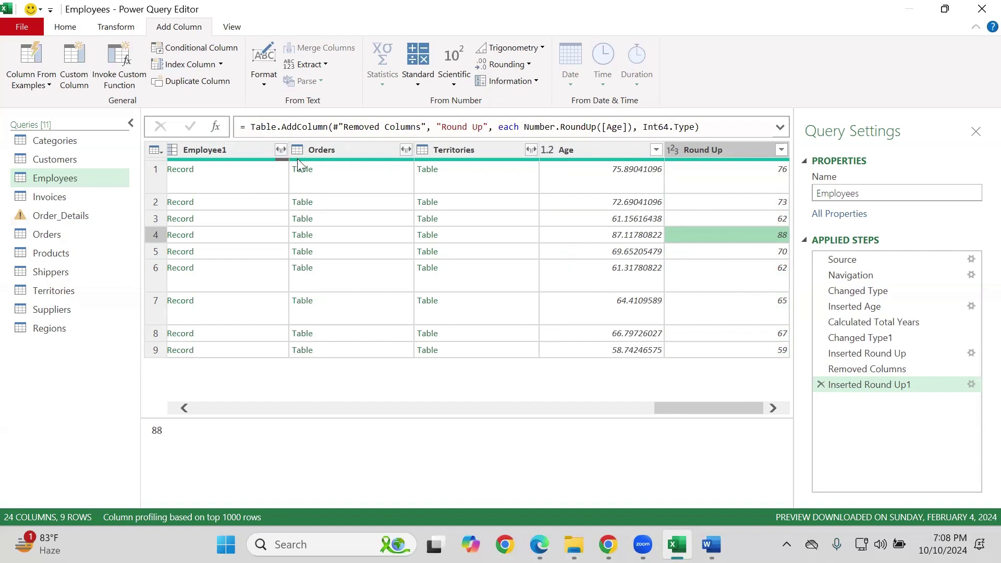
pyautogui.moveTo(298, 161)
pyautogui.click(362, 407)
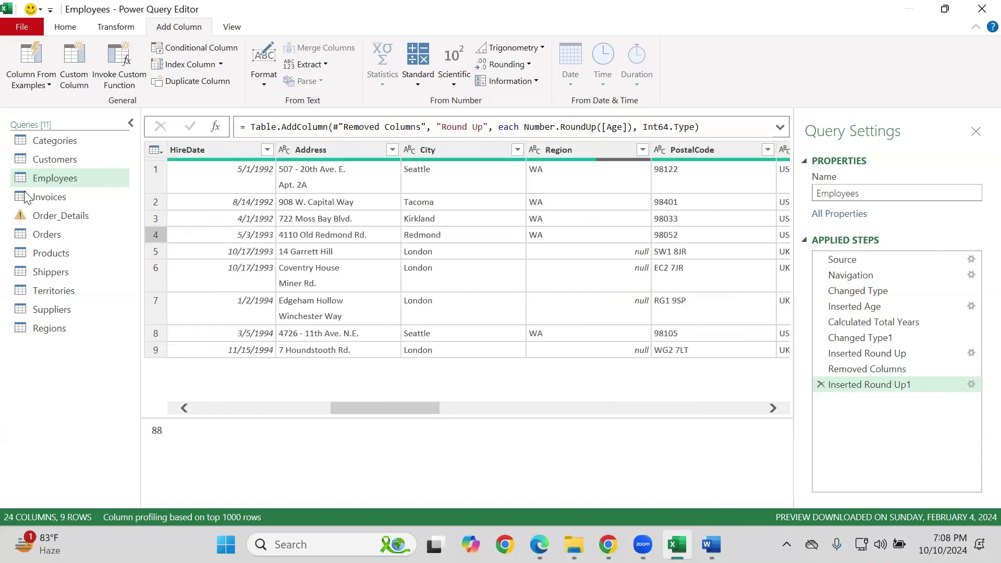
# Open the Order_Details query and go to the applied step that causes its error
pyautogui.click(38, 231)
pyautogui.click(46, 215)
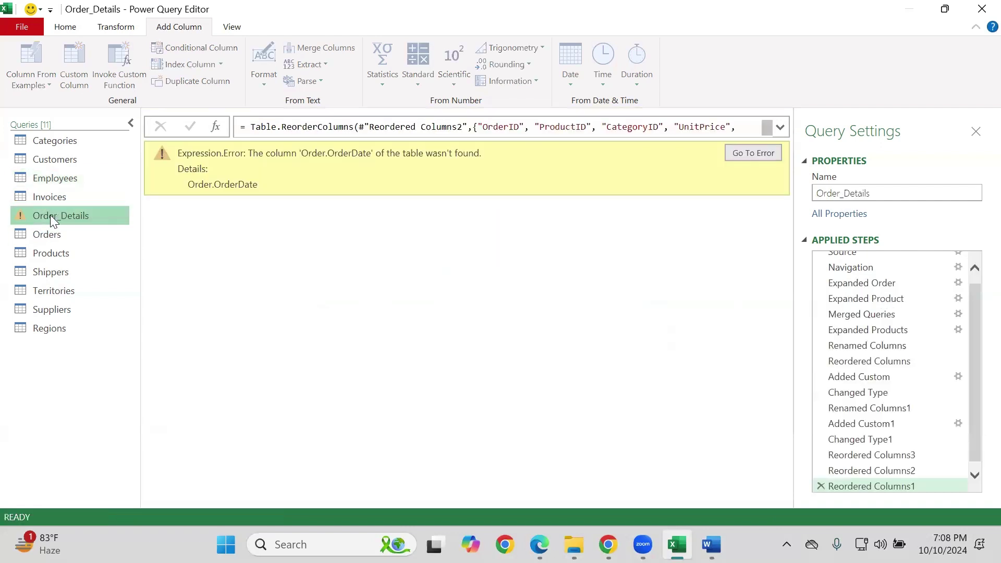
pyautogui.click(771, 148)
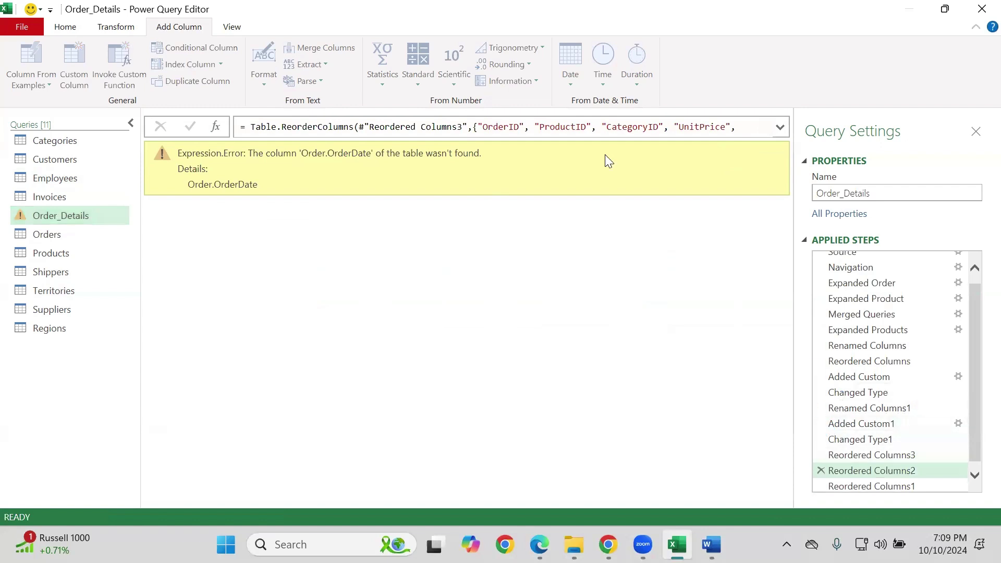
pyautogui.click(102, 214)
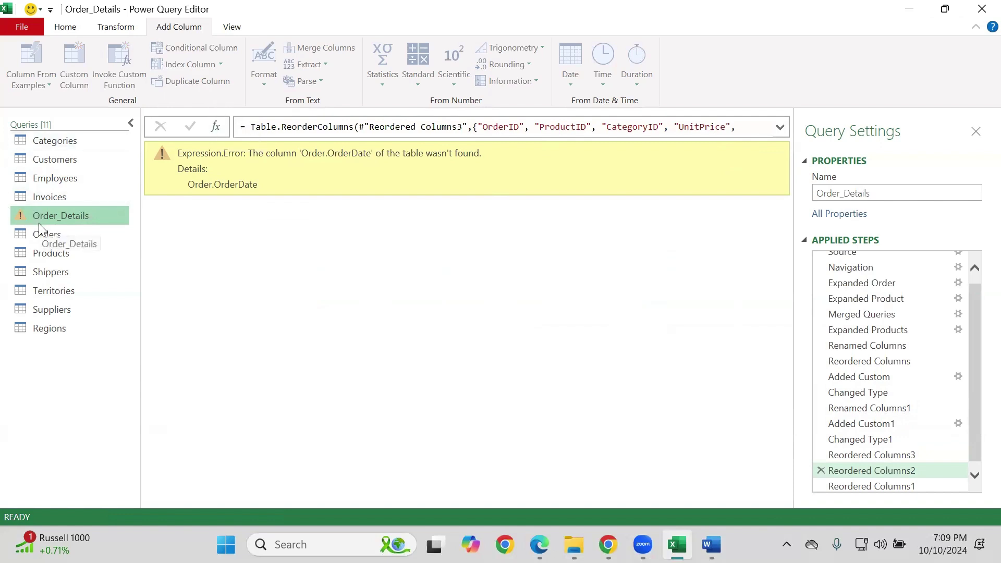
# Look through the columns of the Orders query, refresh its preview, and return to the Order_Details query
pyautogui.click(51, 236)
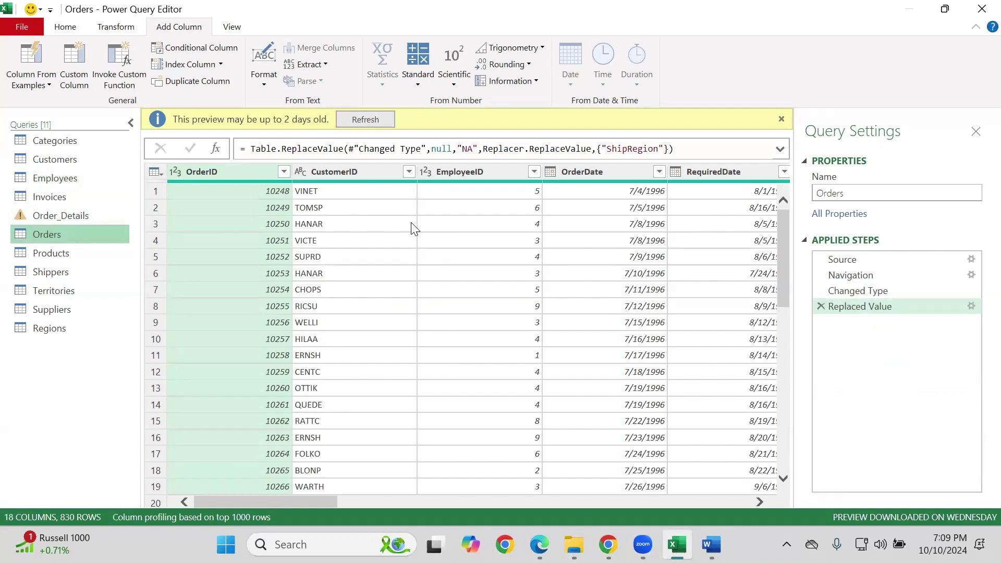
pyautogui.hscroll(10, 383, 492)
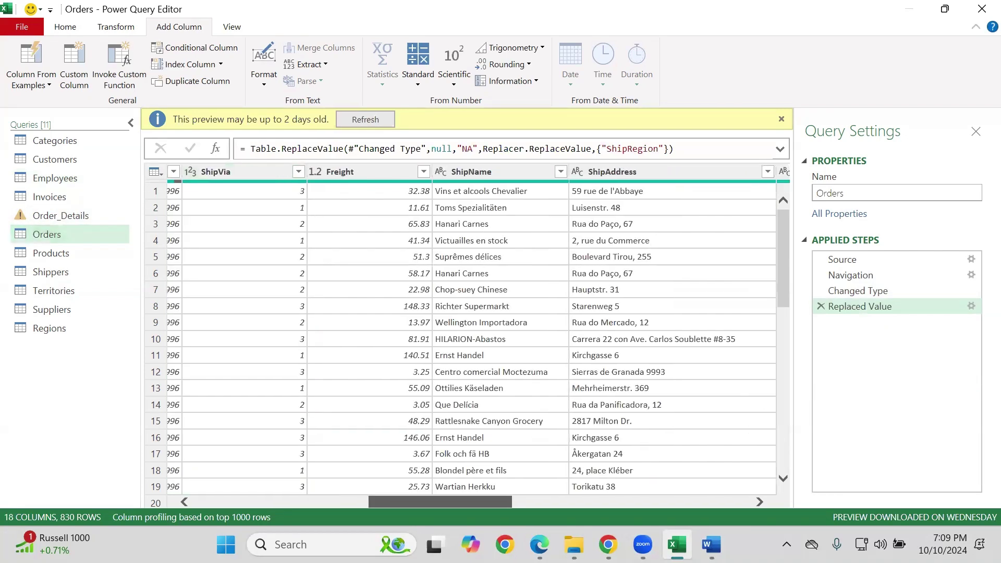
pyautogui.hscroll(3, 461, 333)
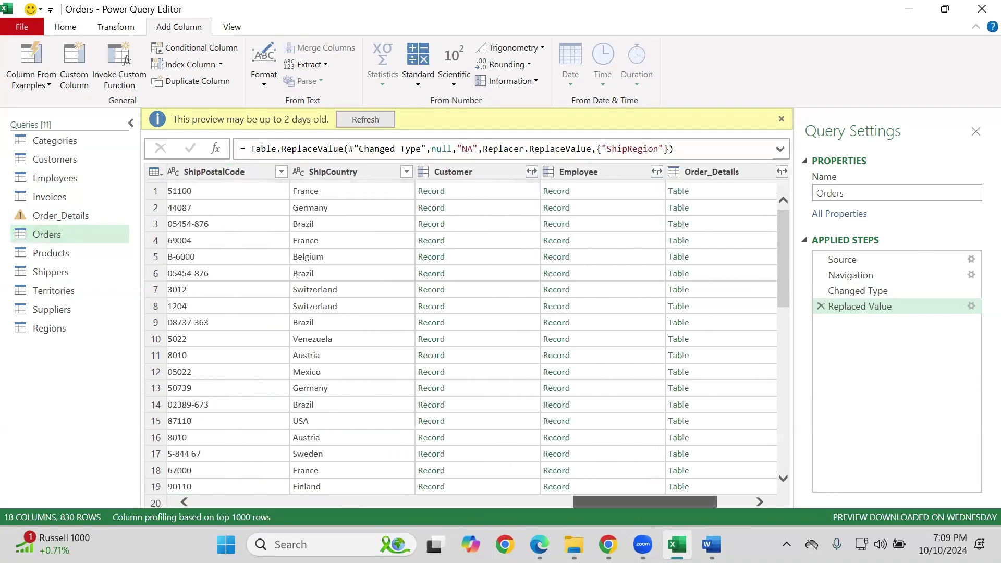
pyautogui.hscroll(-10, 384, 221)
pyautogui.click(360, 117)
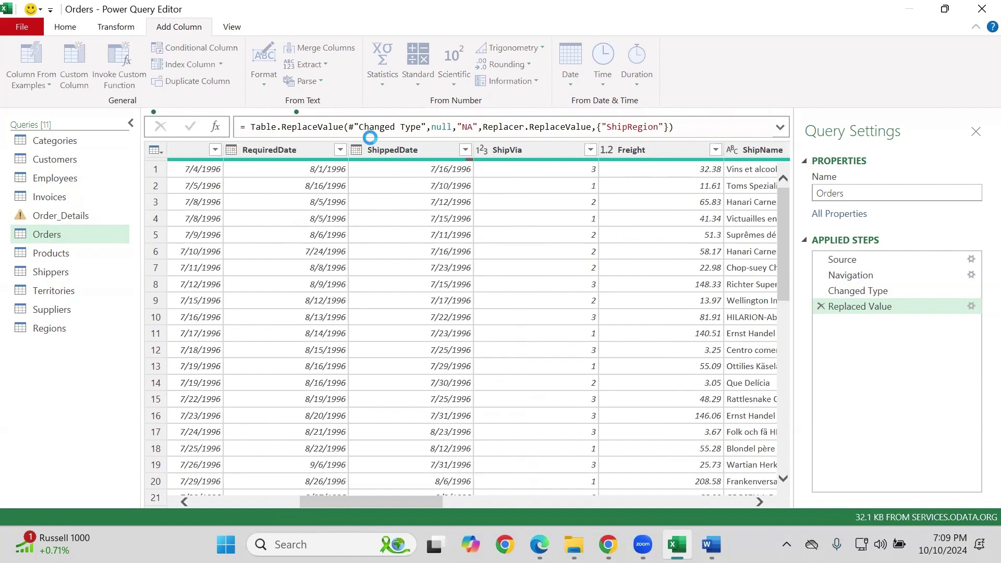
pyautogui.click(82, 218)
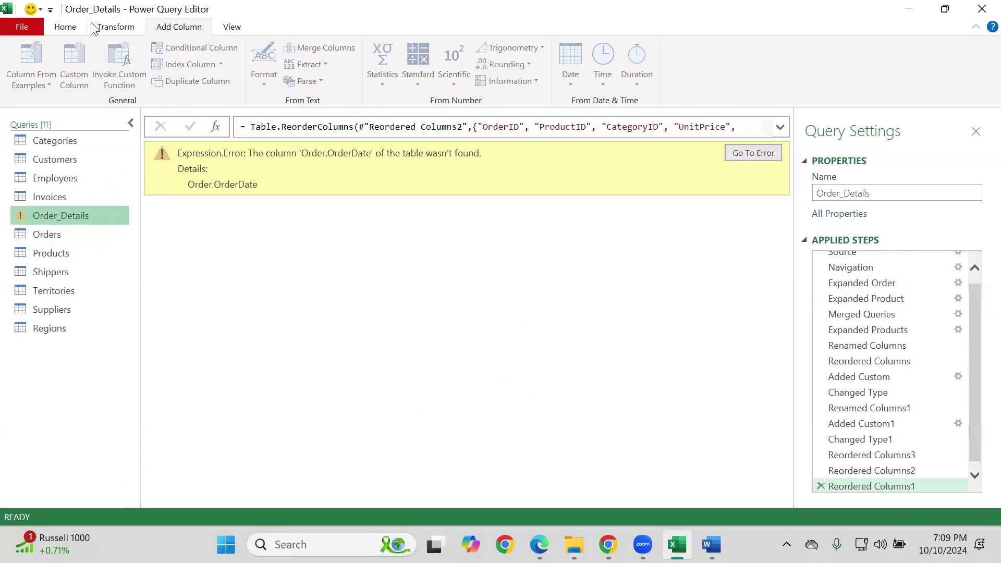
# Go to the Order_Details error and delete the applied steps Reordered Columns2 and Reordered Columns1, dismissing the preview-age notice
pyautogui.click(99, 29)
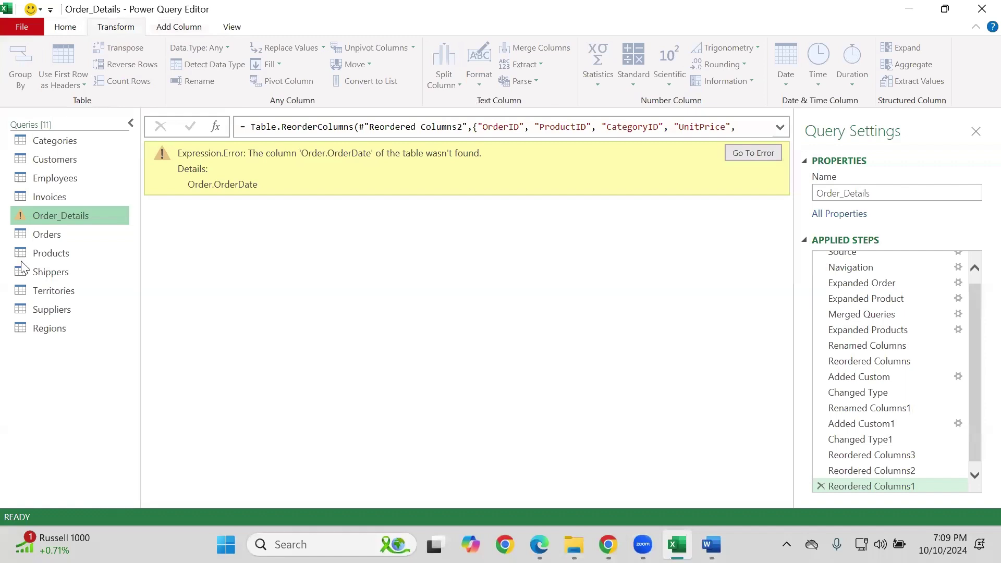
pyautogui.click(776, 151)
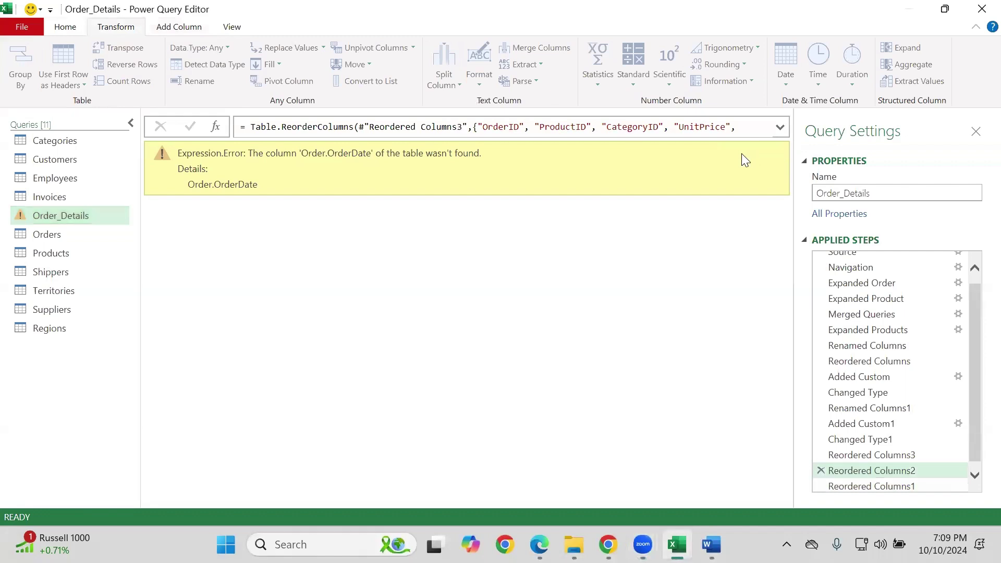
pyautogui.click(820, 470)
pyautogui.click(577, 302)
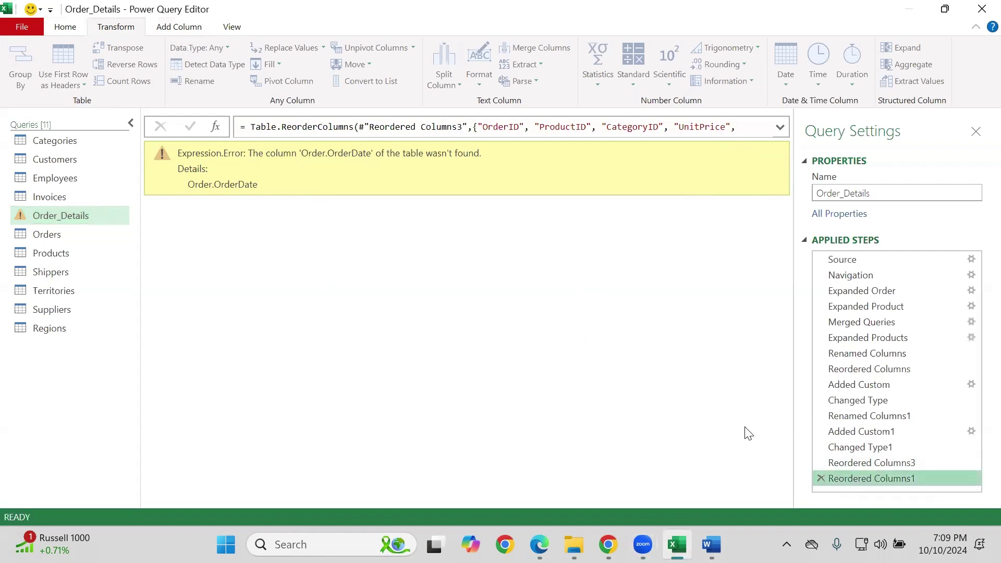
pyautogui.click(820, 478)
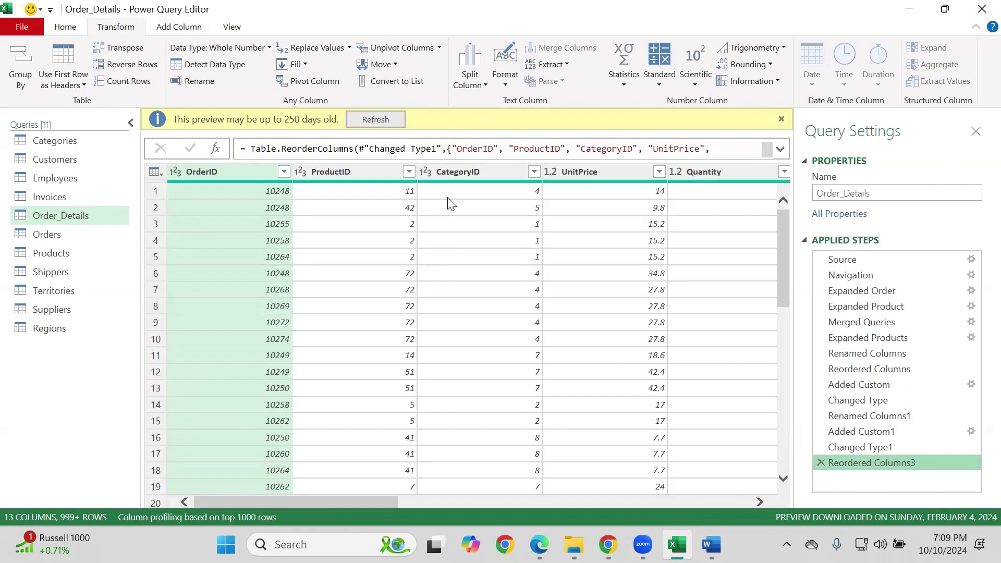
pyautogui.click(782, 118)
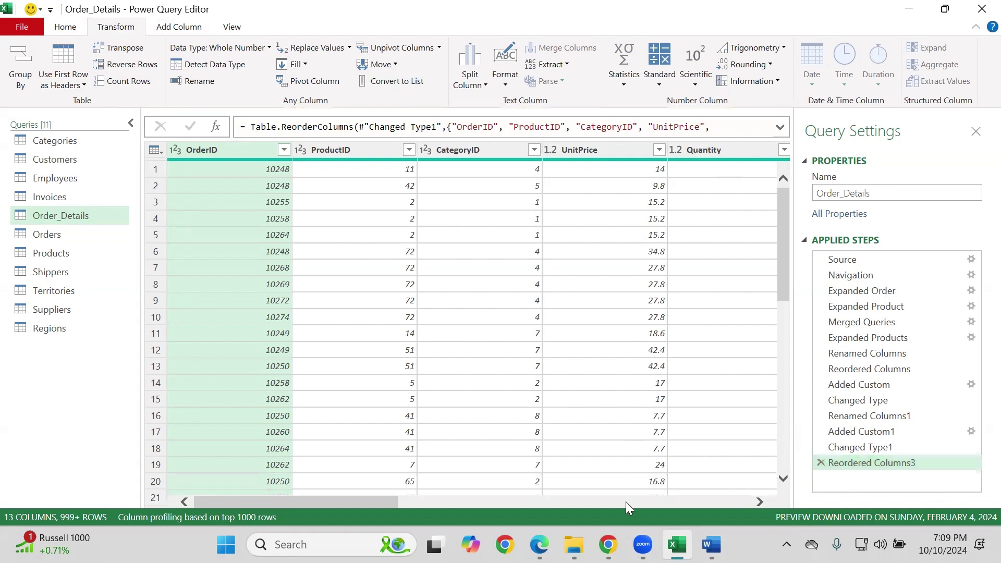
pyautogui.click(485, 502)
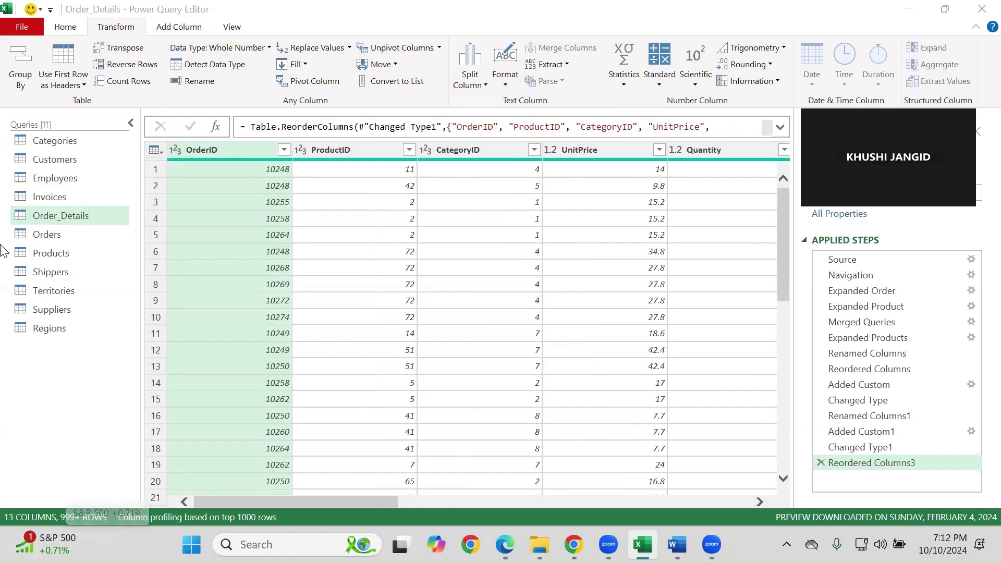
# Start a conditional column in Order_Details and name it Order Status
pyautogui.click(67, 27)
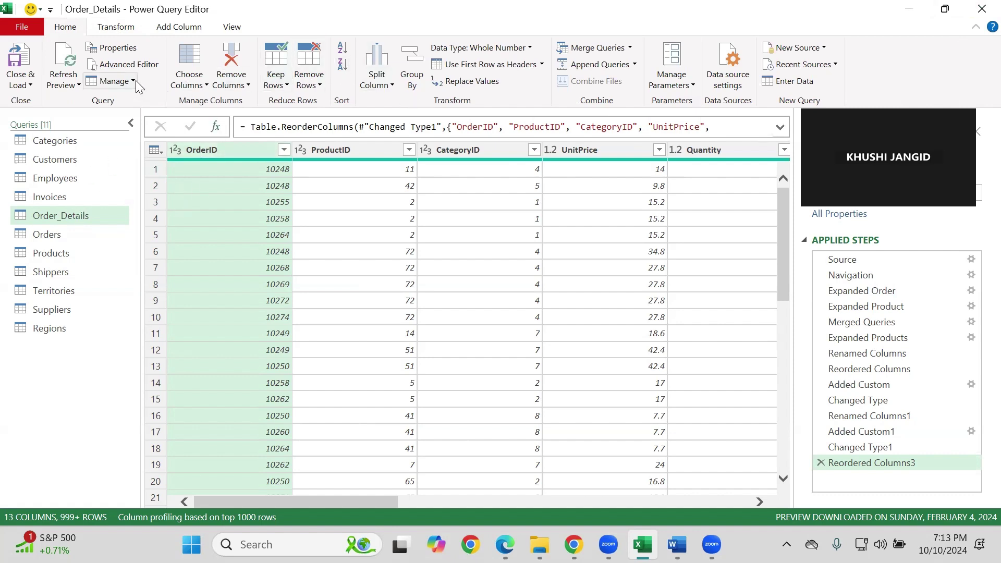
pyautogui.click(169, 28)
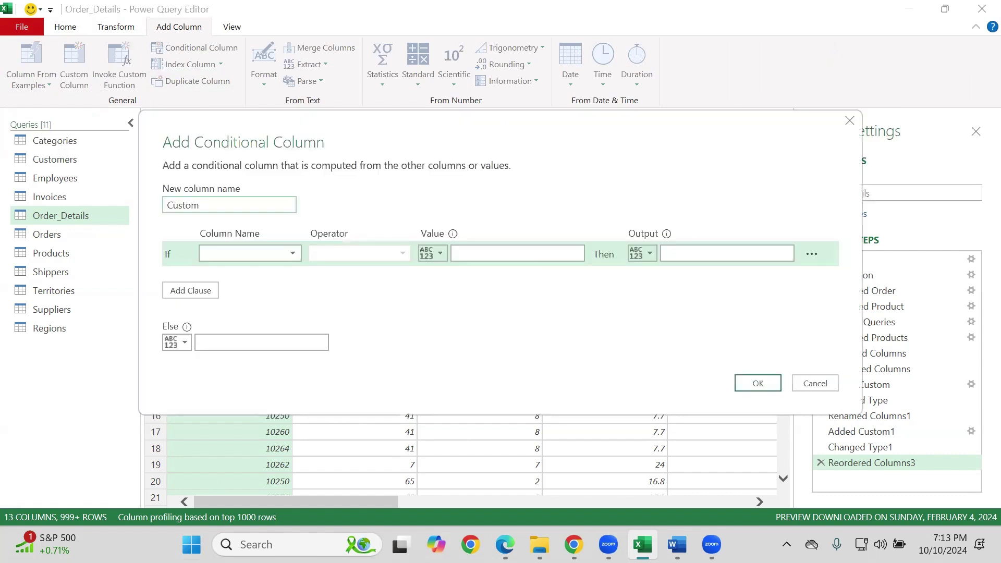
pyautogui.doubleClick(261, 203)
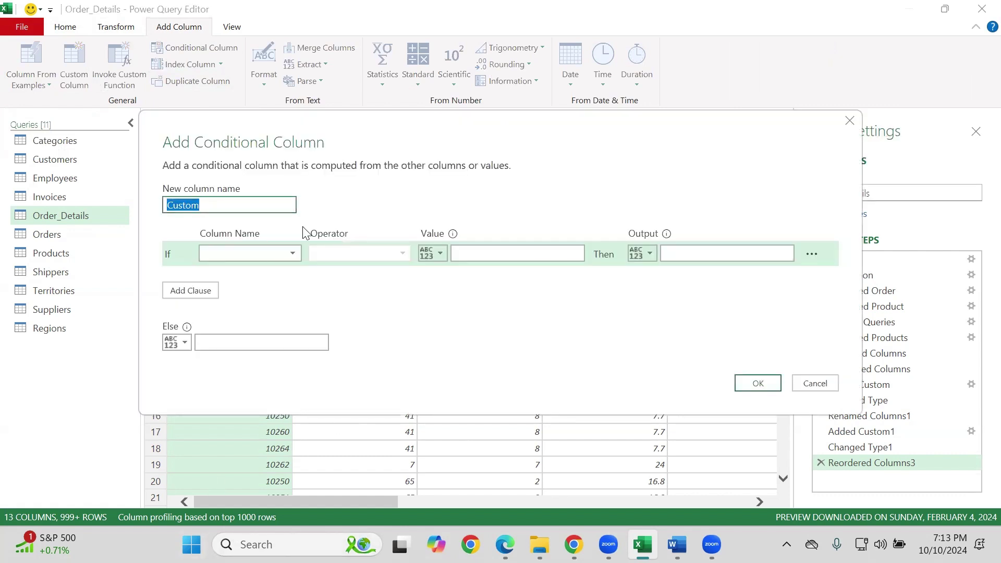
pyautogui.press('BackSpace')
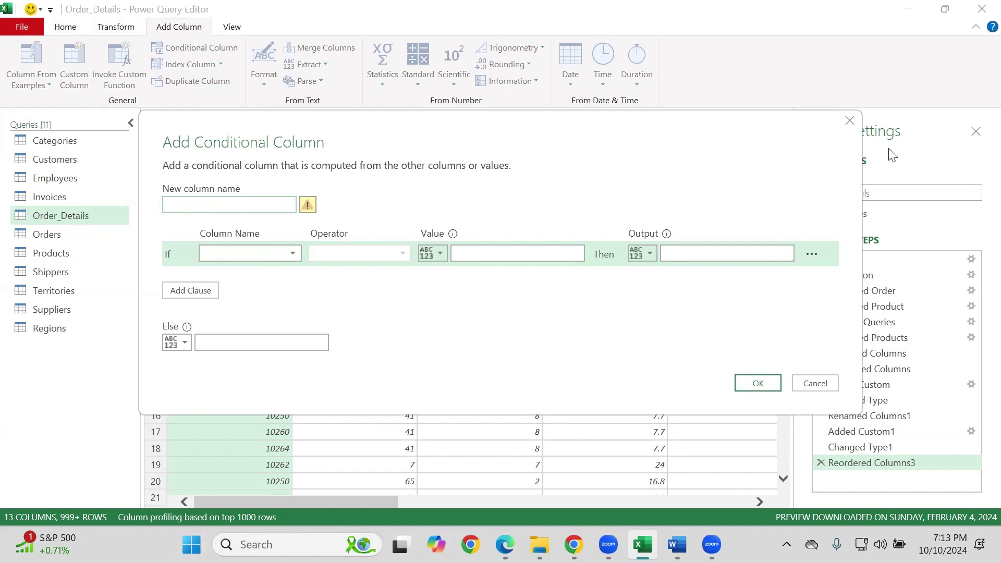
pyautogui.write('Order Stat')
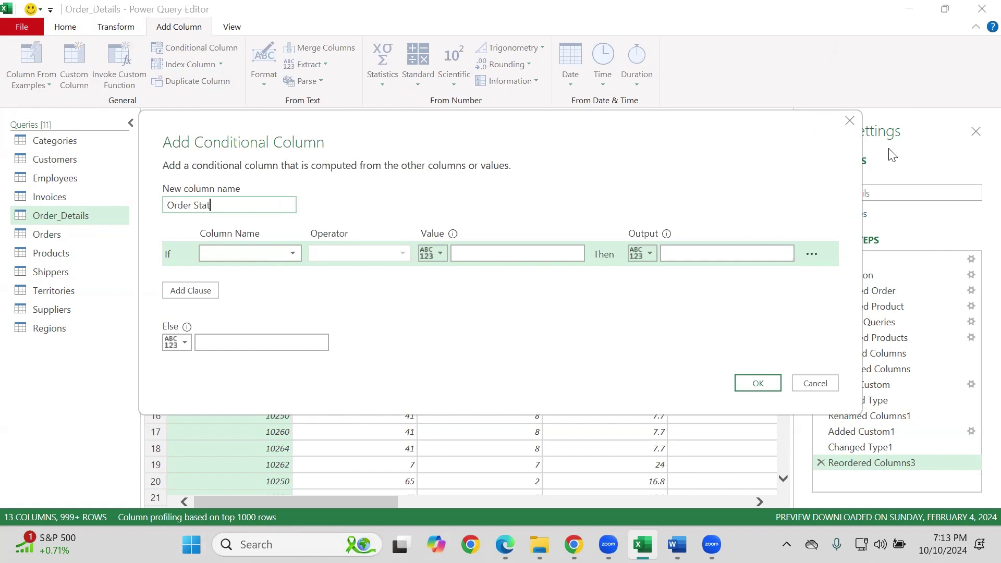
pyautogui.write('us')
# Set the first condition to output Cheap Order when Total Price is less than or equal to 500
pyautogui.click(289, 253)
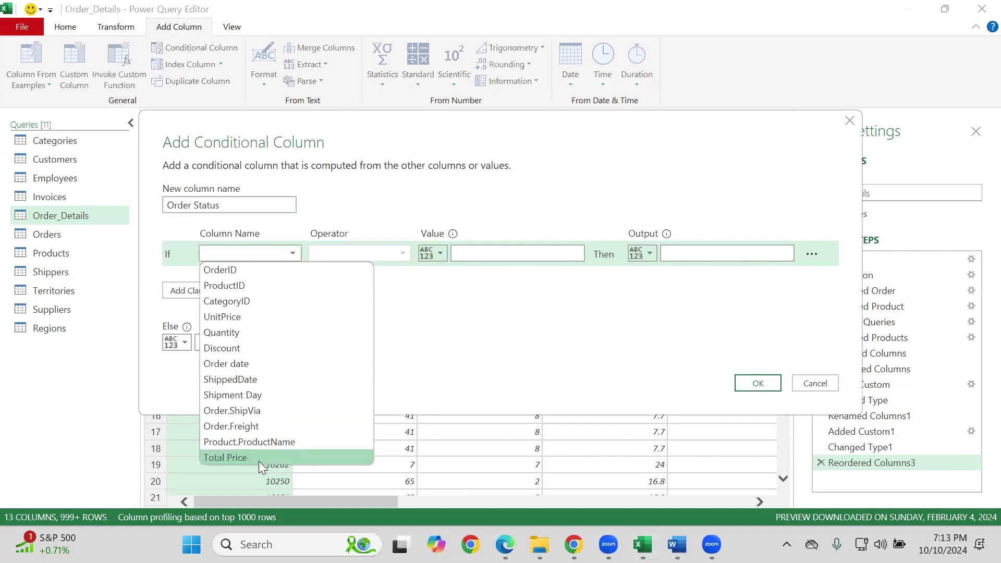
pyautogui.click(240, 457)
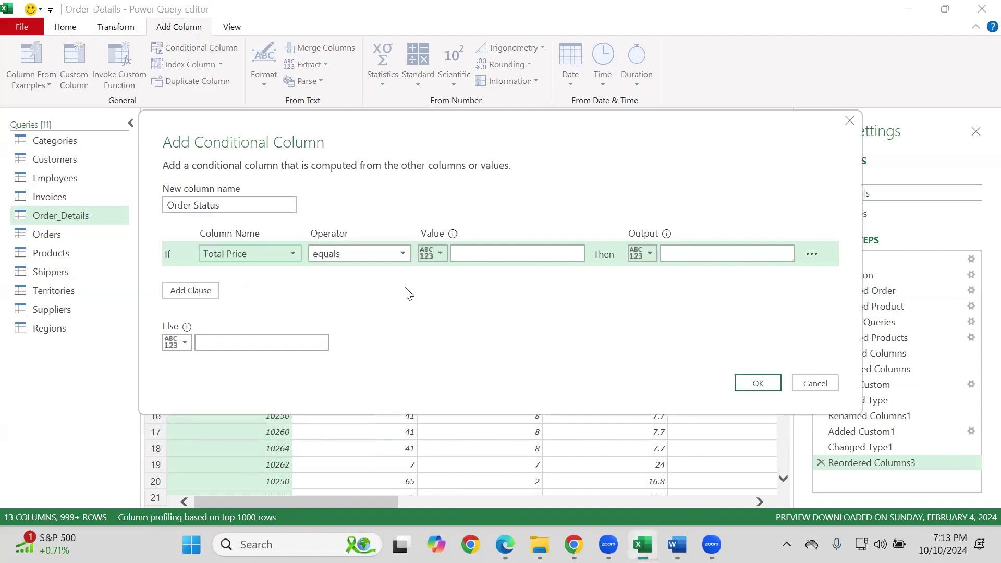
pyautogui.click(360, 253)
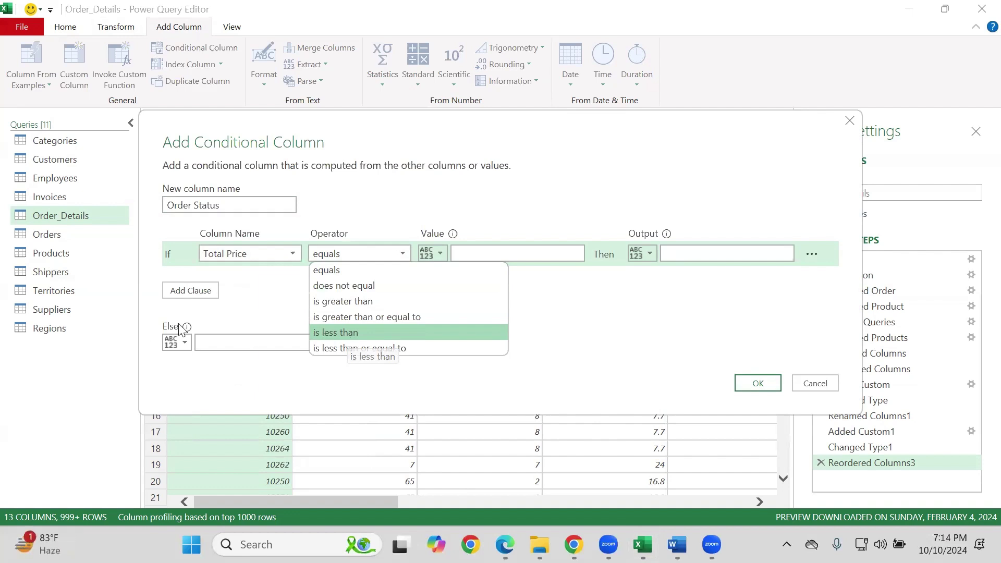
pyautogui.click(365, 348)
pyautogui.click(469, 249)
pyautogui.write('5000')
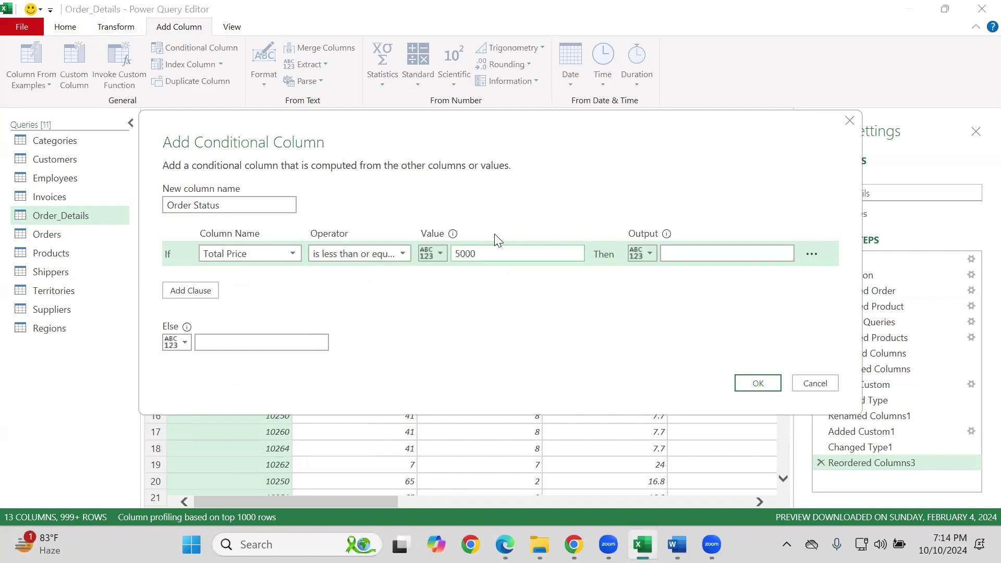
pyautogui.press('BackSpace')
pyautogui.click(755, 256)
pyautogui.write('Cheap Order')
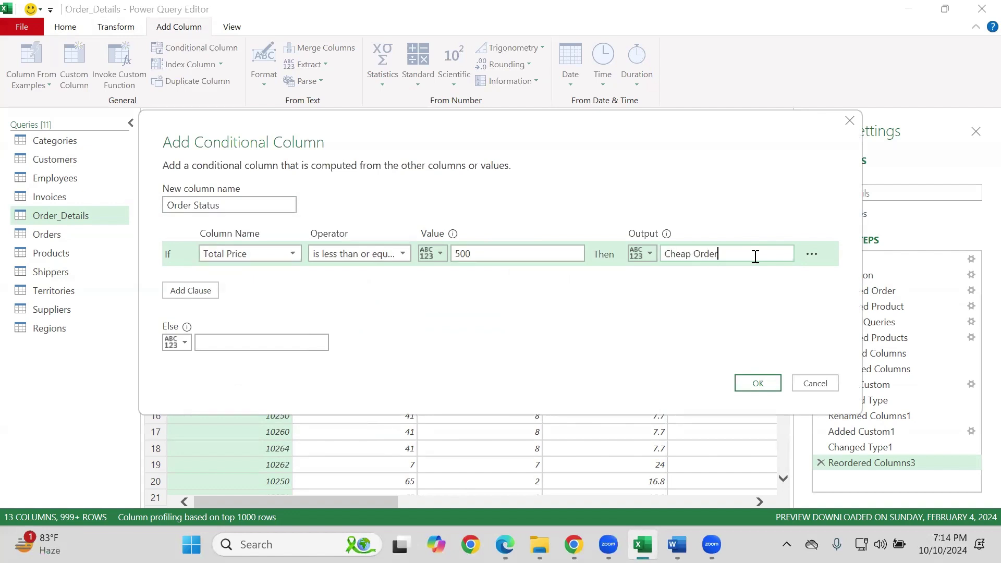
# Add an else-if clause that outputs Moderate Order when Total Price is less than or equal to 1000
pyautogui.click(203, 290)
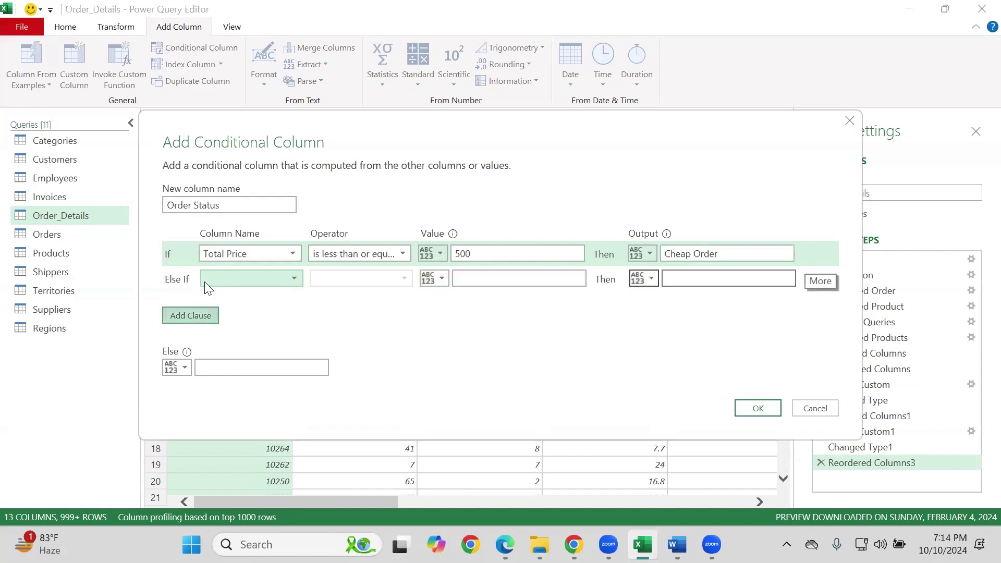
pyautogui.click(235, 280)
pyautogui.click(219, 485)
pyautogui.click(363, 281)
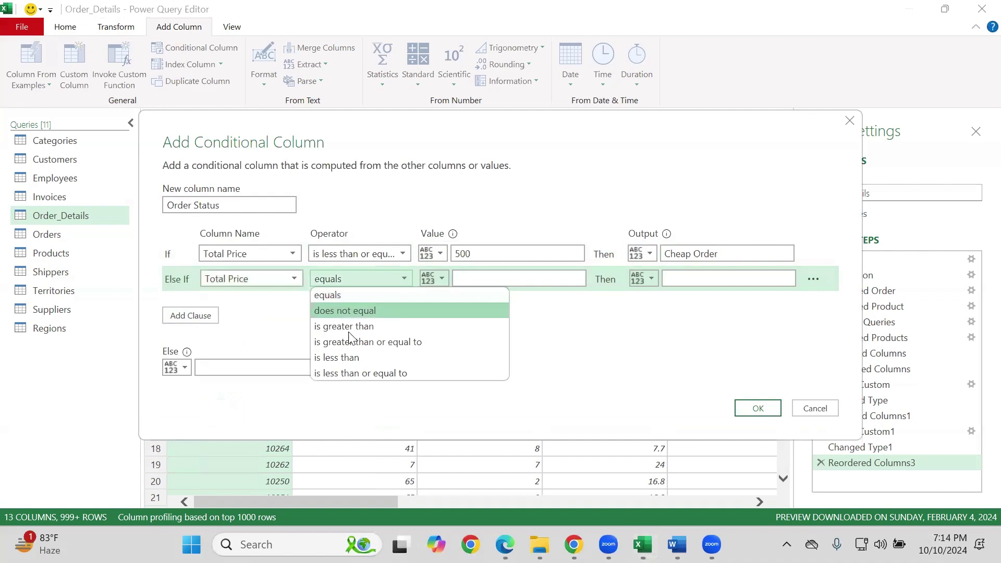
pyautogui.click(342, 371)
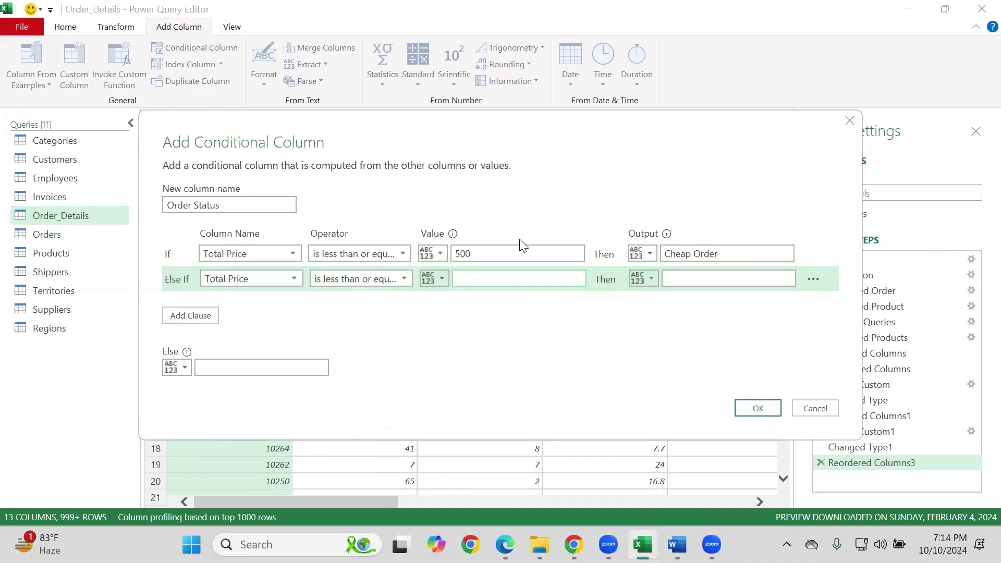
pyautogui.write('1000')
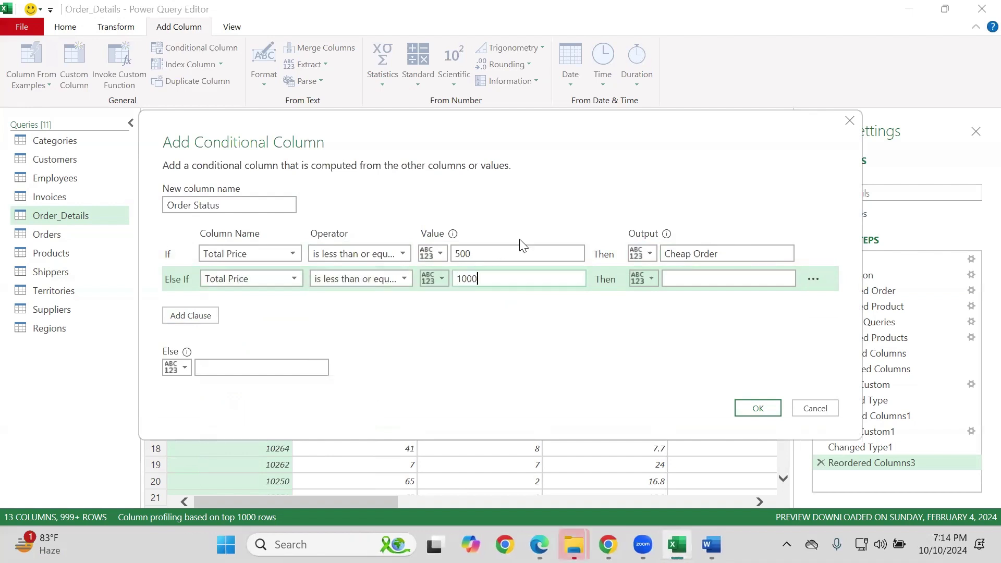
pyautogui.click(738, 277)
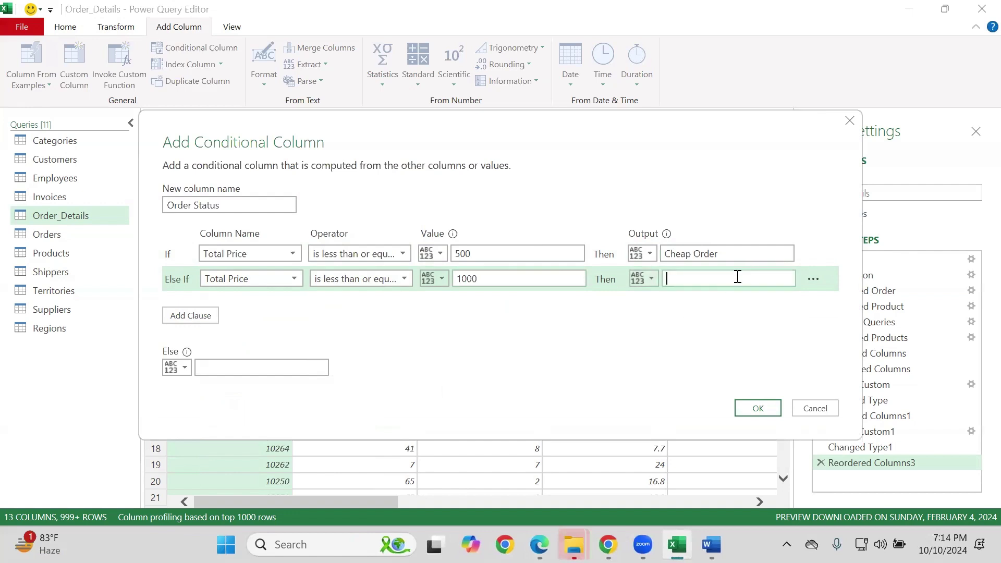
pyautogui.write('Moderate Order')
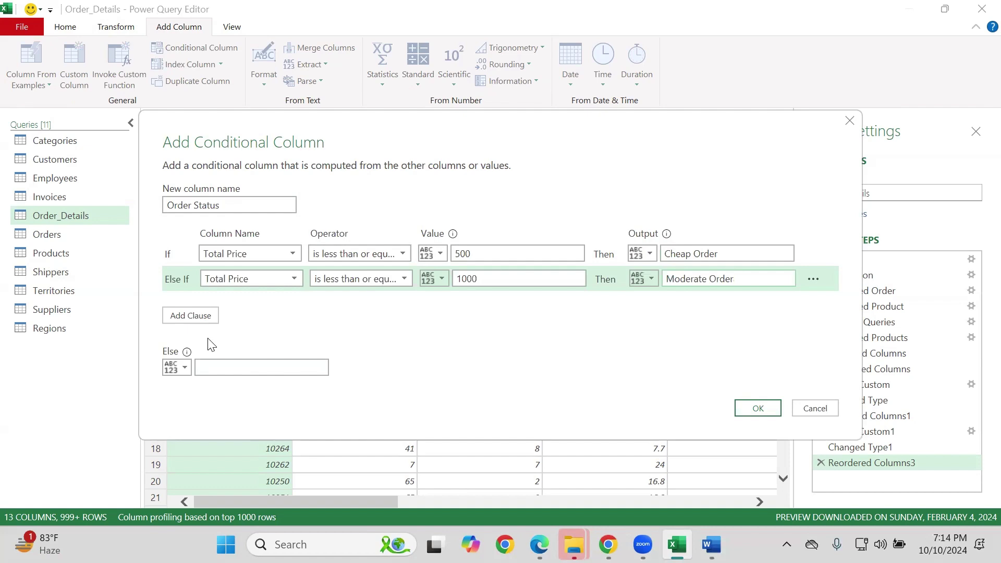
# Set the else output to Expansive and create the conditional column
pyautogui.click(276, 371)
pyautogui.write('Expans')
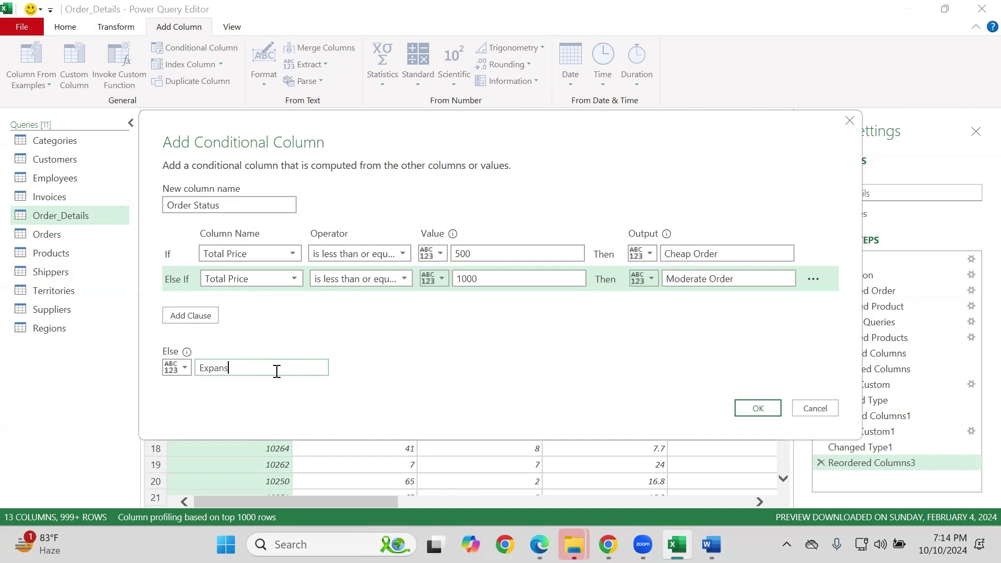
pyautogui.write('ive')
pyautogui.click(758, 407)
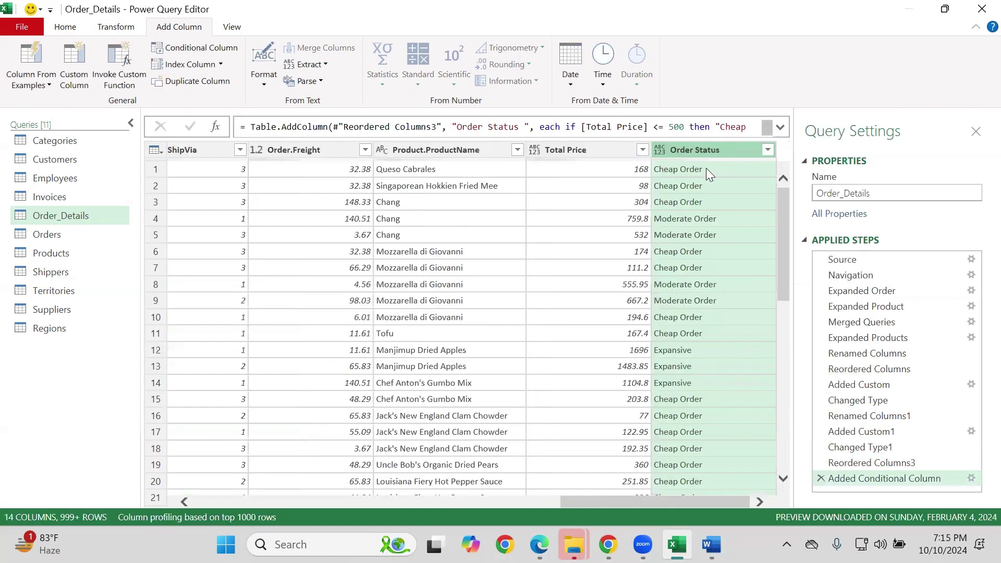
# Check the Order Status labels against several Total Price values and look through the Quantity, Discount, date and Shipment Day columns
pyautogui.moveTo(700, 154); pyautogui.dragTo(978, 177)
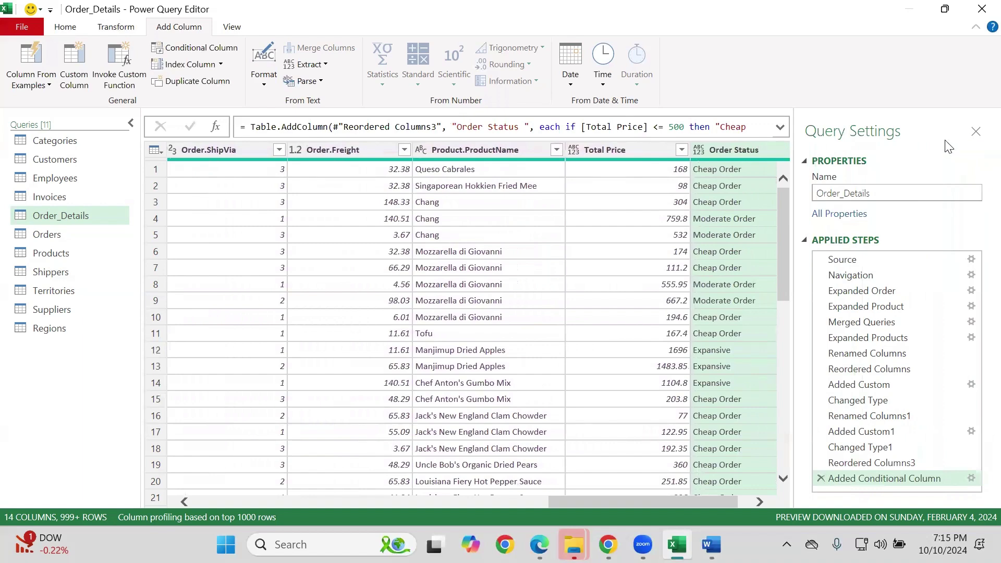
pyautogui.click(687, 171)
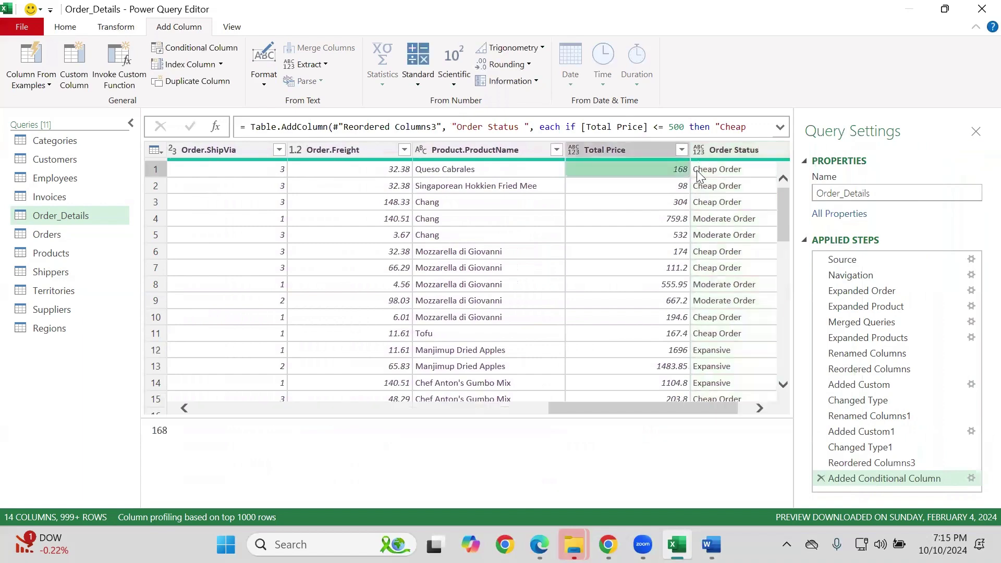
pyautogui.click(626, 186)
pyautogui.click(632, 203)
pyautogui.click(633, 221)
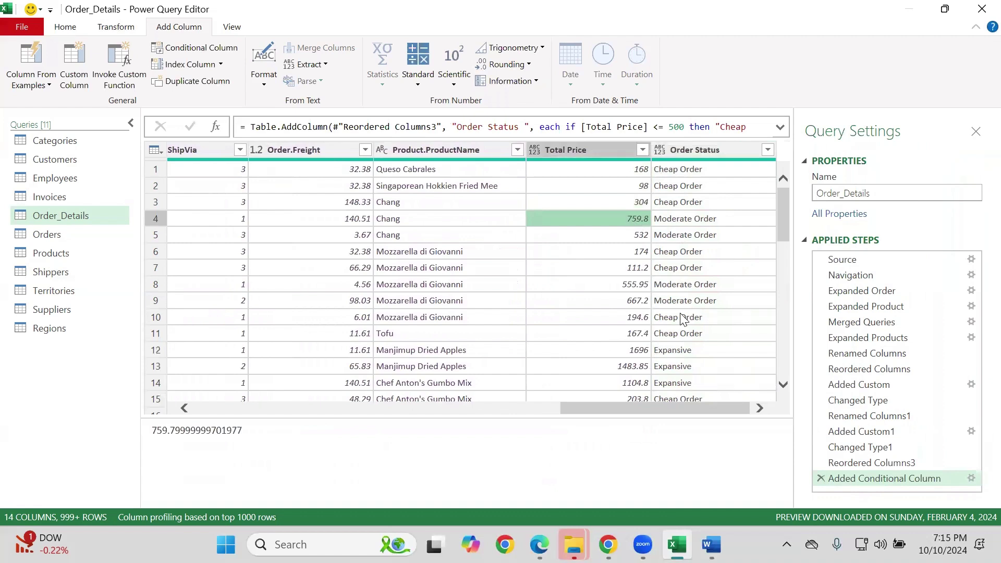
pyautogui.click(640, 300)
pyautogui.scroll(-2, 644, 336)
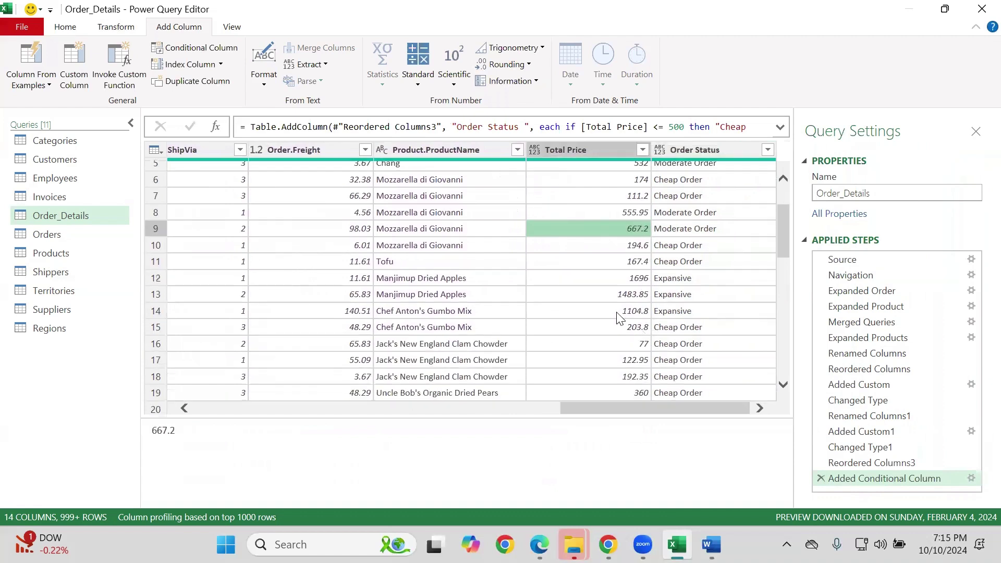
pyautogui.click(614, 296)
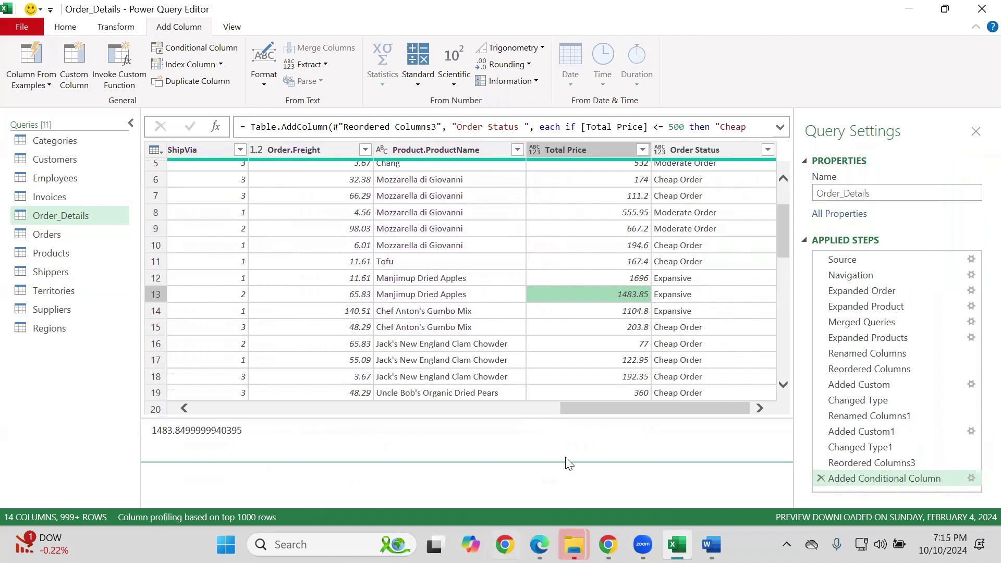
pyautogui.moveTo(583, 455); pyautogui.dragTo(347, 465)
pyautogui.scroll(2, 517, 256)
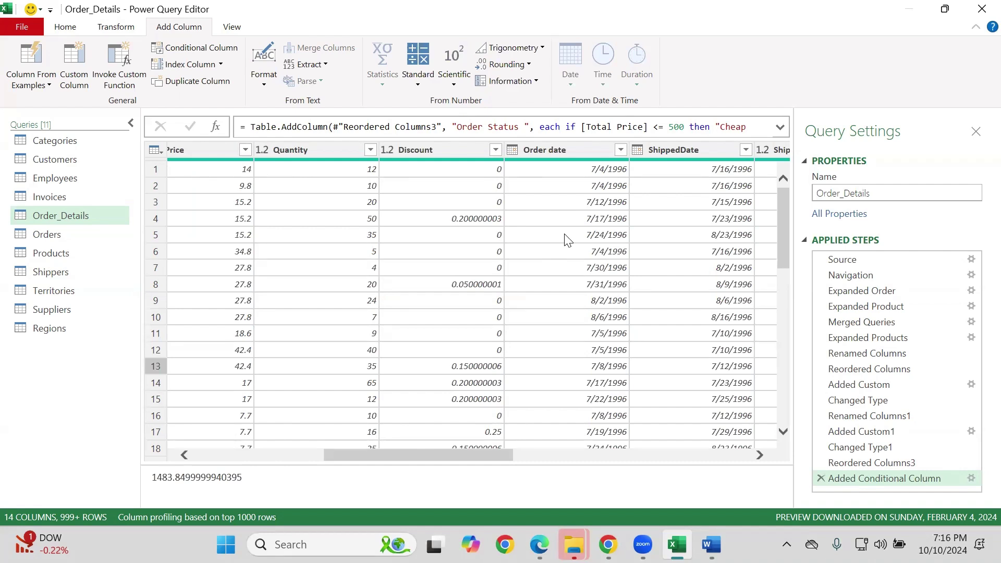
pyautogui.moveTo(484, 454); pyautogui.dragTo(561, 448)
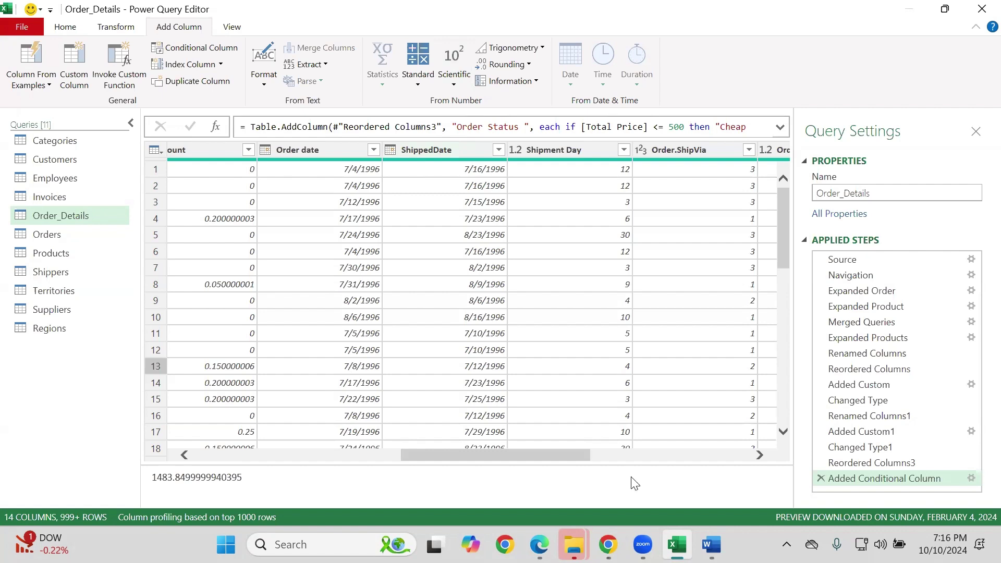
pyautogui.moveTo(547, 455); pyautogui.dragTo(706, 456)
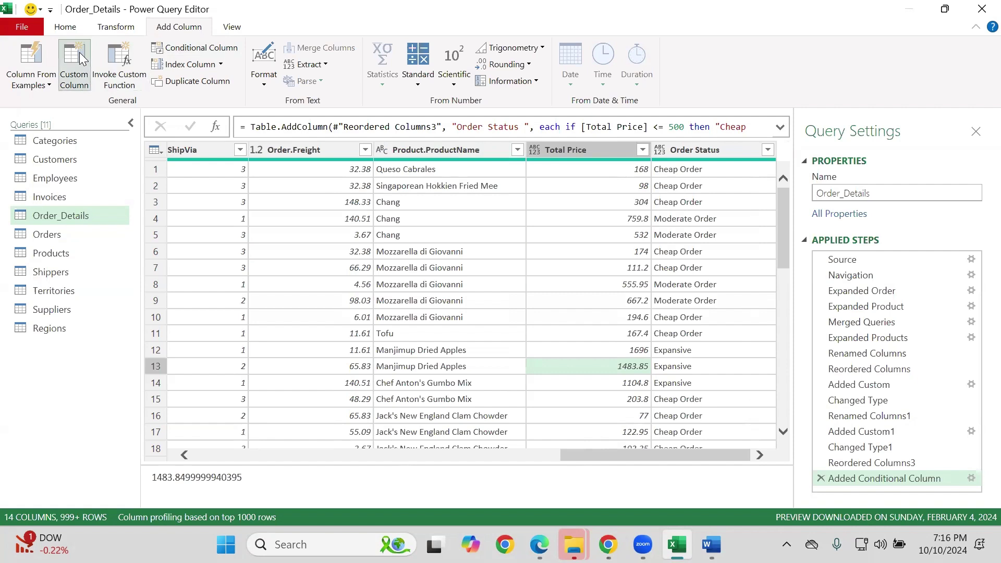
# Start a custom column named Payable in Order_Details and begin its formula with an if condition
pyautogui.click(74, 66)
pyautogui.doubleClick(360, 180)
pyautogui.press('BackSpace')
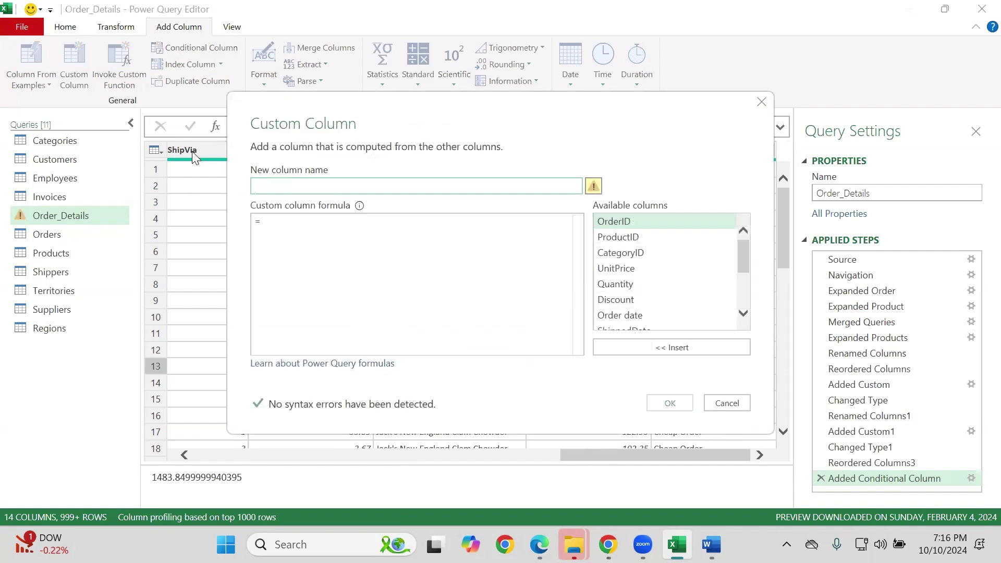
pyautogui.write('Pay')
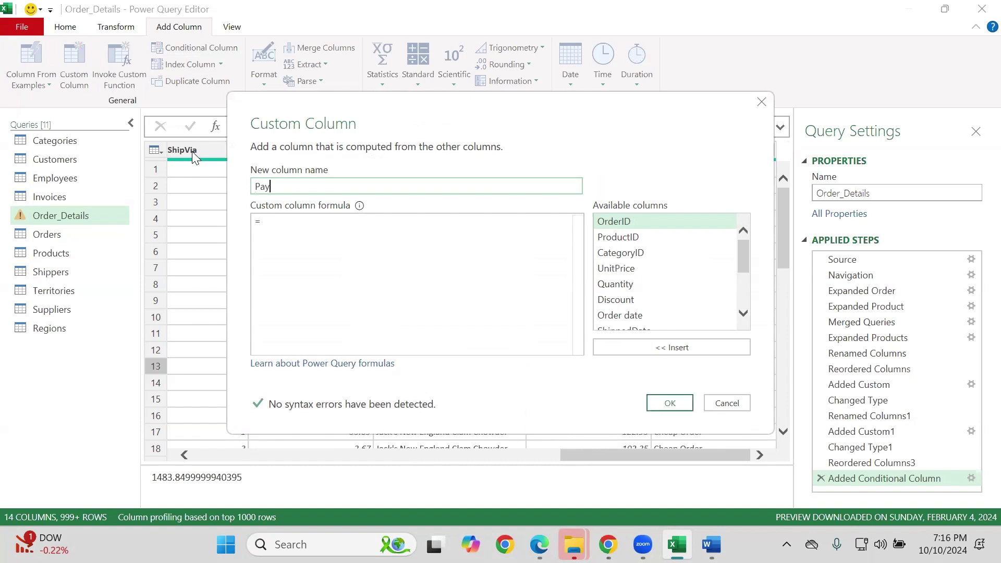
pyautogui.write('able')
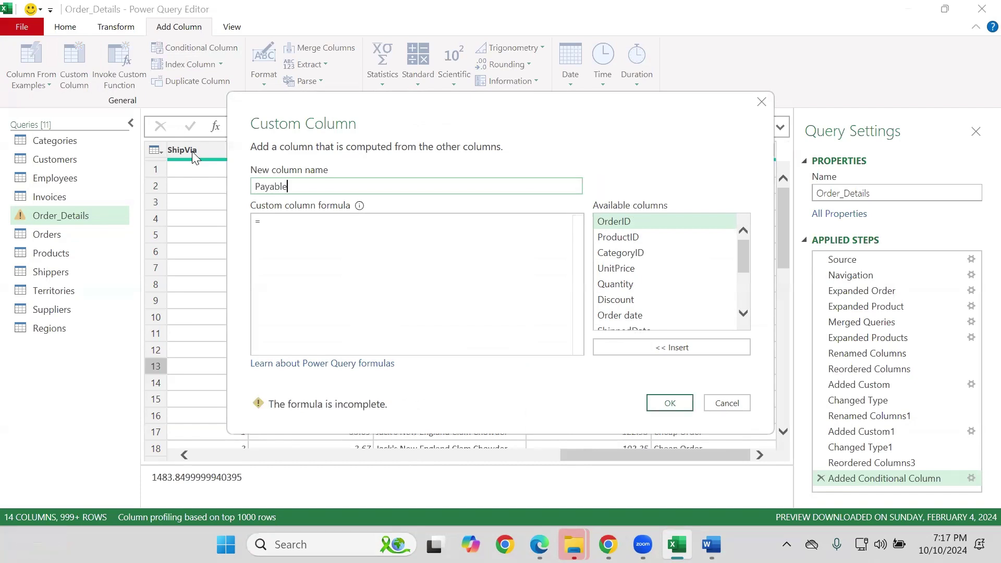
pyautogui.click(341, 244)
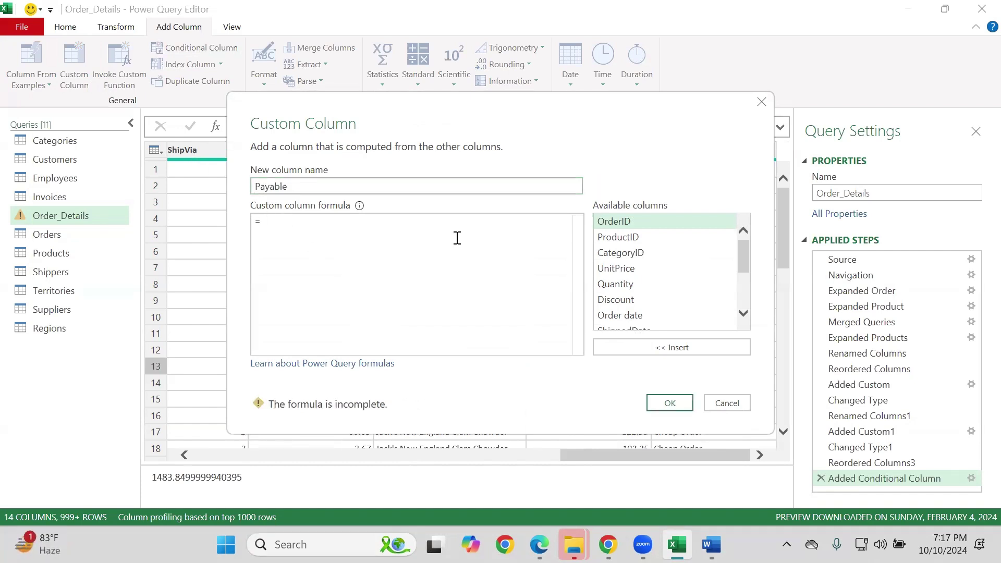
pyautogui.write('if')
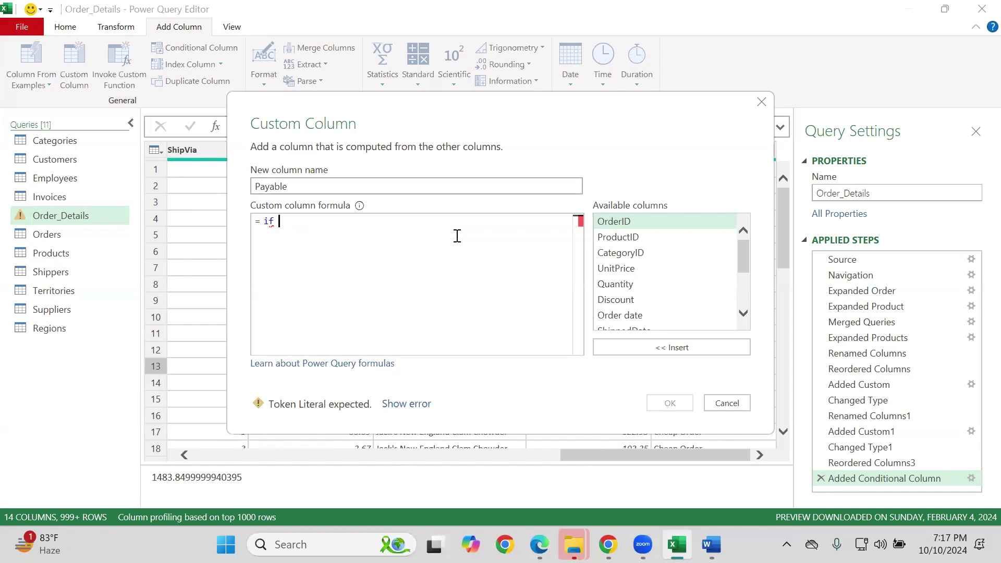
pyautogui.write('max')
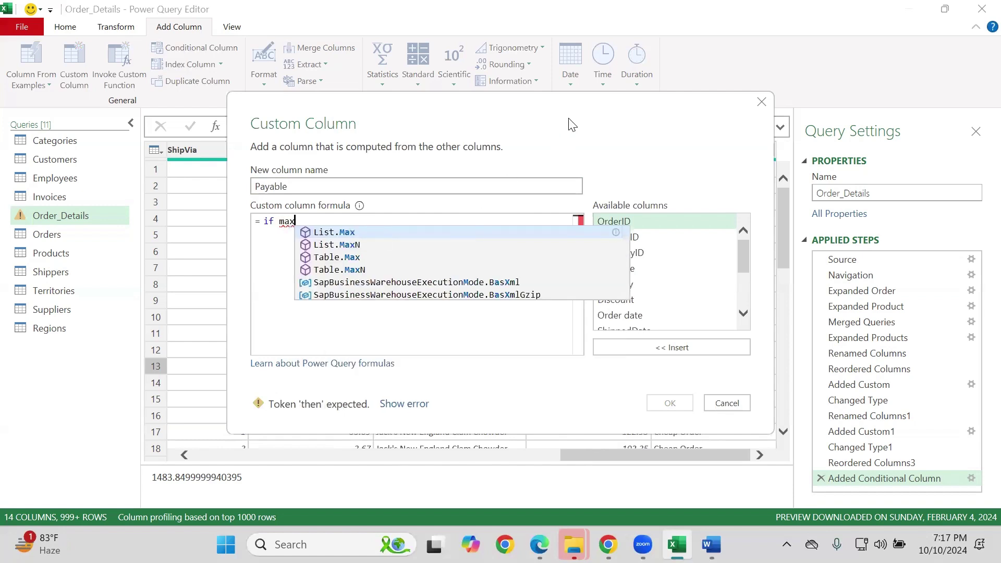
pyautogui.press('BackSpace')
pyautogui.press('BackSpace')
pyautogui.press('BackSpace')
pyautogui.write('en')
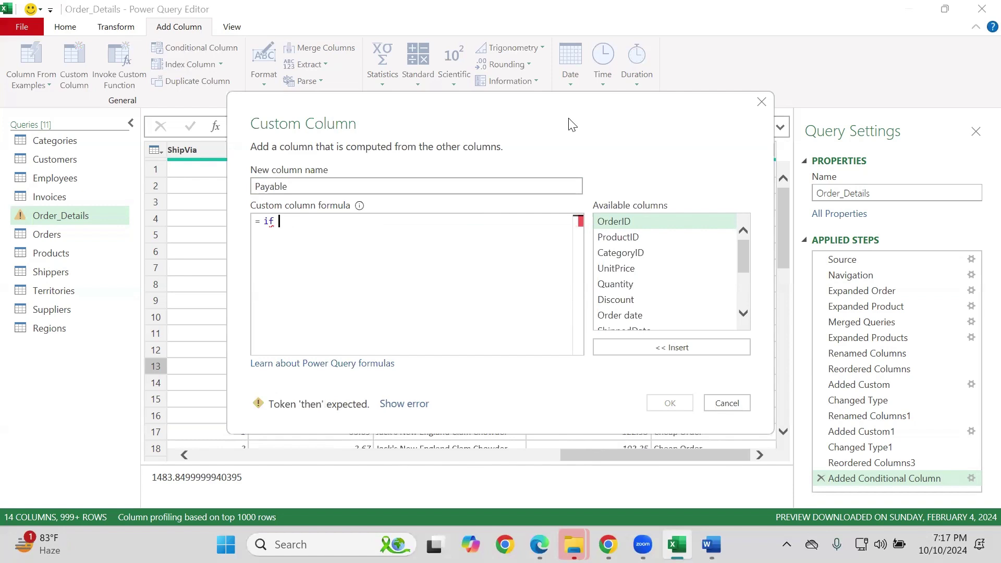
pyautogui.write('d')
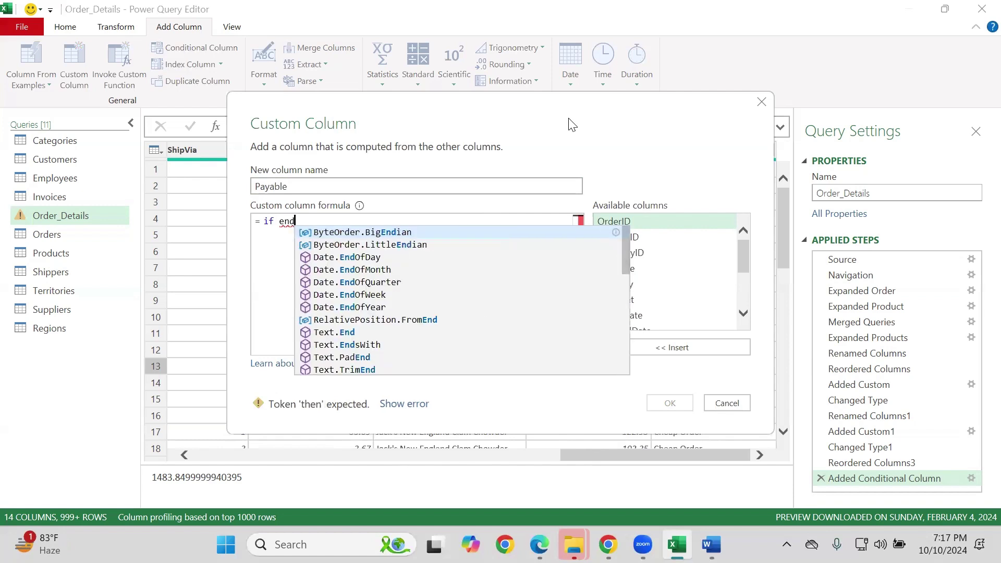
pyautogui.press('BackSpace')
pyautogui.press('BackSpace')
pyautogui.press('BackSpace')
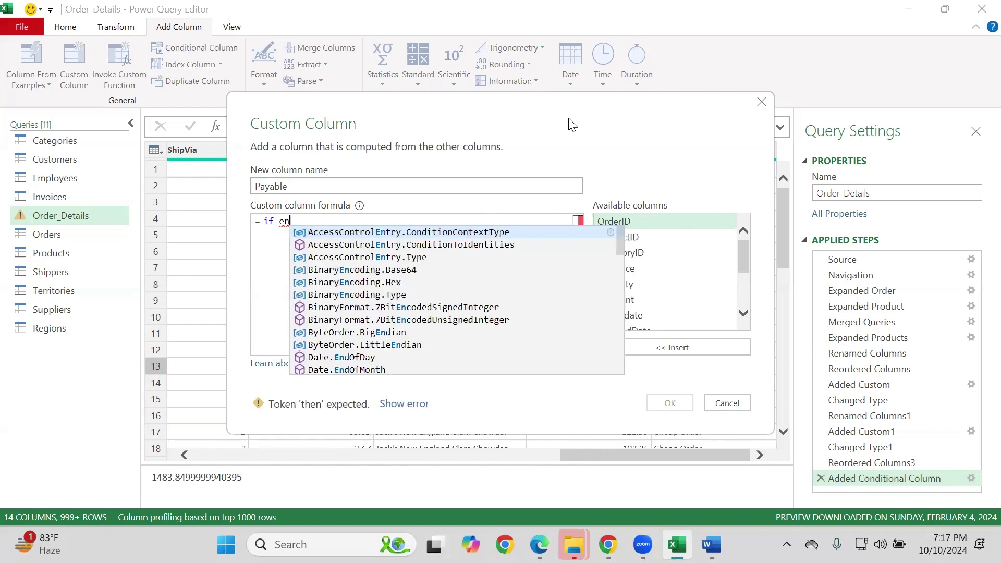
# Find the month-related functions and insert Date.EndOfMonth as the if condition
pyautogui.write('mon')
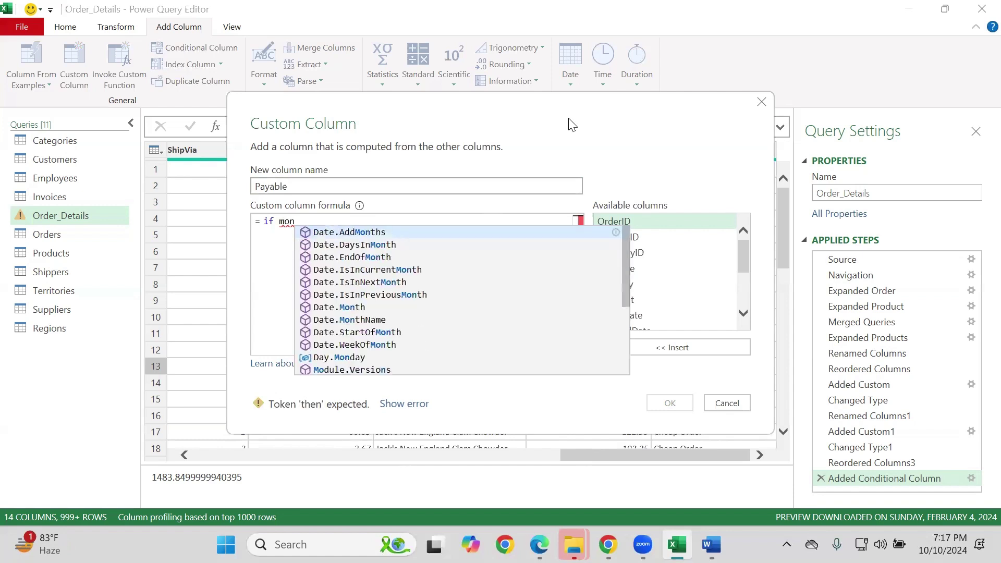
pyautogui.press('Down')
pyautogui.press('Down')
pyautogui.press('Down')
pyautogui.press('Down')
pyautogui.press('Down')
pyautogui.press('Down')
pyautogui.press('Down')
pyautogui.press('Down')
pyautogui.press('Down')
pyautogui.press('Down')
pyautogui.press('Down')
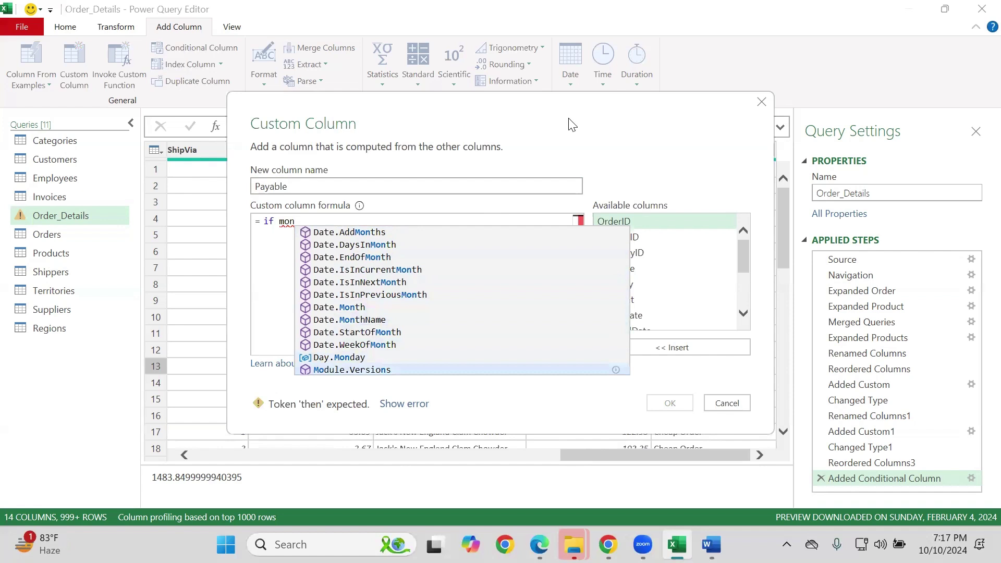
pyautogui.press('Up')
pyautogui.press('Up')
pyautogui.press('Up')
pyautogui.press('Up')
pyautogui.press('Up')
pyautogui.press('Up')
pyautogui.press('Up')
pyautogui.press('Up')
pyautogui.press('Up')
pyautogui.press('Up')
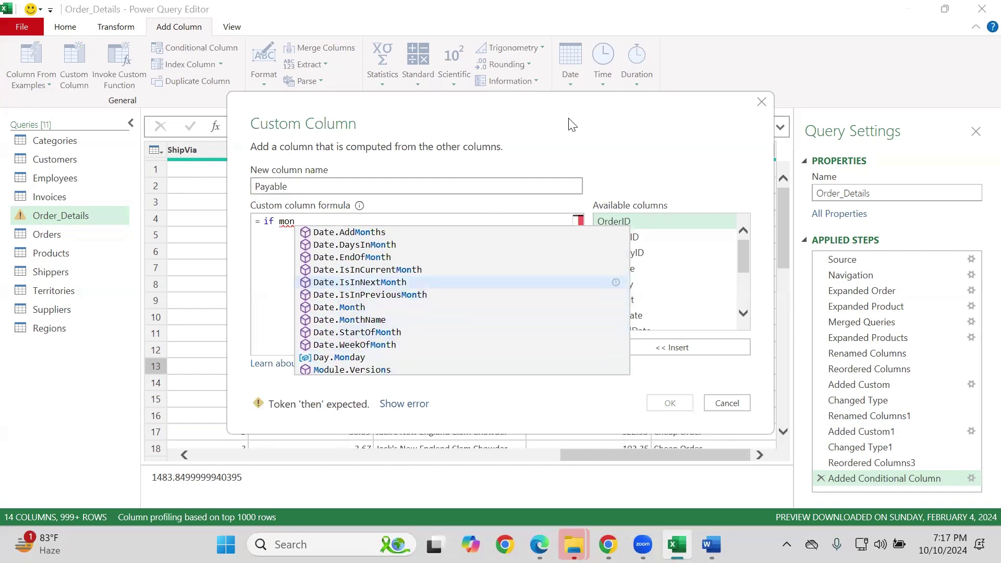
pyautogui.press('Up')
pyautogui.press('Down')
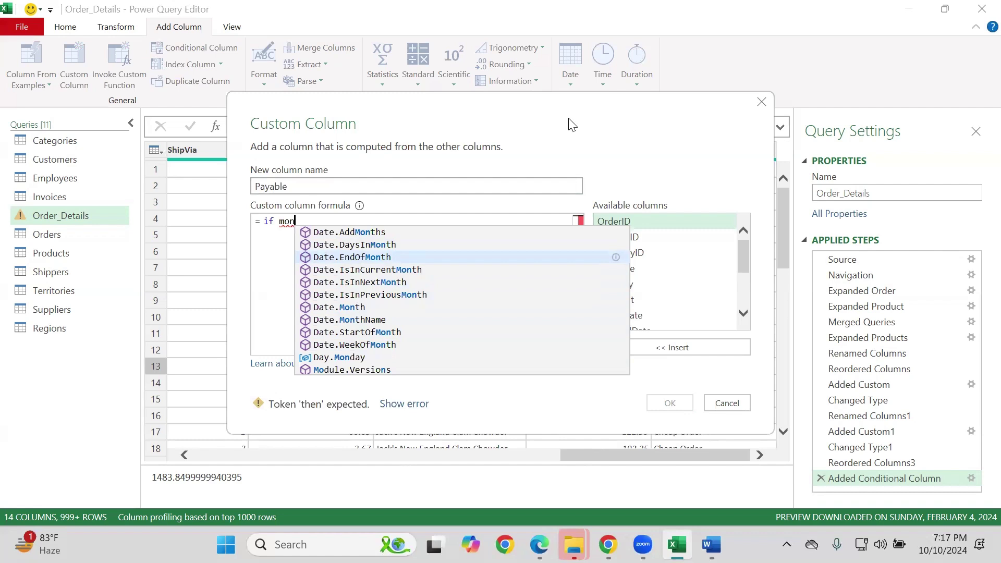
pyautogui.press('Tab')
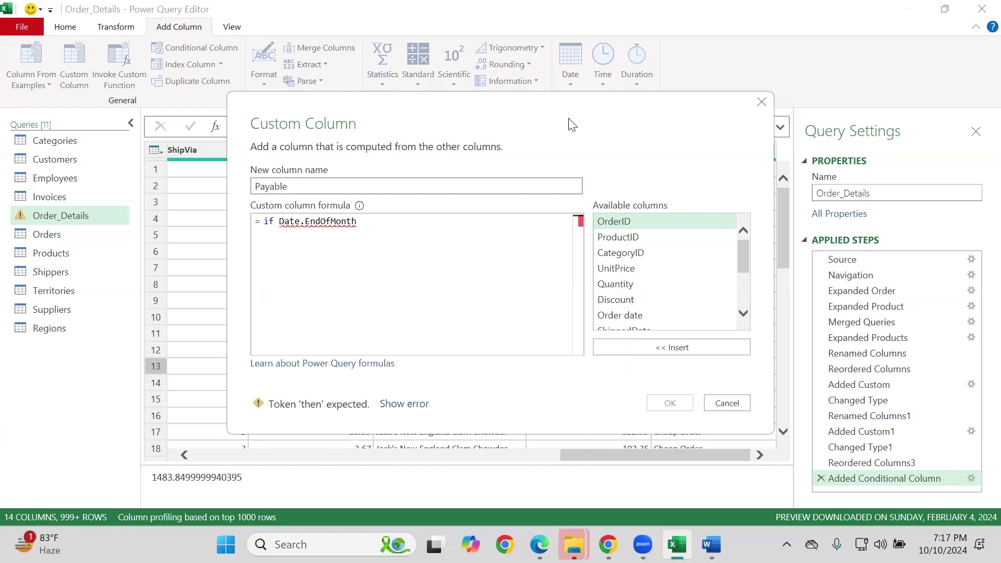
# Give Date.EndOfMonth the [Order date] column as its argument and close the parenthesis
pyautogui.write('(')
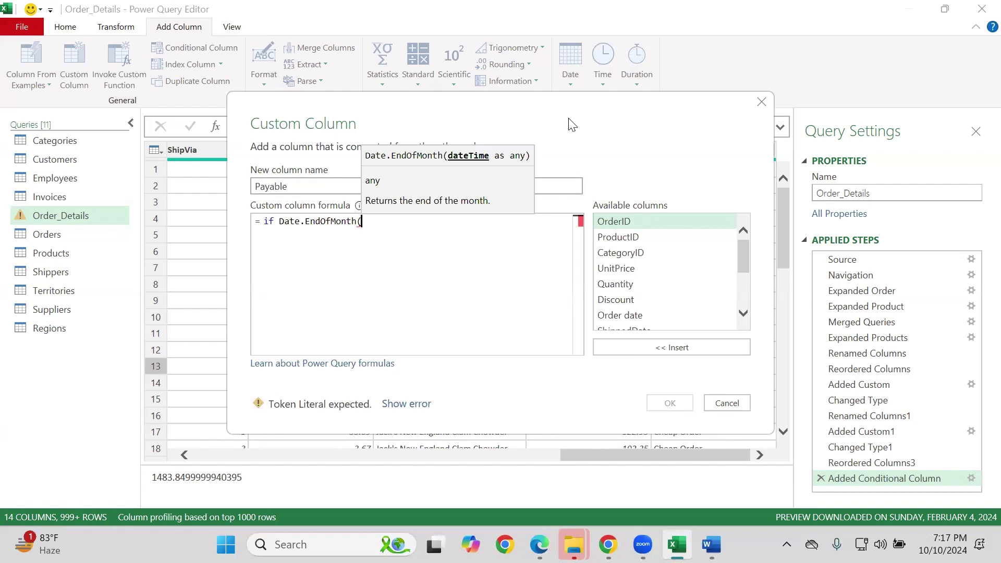
pyautogui.write('order')
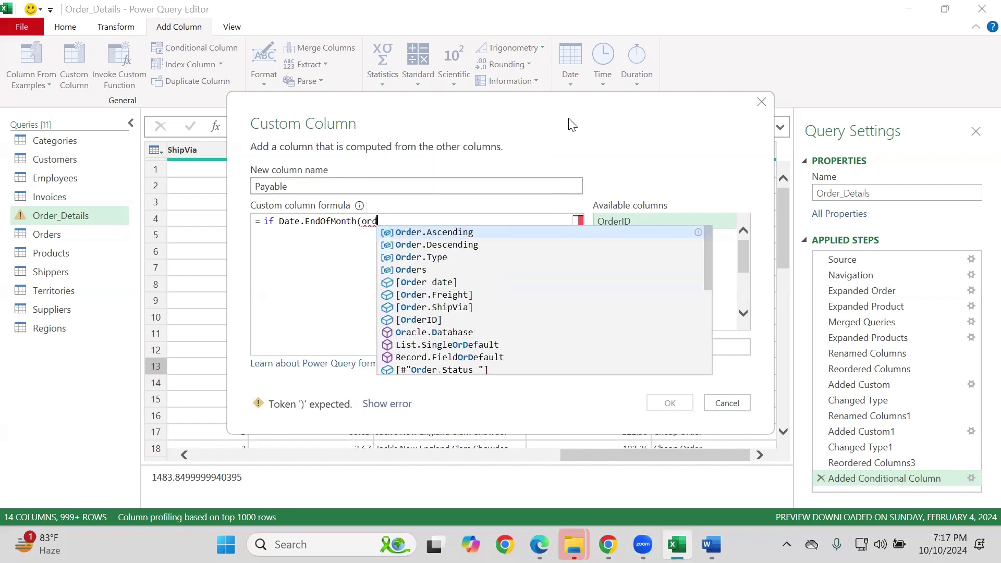
pyautogui.press('Down')
pyautogui.press('Down')
pyautogui.press('Down')
pyautogui.press('Down')
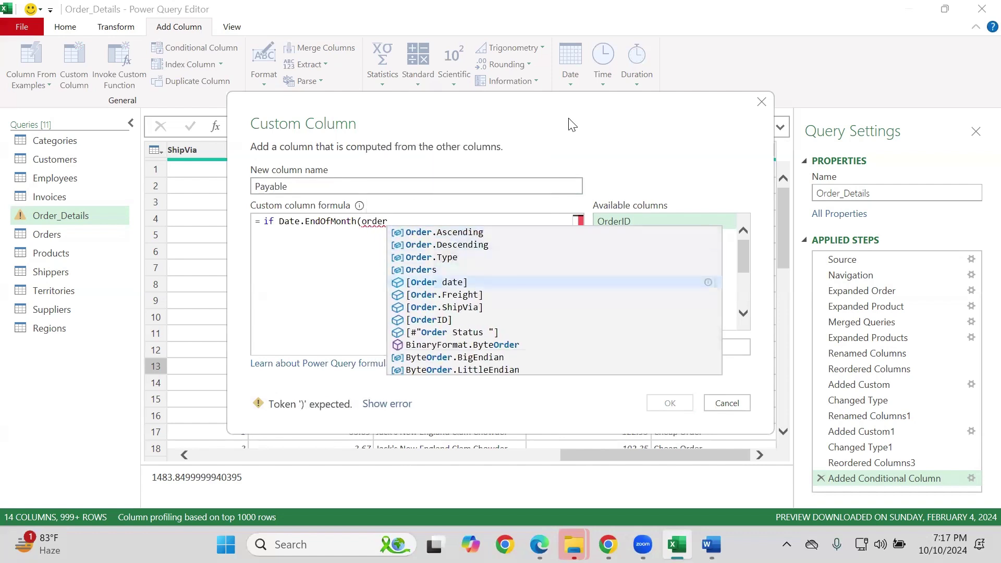
pyautogui.press('Tab')
pyautogui.write(')')
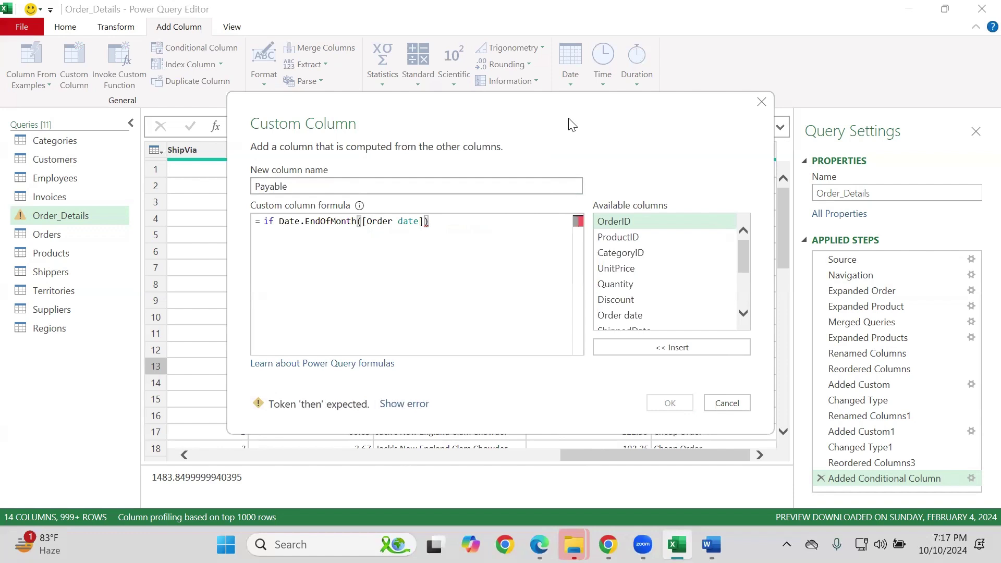
# Add a then branch to the formula that returns [Total Price] * 0.5
pyautogui.write(' then')
pyautogui.press('Return')
pyautogui.press('Tab')
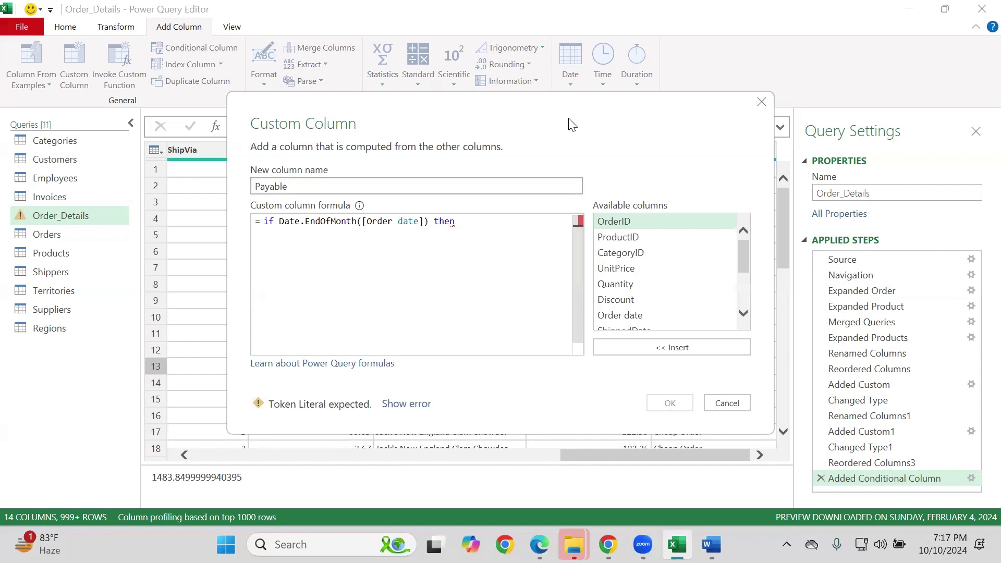
pyautogui.write('[Total Price]')
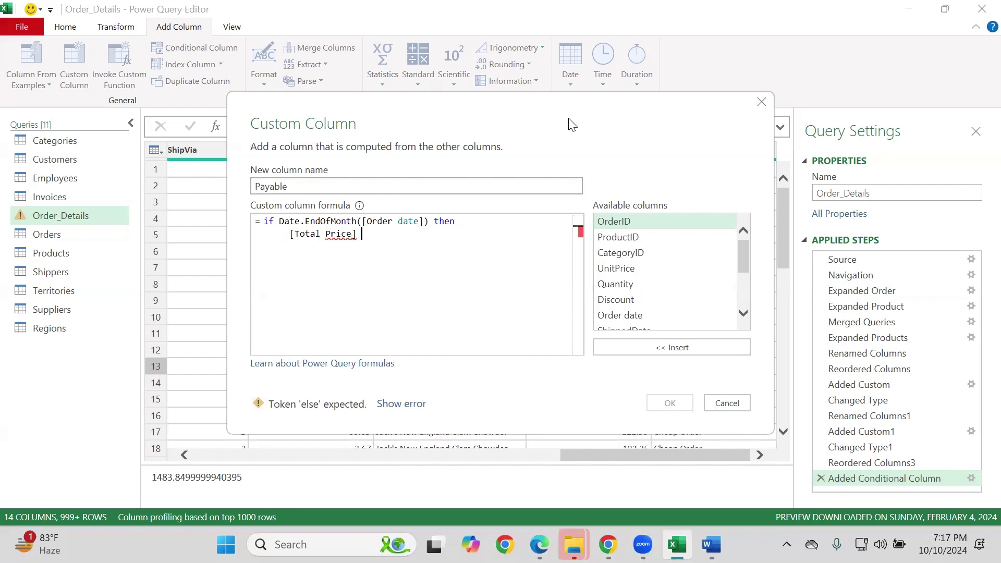
pyautogui.write(' * 0.5')
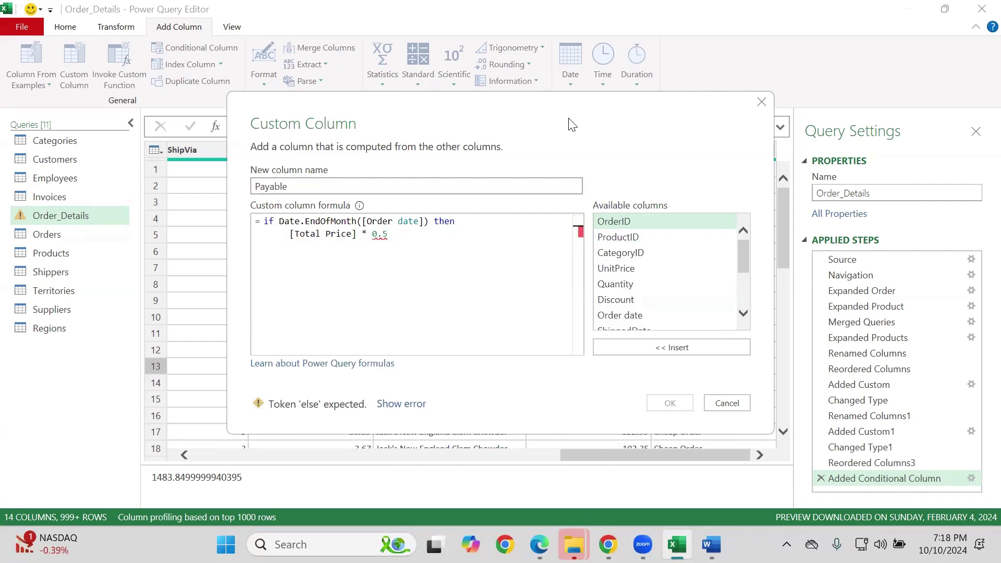
pyautogui.press('Return')
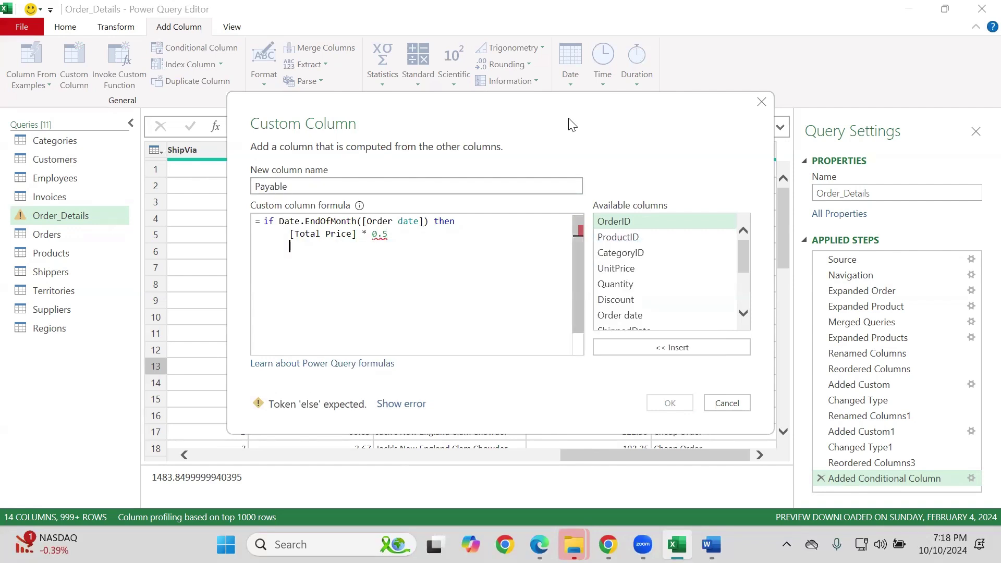
pyautogui.press('Up')
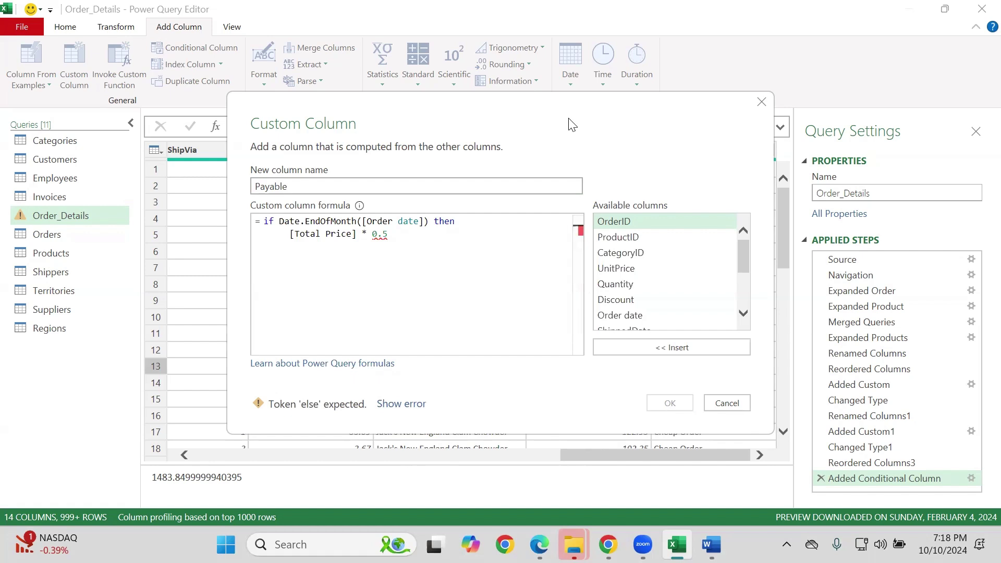
# Rearrange the formula so that then [Total Price] * 0.5 stands on its own line below the condition
pyautogui.click(435, 219)
pyautogui.press('Return')
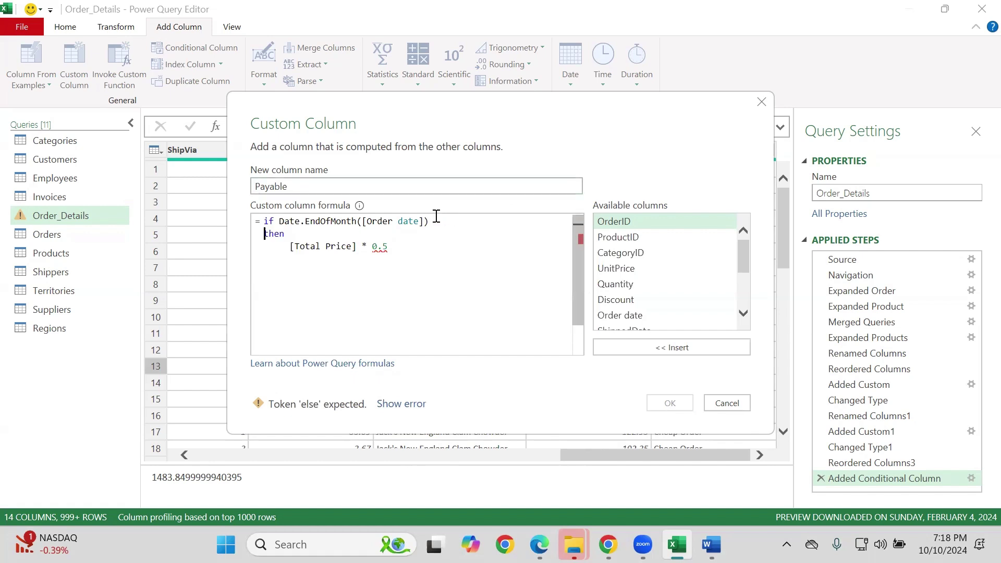
pyautogui.press('Right')
pyautogui.press('Right')
pyautogui.press('BackSpace')
pyautogui.press('BackSpace')
pyautogui.press('BackSpace')
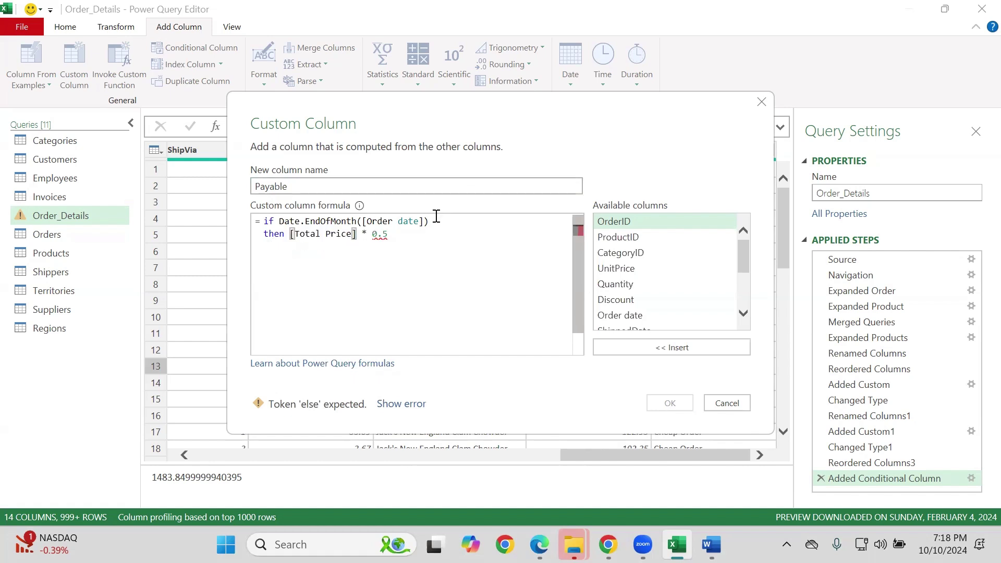
# Add an else branch that returns [Total Price] and create the Payable column
pyautogui.click(397, 239)
pyautogui.press('Return')
pyautogui.write('else')
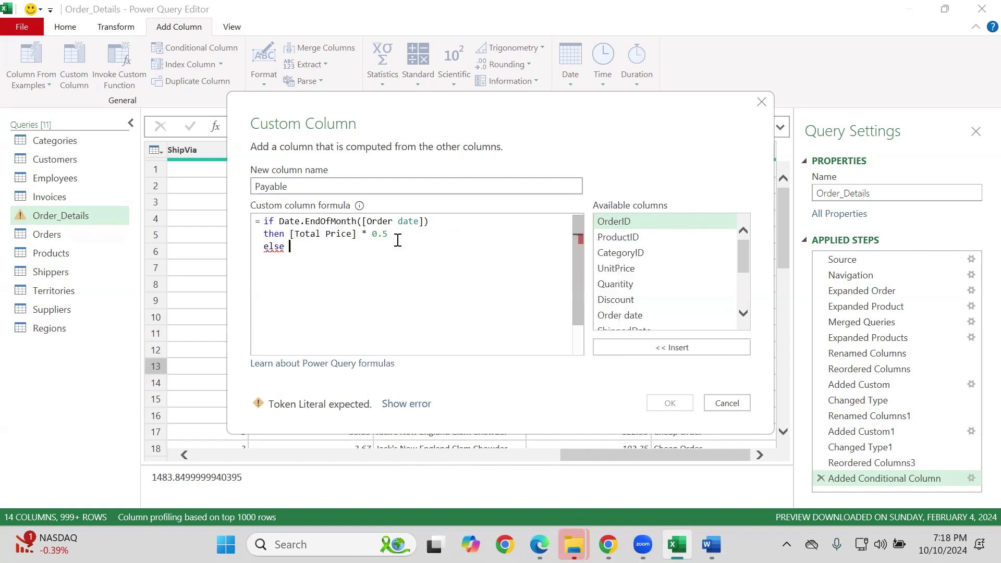
pyautogui.press('Return')
pyautogui.press('BackSpace')
pyautogui.write('tor')
pyautogui.press('BackSpace')
pyautogui.write('t')
pyautogui.press('Tab')
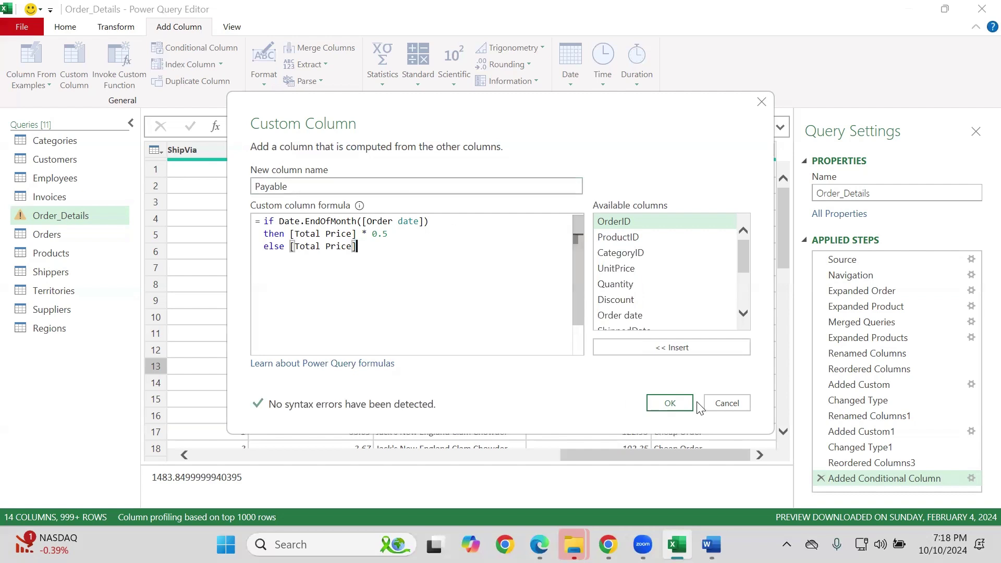
pyautogui.click(670, 403)
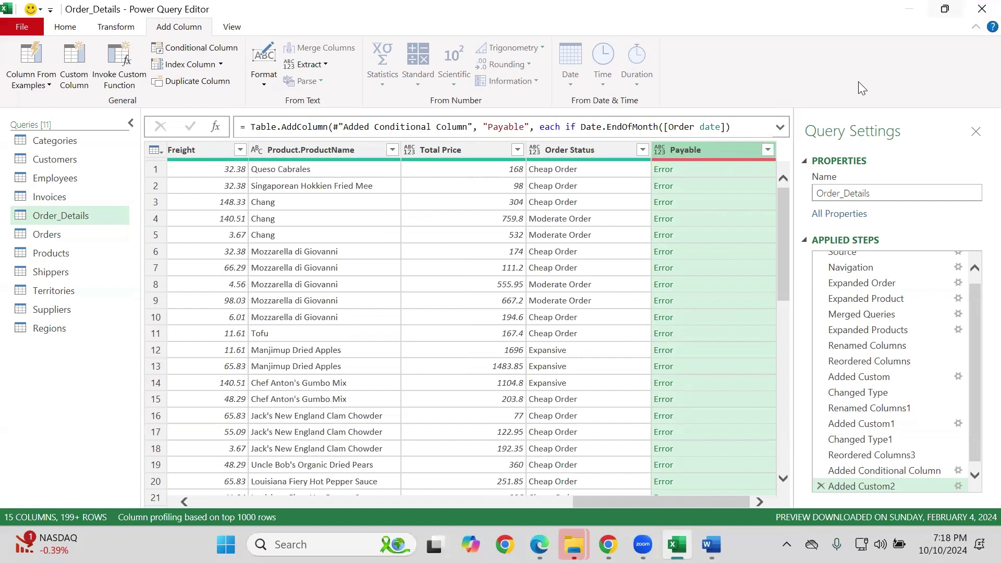
# Change the Total Price column's data type to Whole Number
pyautogui.moveTo(604, 501); pyautogui.dragTo(975, 507)
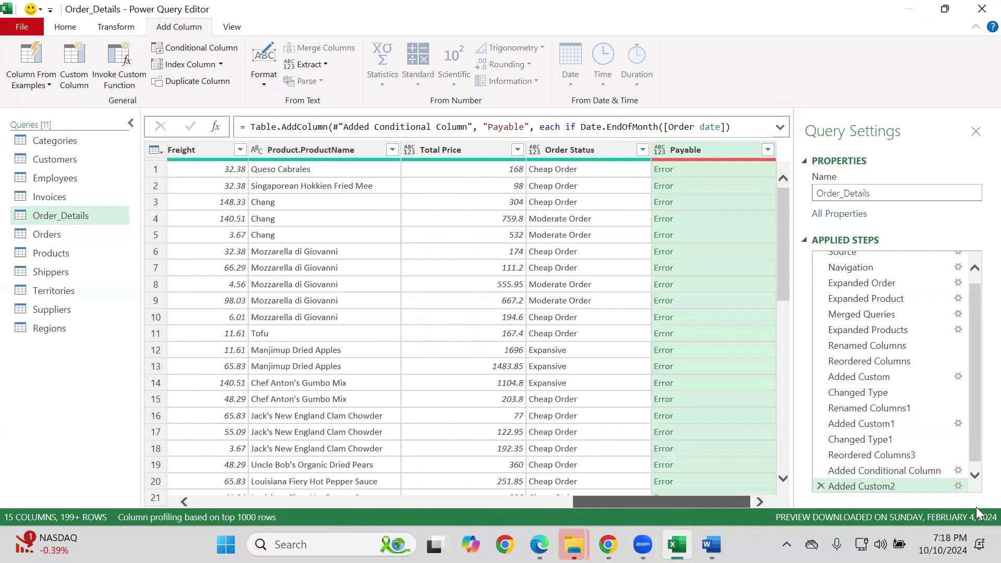
pyautogui.click(411, 149)
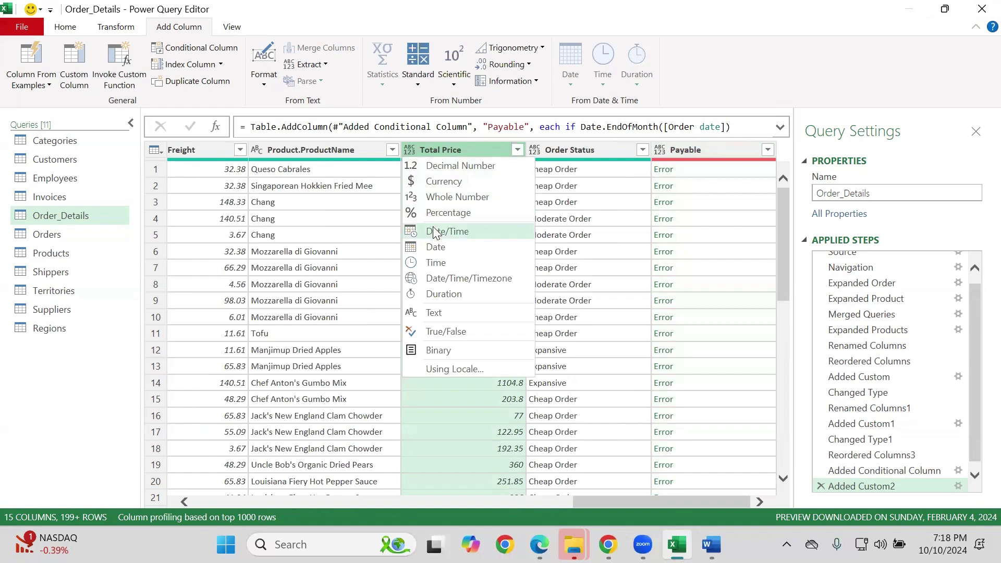
pyautogui.click(424, 201)
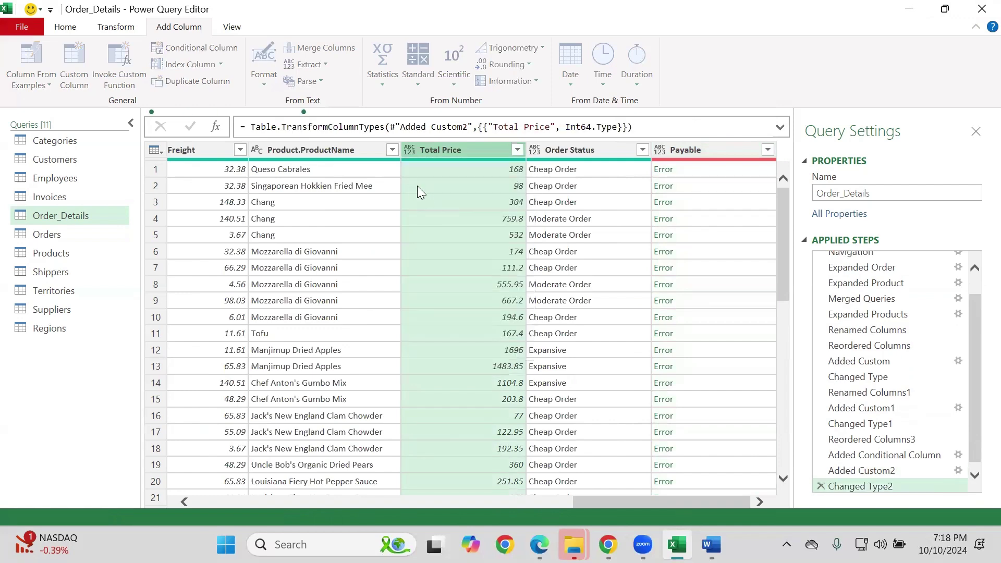
# Change the Total Price column's data type to Decimal Number, replacing the current conversion, and select the Payable column
pyautogui.click(422, 153)
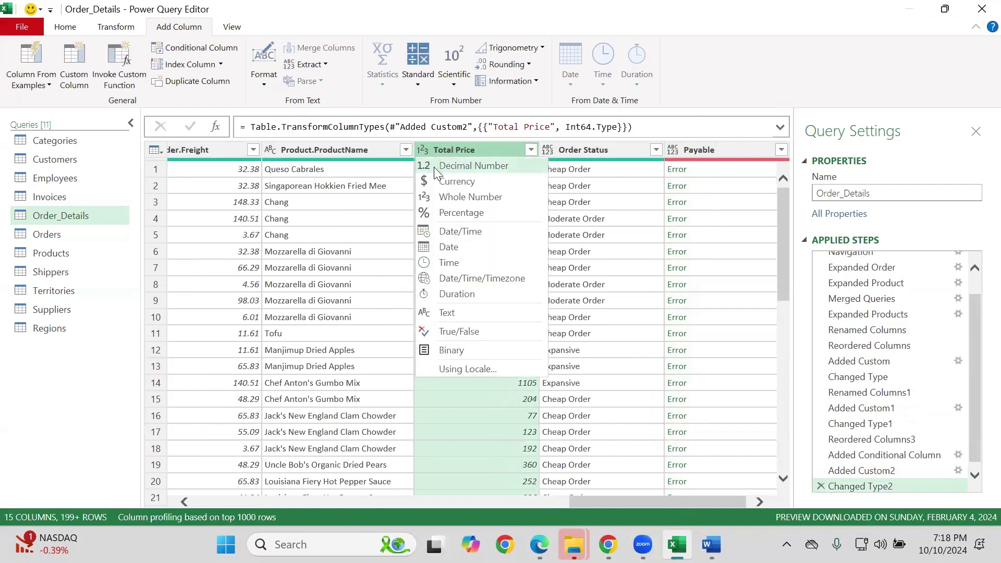
pyautogui.click(435, 168)
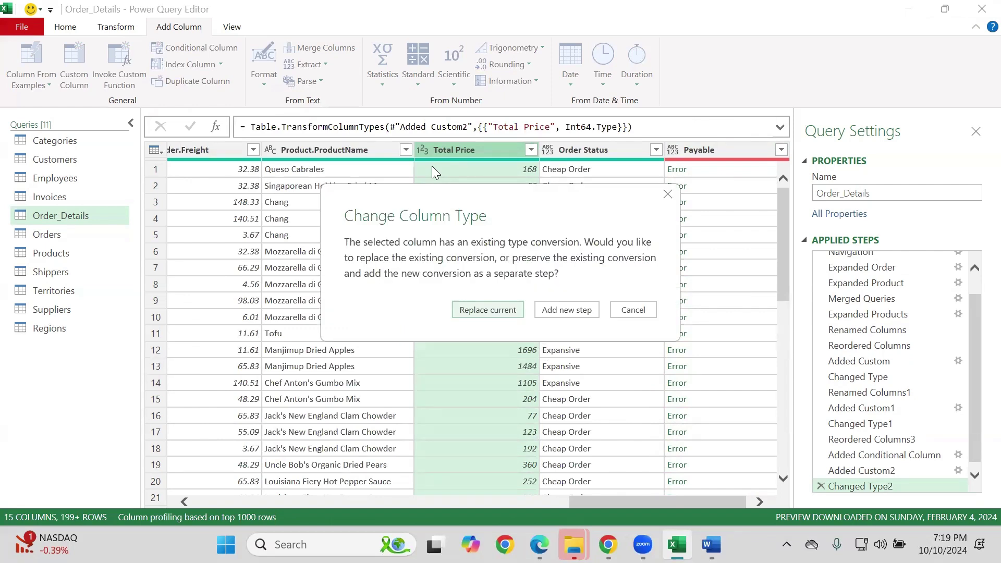
pyautogui.click(489, 311)
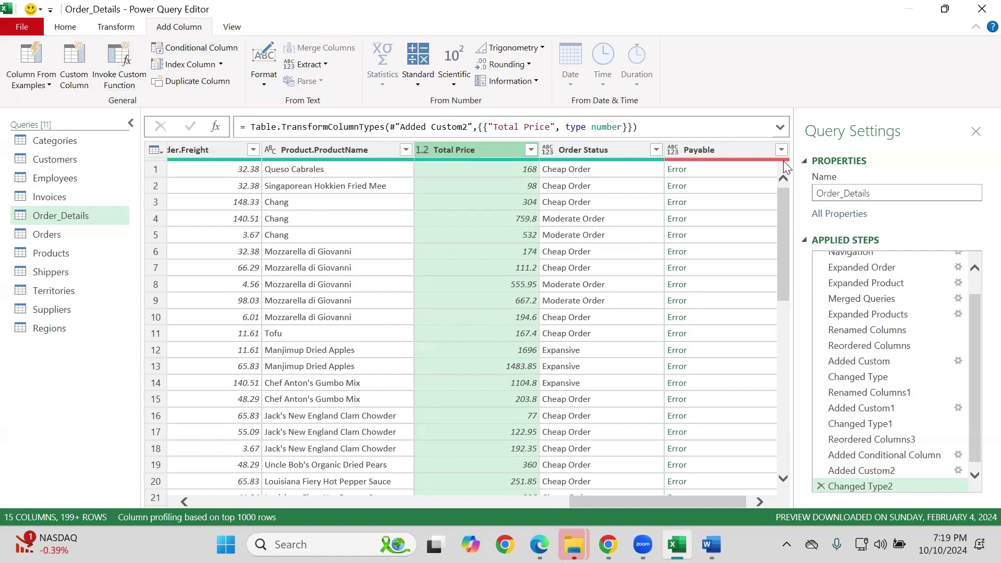
pyautogui.click(717, 151)
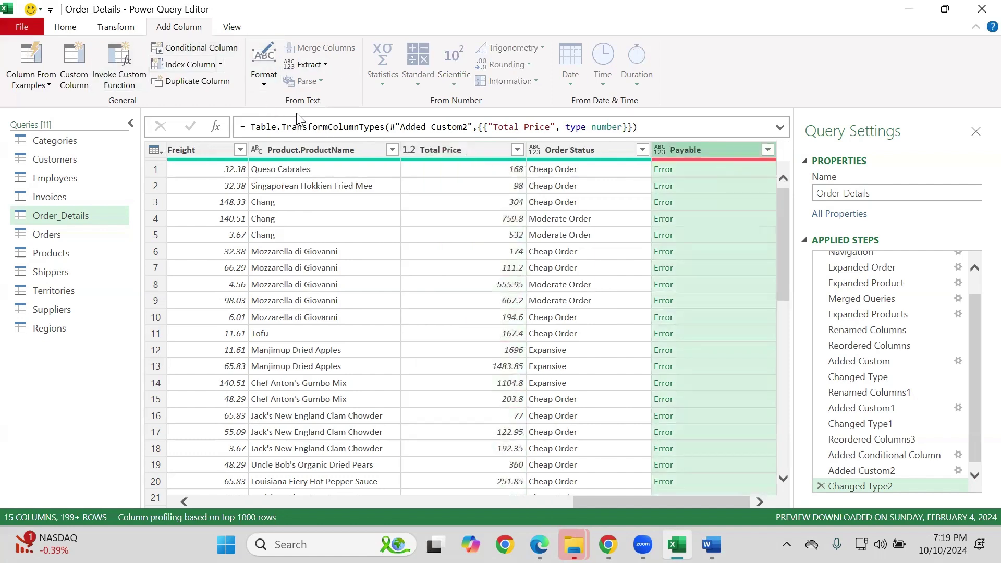
# Compare the Payable column with the query's Added Custom2 and Added Conditional Column steps
pyautogui.moveTo(609, 501); pyautogui.dragTo(945, 400)
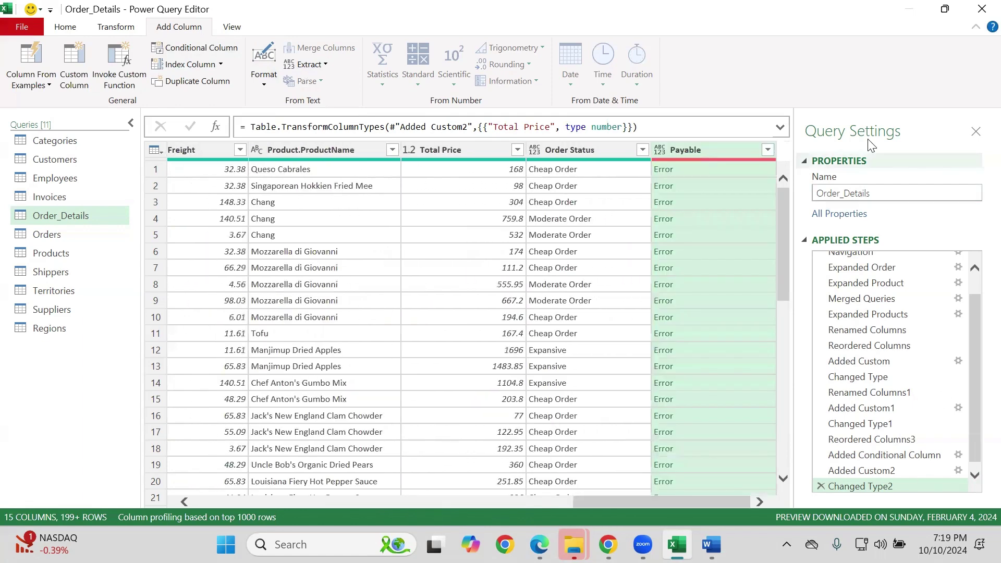
pyautogui.doubleClick(698, 151)
pyautogui.click(730, 151)
pyautogui.click(877, 471)
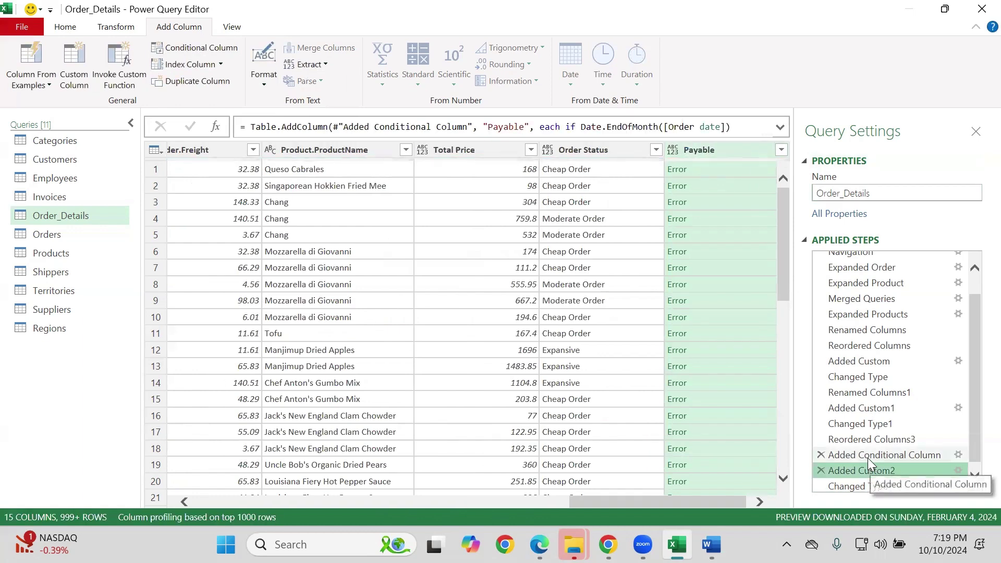
pyautogui.click(867, 458)
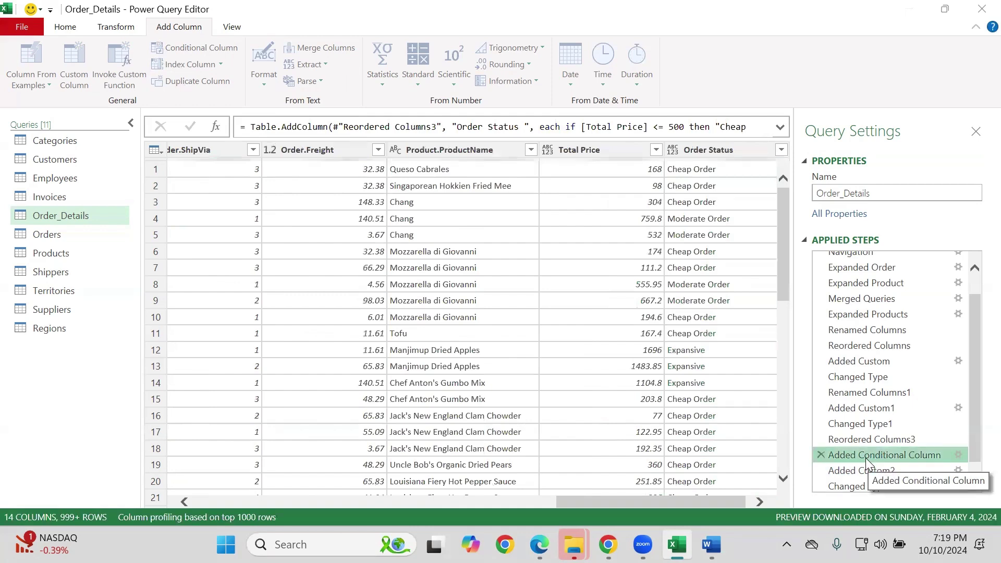
pyautogui.doubleClick(865, 457)
pyautogui.click(758, 396)
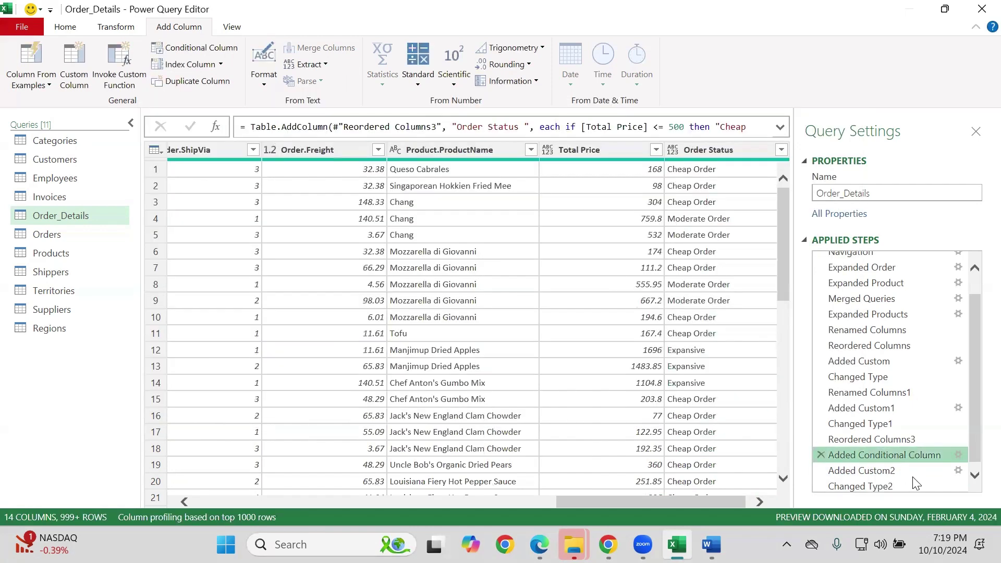
# Reopen the Payable custom column formula and replace the then result with the text "50% off "
pyautogui.click(879, 472)
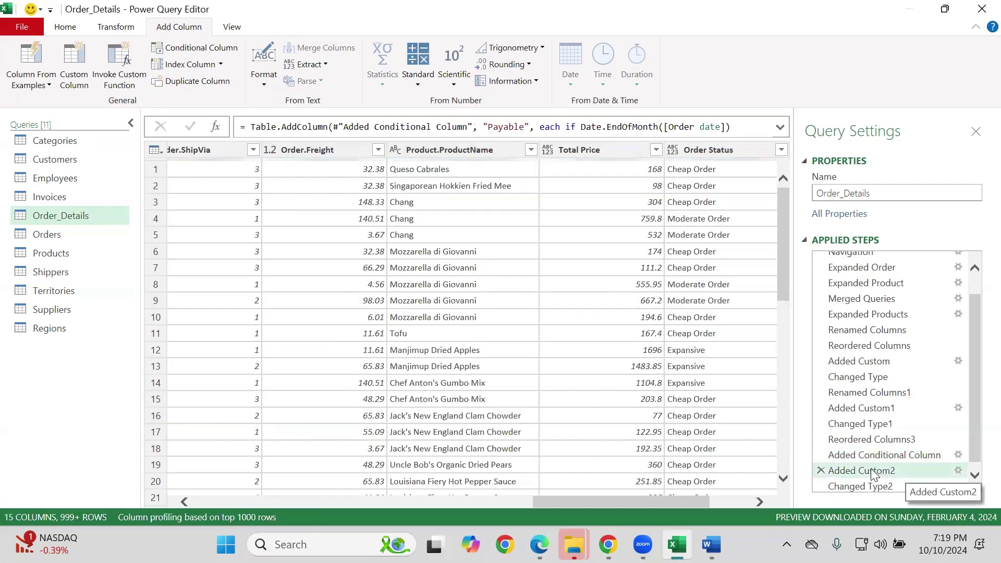
pyautogui.doubleClick(866, 469)
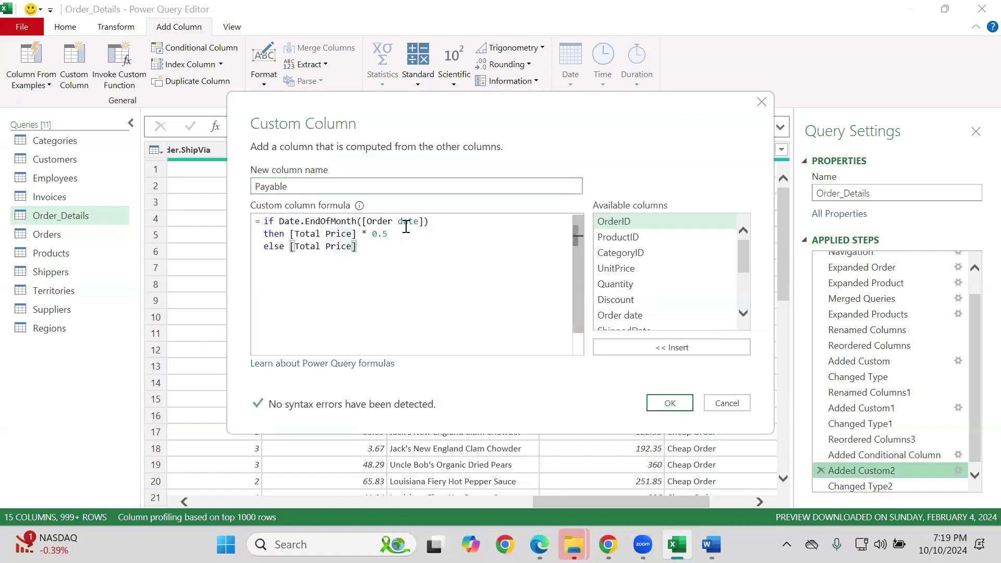
pyautogui.moveTo(391, 234); pyautogui.dragTo(294, 234)
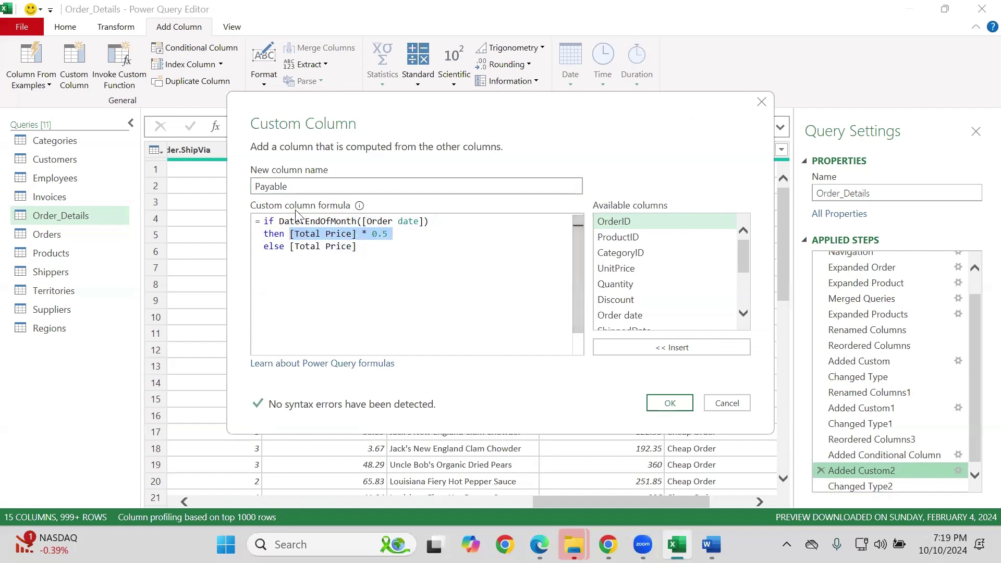
pyautogui.press('Delete')
pyautogui.write('"50% off')
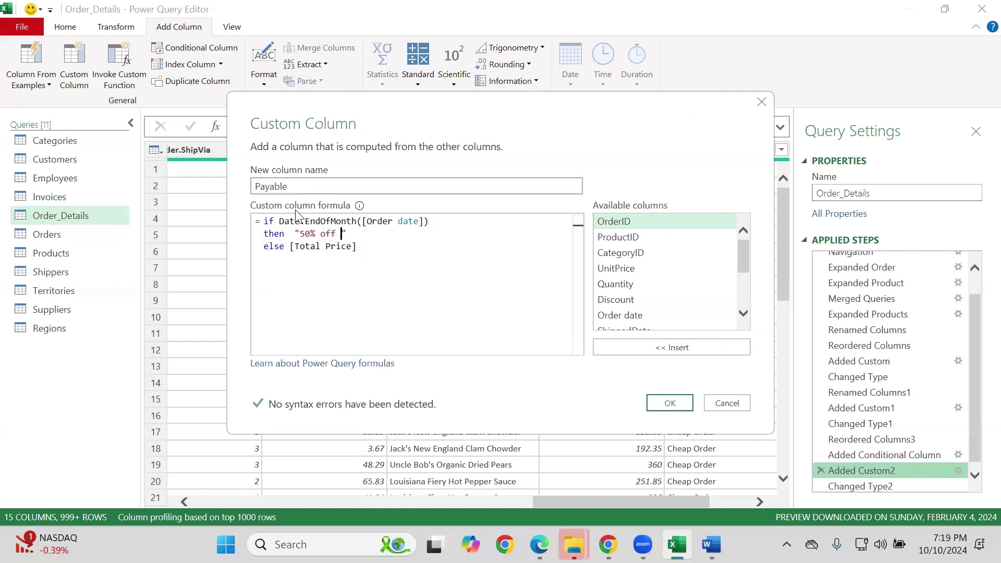
# Replace the formula's else result with the text "No off" and apply the custom column
pyautogui.click(390, 250)
pyautogui.press('BackSpace')
pyautogui.press('BackSpace')
pyautogui.press('BackSpace')
pyautogui.press('BackSpace')
pyautogui.press('BackSpace')
pyautogui.press('BackSpace')
pyautogui.press('BackSpace')
pyautogui.press('BackSpace')
pyautogui.press('BackSpace')
pyautogui.press('BackSpace')
pyautogui.press('BackSpace')
pyautogui.press('BackSpace')
pyautogui.press('BackSpace')
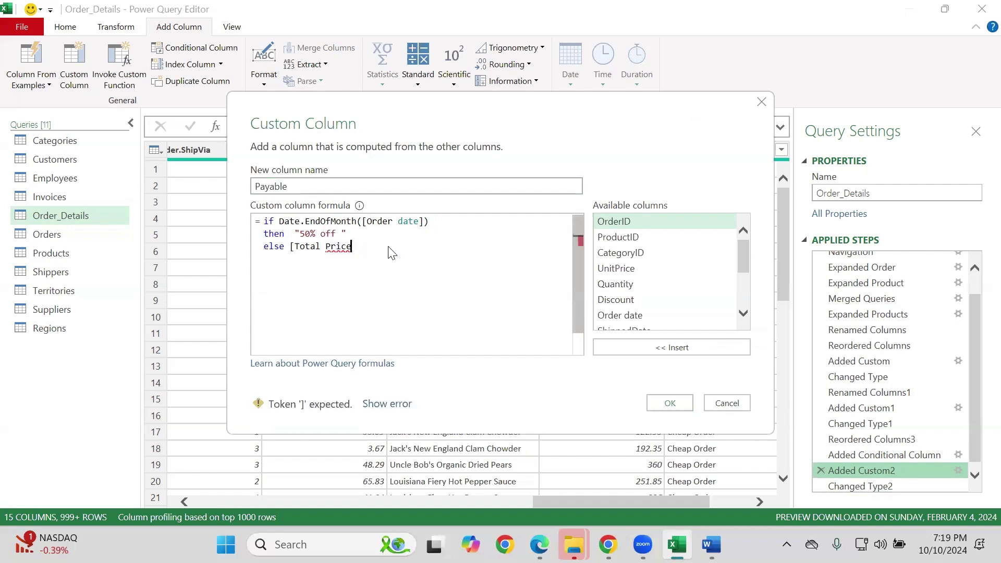
pyautogui.write('"No off')
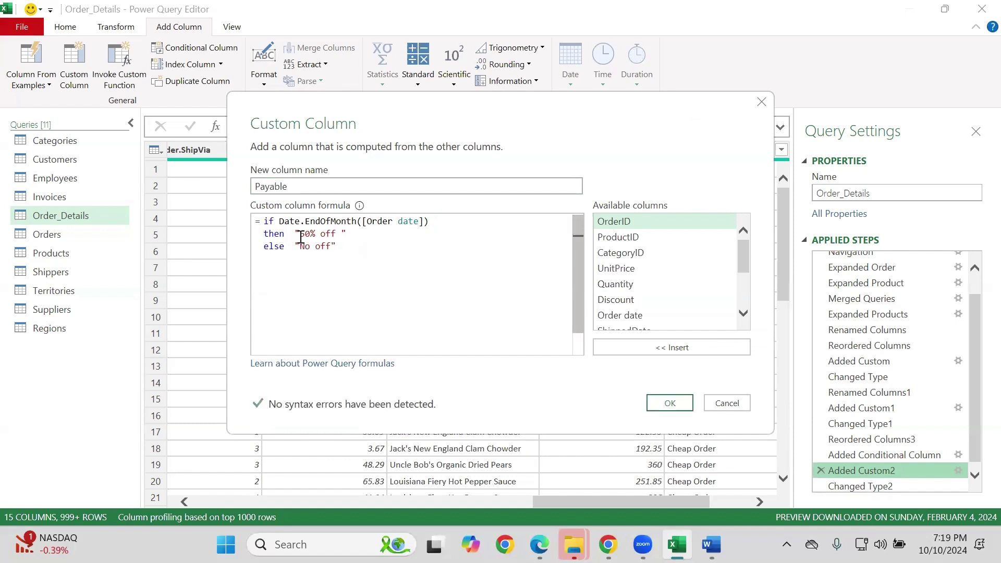
pyautogui.click(667, 402)
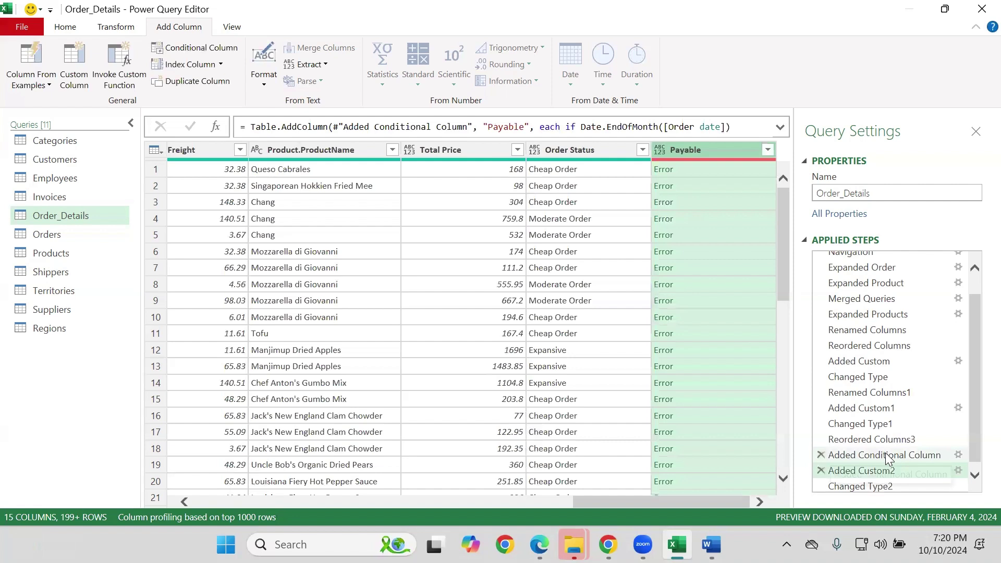
# Reopen the Added Custom2 step and rename its column Payable Ammount
pyautogui.click(555, 127)
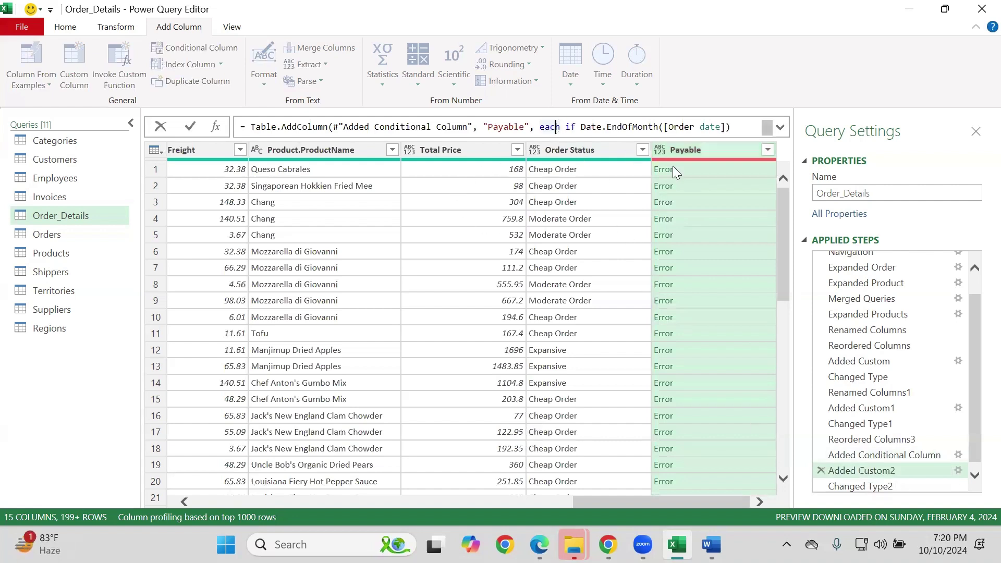
pyautogui.doubleClick(849, 468)
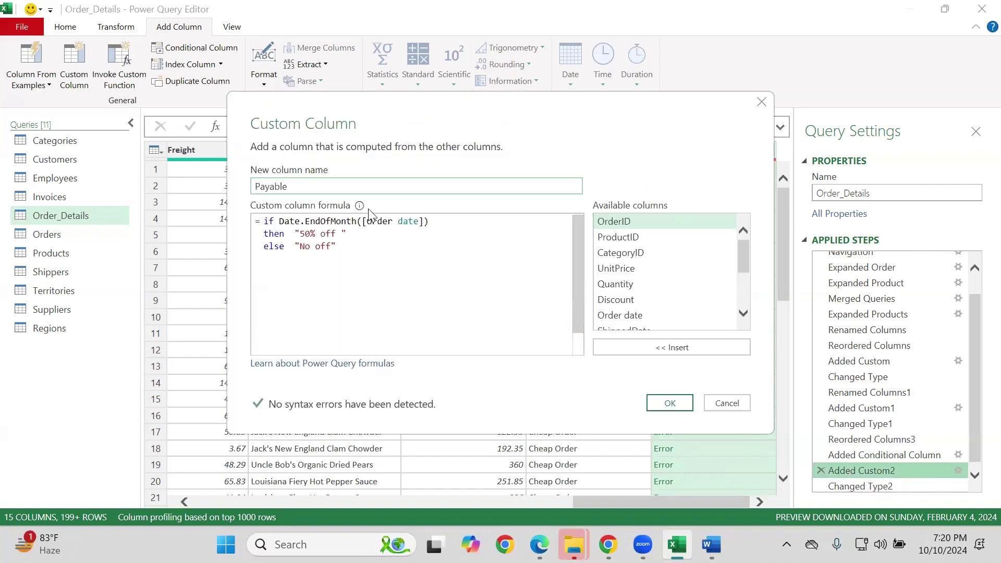
pyautogui.click(357, 221)
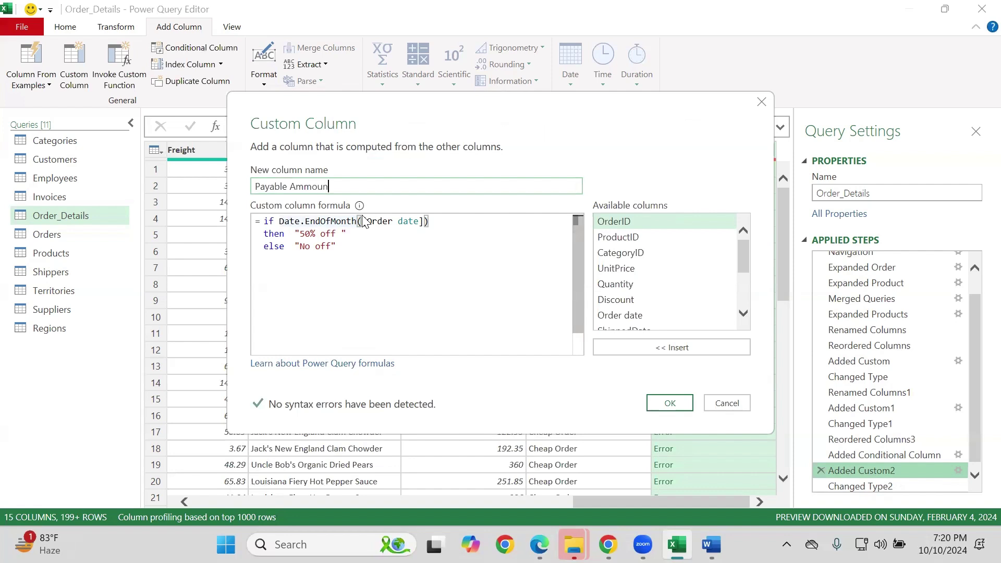
pyautogui.click(353, 278)
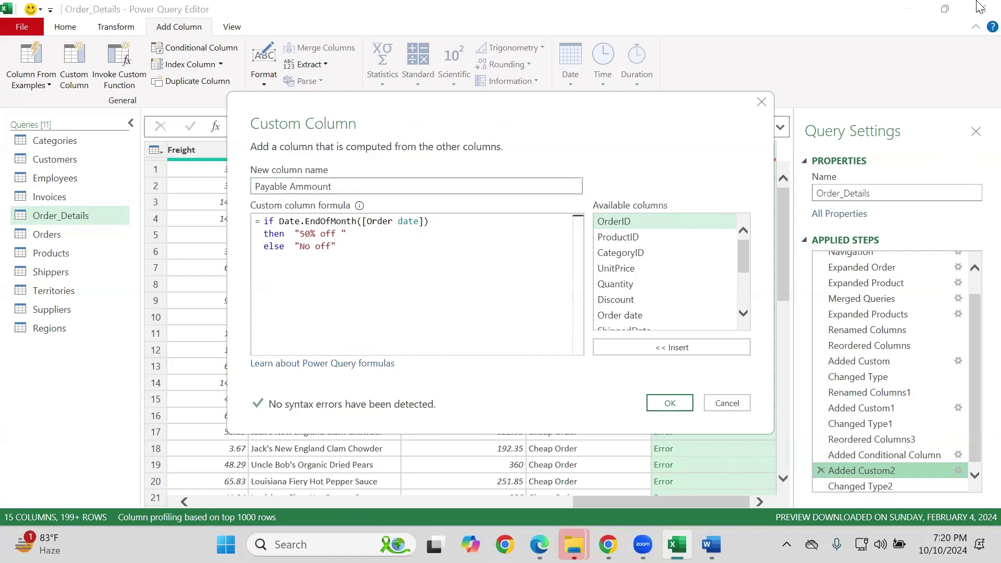
# Try to close the conditional formula with an endif line below the else branch, and remove it again
pyautogui.press('Left')
pyautogui.press('Left')
pyautogui.press('Left')
pyautogui.press('Left')
pyautogui.press('Left')
pyautogui.press('Left')
pyautogui.press('Left')
pyautogui.press('Left')
pyautogui.press('Left')
pyautogui.press('Down')
pyautogui.press('Right')
pyautogui.press('Right')
pyautogui.press('Right')
pyautogui.press('Right')
pyautogui.press('Right')
pyautogui.press('Return')
pyautogui.press('Return')
pyautogui.write('en')
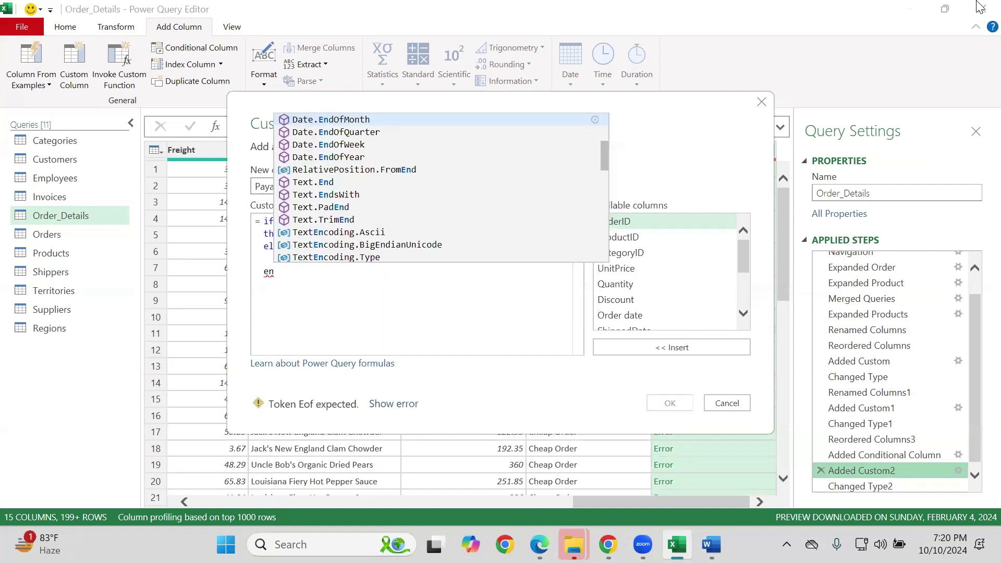
pyautogui.write('dif')
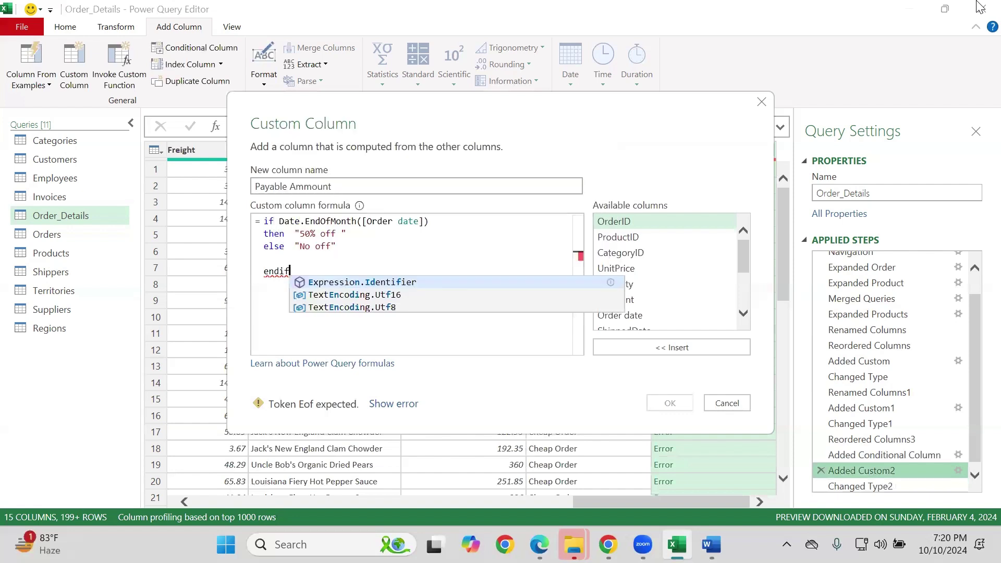
pyautogui.press('BackSpace')
pyautogui.press('BackSpace')
pyautogui.press('BackSpace')
pyautogui.press('BackSpace')
pyautogui.press('BackSpace')
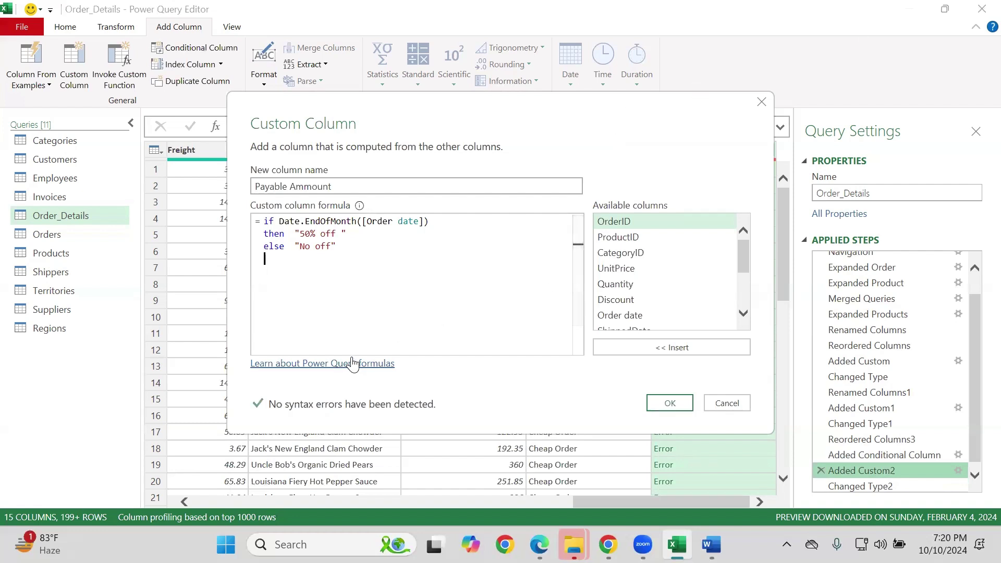
pyautogui.scroll(-1, 646, 270)
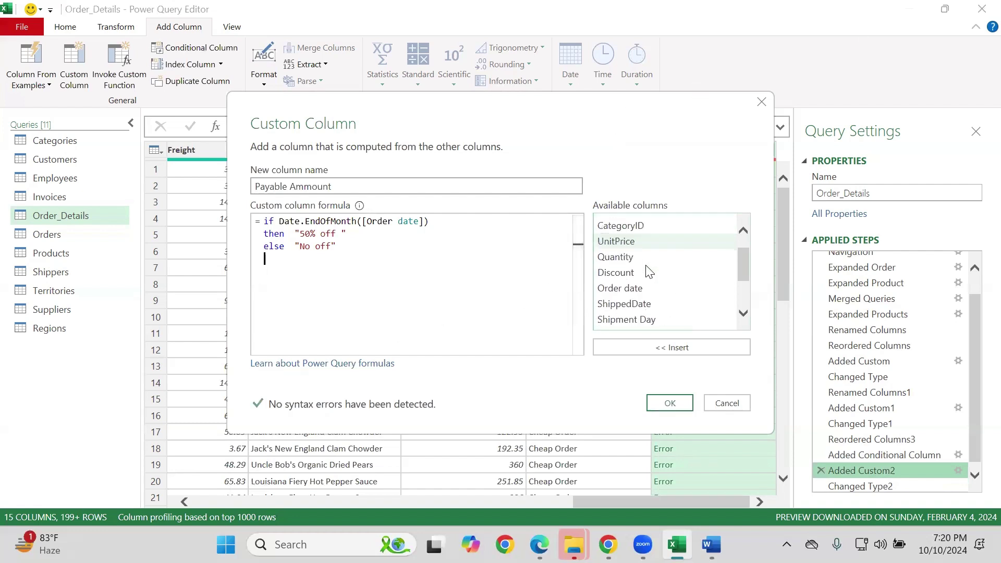
pyautogui.scroll(1, 646, 270)
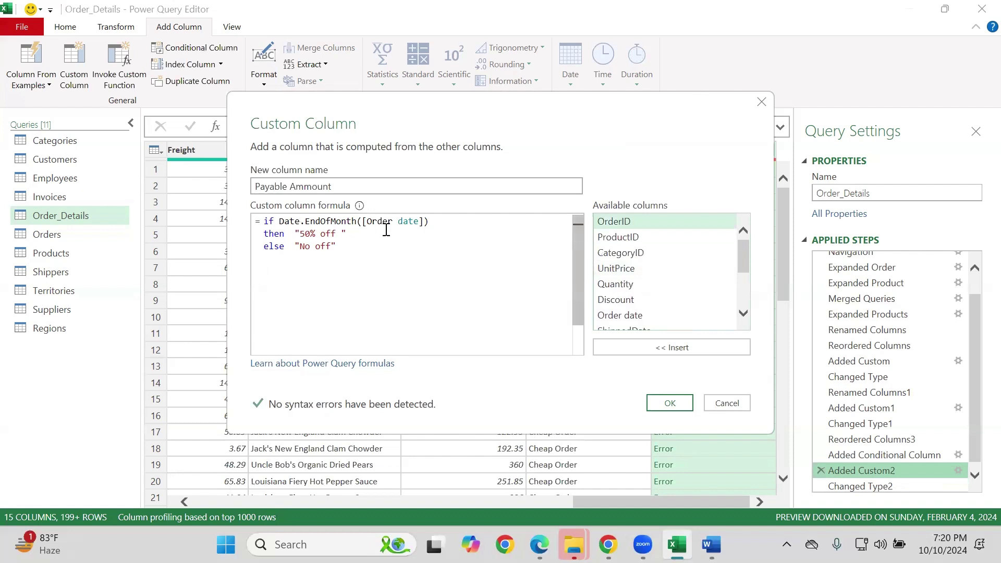
pyautogui.moveTo(435, 221); pyautogui.dragTo(295, 222)
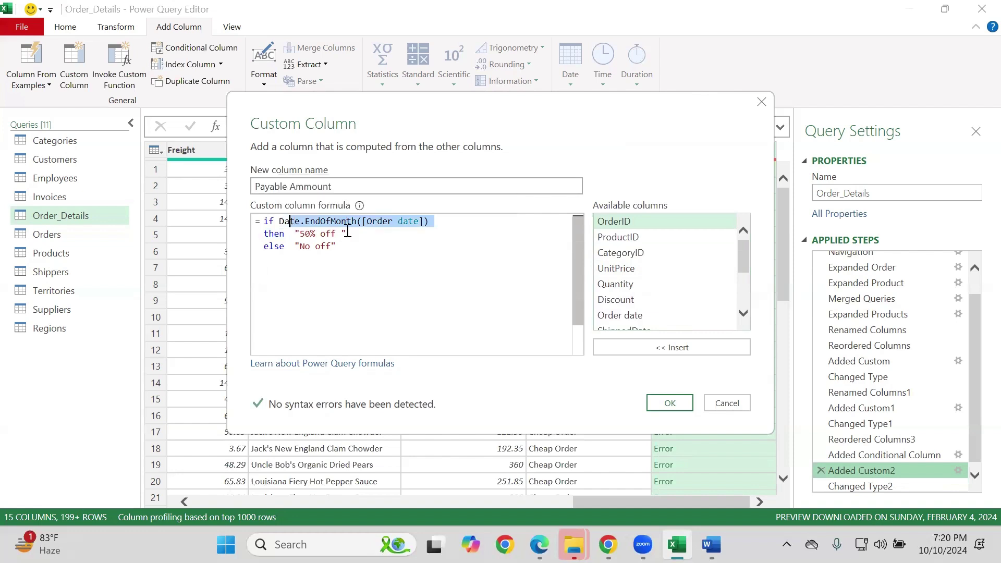
pyautogui.click(354, 246)
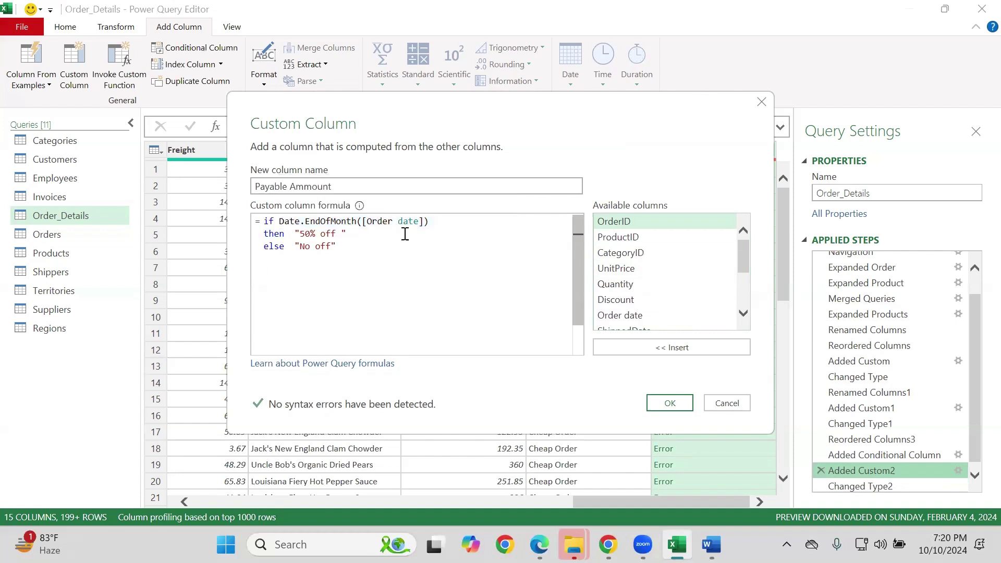
pyautogui.click(279, 224)
pyautogui.write('order')
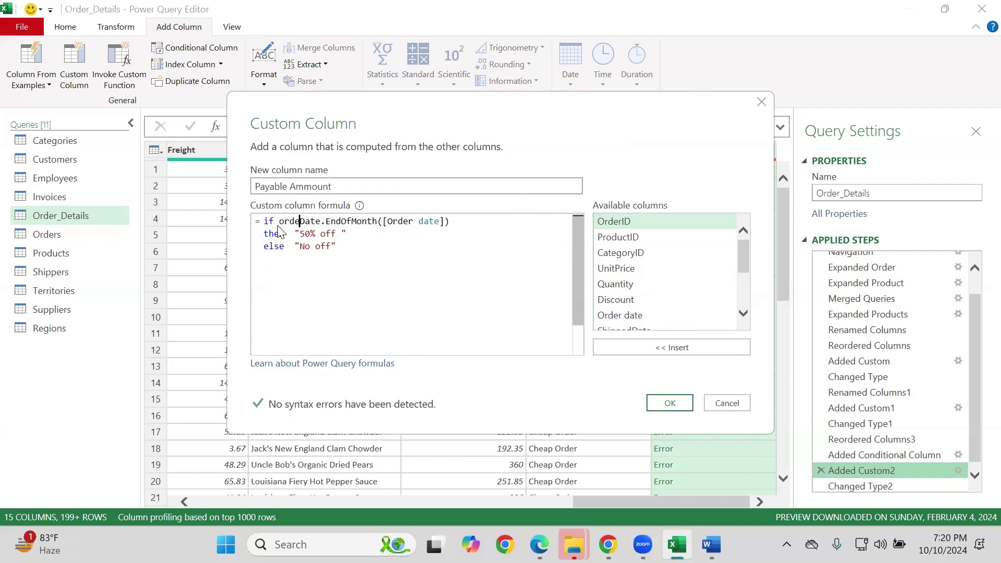
pyautogui.write('date')
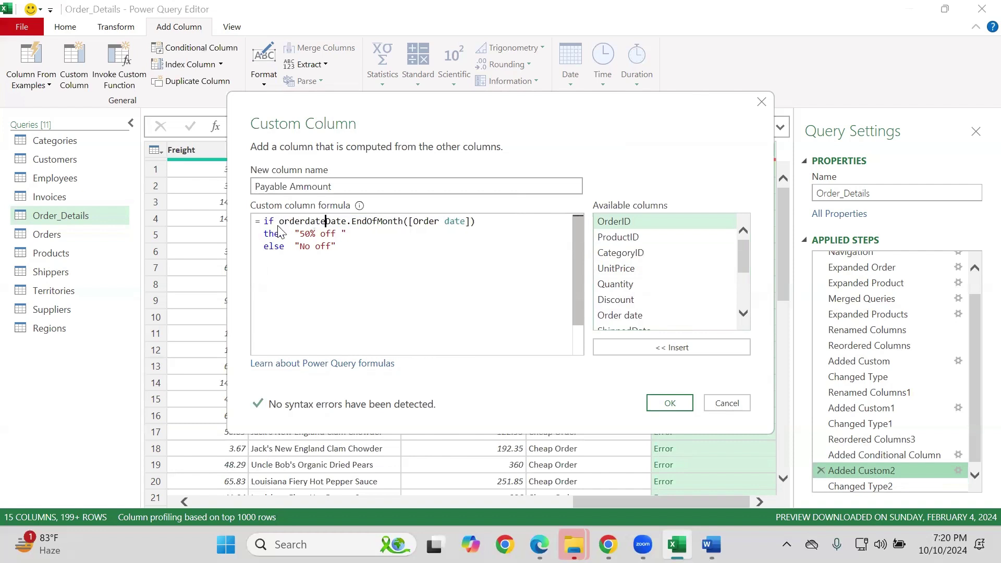
pyautogui.press('BackSpace')
pyautogui.press('BackSpace')
pyautogui.press('BackSpace')
pyautogui.press('BackSpace')
pyautogui.press('BackSpace')
pyautogui.press('BackSpace')
pyautogui.press('BackSpace')
pyautogui.press('BackSpace')
pyautogui.press('BackSpace')
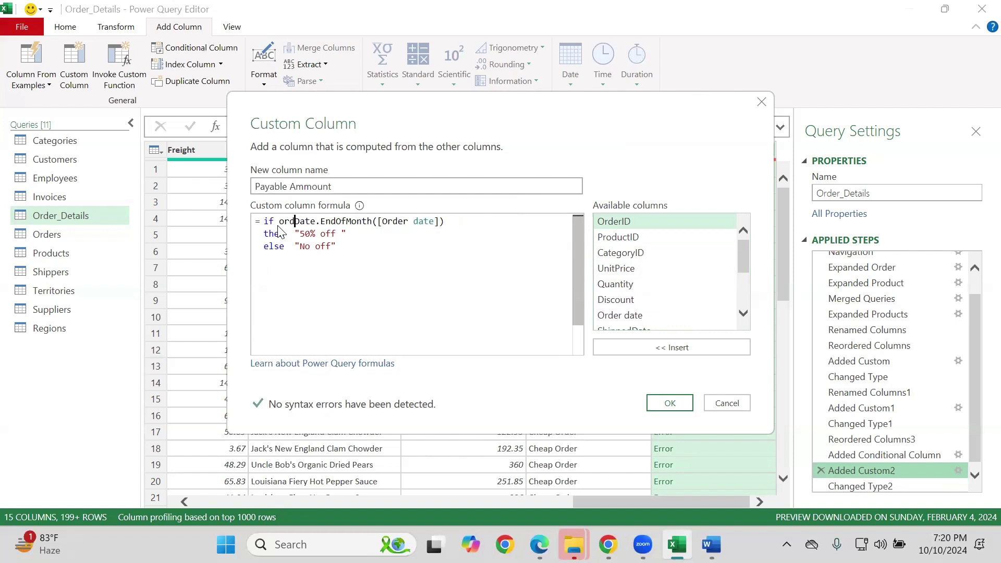
pyautogui.click(451, 233)
pyautogui.write('b')
pyautogui.press('BackSpace')
pyautogui.press('BackSpace')
# Change the if condition to [Order date] = Date.EndOfMonth([Order date]) and apply the column
pyautogui.click(274, 225)
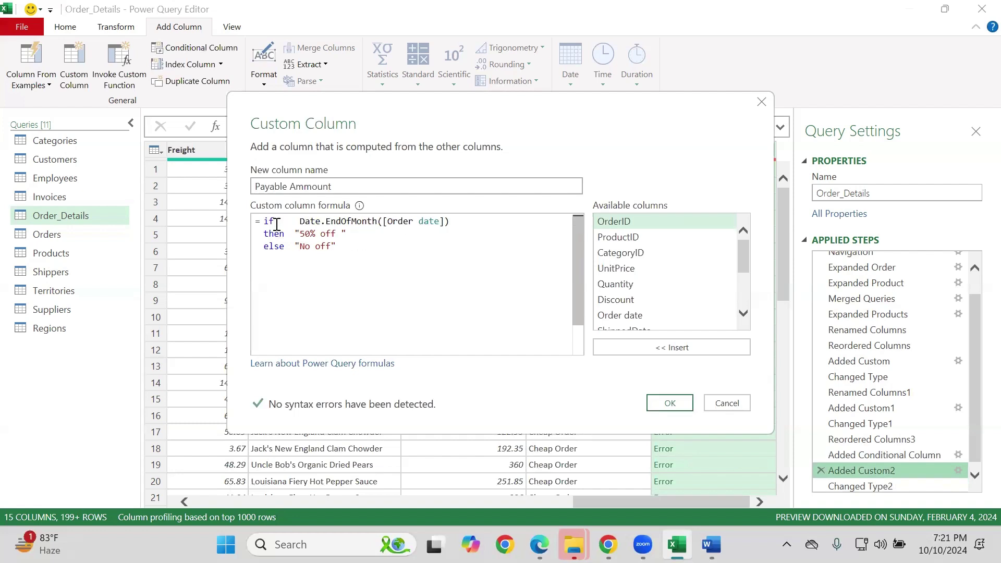
pyautogui.write('orde')
pyautogui.press('Down')
pyautogui.press('Down')
pyautogui.press('Down')
pyautogui.press('Down')
pyautogui.press('Tab')
pyautogui.write('=')
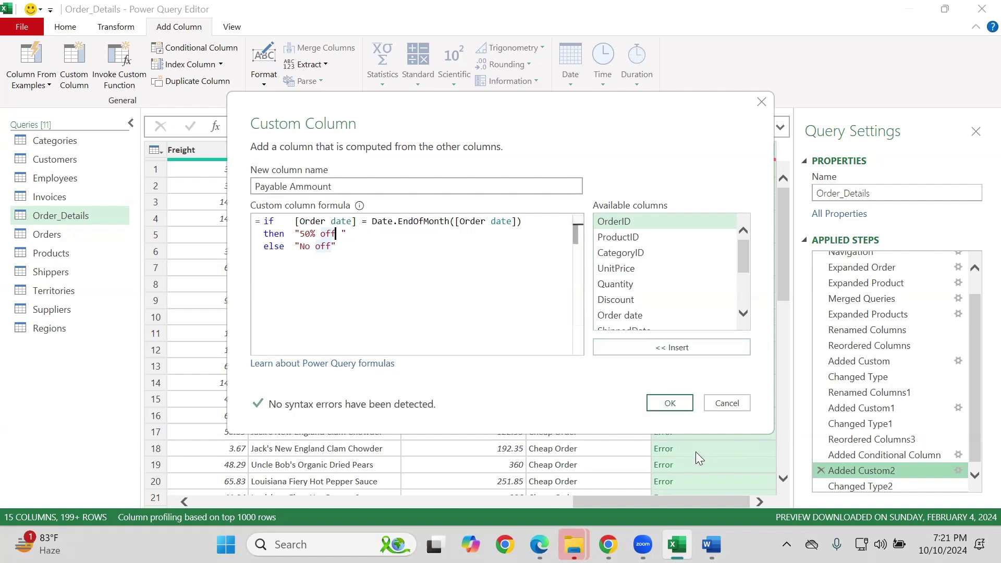
pyautogui.click(664, 405)
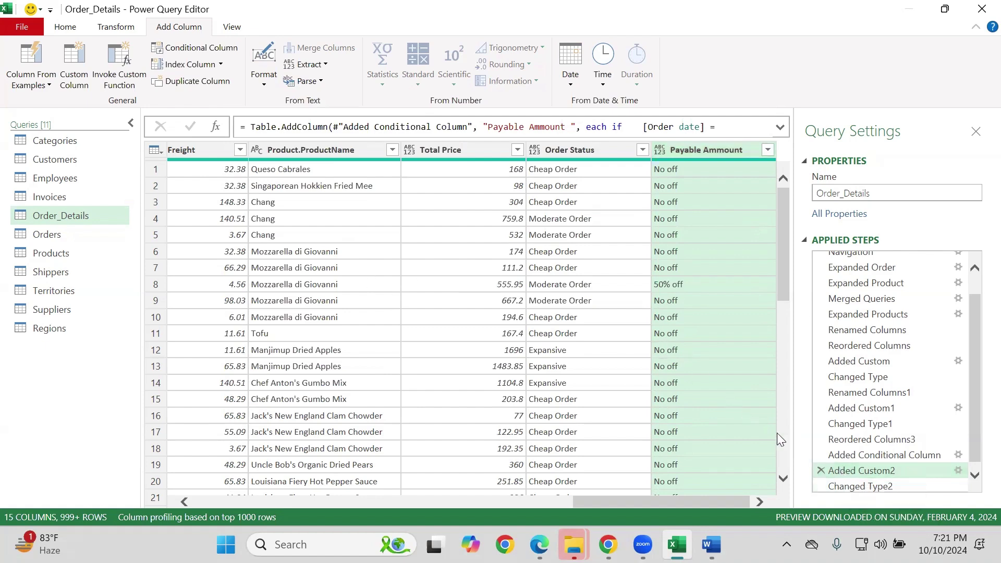
# Reopen the Payable Ammount formula and replace the then result with [Total Price] *0.5
pyautogui.doubleClick(845, 467)
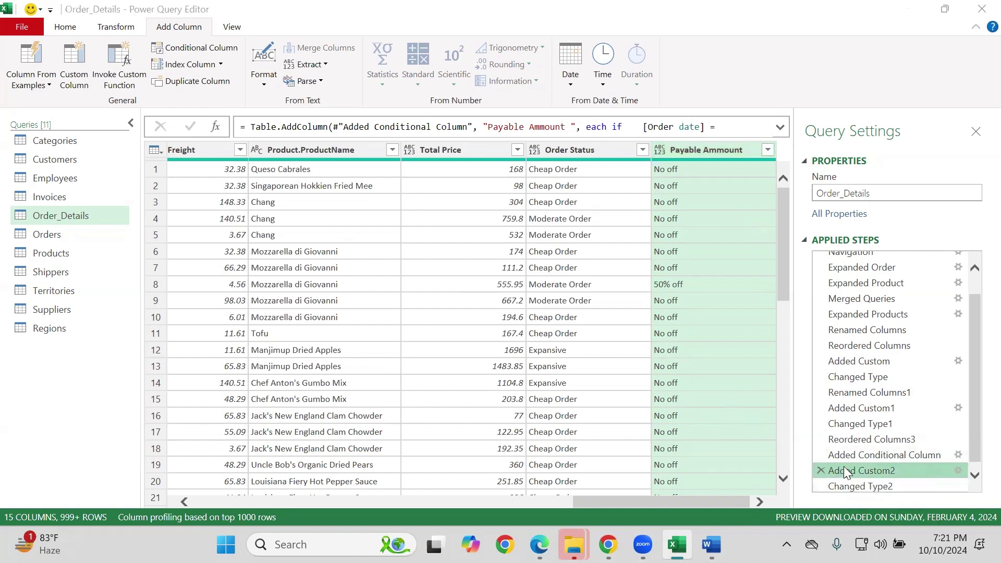
pyautogui.click(354, 234)
pyautogui.press('BackSpace')
pyautogui.press('BackSpace')
pyautogui.press('BackSpace')
pyautogui.press('BackSpace')
pyautogui.press('BackSpace')
pyautogui.press('BackSpace')
pyautogui.press('BackSpace')
pyautogui.press('BackSpace')
pyautogui.press('BackSpace')
pyautogui.press('BackSpace')
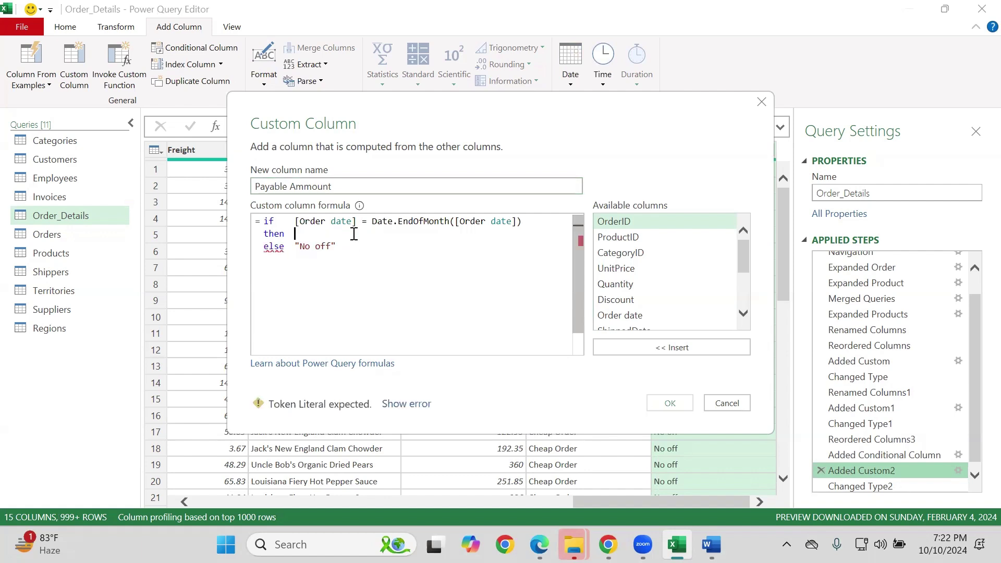
pyautogui.write('tot')
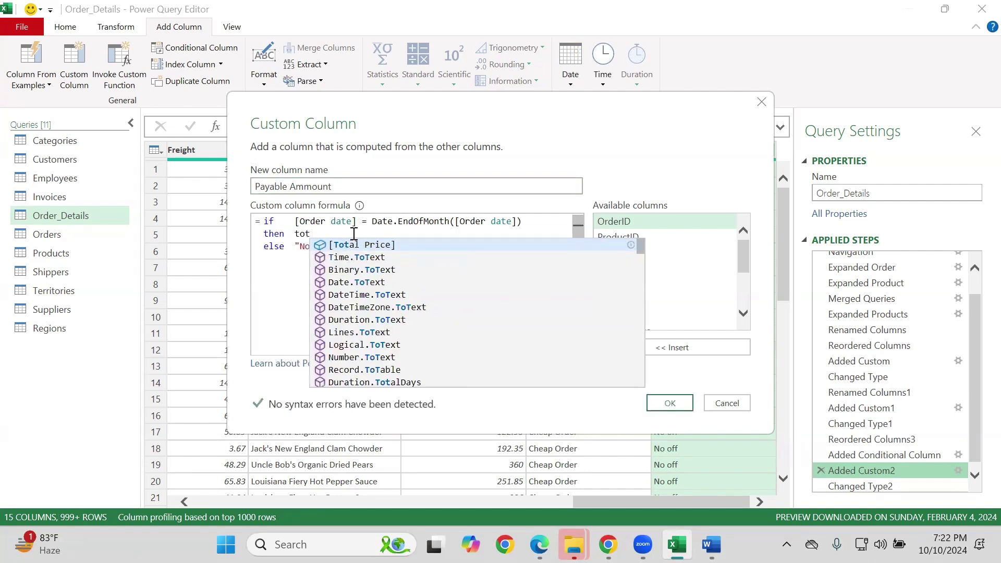
pyautogui.press('Tab')
pyautogui.press('Up')
pyautogui.press('Right')
pyautogui.write('8')
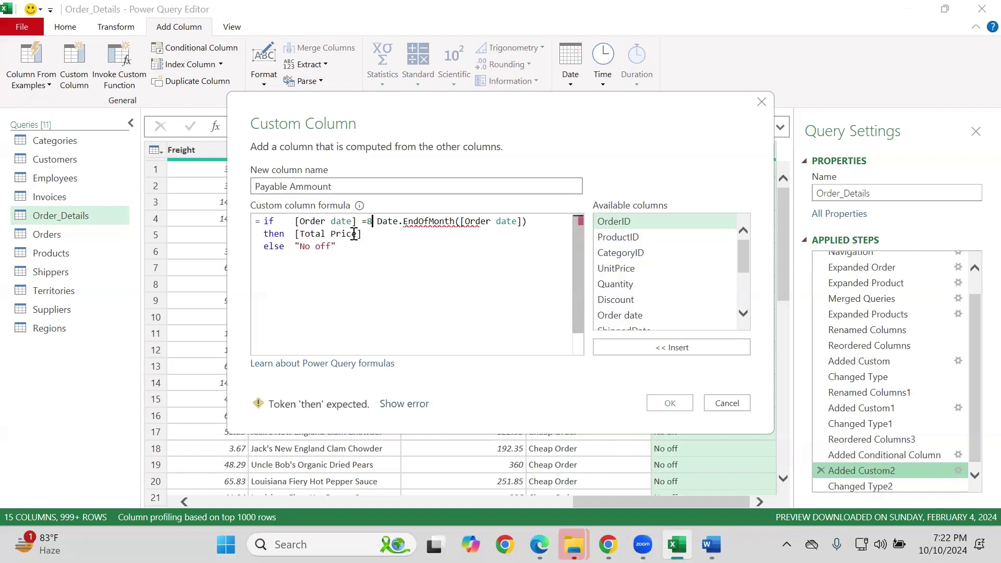
pyautogui.press('BackSpace')
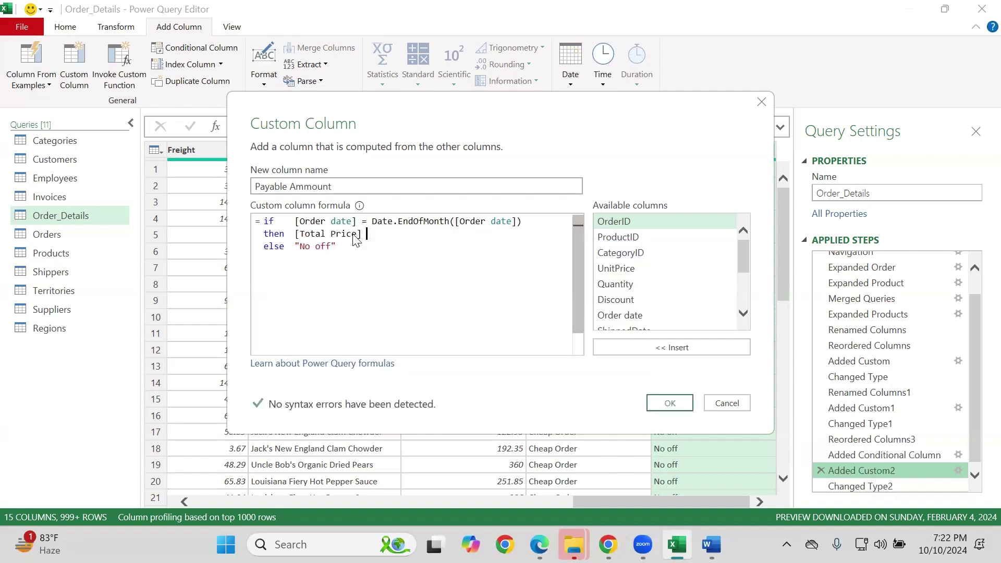
pyautogui.write('*0.5')
# Replace the else result with [Total Price] and apply the Payable Ammount formula
pyautogui.click(369, 249)
pyautogui.press('BackSpace')
pyautogui.press('BackSpace')
pyautogui.press('BackSpace')
pyautogui.press('BackSpace')
pyautogui.press('BackSpace')
pyautogui.press('BackSpace')
pyautogui.press('BackSpace')
pyautogui.press('BackSpace')
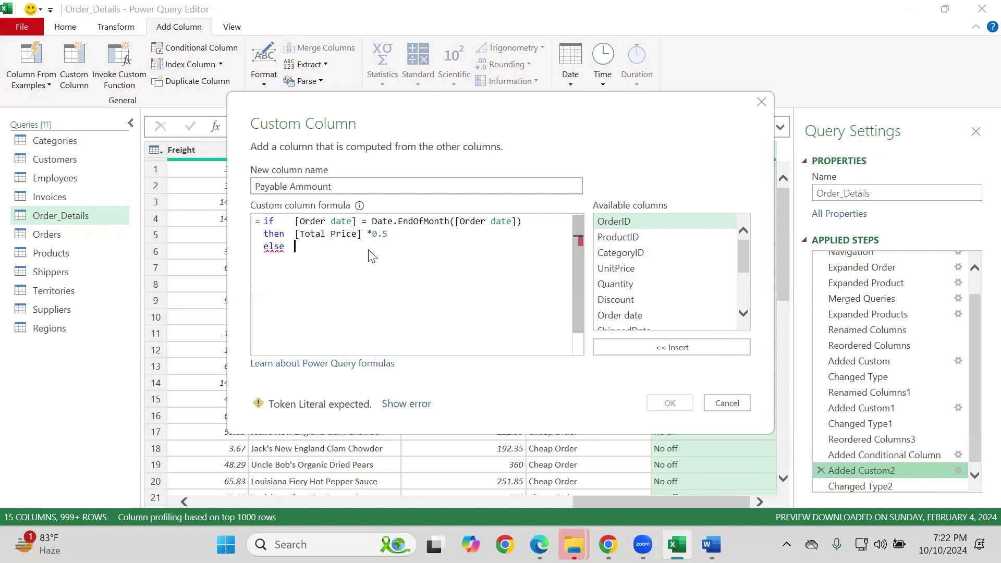
pyautogui.write('tot')
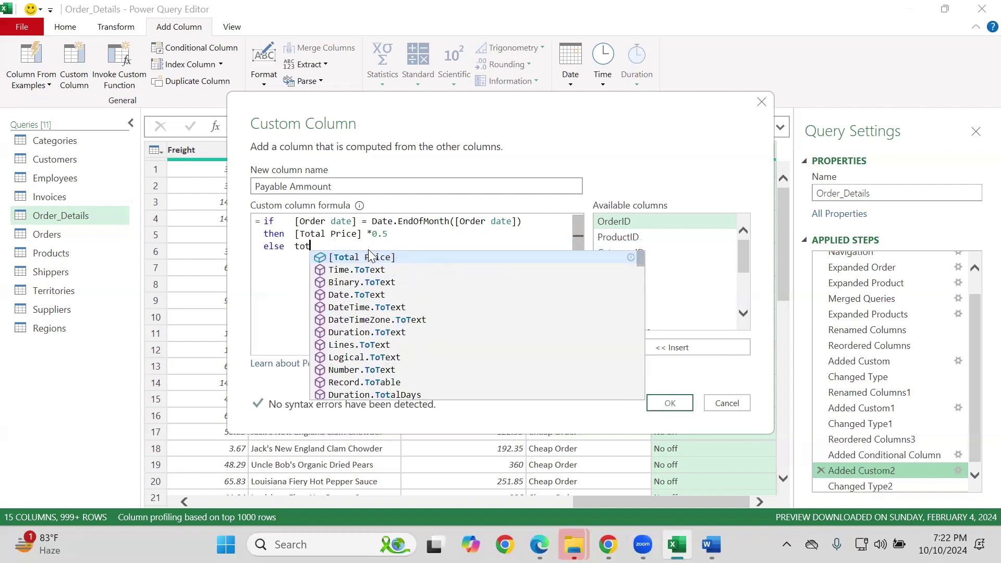
pyautogui.press('Tab')
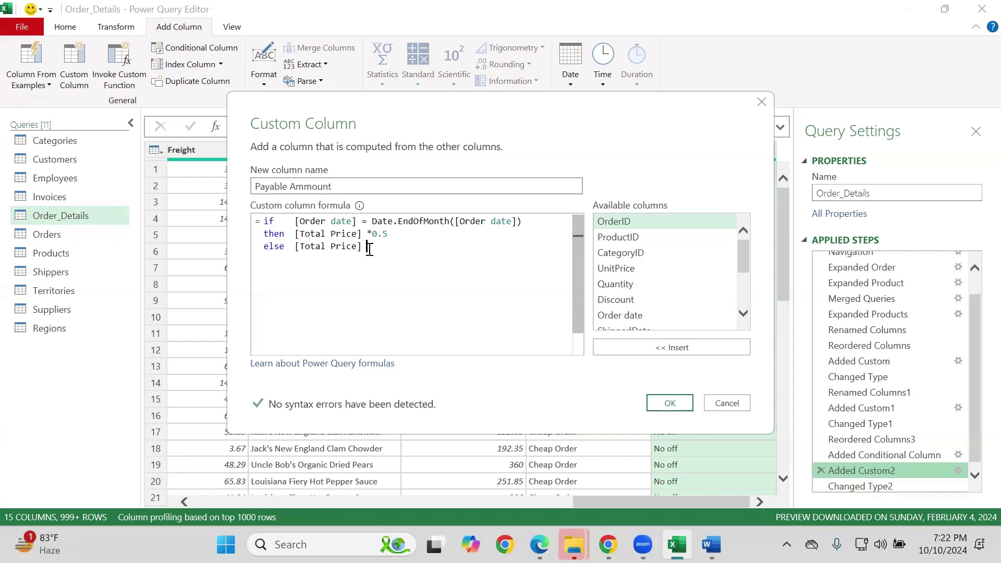
pyautogui.click(667, 403)
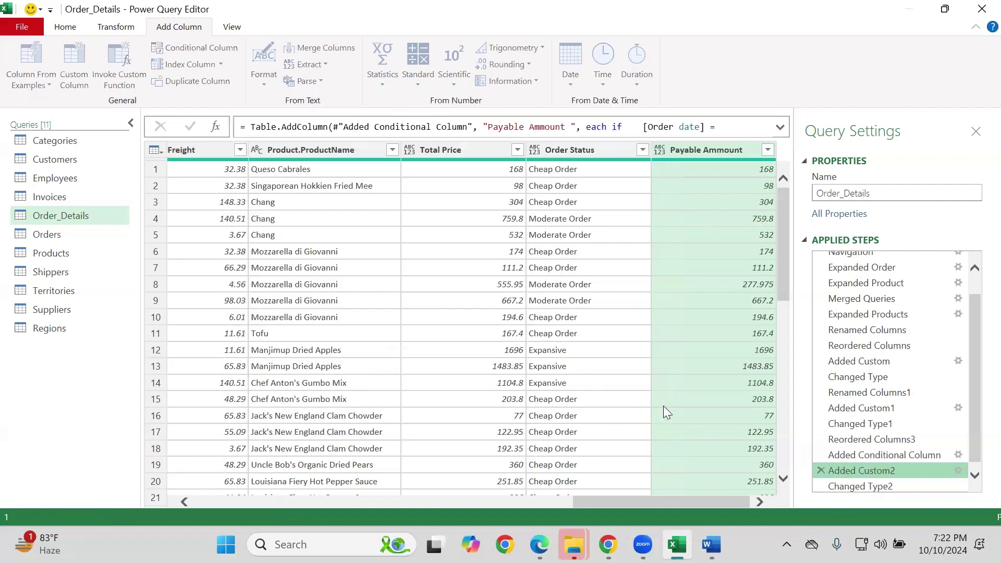